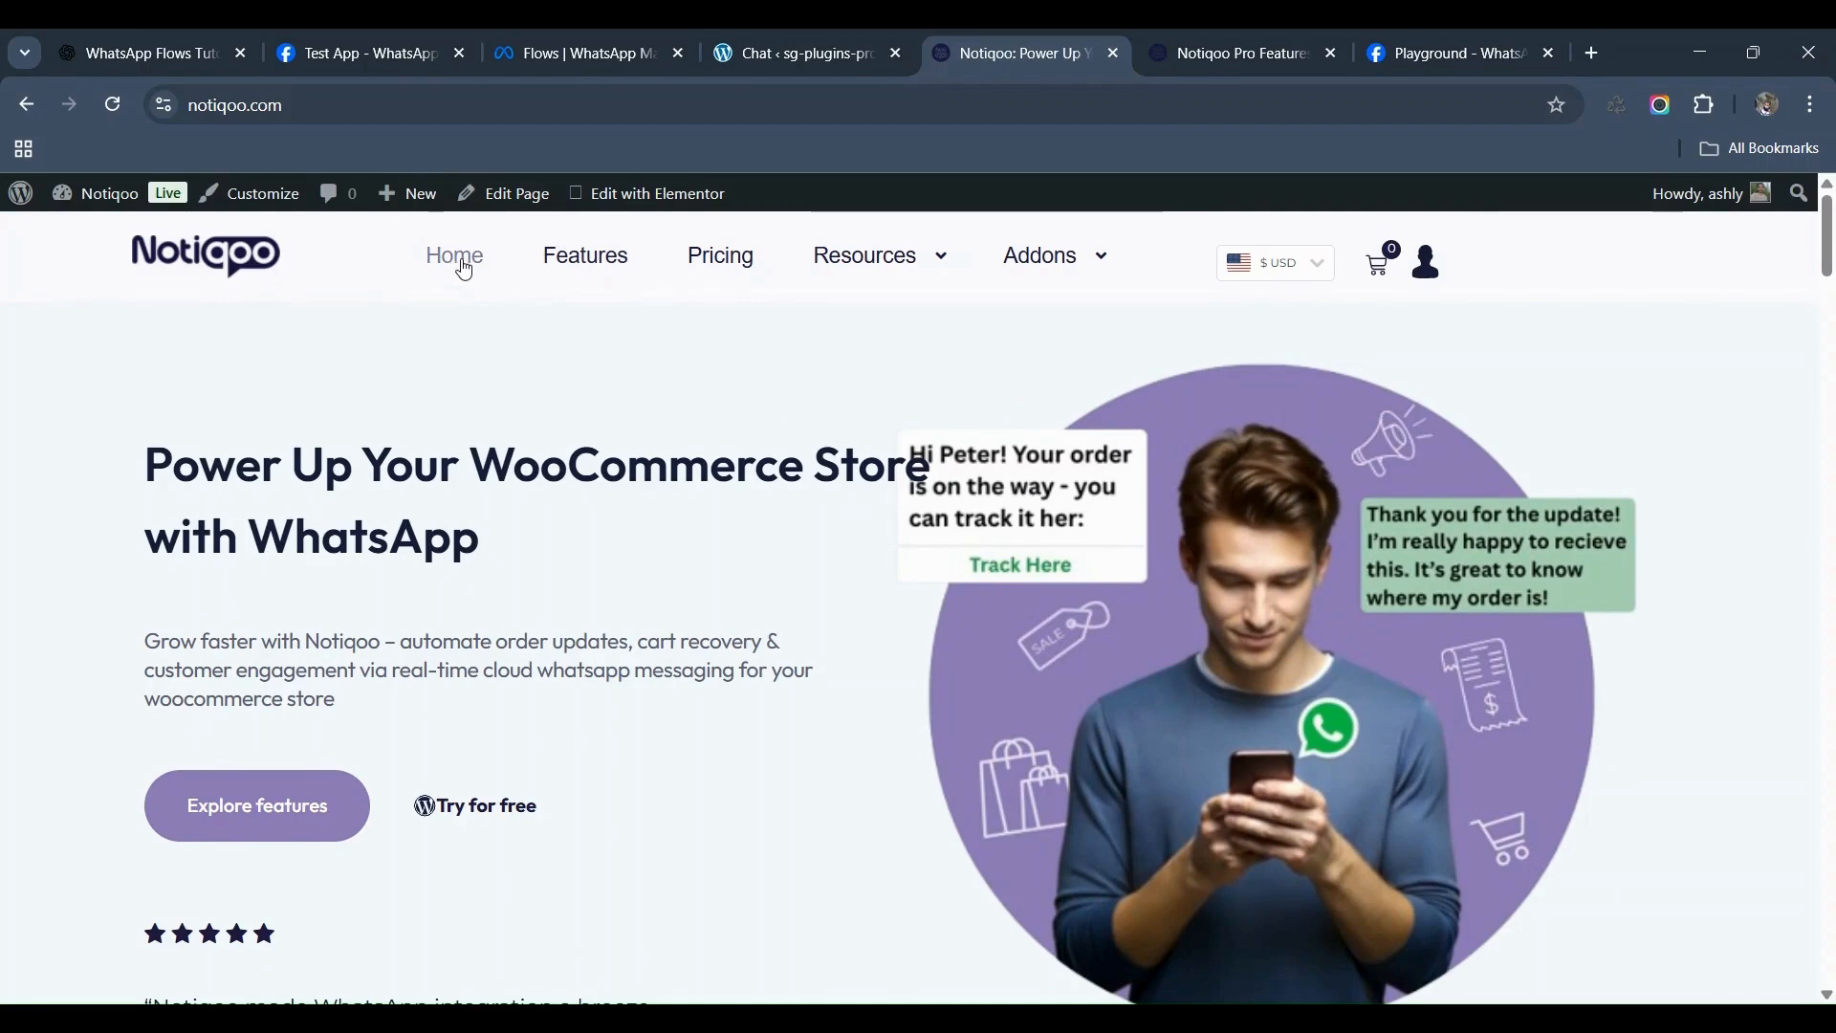
# Step: Browse the Notiqoo Pro features page, then go back to the Notiqoo homepage
pyautogui.moveTo(875, 273)
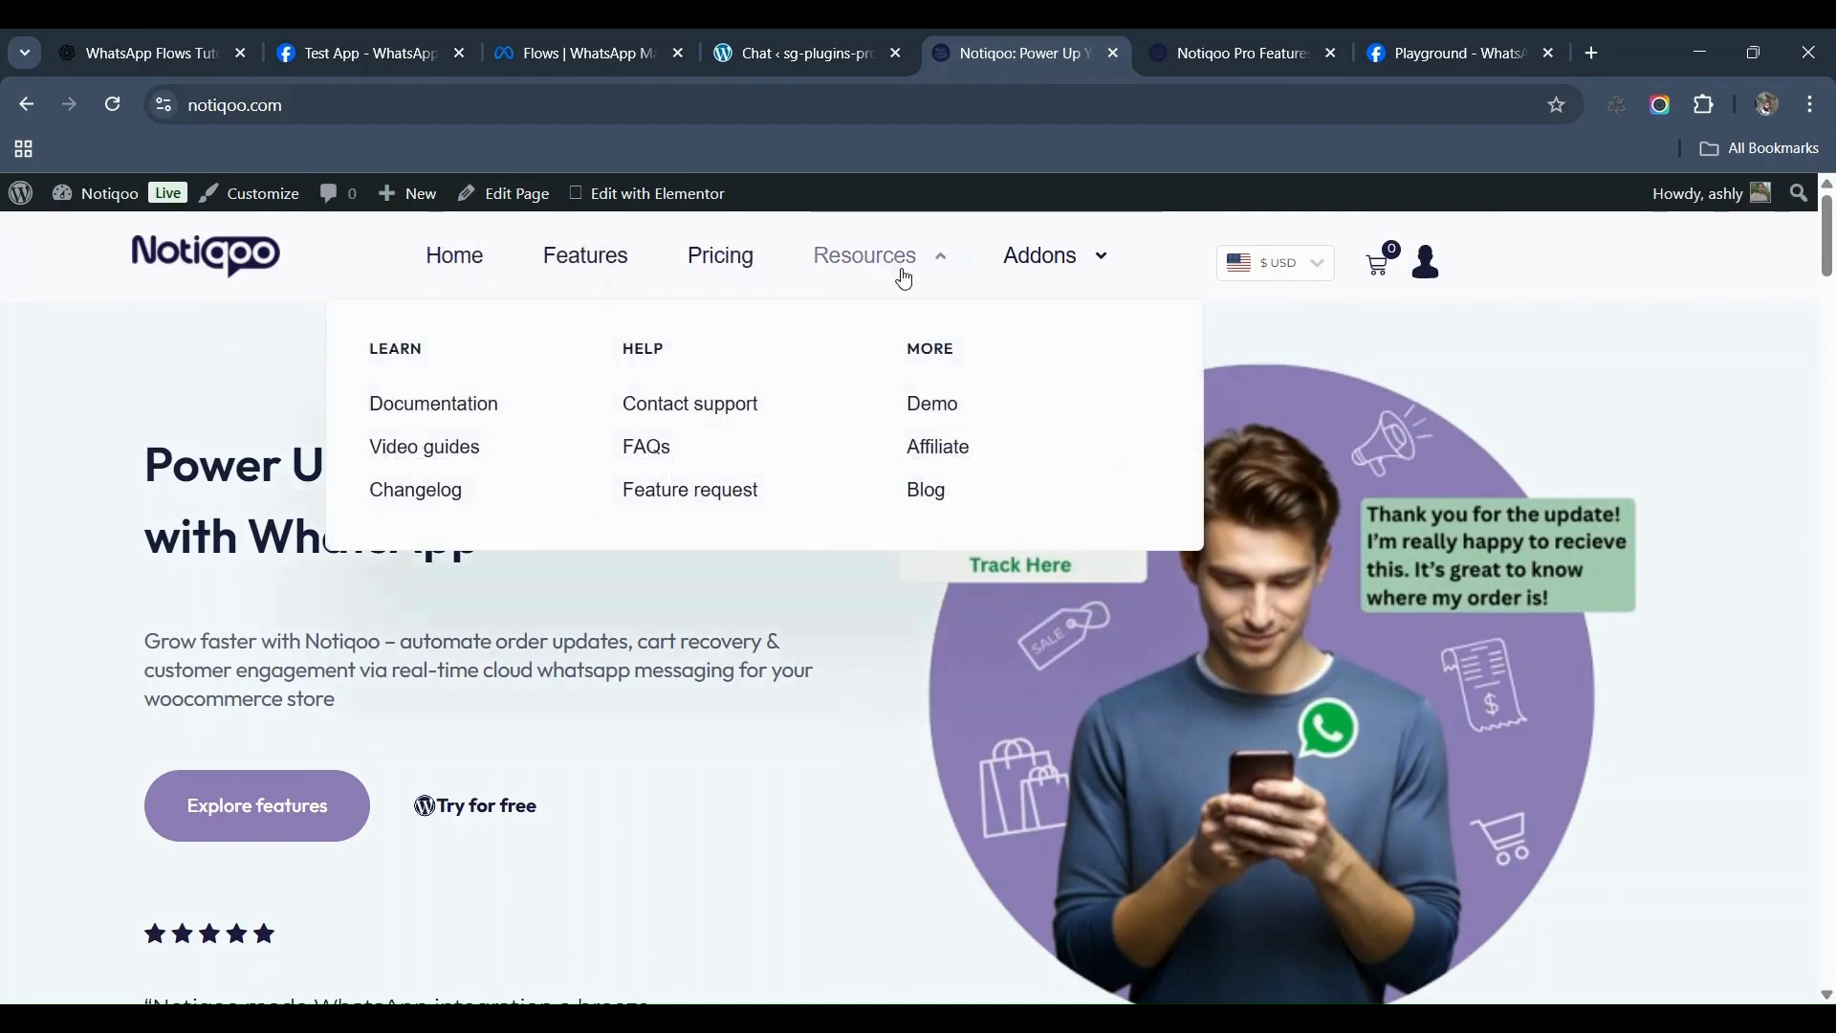
pyautogui.moveTo(1094, 258)
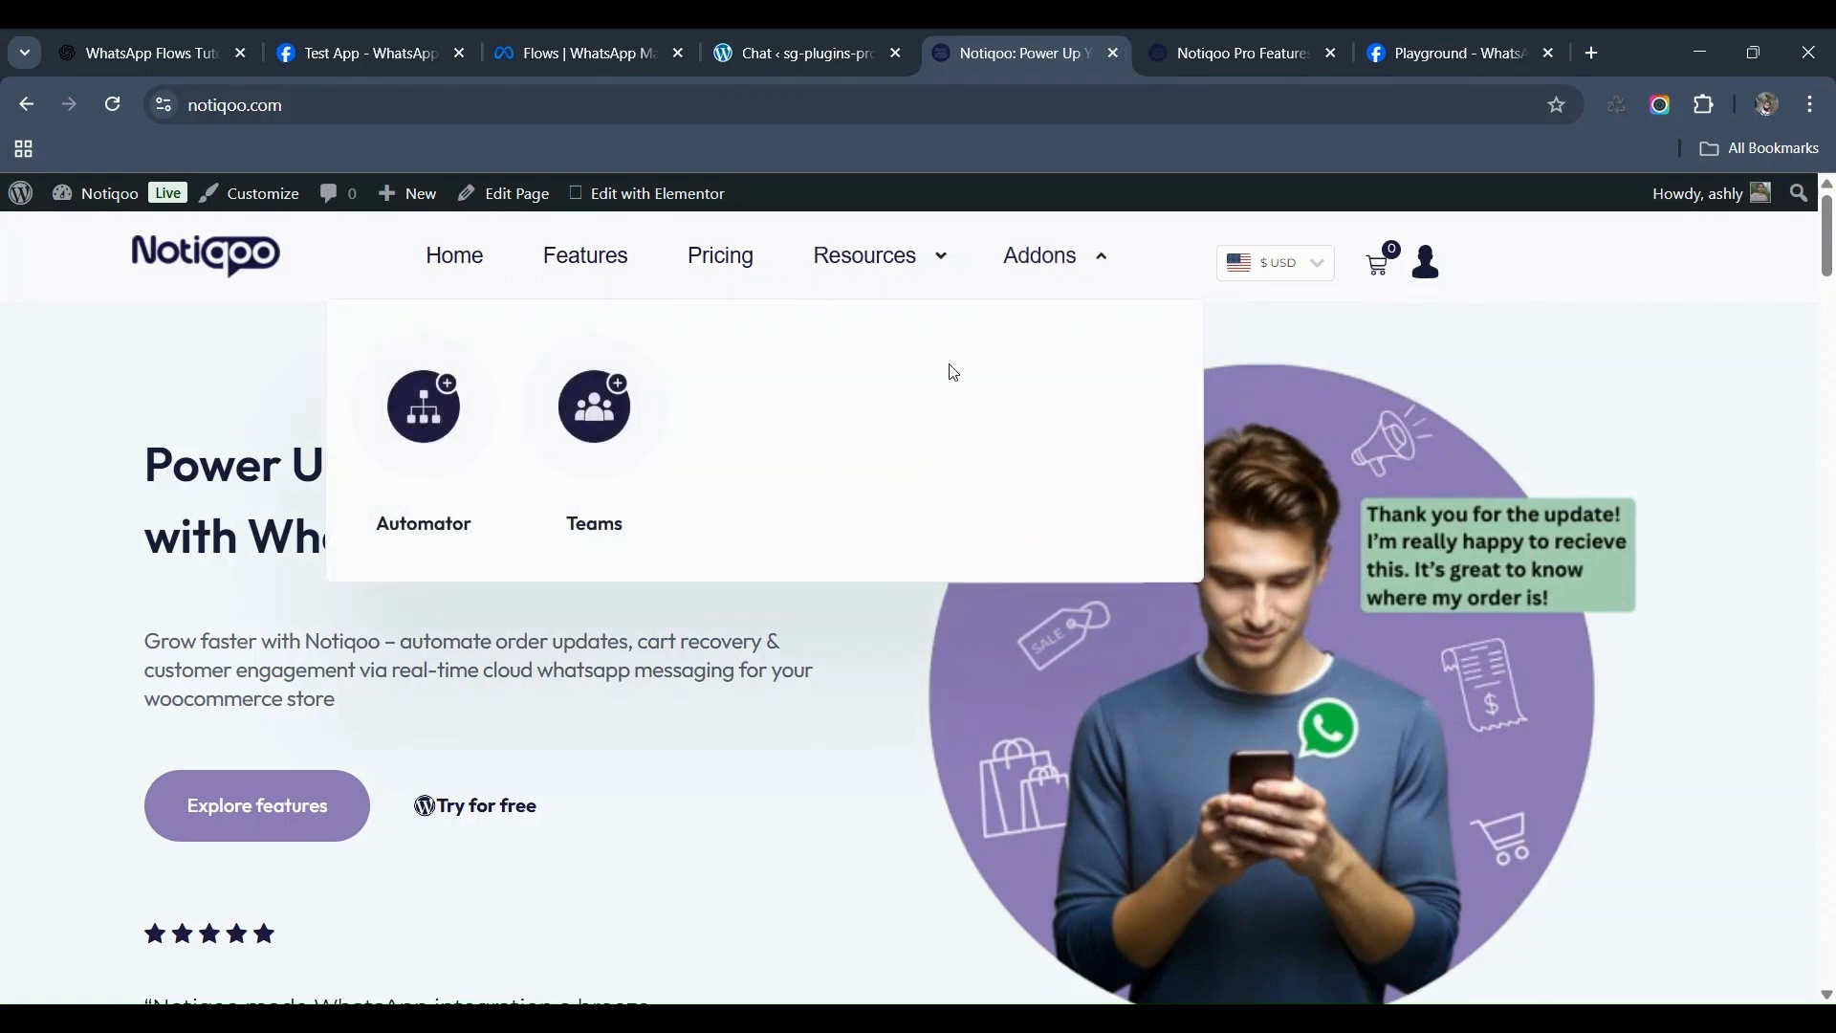
pyautogui.click(1237, 54)
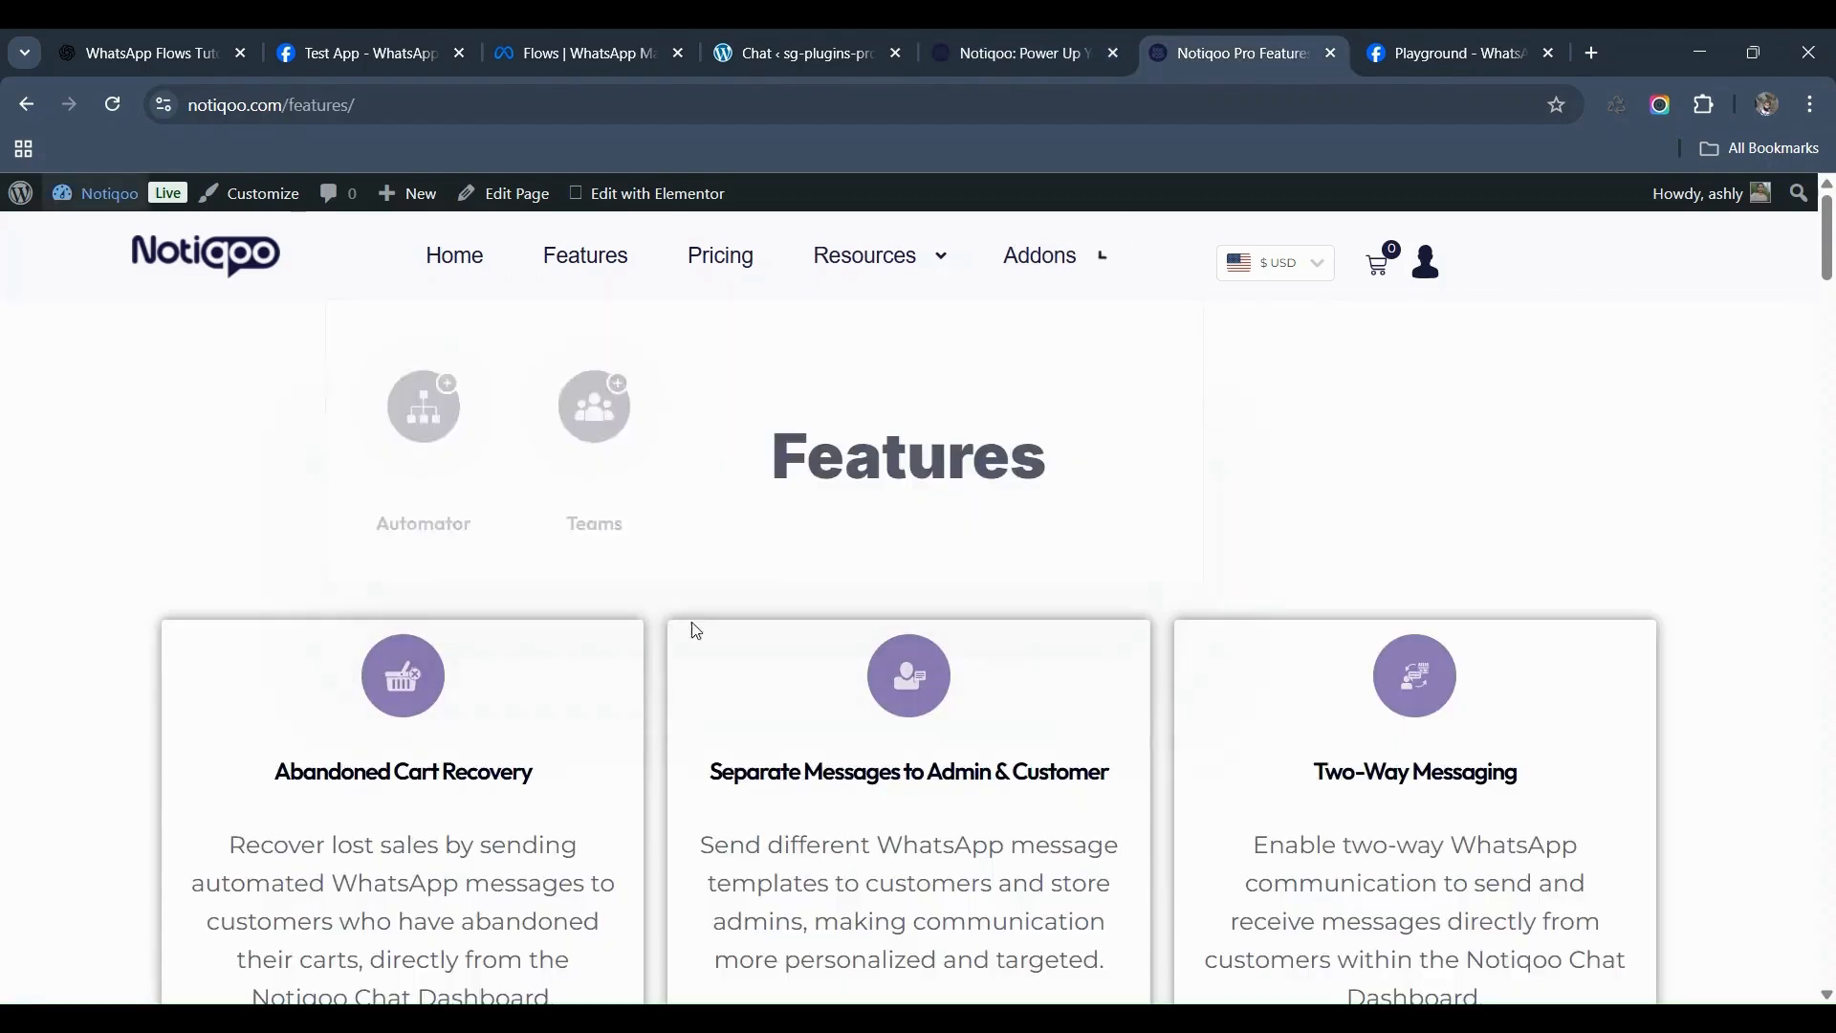
pyautogui.scroll(-5, 708, 626)
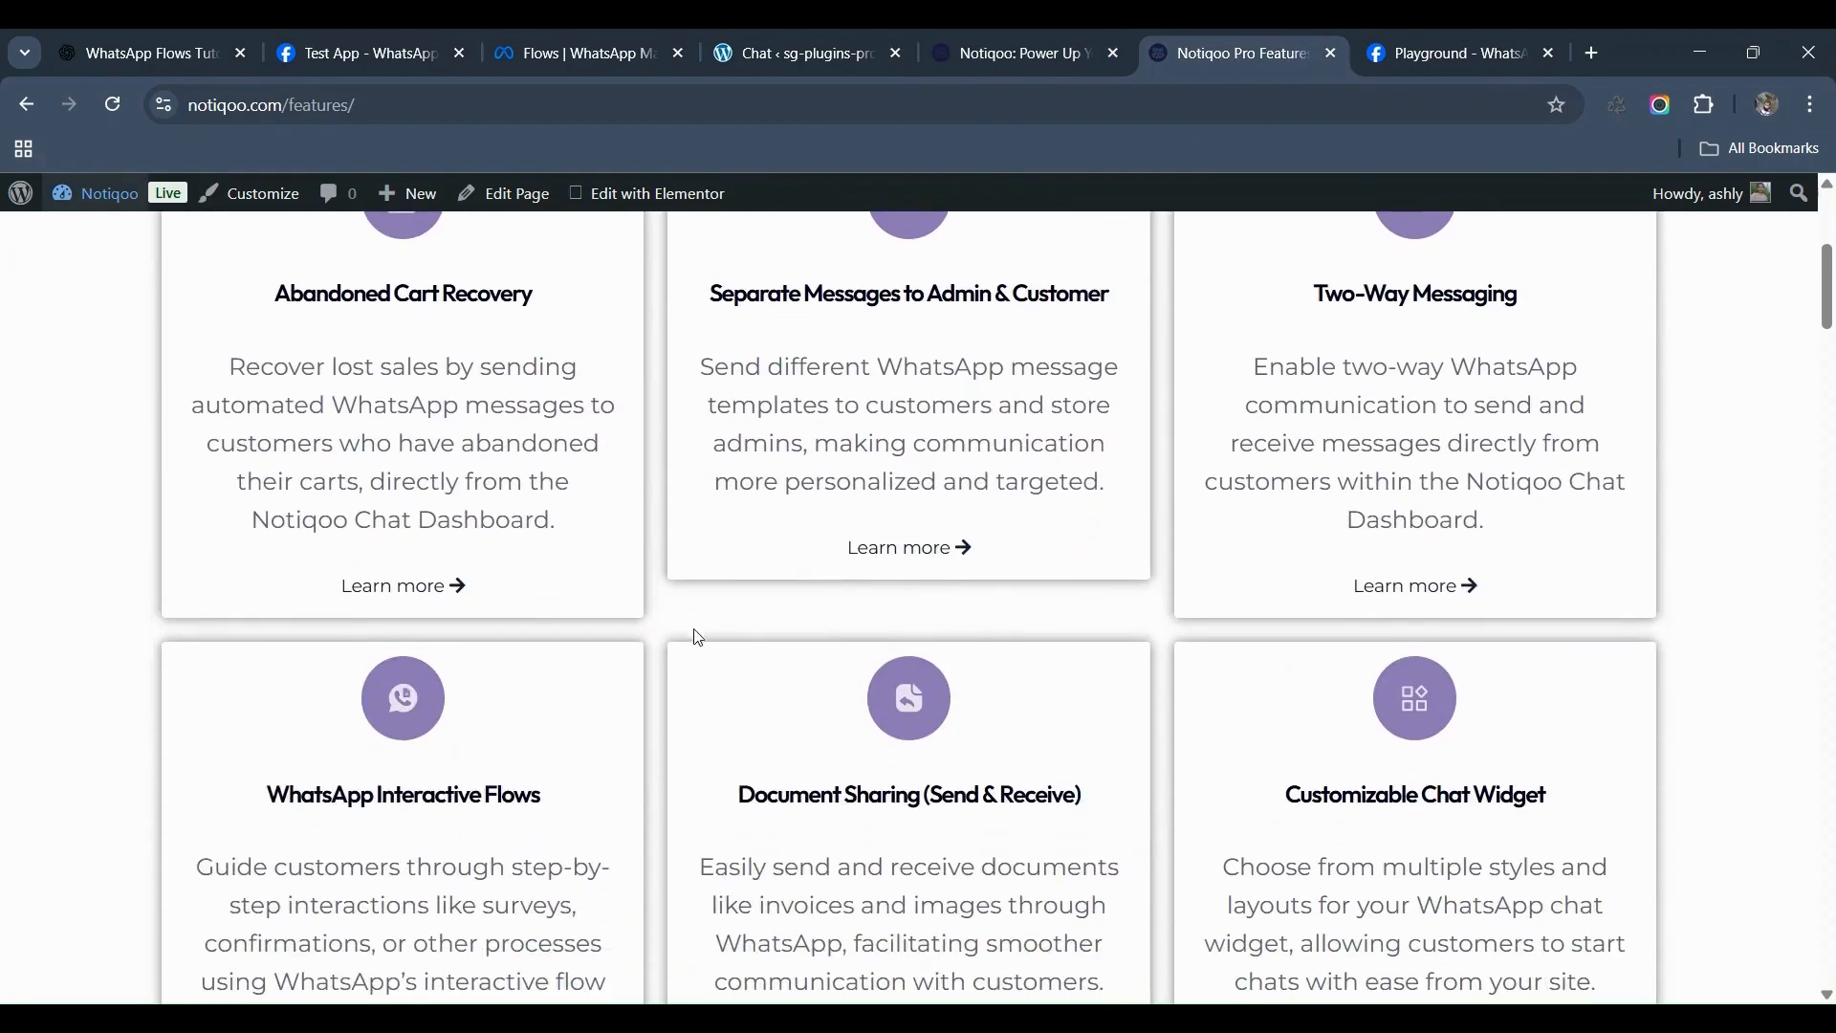
pyautogui.scroll(-5, 700, 634)
pyautogui.scroll(-8, 693, 652)
pyautogui.scroll(-5, 694, 653)
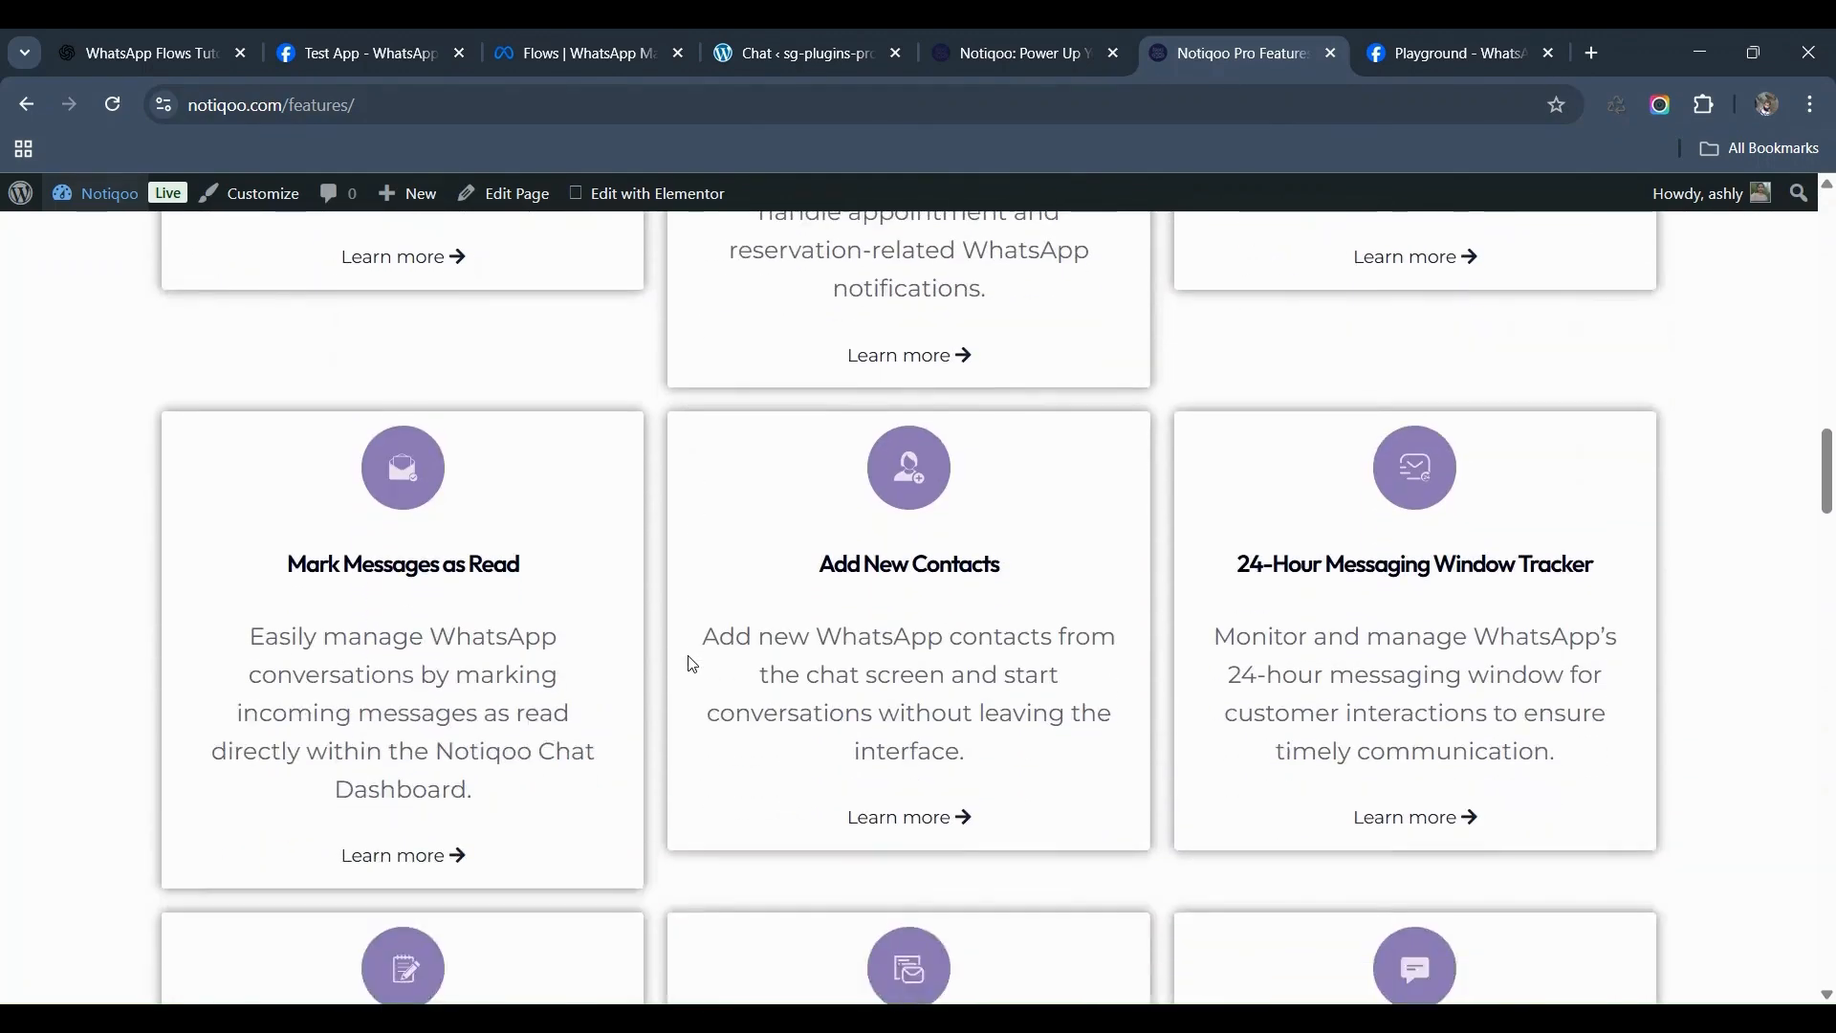
pyautogui.scroll(-3, 694, 665)
pyautogui.scroll(-6, 693, 666)
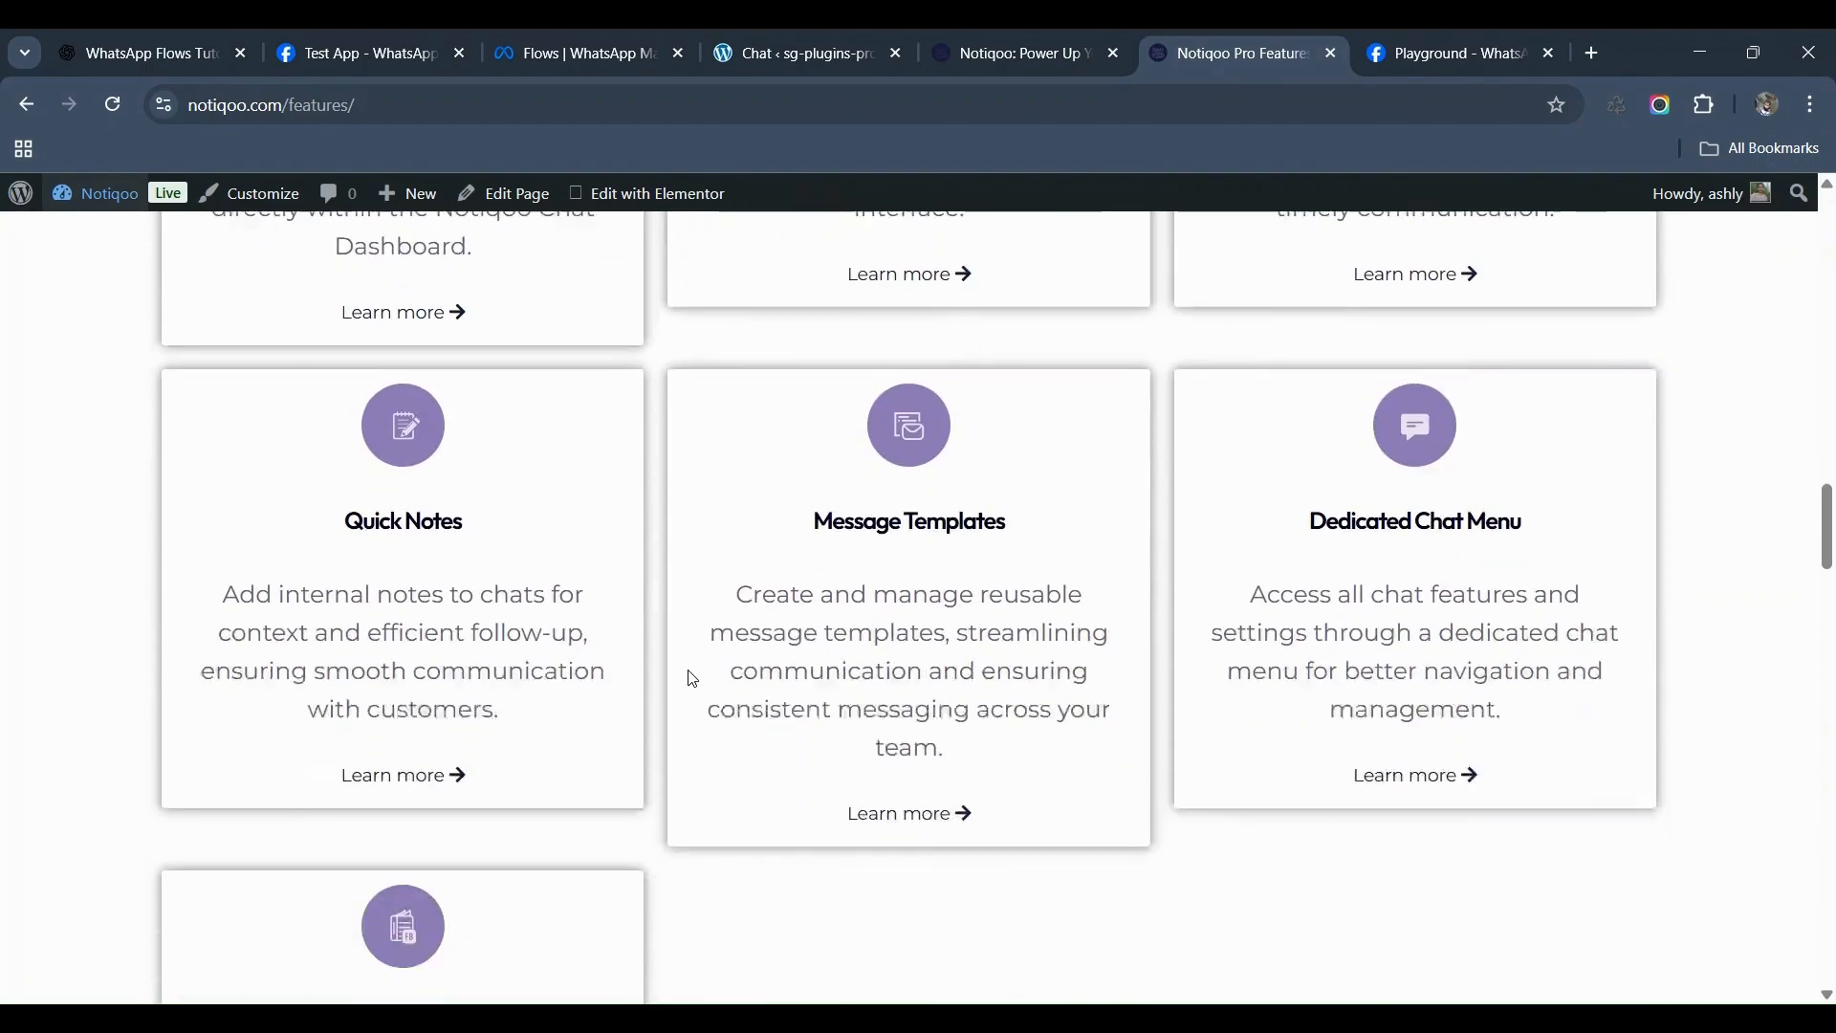
pyautogui.scroll(-2, 694, 679)
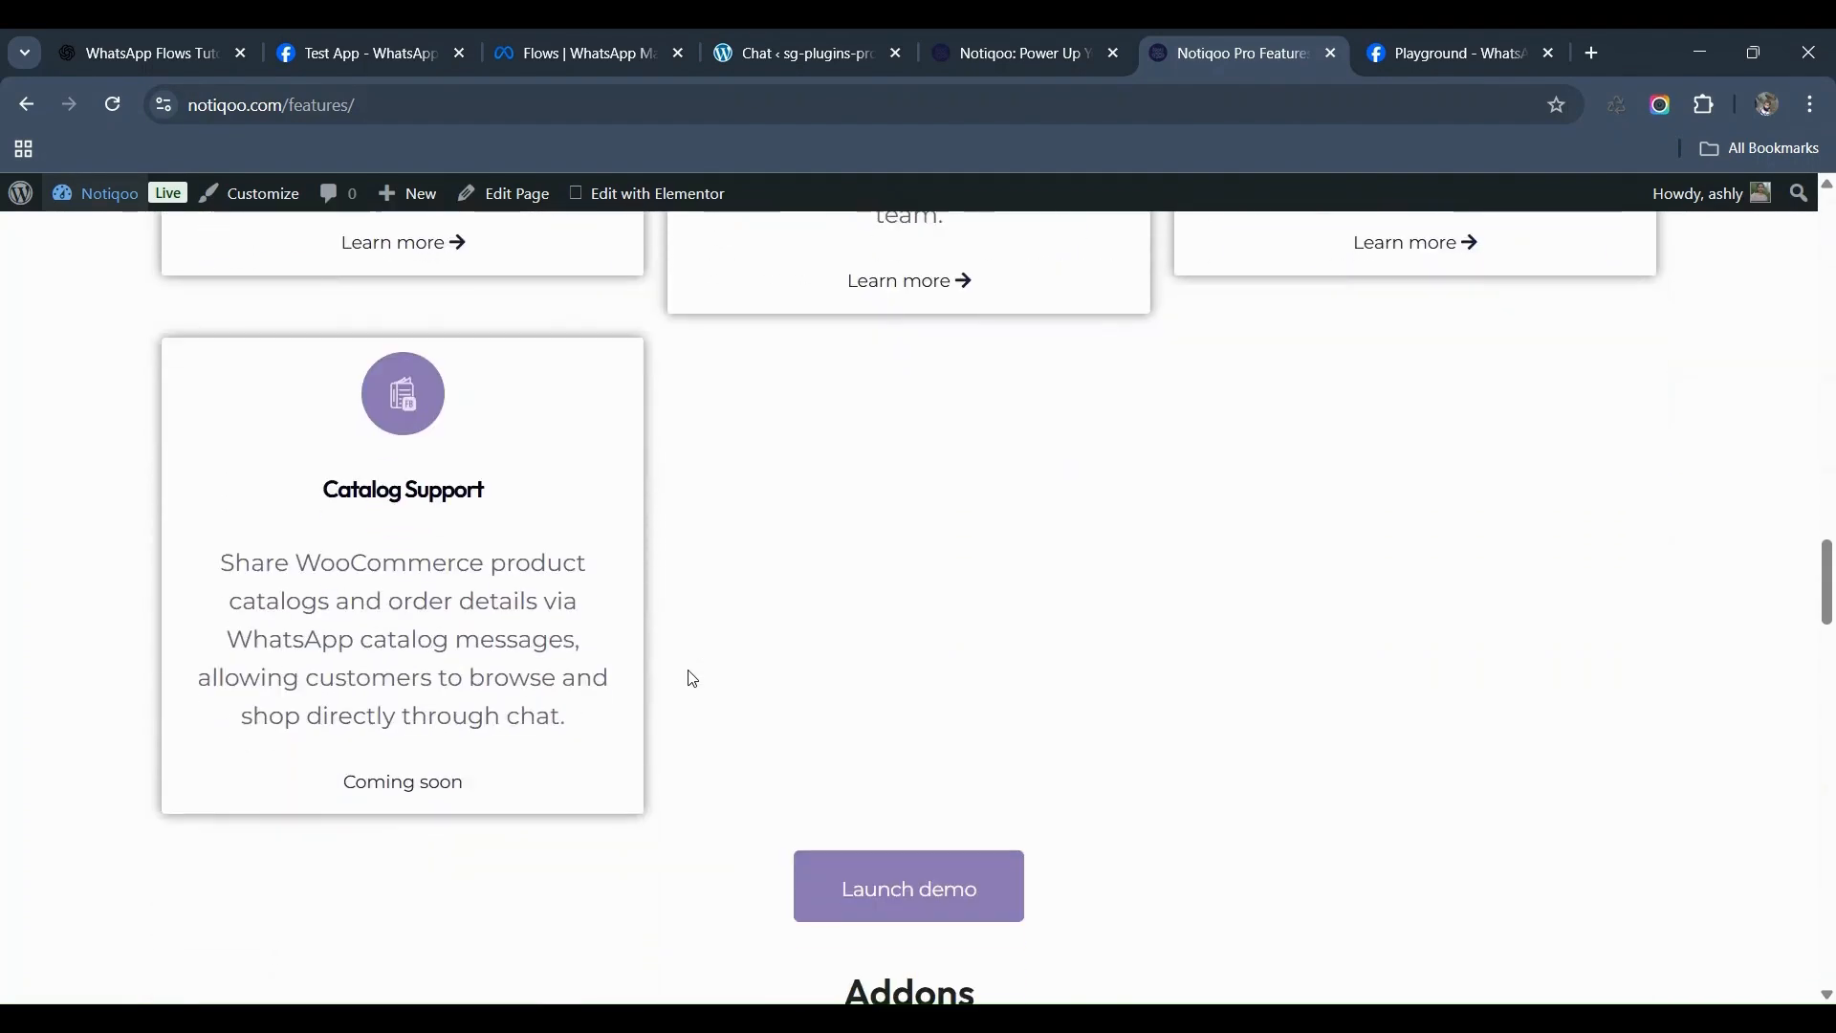
pyautogui.scroll(-1, 694, 679)
pyautogui.scroll(-3, 693, 679)
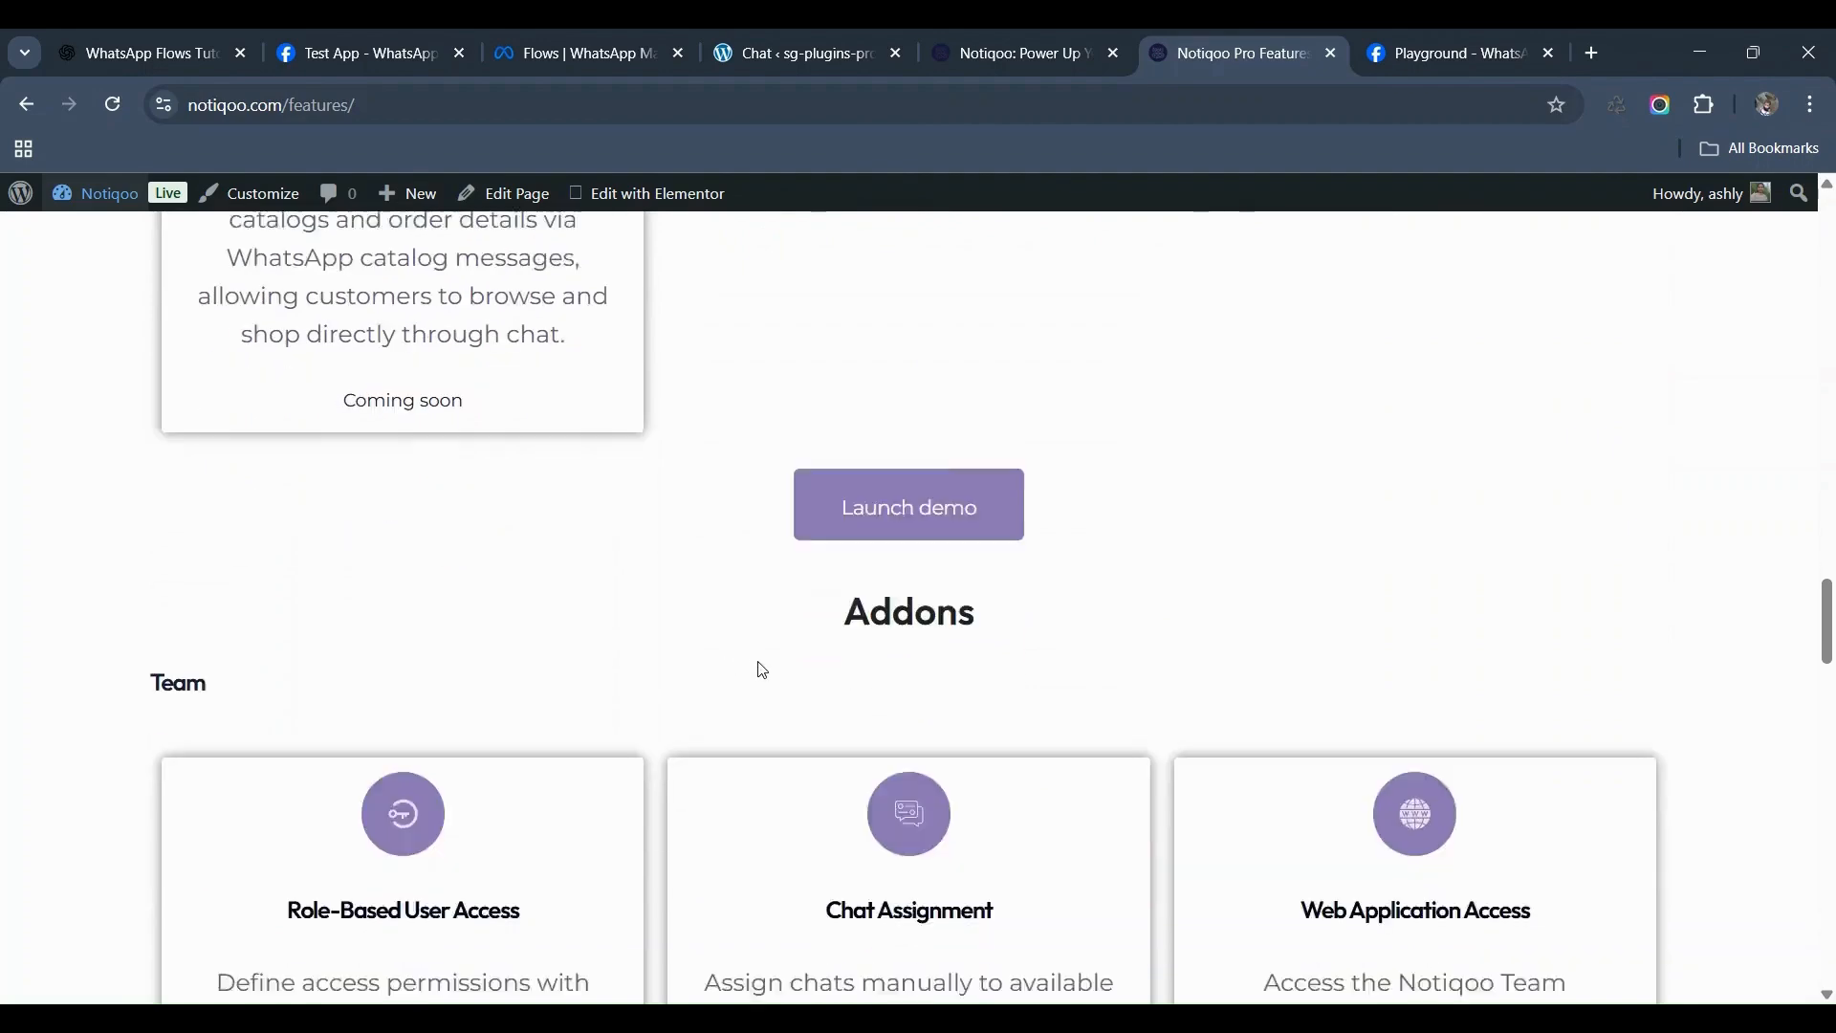
pyautogui.scroll(-1, 762, 680)
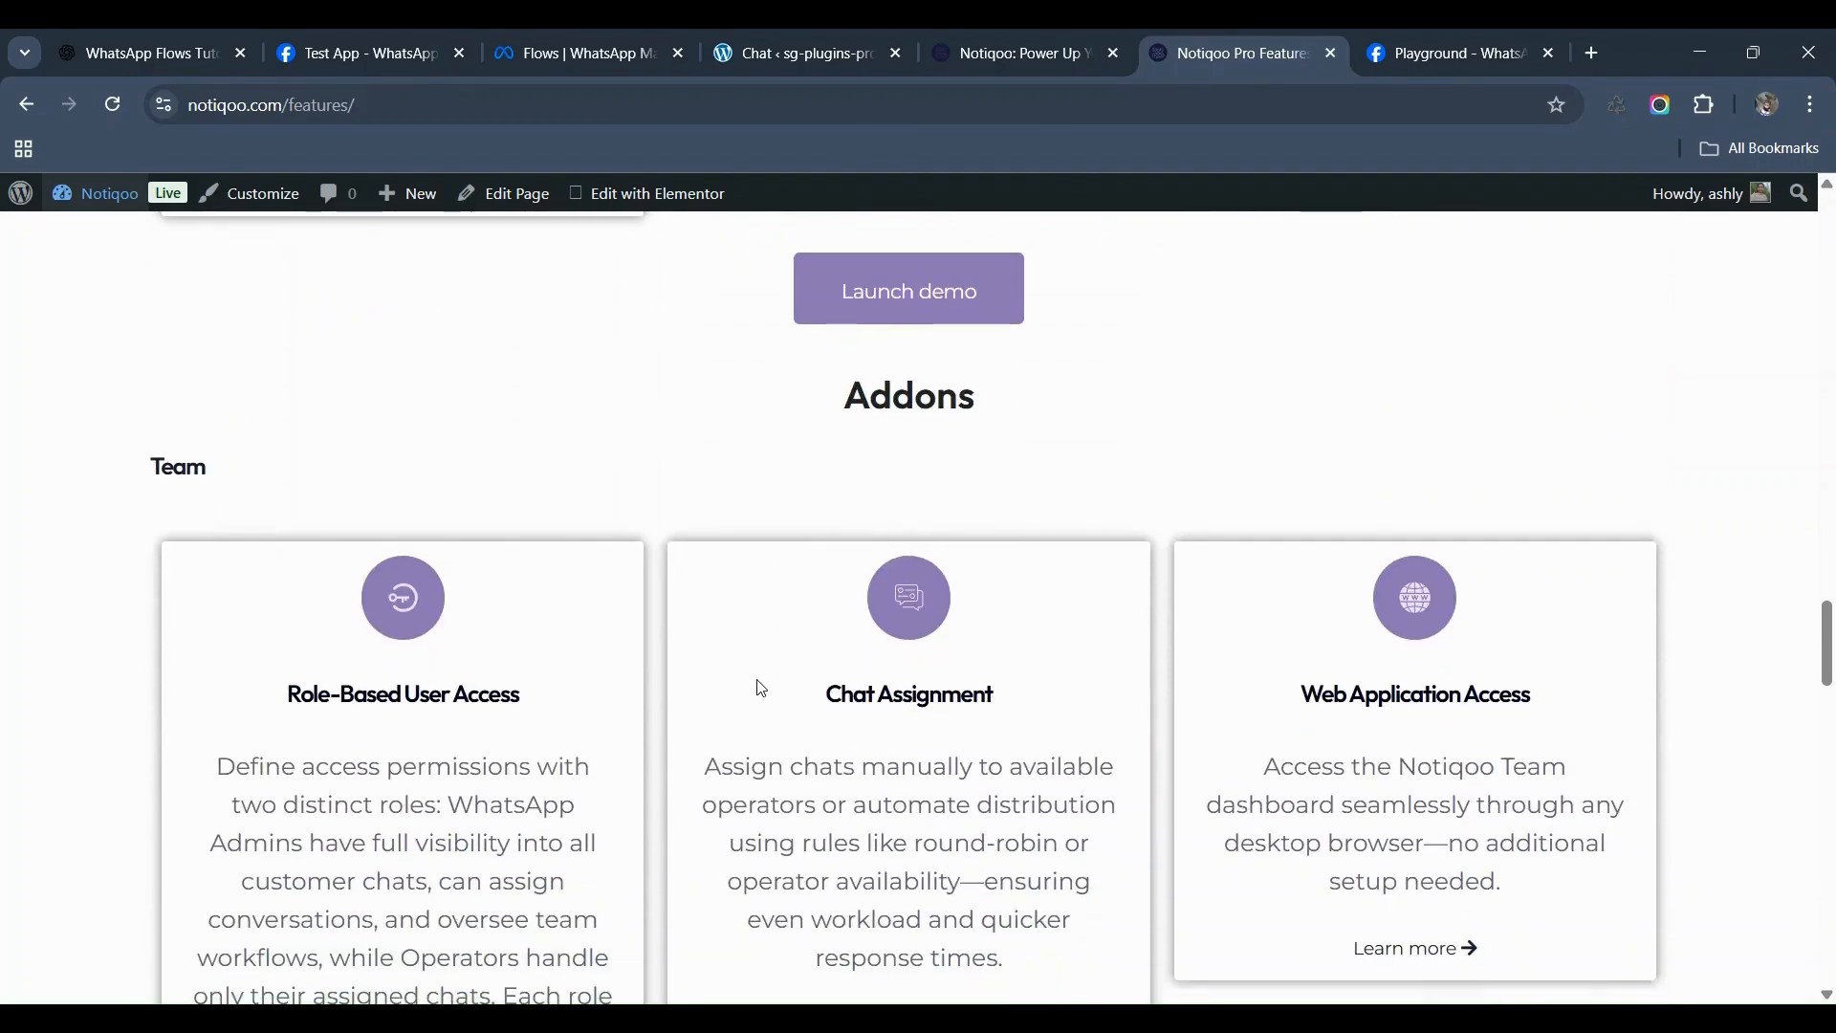
pyautogui.scroll(-2, 762, 684)
pyautogui.scroll(-3, 758, 680)
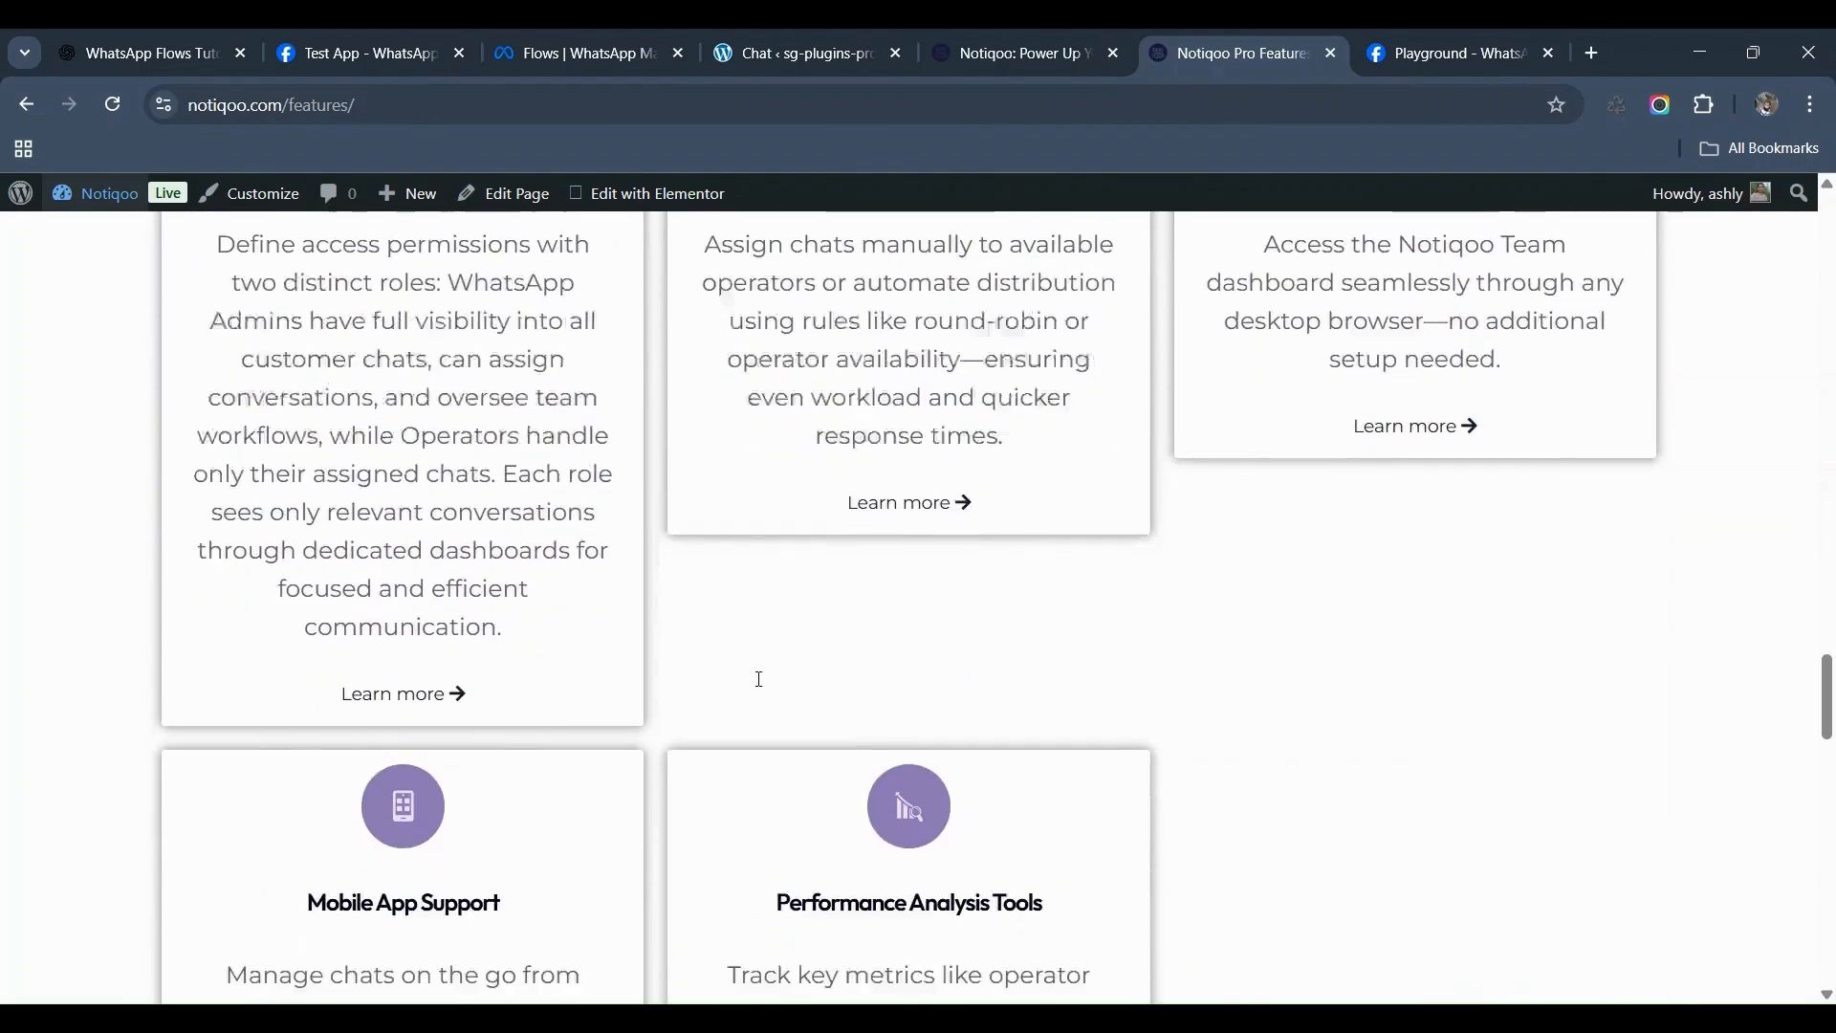
pyautogui.scroll(-3, 762, 684)
pyautogui.scroll(-5, 763, 685)
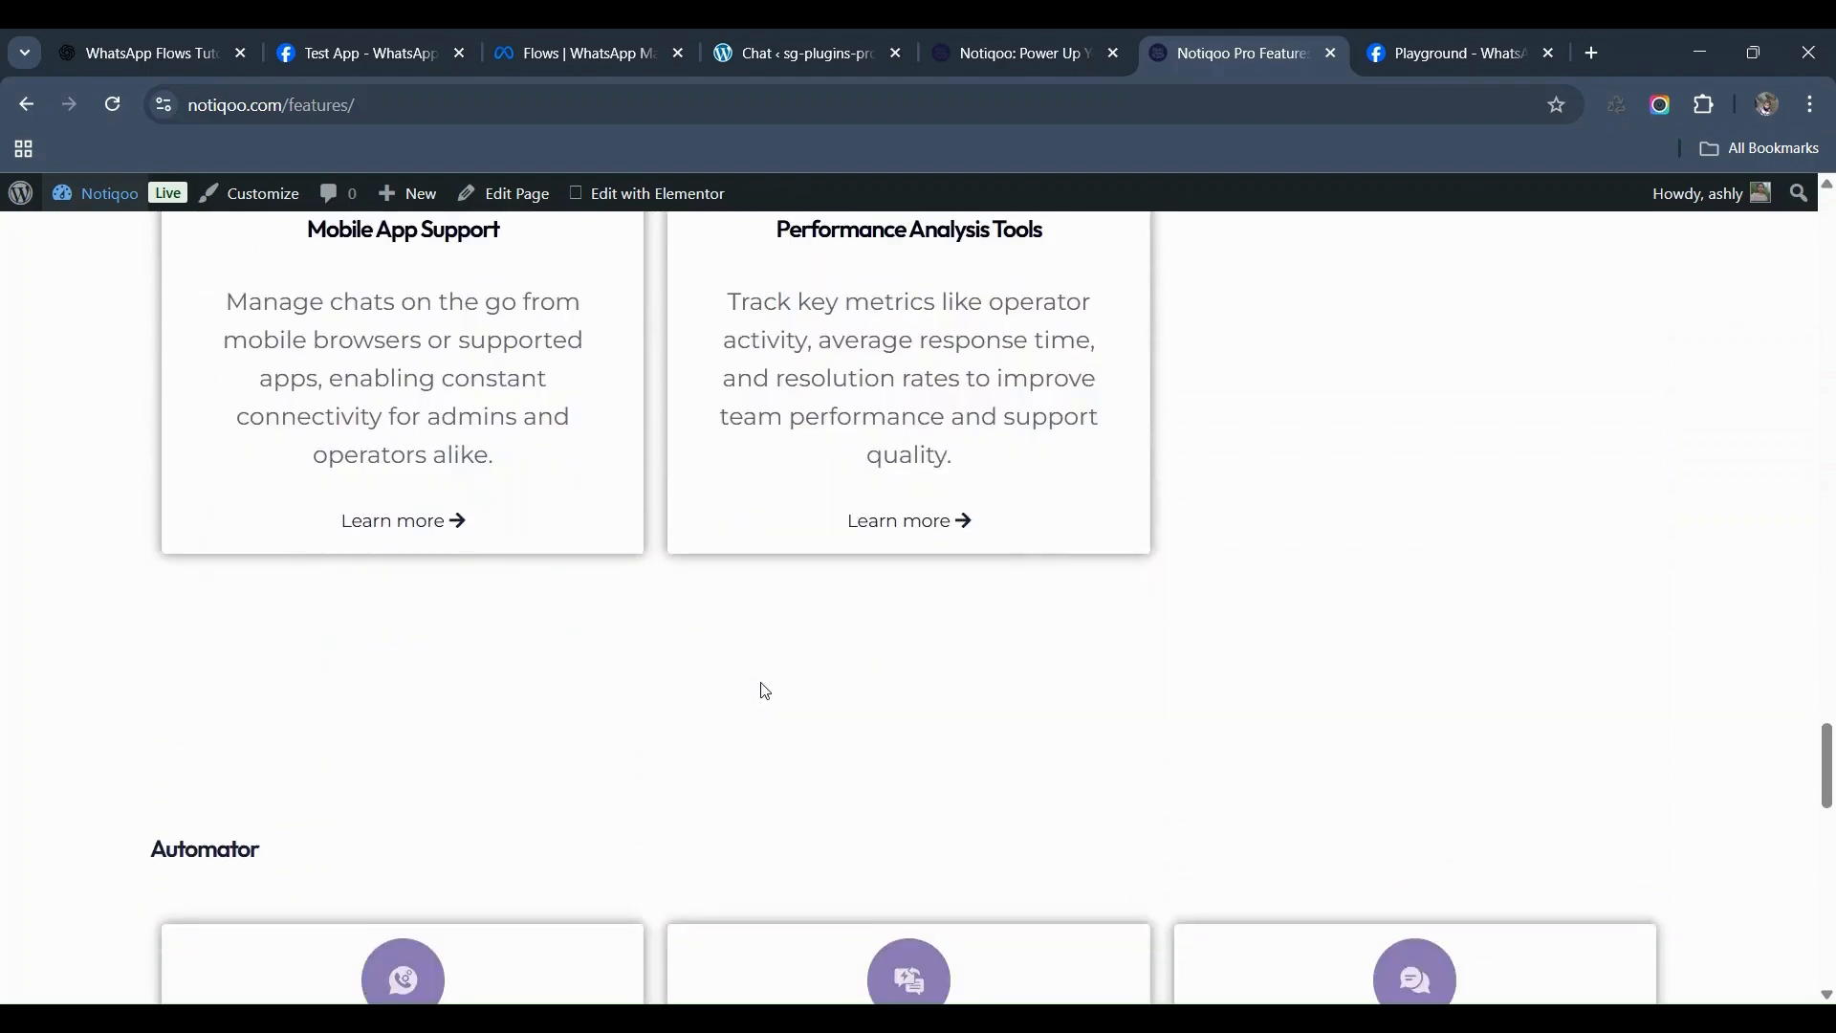
pyautogui.scroll(-6, 768, 693)
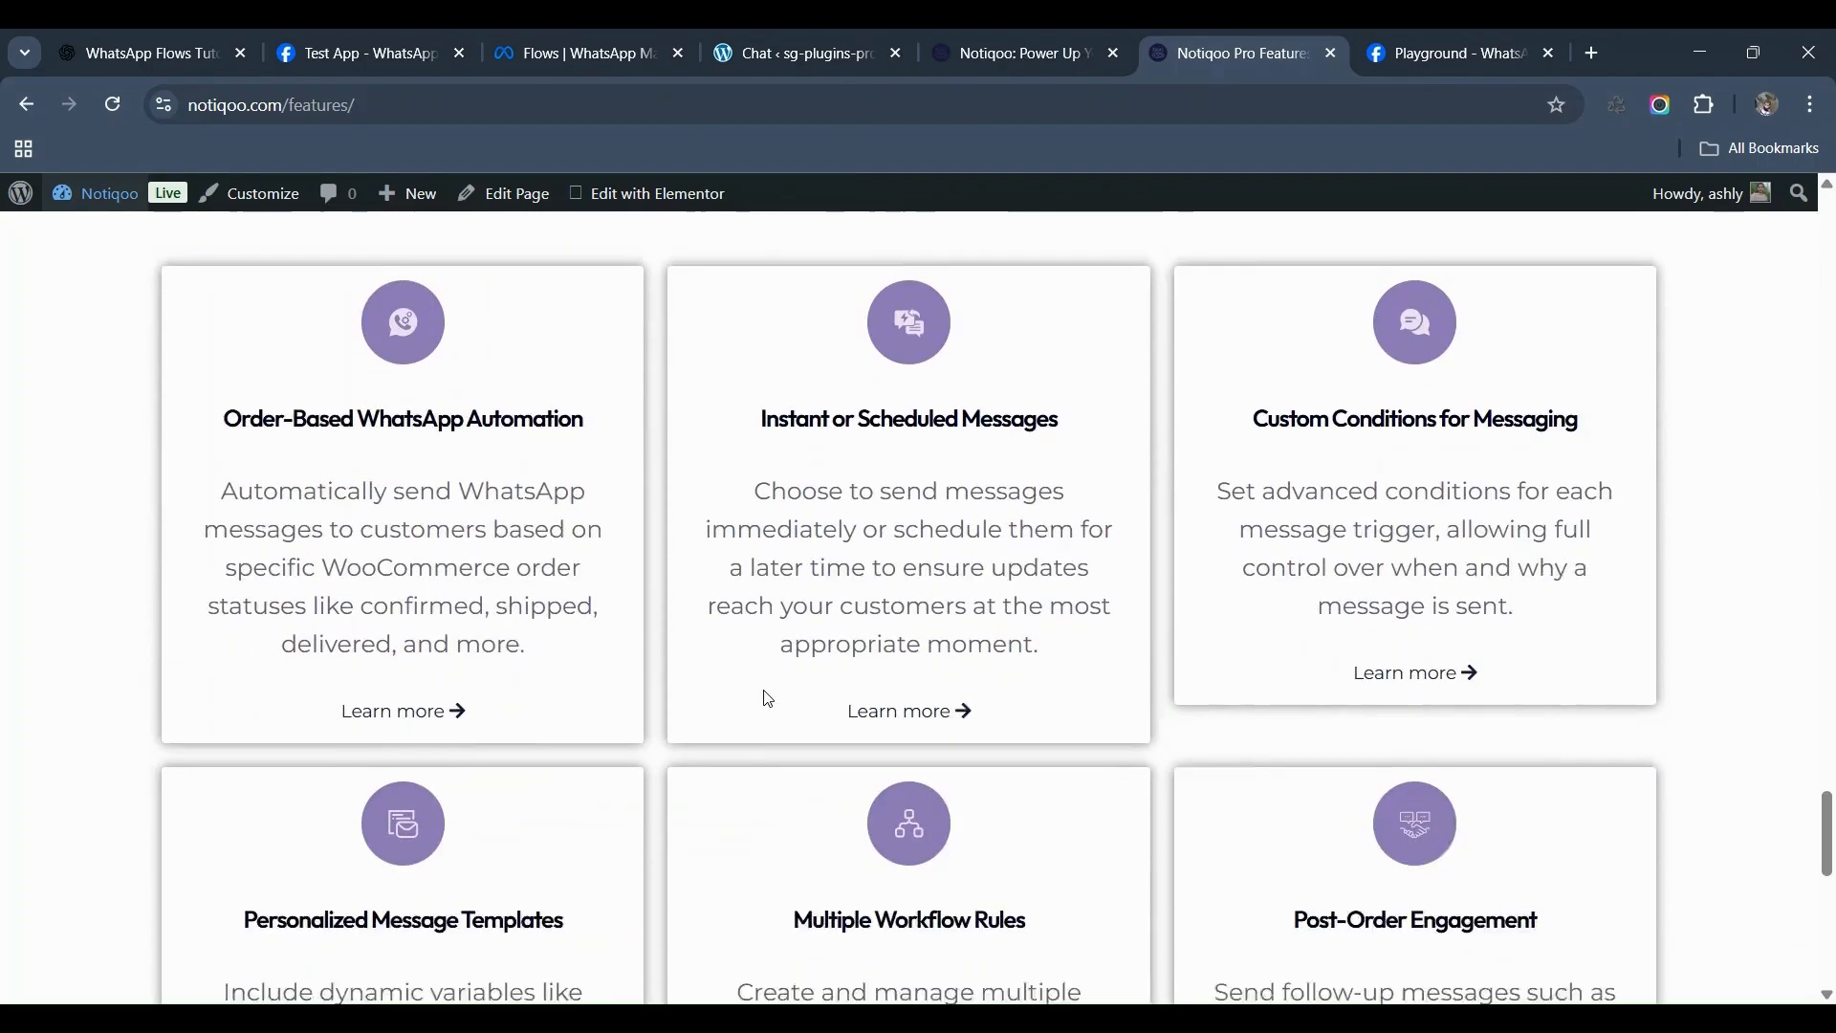
pyautogui.scroll(-1, 768, 698)
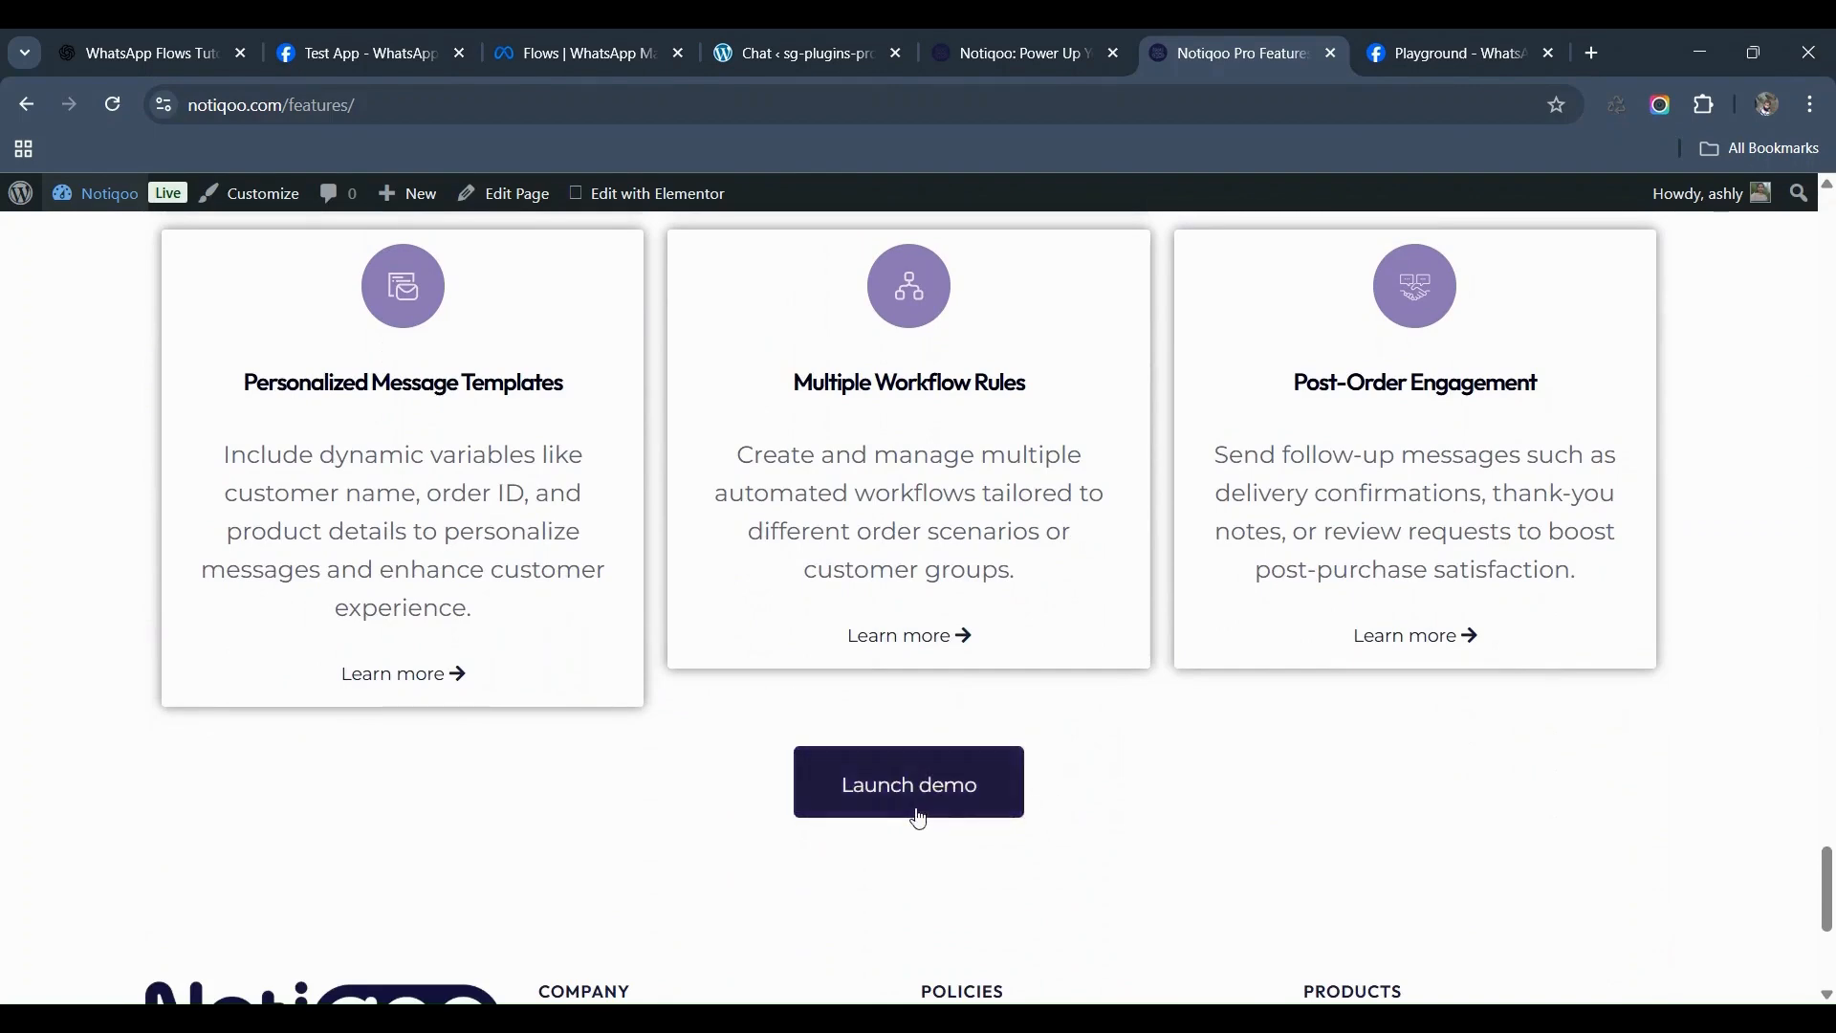
pyautogui.scroll(-2, 919, 816)
pyautogui.scroll(-1, 918, 818)
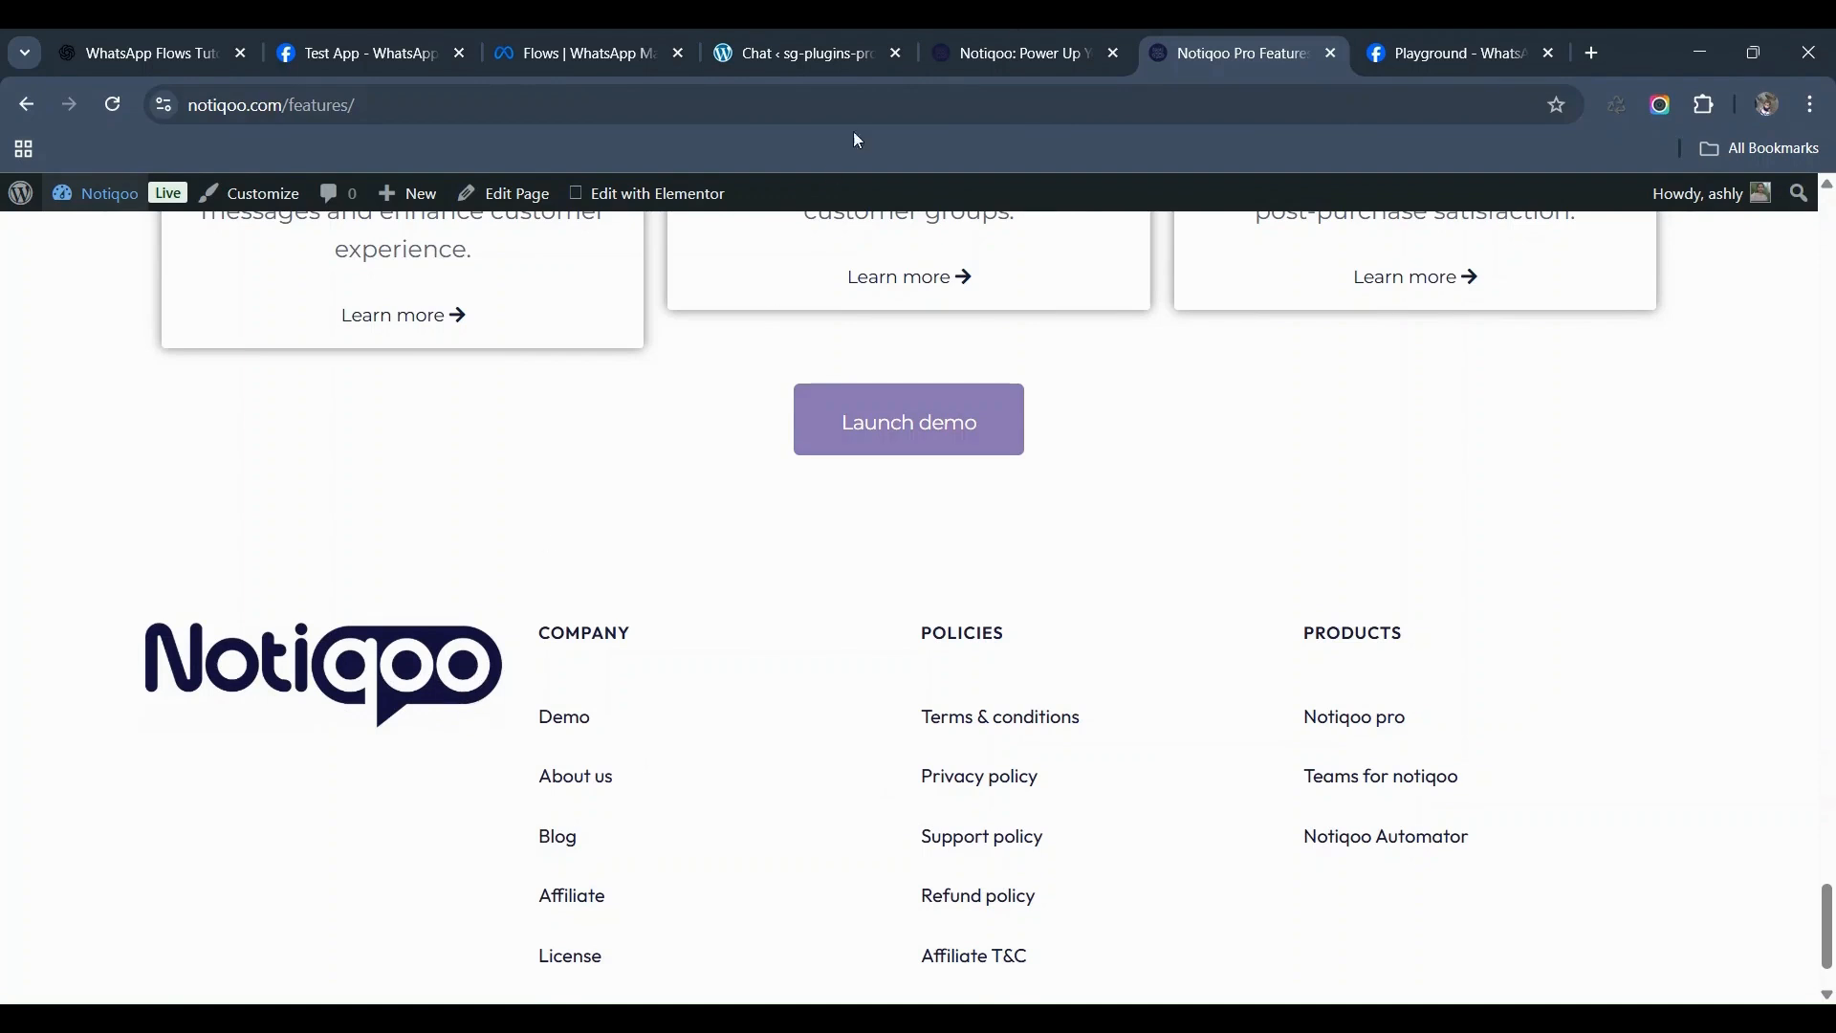
pyautogui.click(1035, 44)
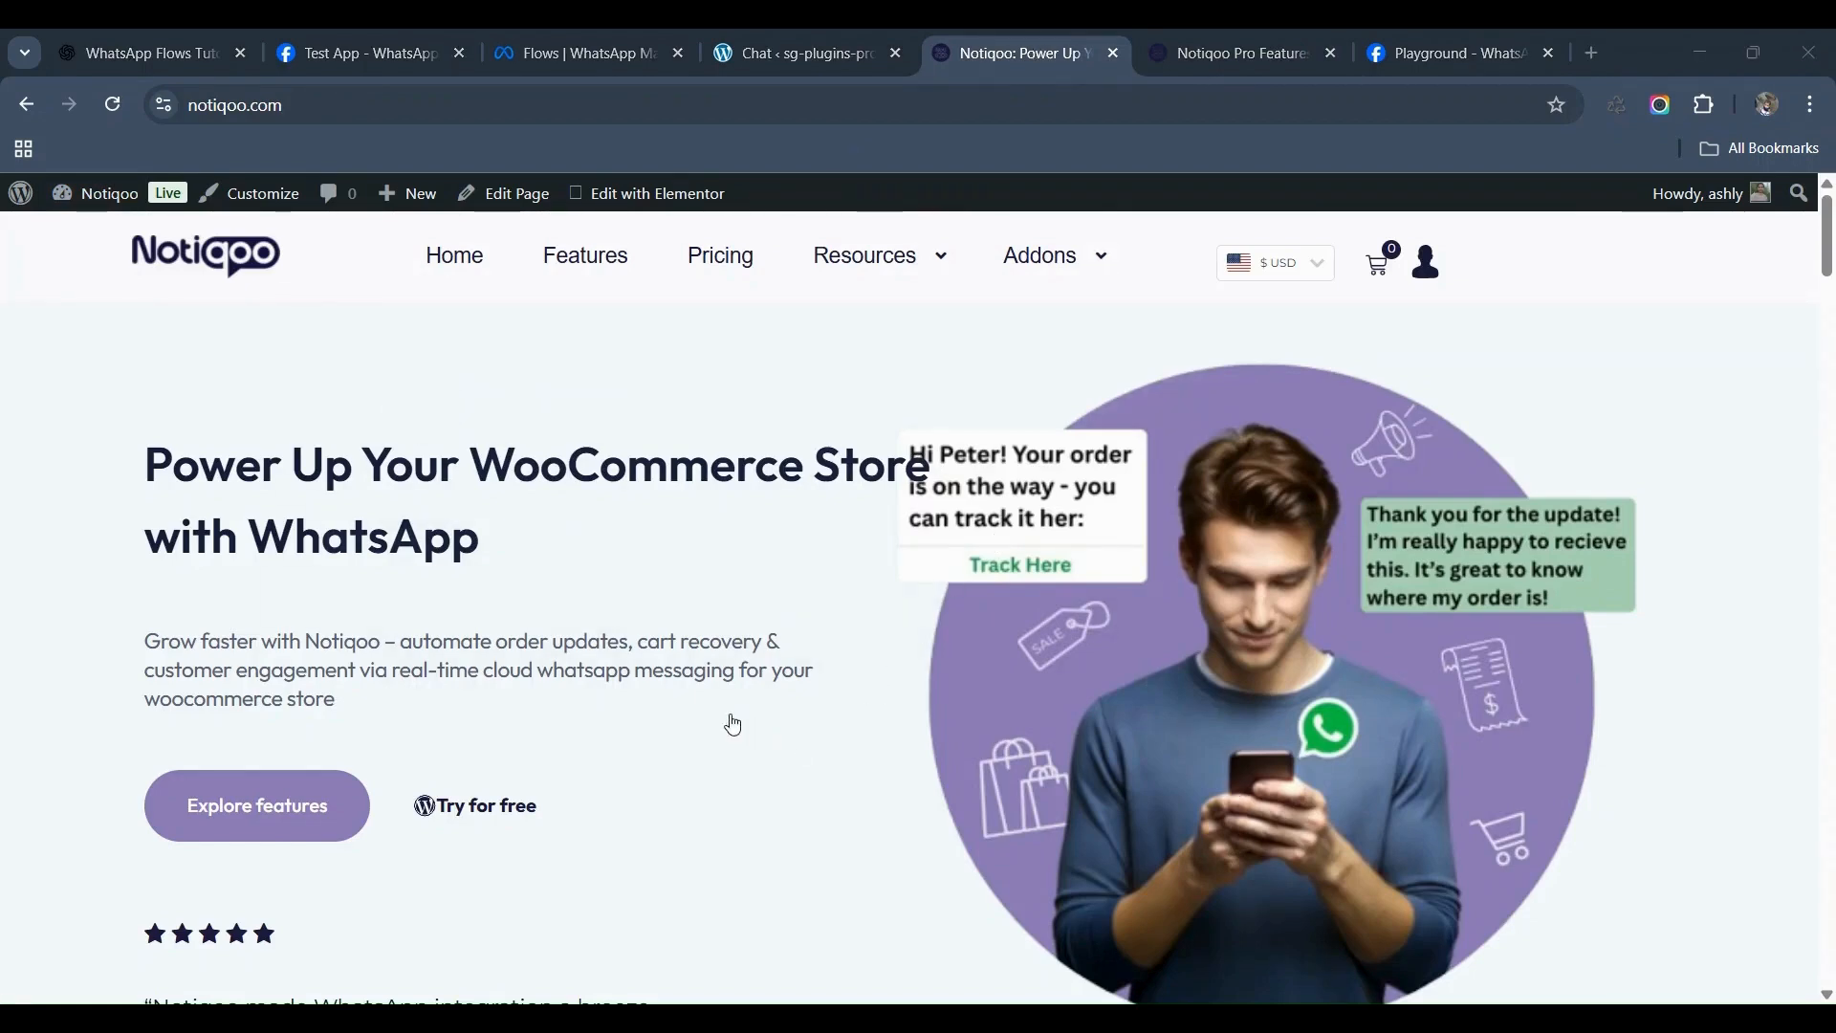
# Step: In the Notiqoo Pro chat, open the send-flow dialog and preview appointmentbooking, then enquiry_test_flow
pyautogui.hotkey('ctrl', 'shift', 'Tab')
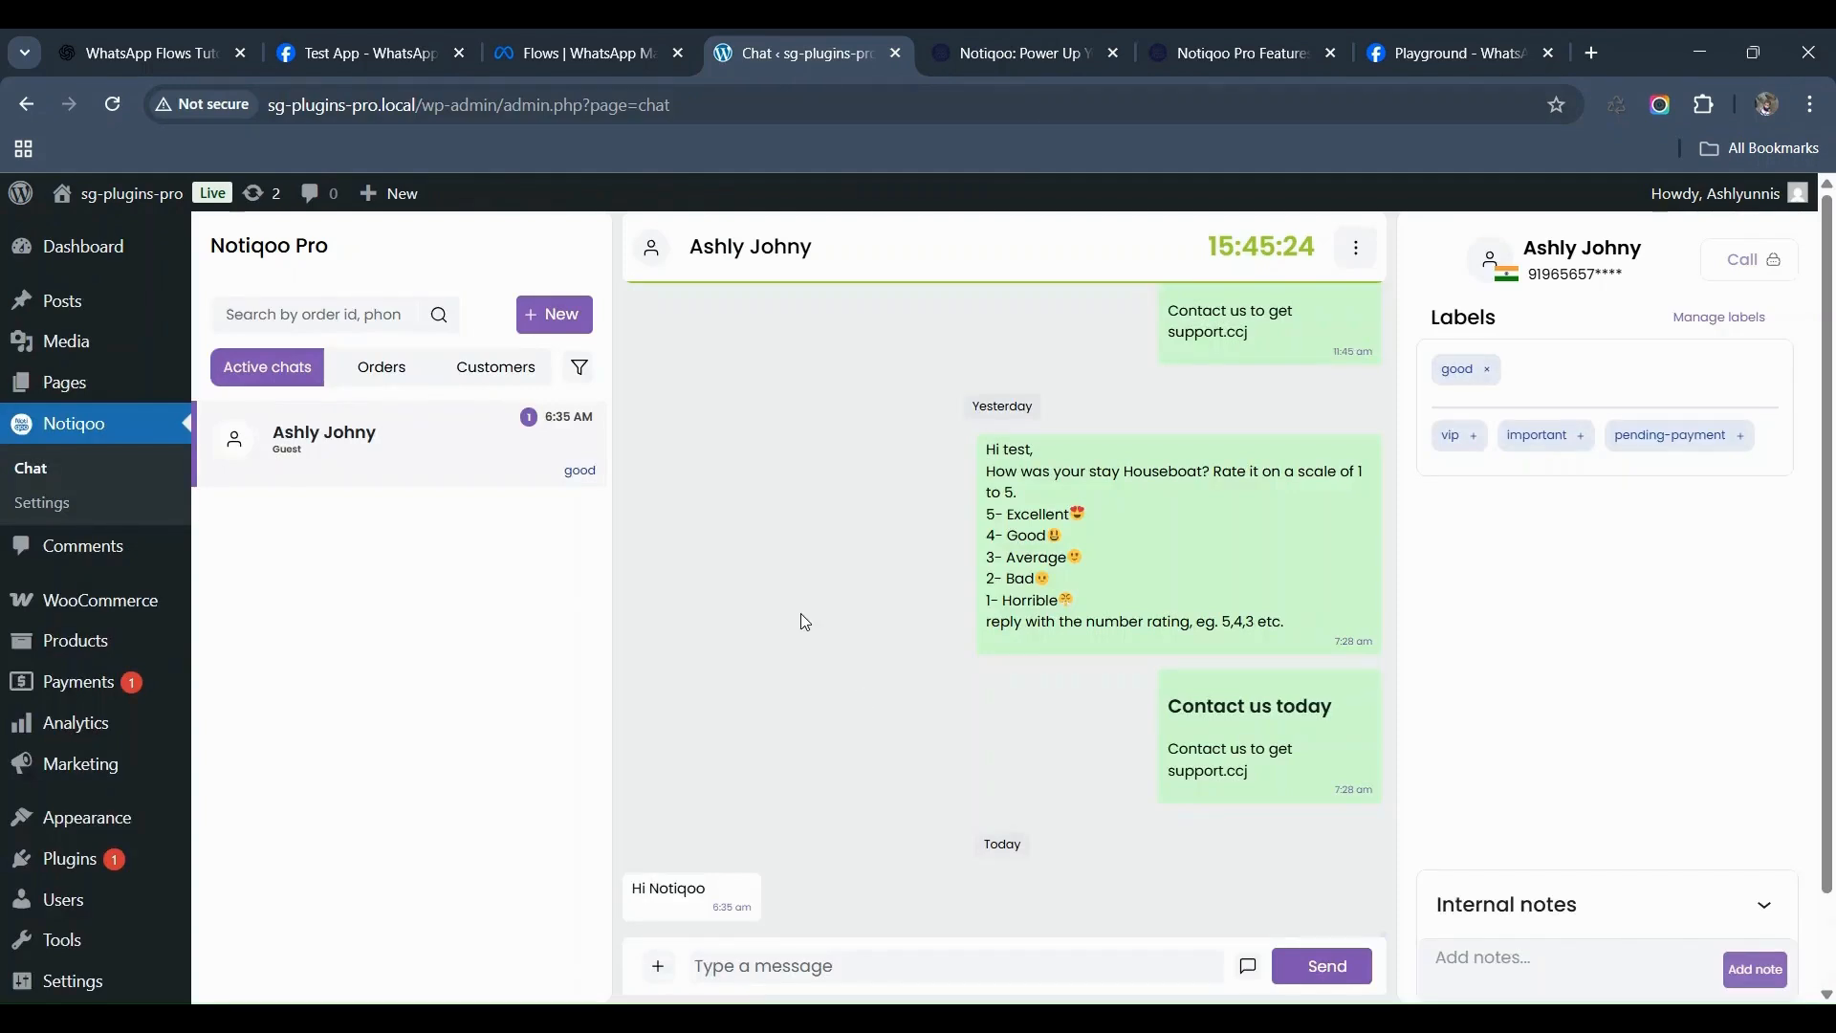
pyautogui.click(658, 966)
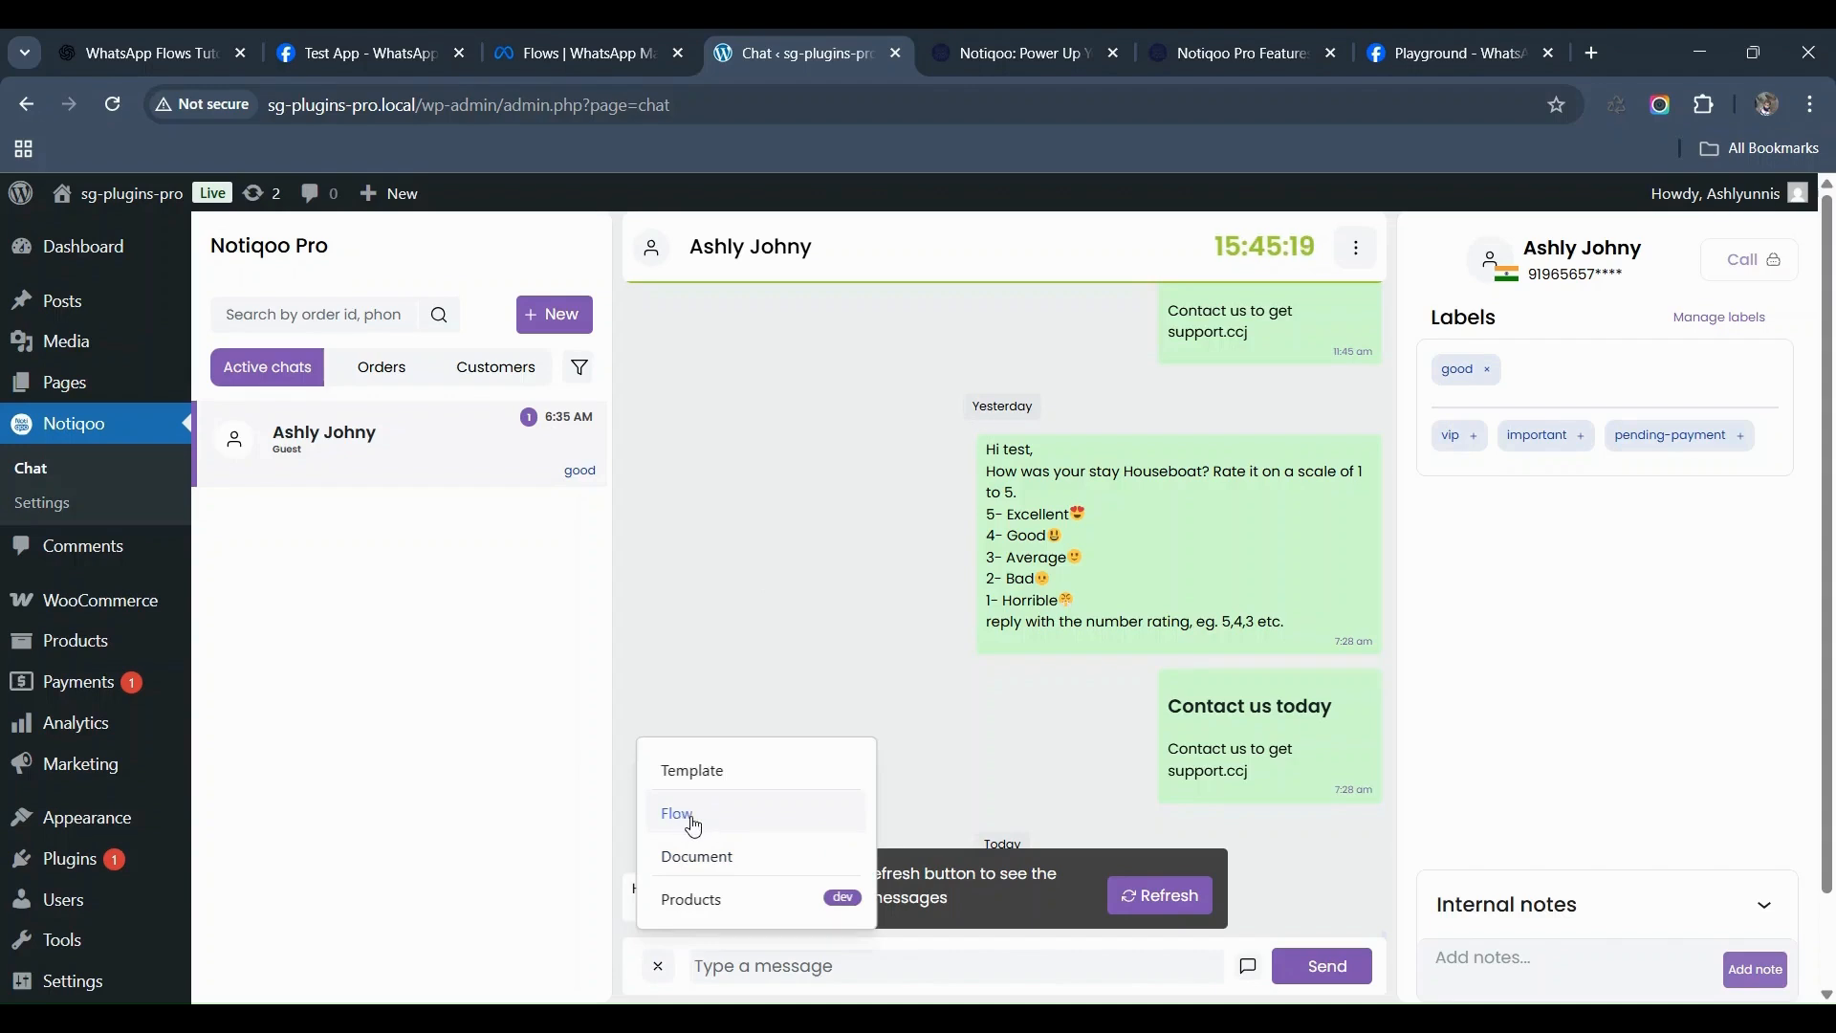
pyautogui.click(683, 820)
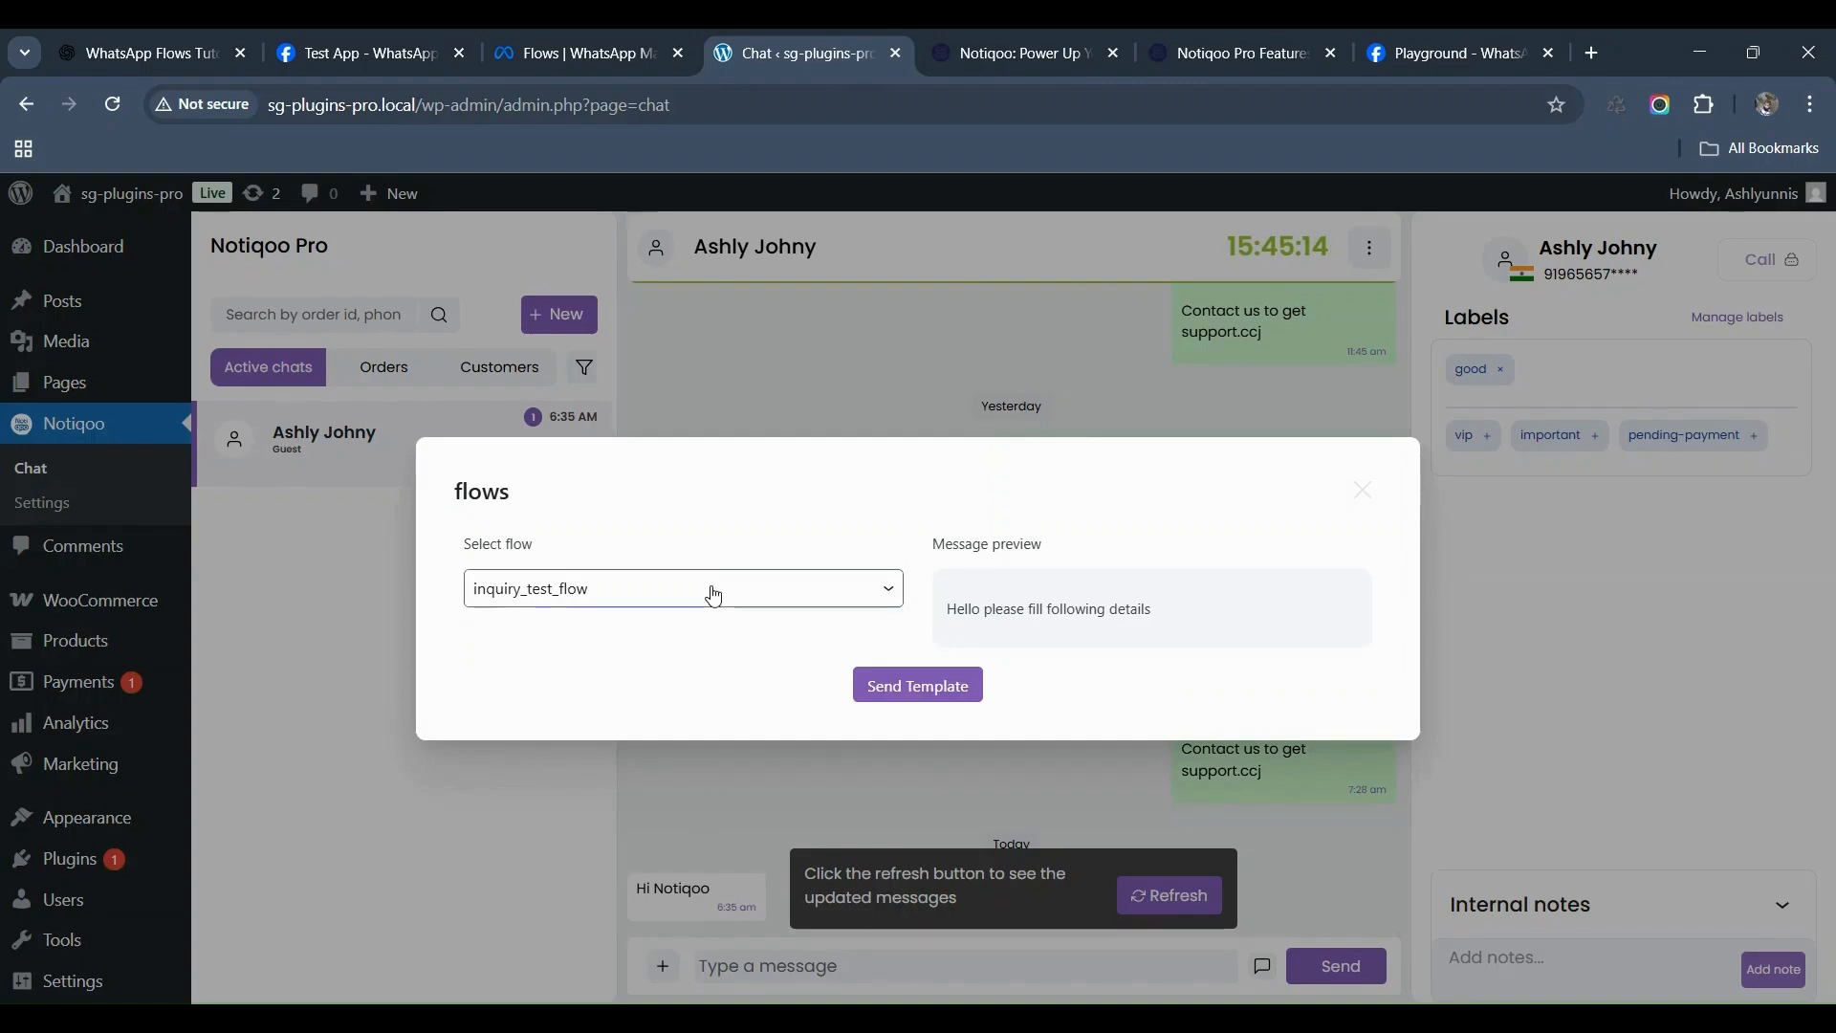
pyautogui.click(693, 659)
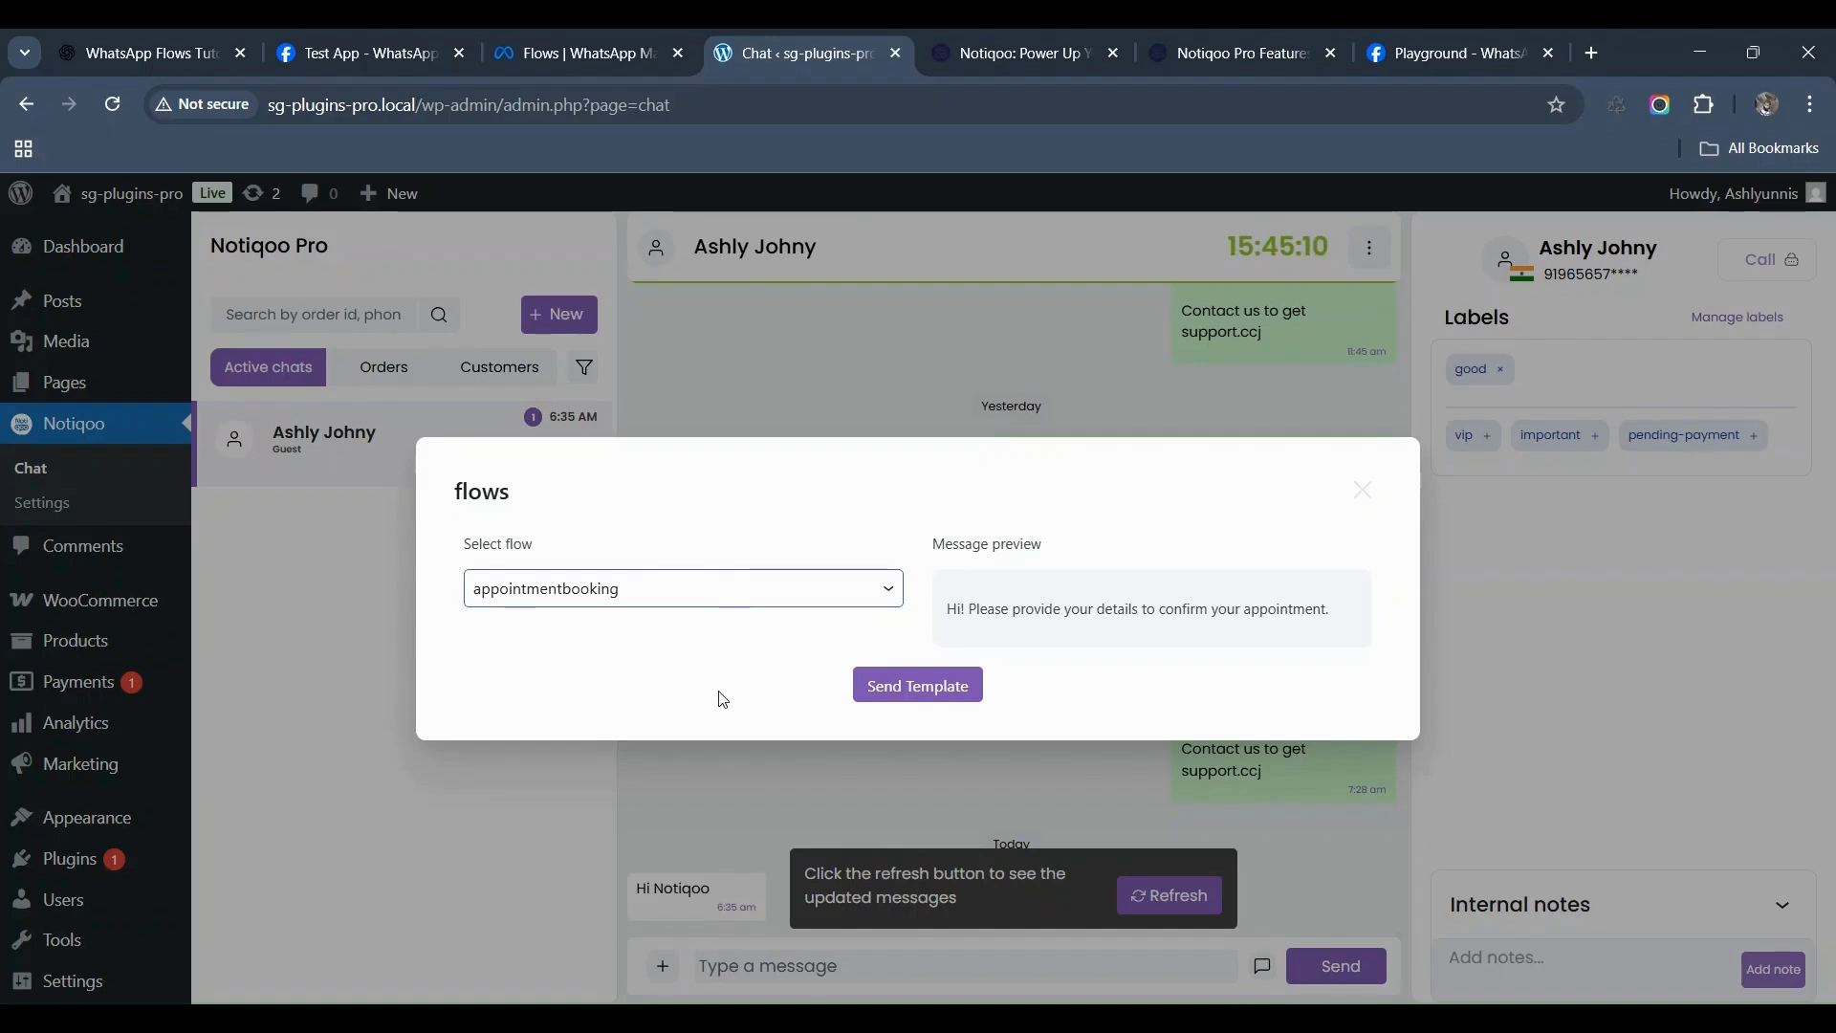
pyautogui.click(709, 770)
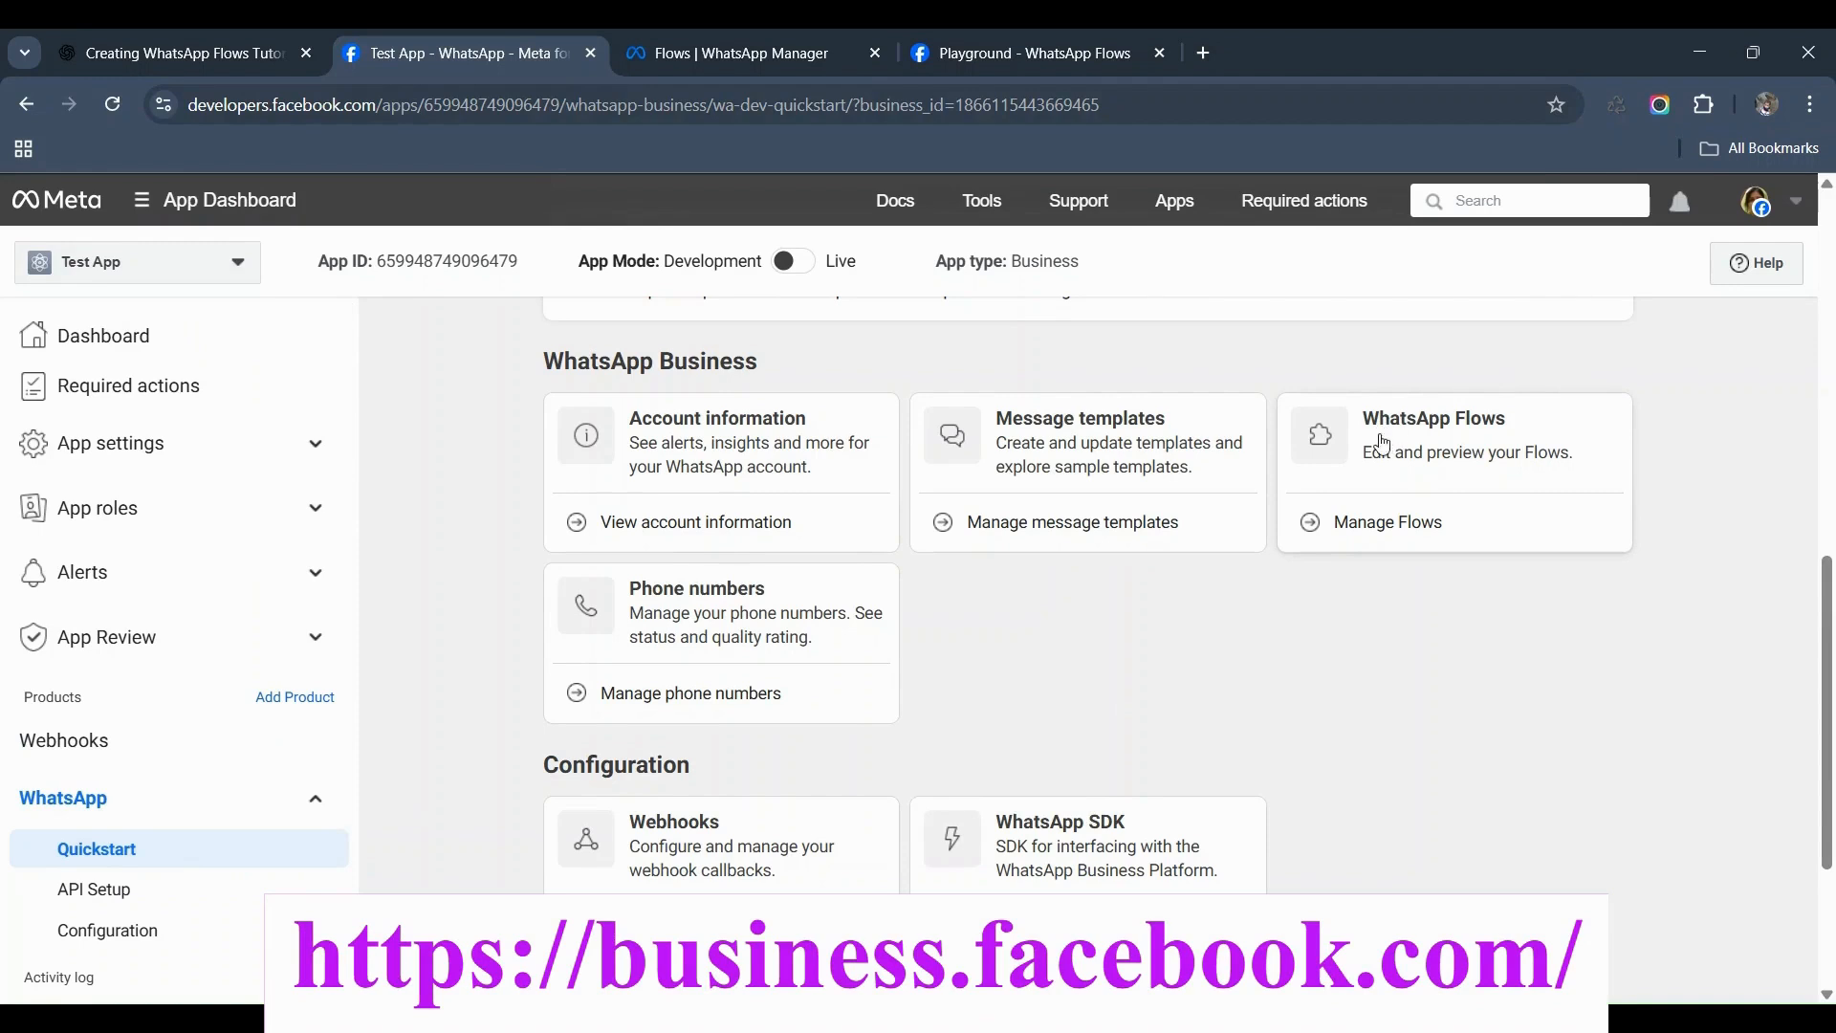
# Step: Switch to the 'Flows | WhatsApp Manager' tab showing the Create Flow page
pyautogui.click(679, 35)
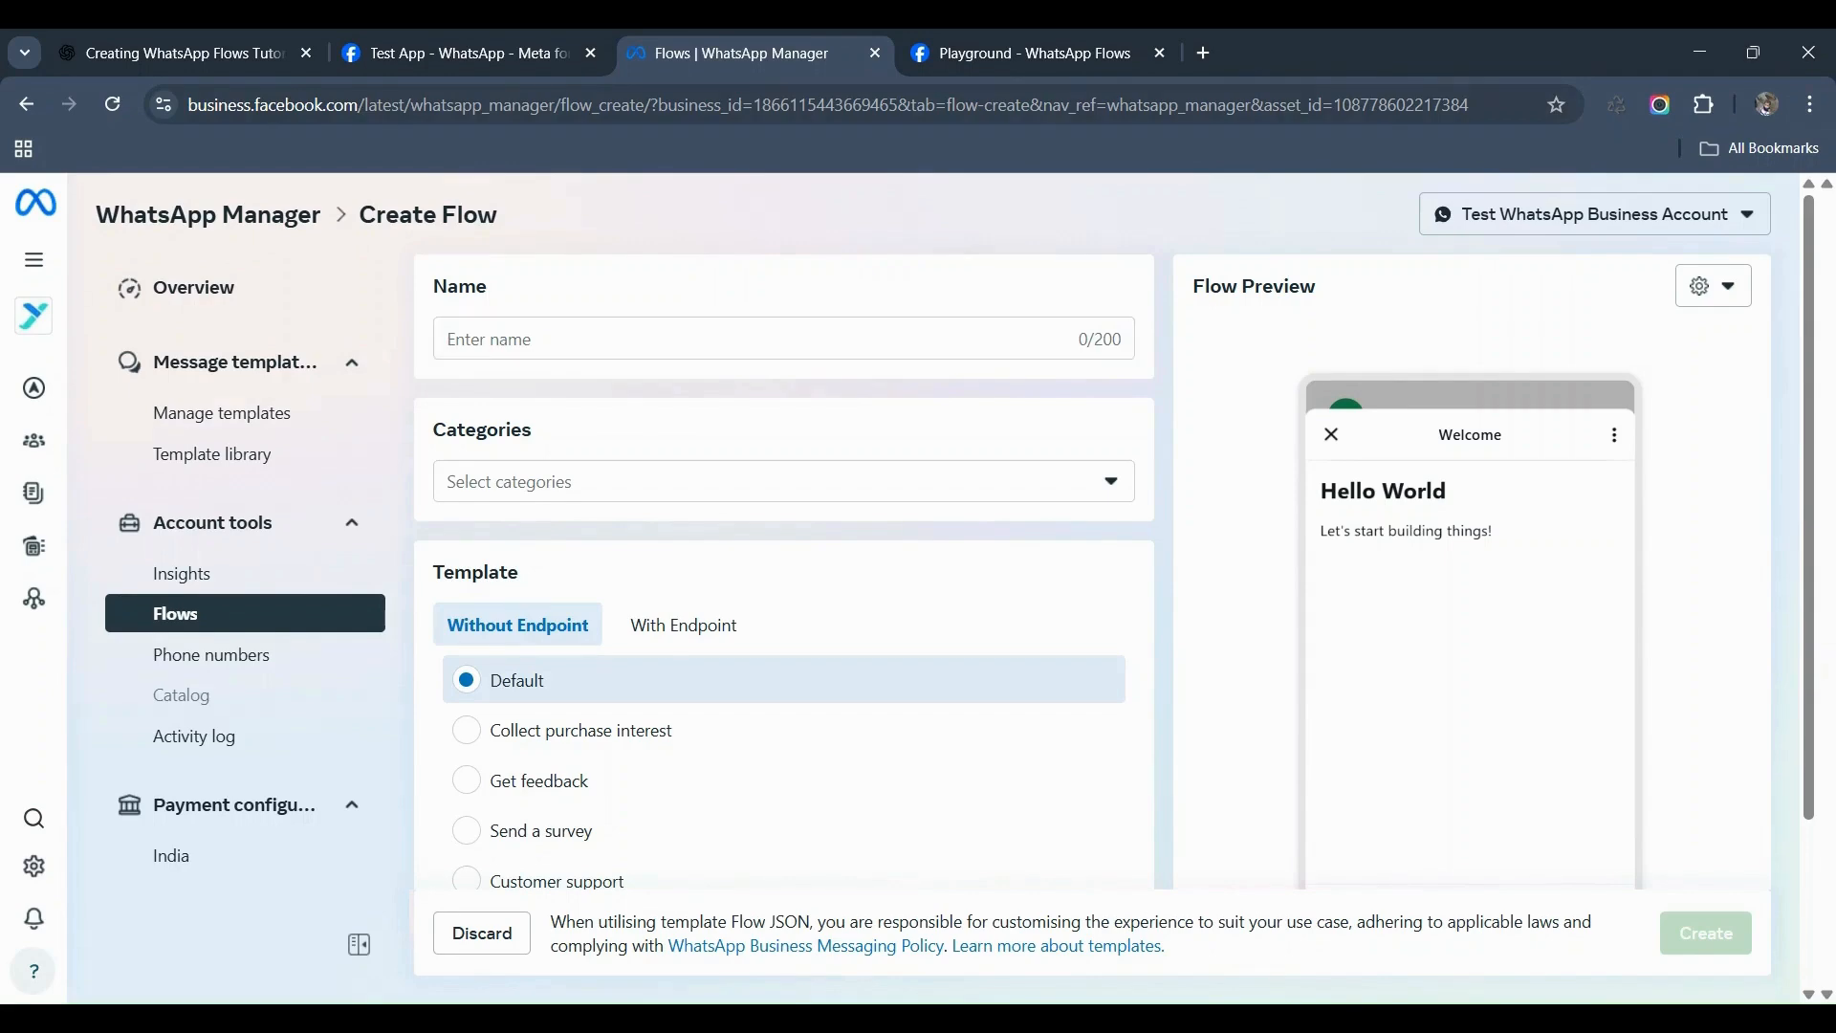
# Step: Name the new flow 'Appointment Booking' and give it the Appointment booking category
pyautogui.click(647, 335)
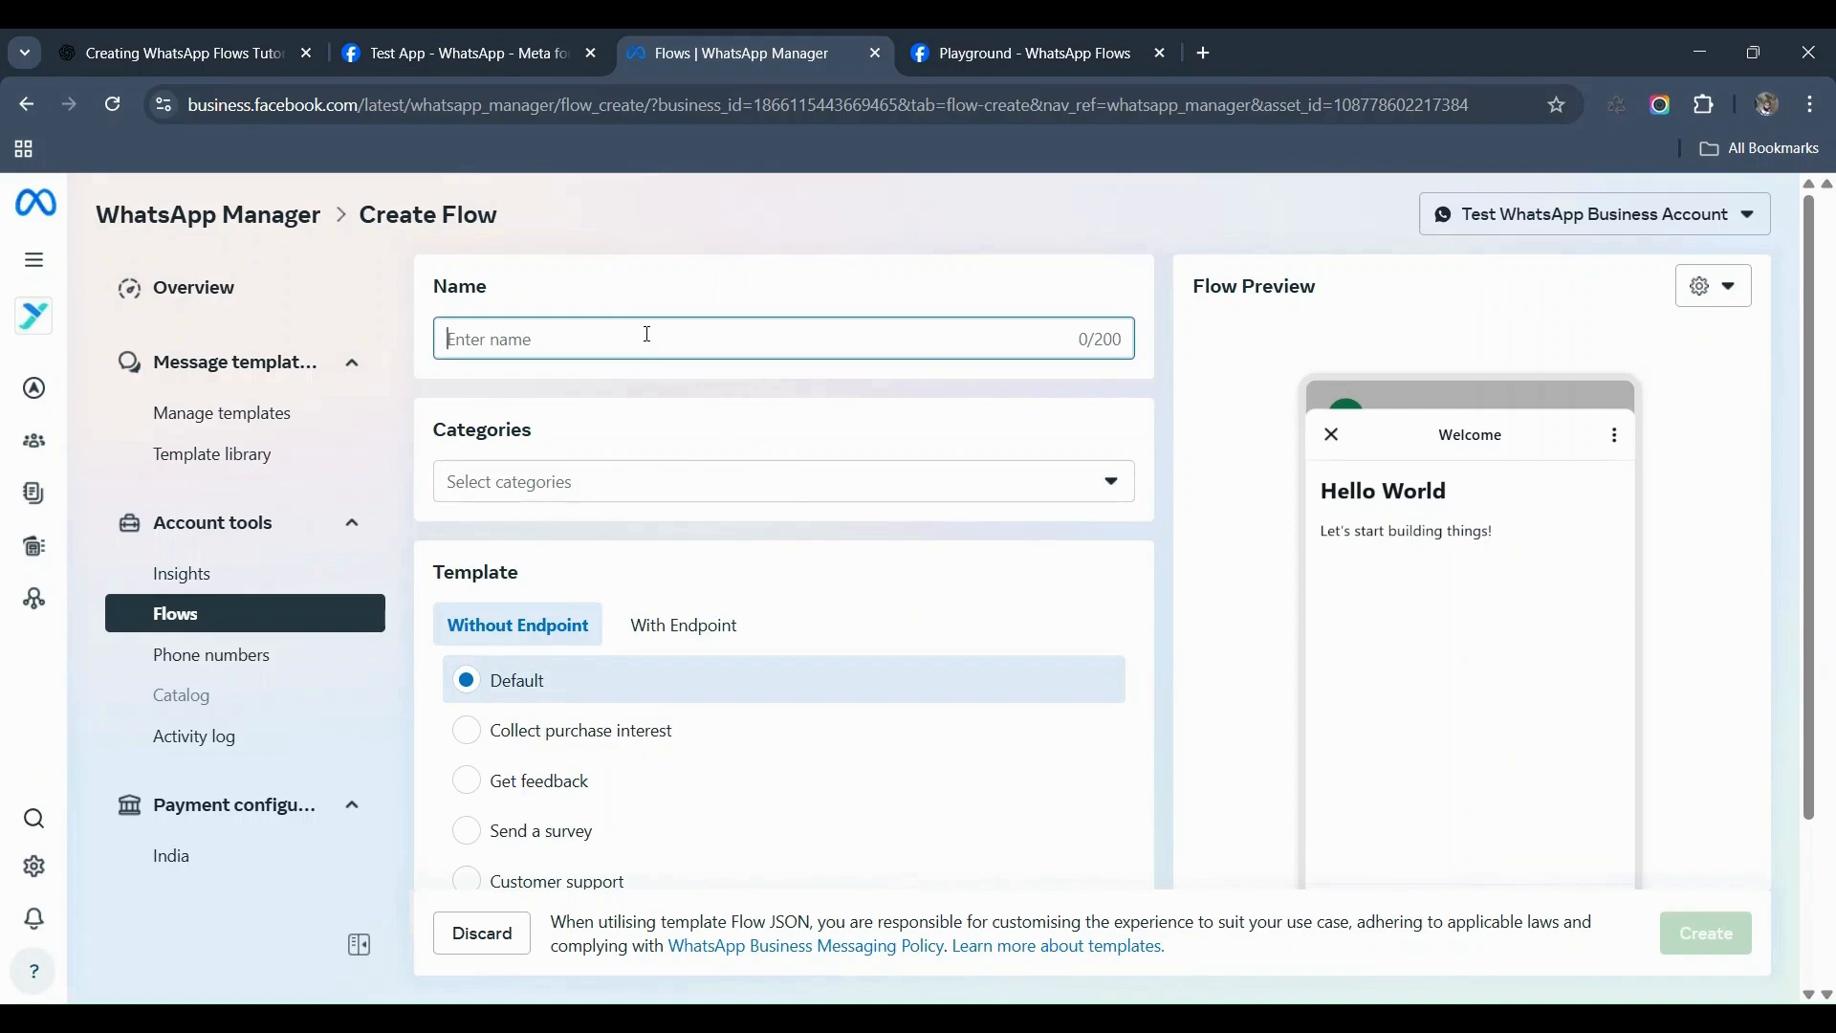
pyautogui.write('Appointment Booking')
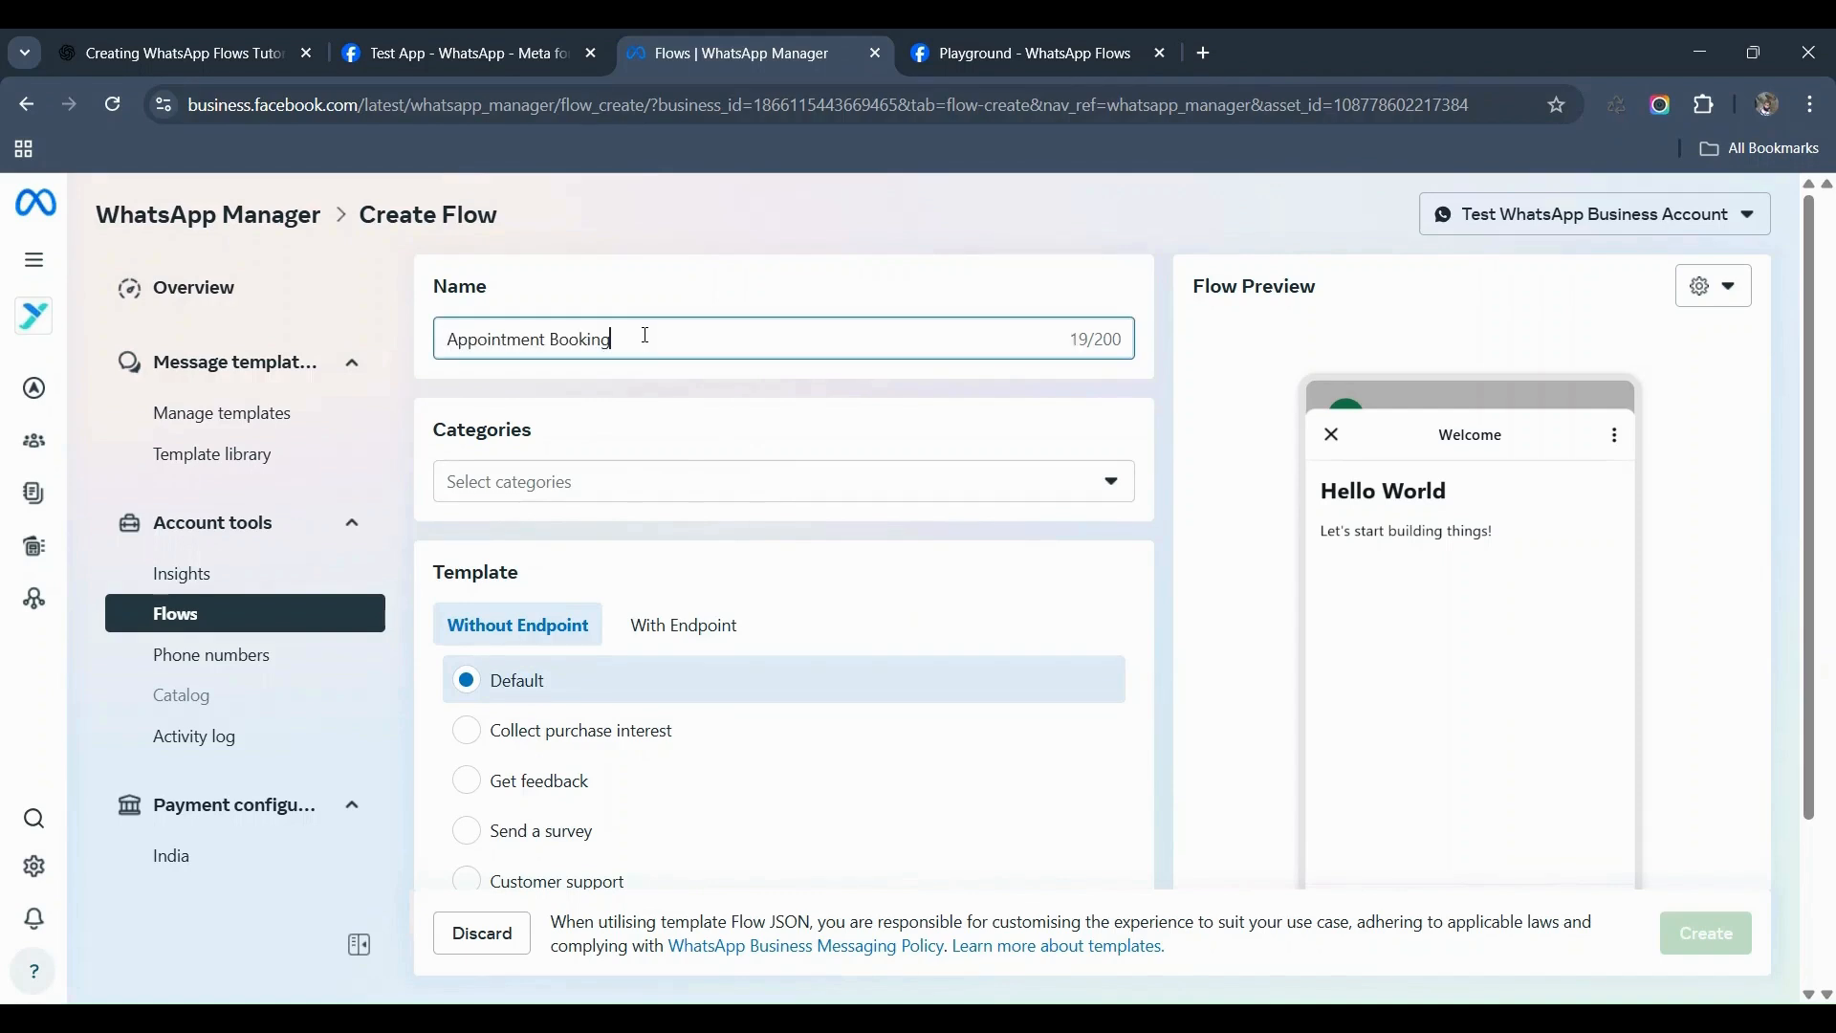
pyautogui.click(554, 497)
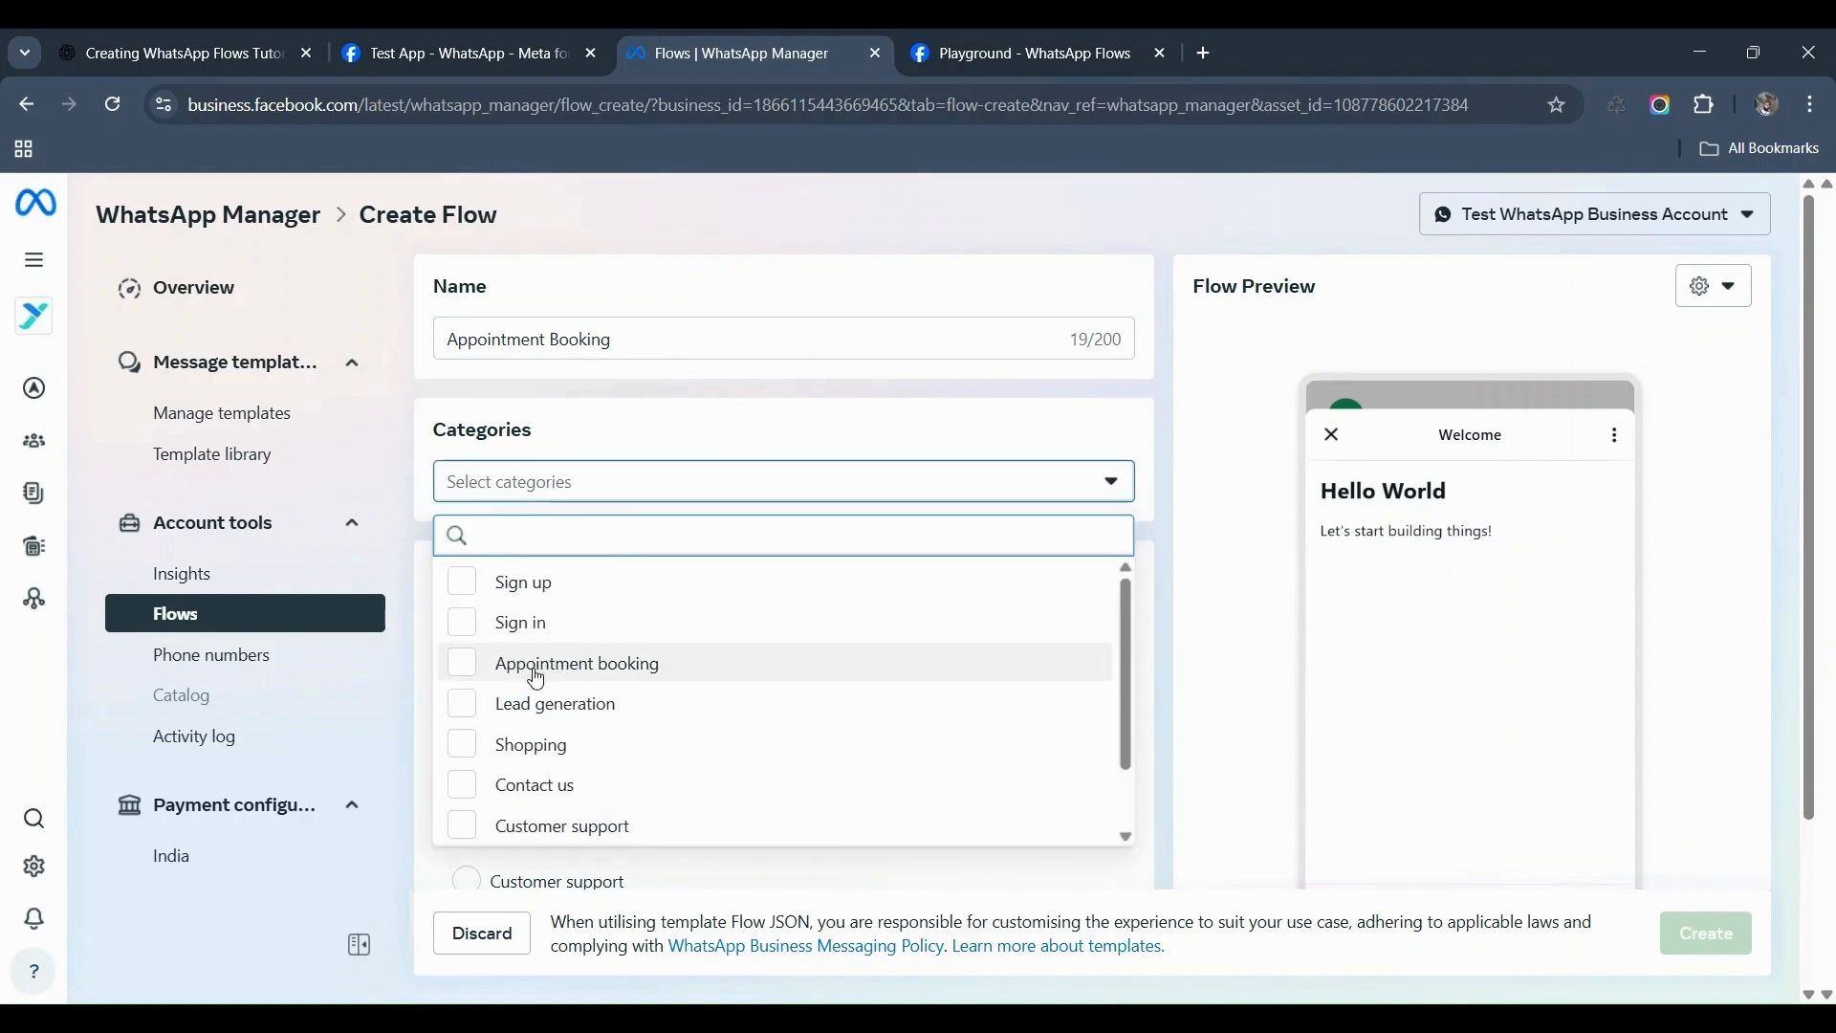
pyautogui.click(537, 678)
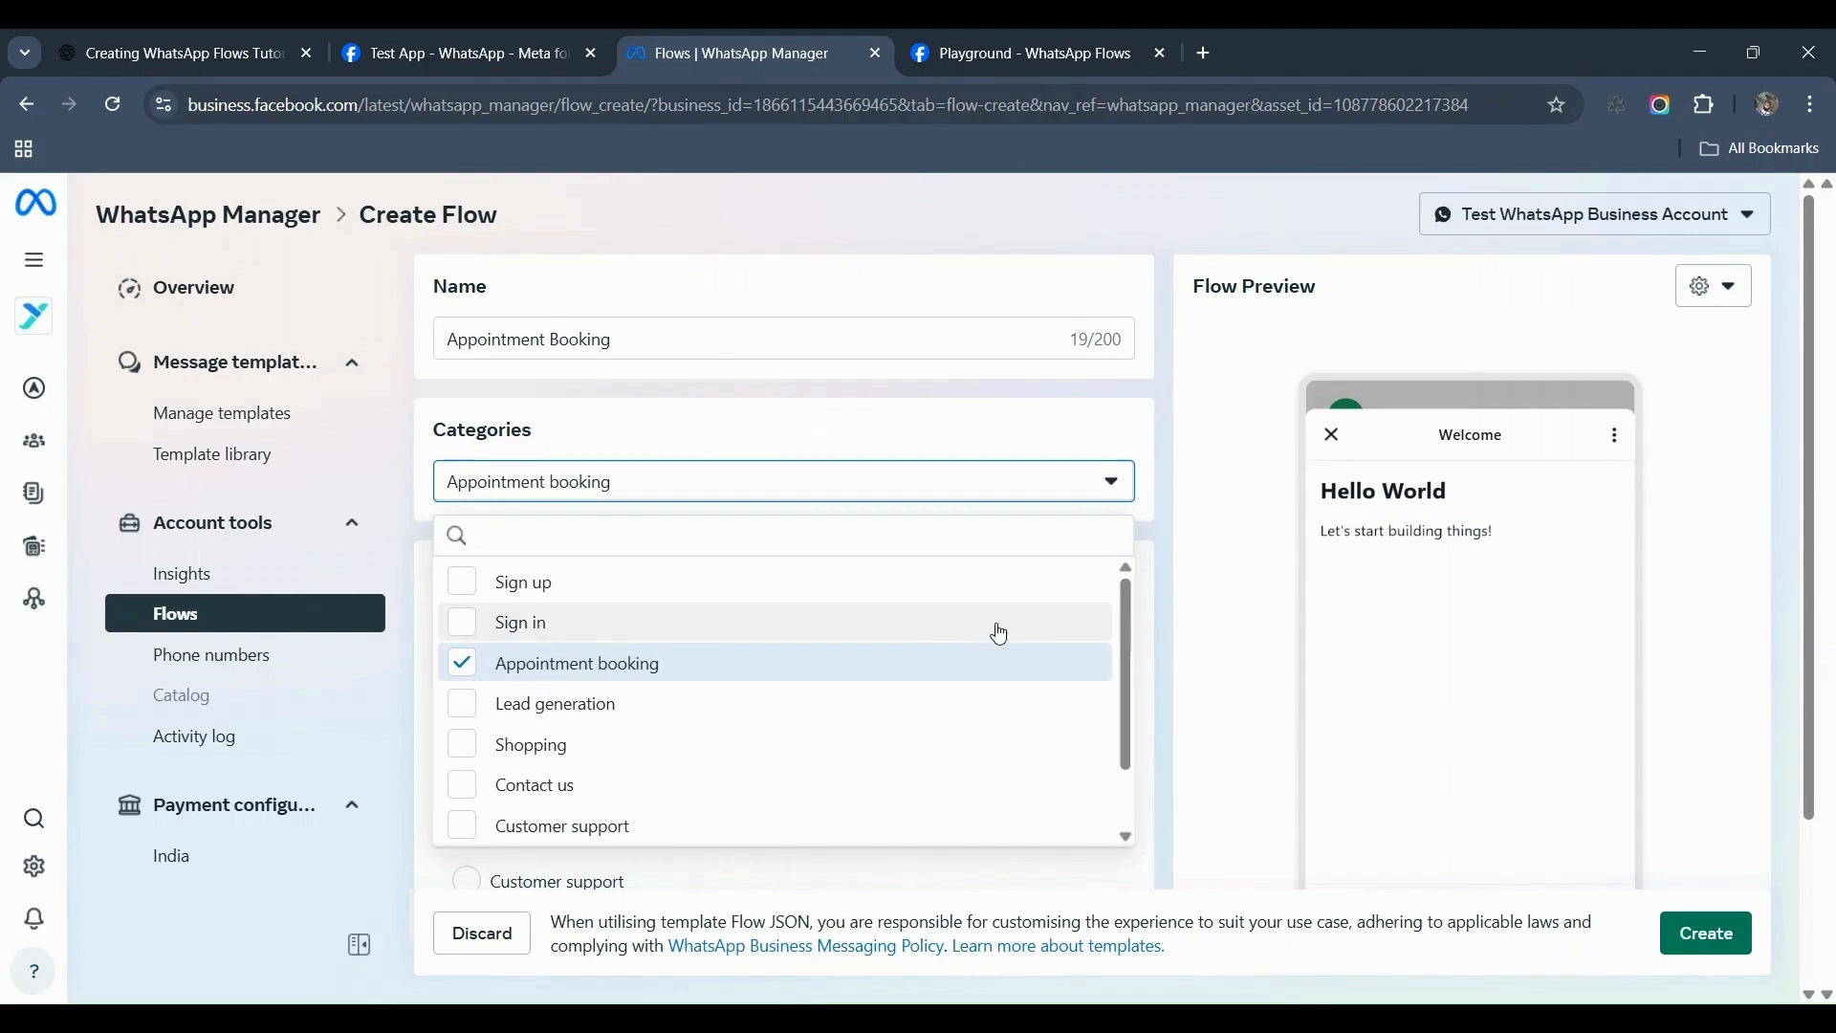
pyautogui.click(1157, 603)
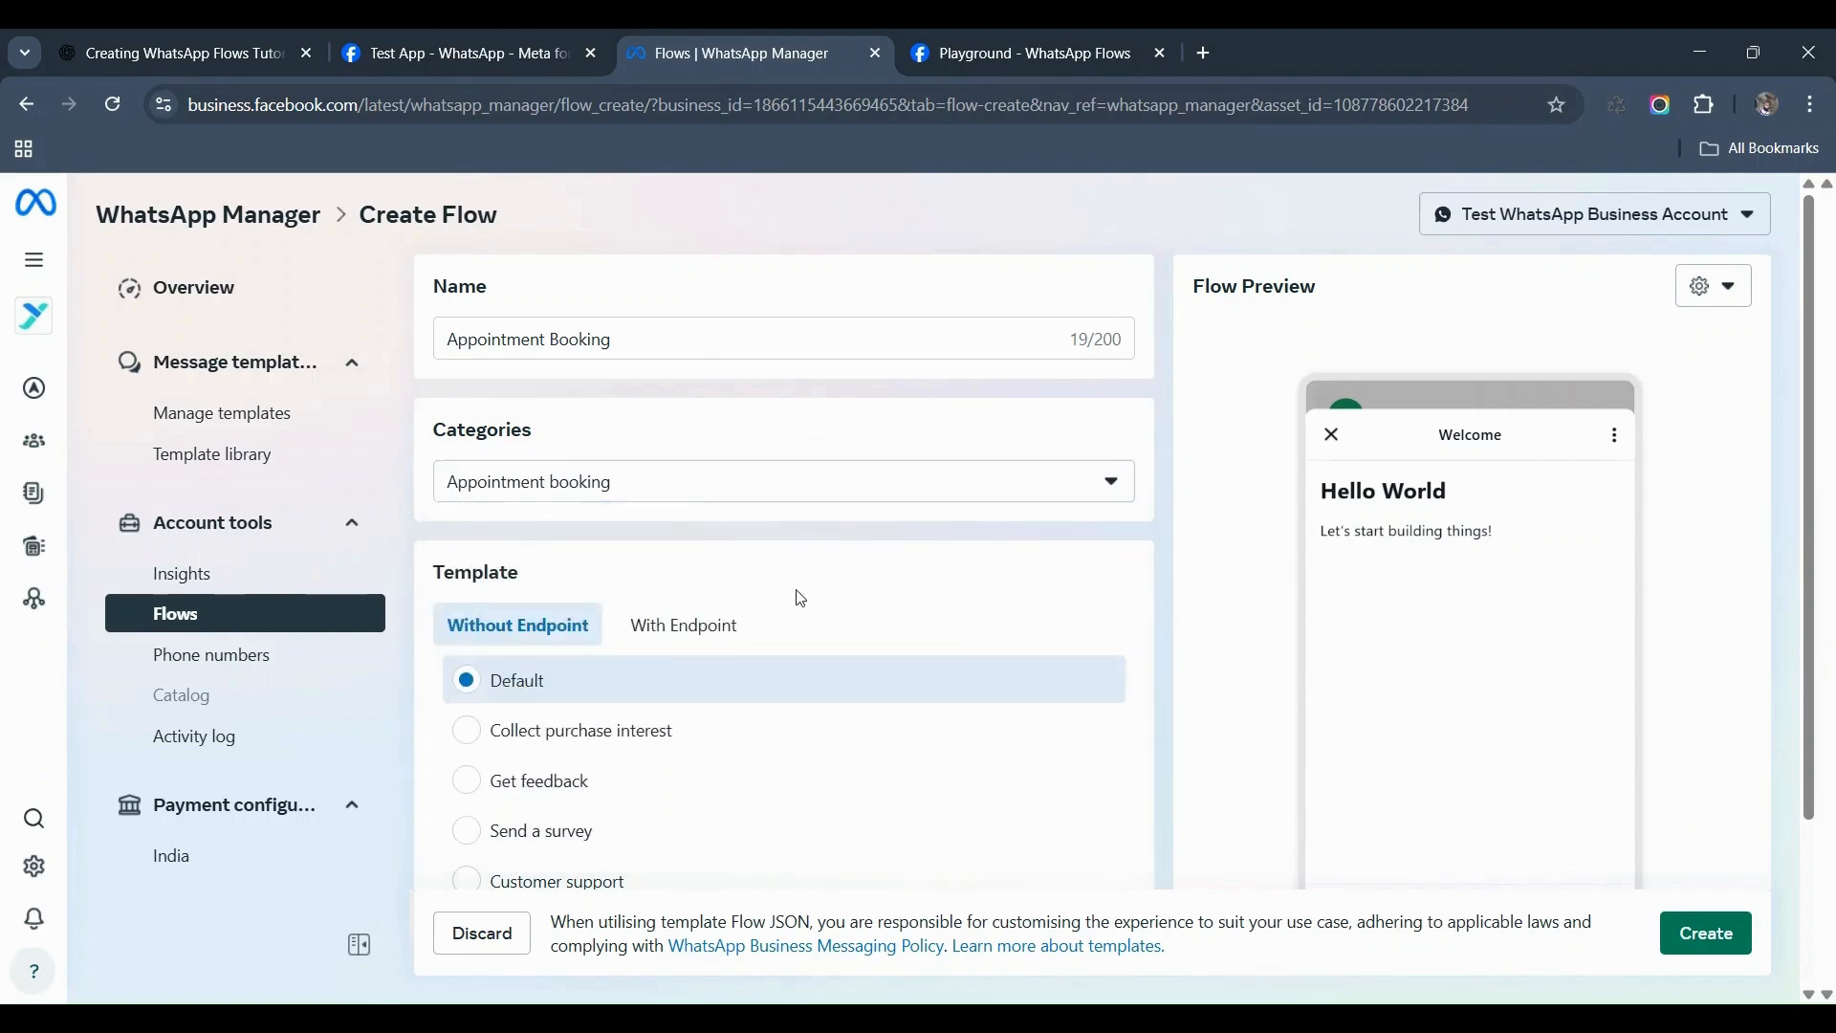
pyautogui.scroll(-1, 801, 598)
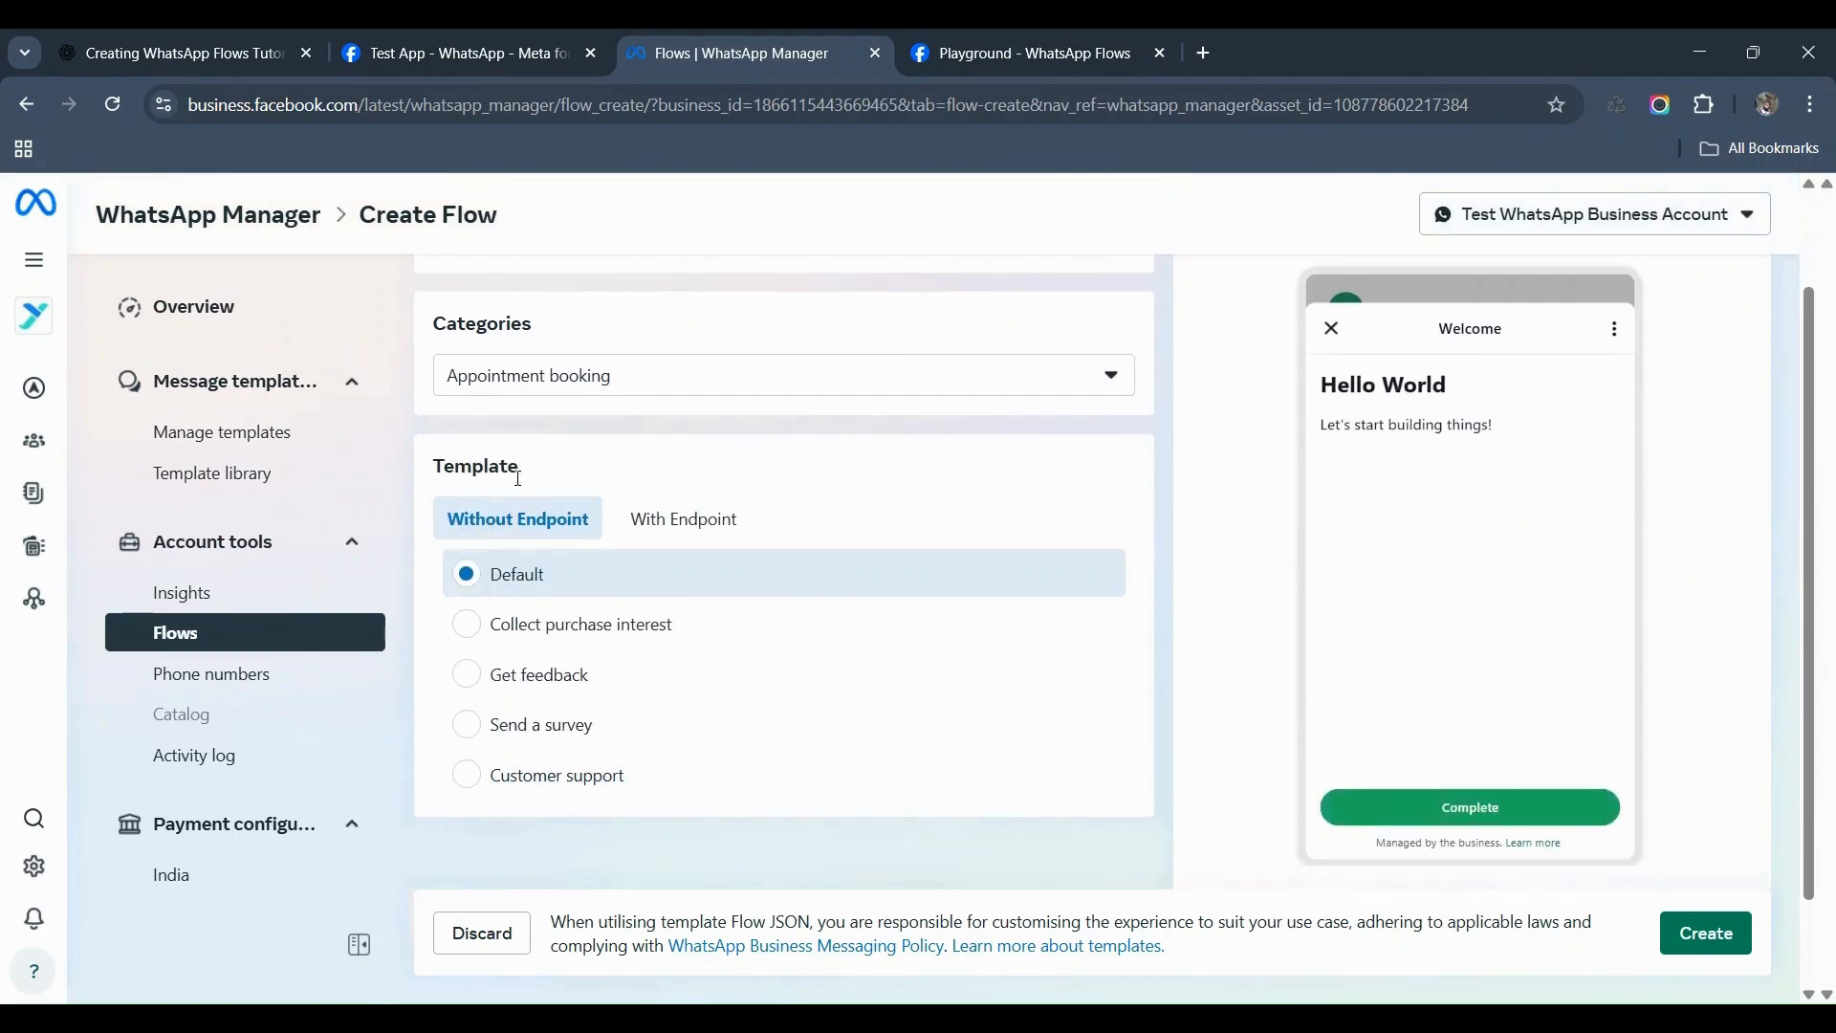
pyautogui.moveTo(667, 542)
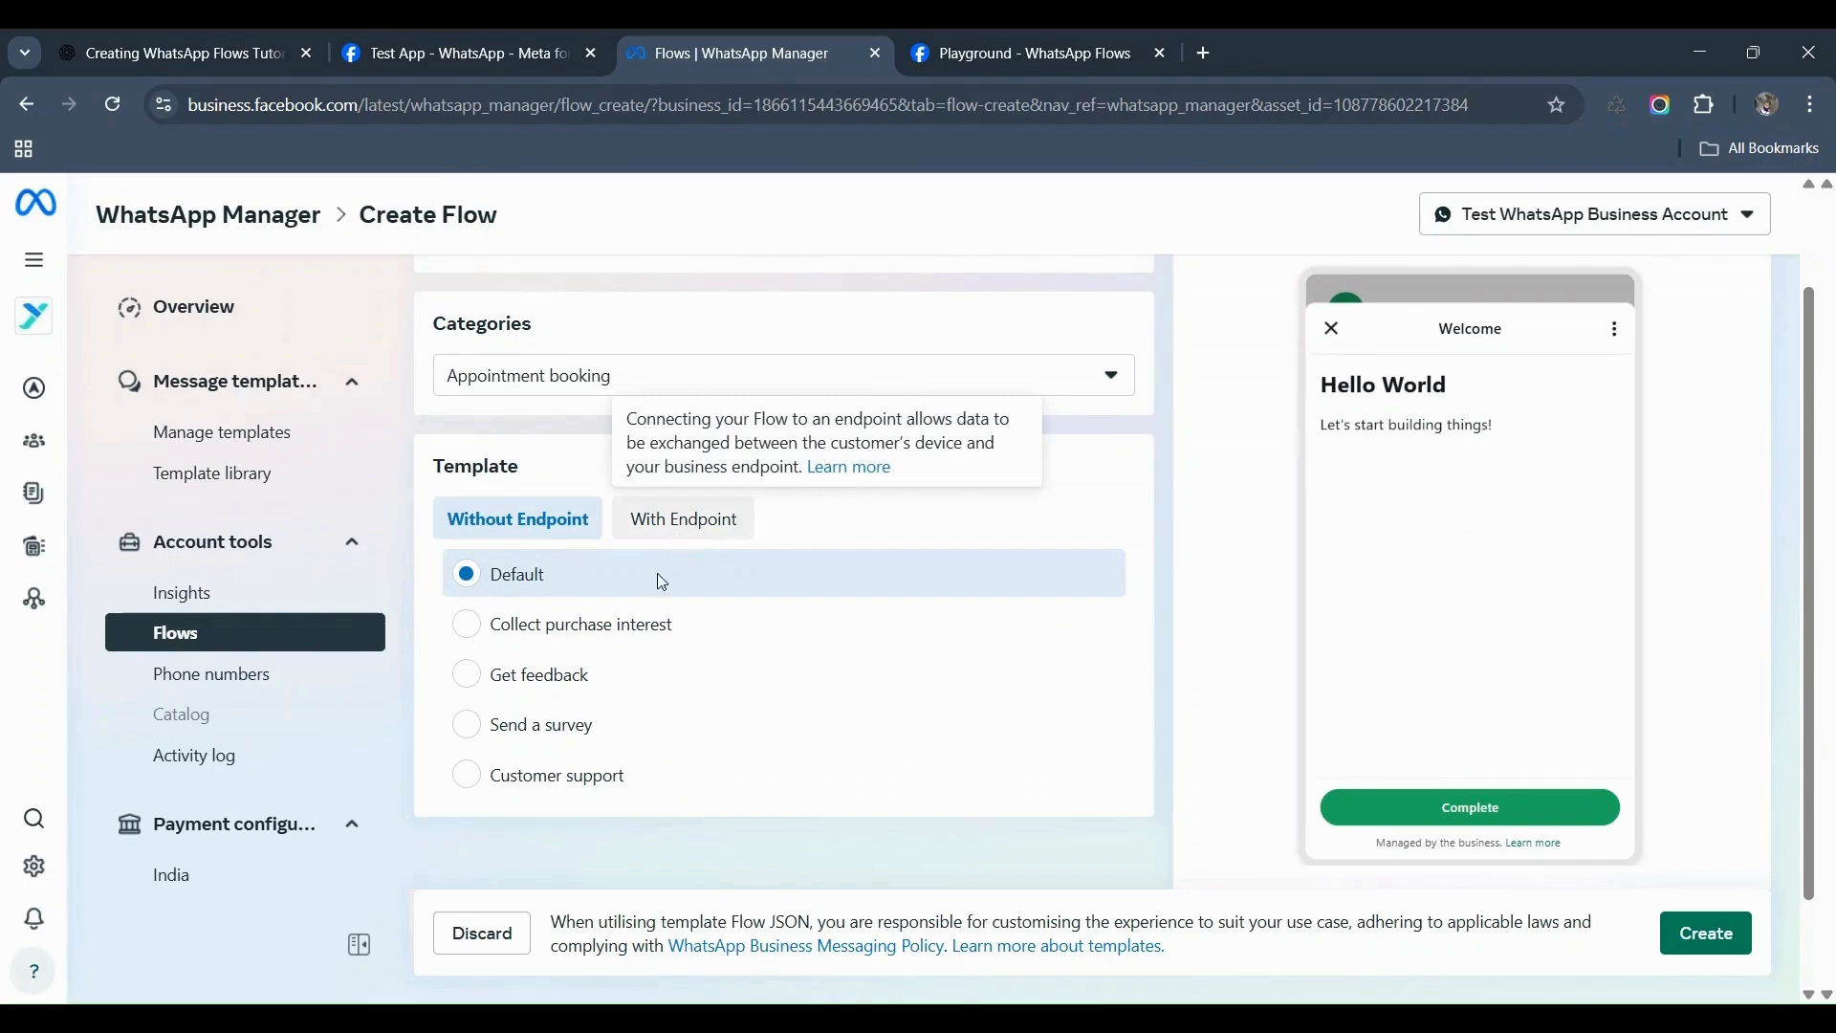
pyautogui.scroll(-1, 573, 598)
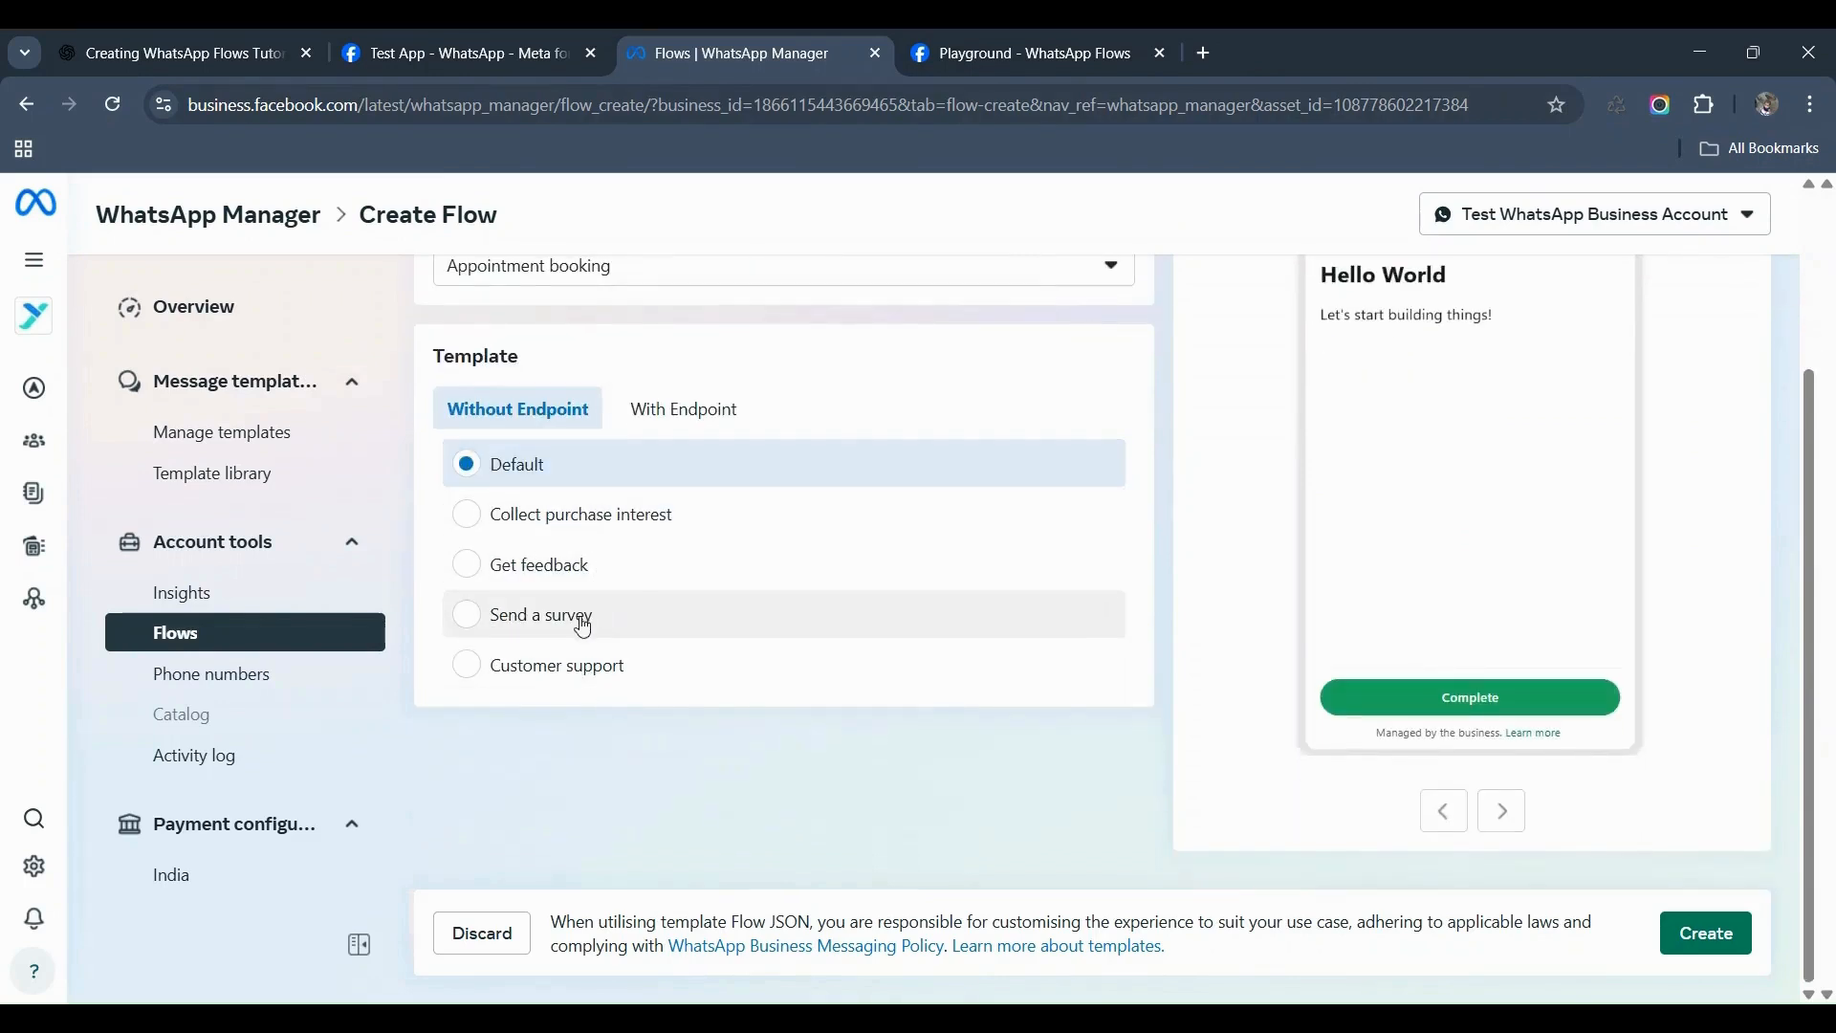
# Step: Choose the With Endpoint 'Appointment booking' template, previewing Department, Location, Date and Time fields
pyautogui.click(689, 412)
pyautogui.scroll(1, 615, 555)
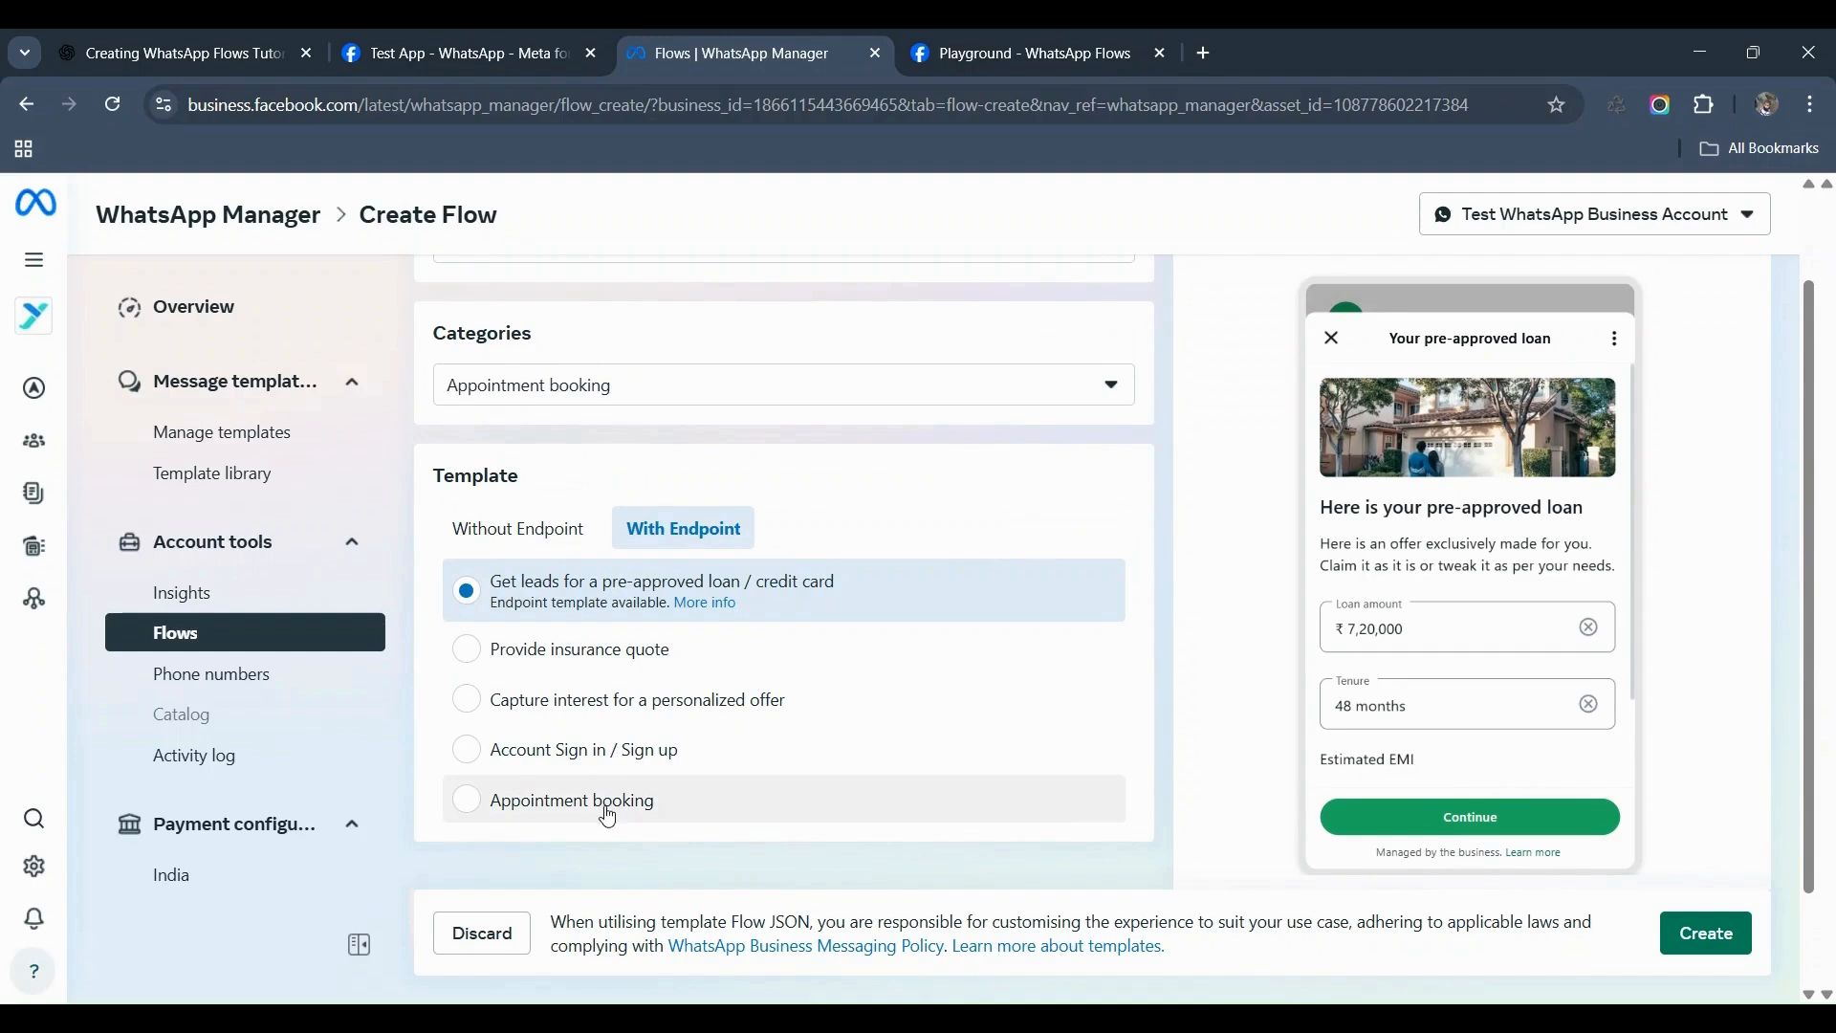
pyautogui.click(573, 815)
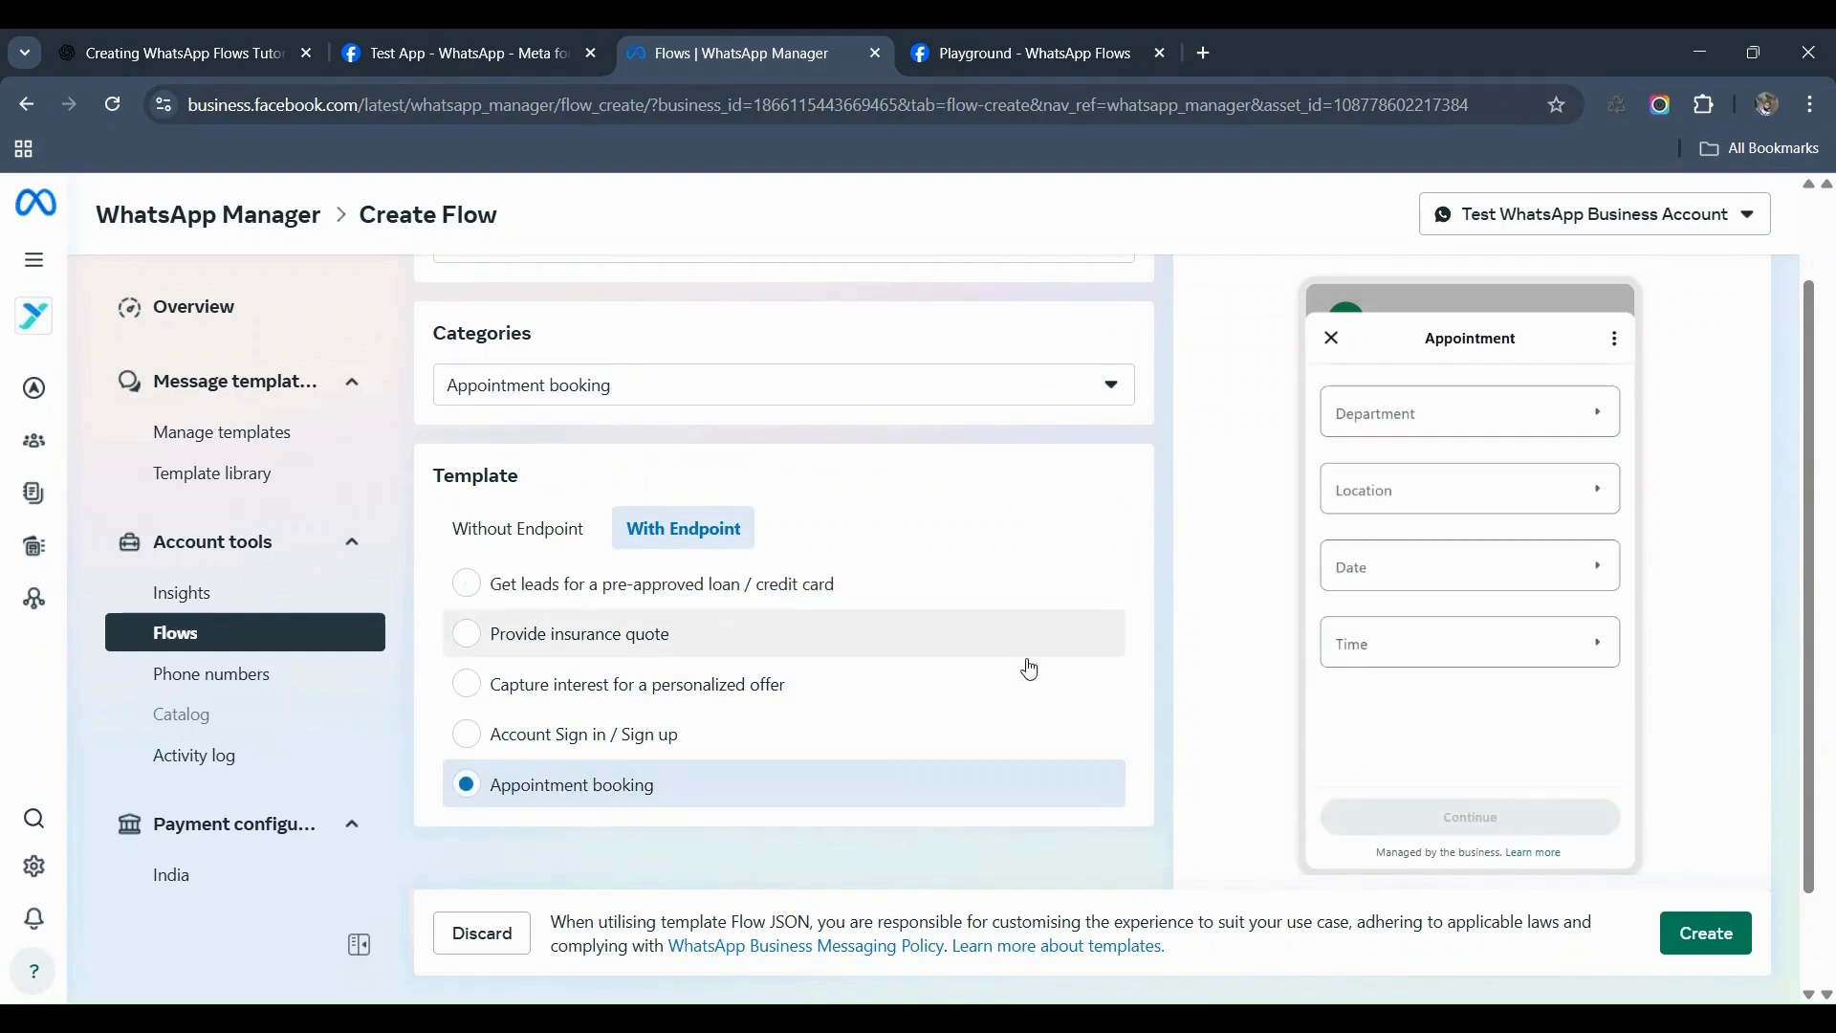
pyautogui.scroll(-1, 996, 657)
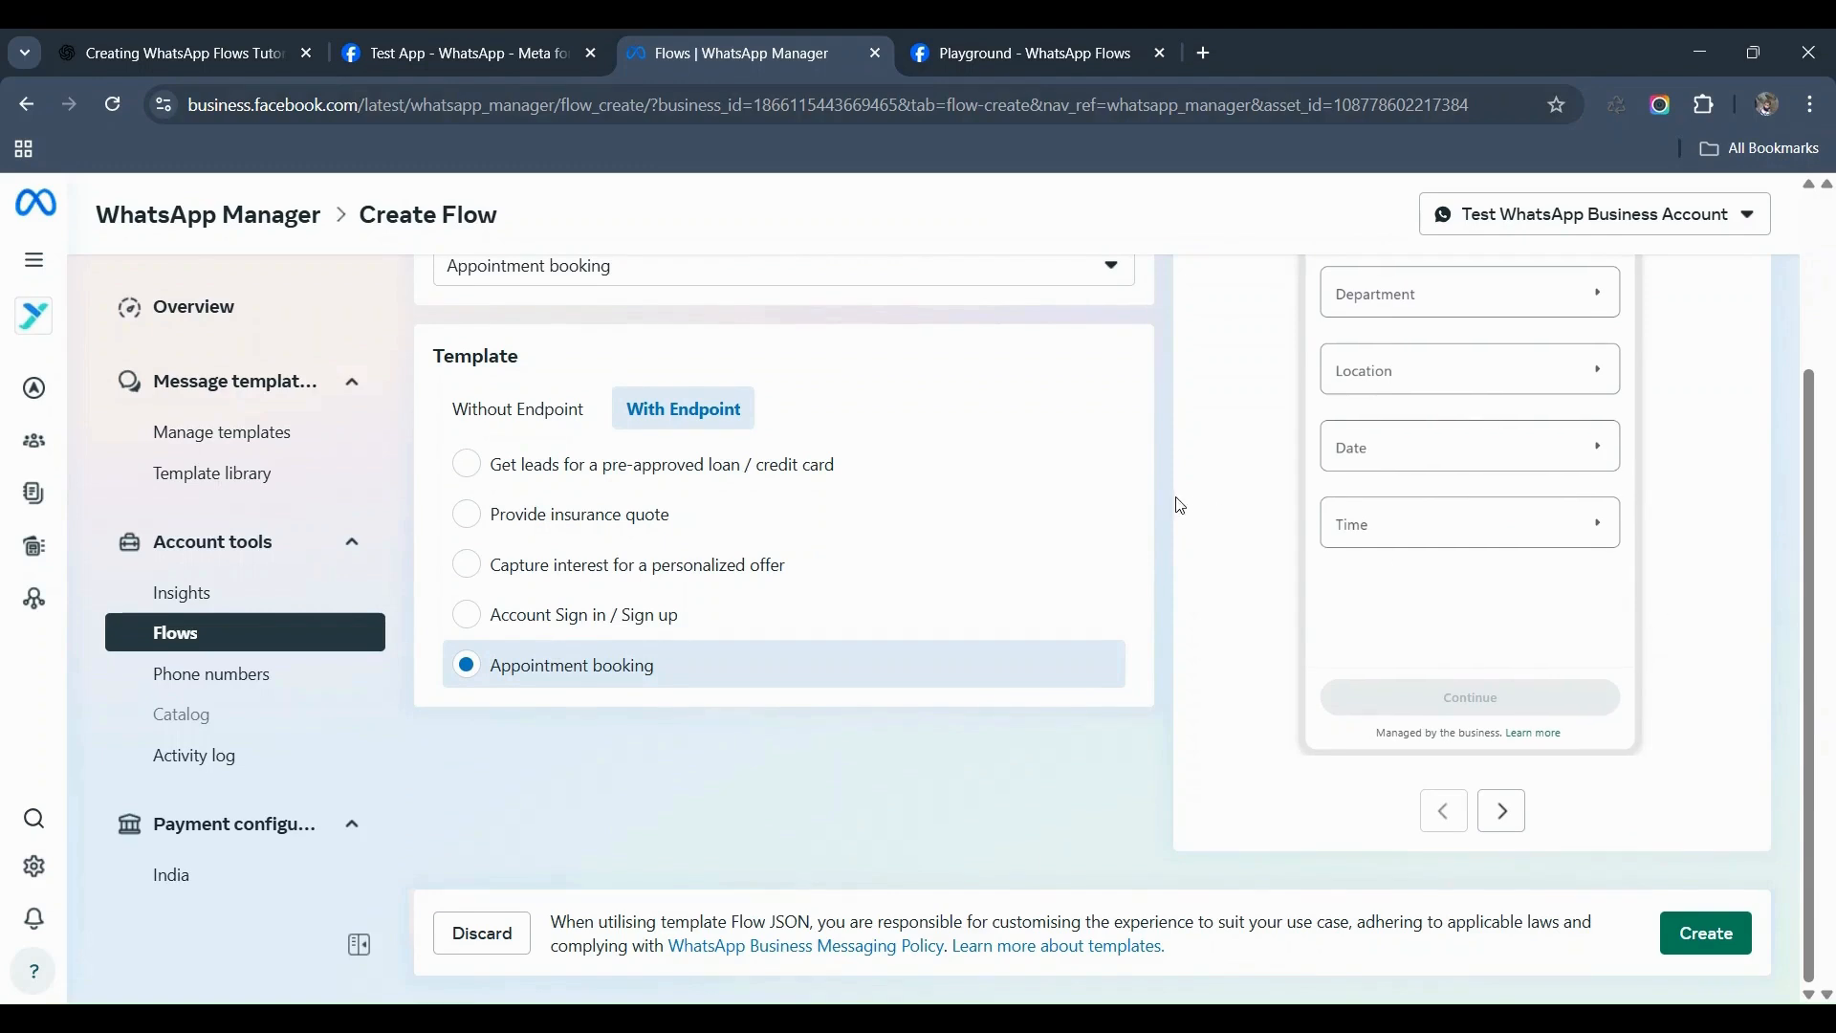
pyautogui.scroll(3, 1185, 502)
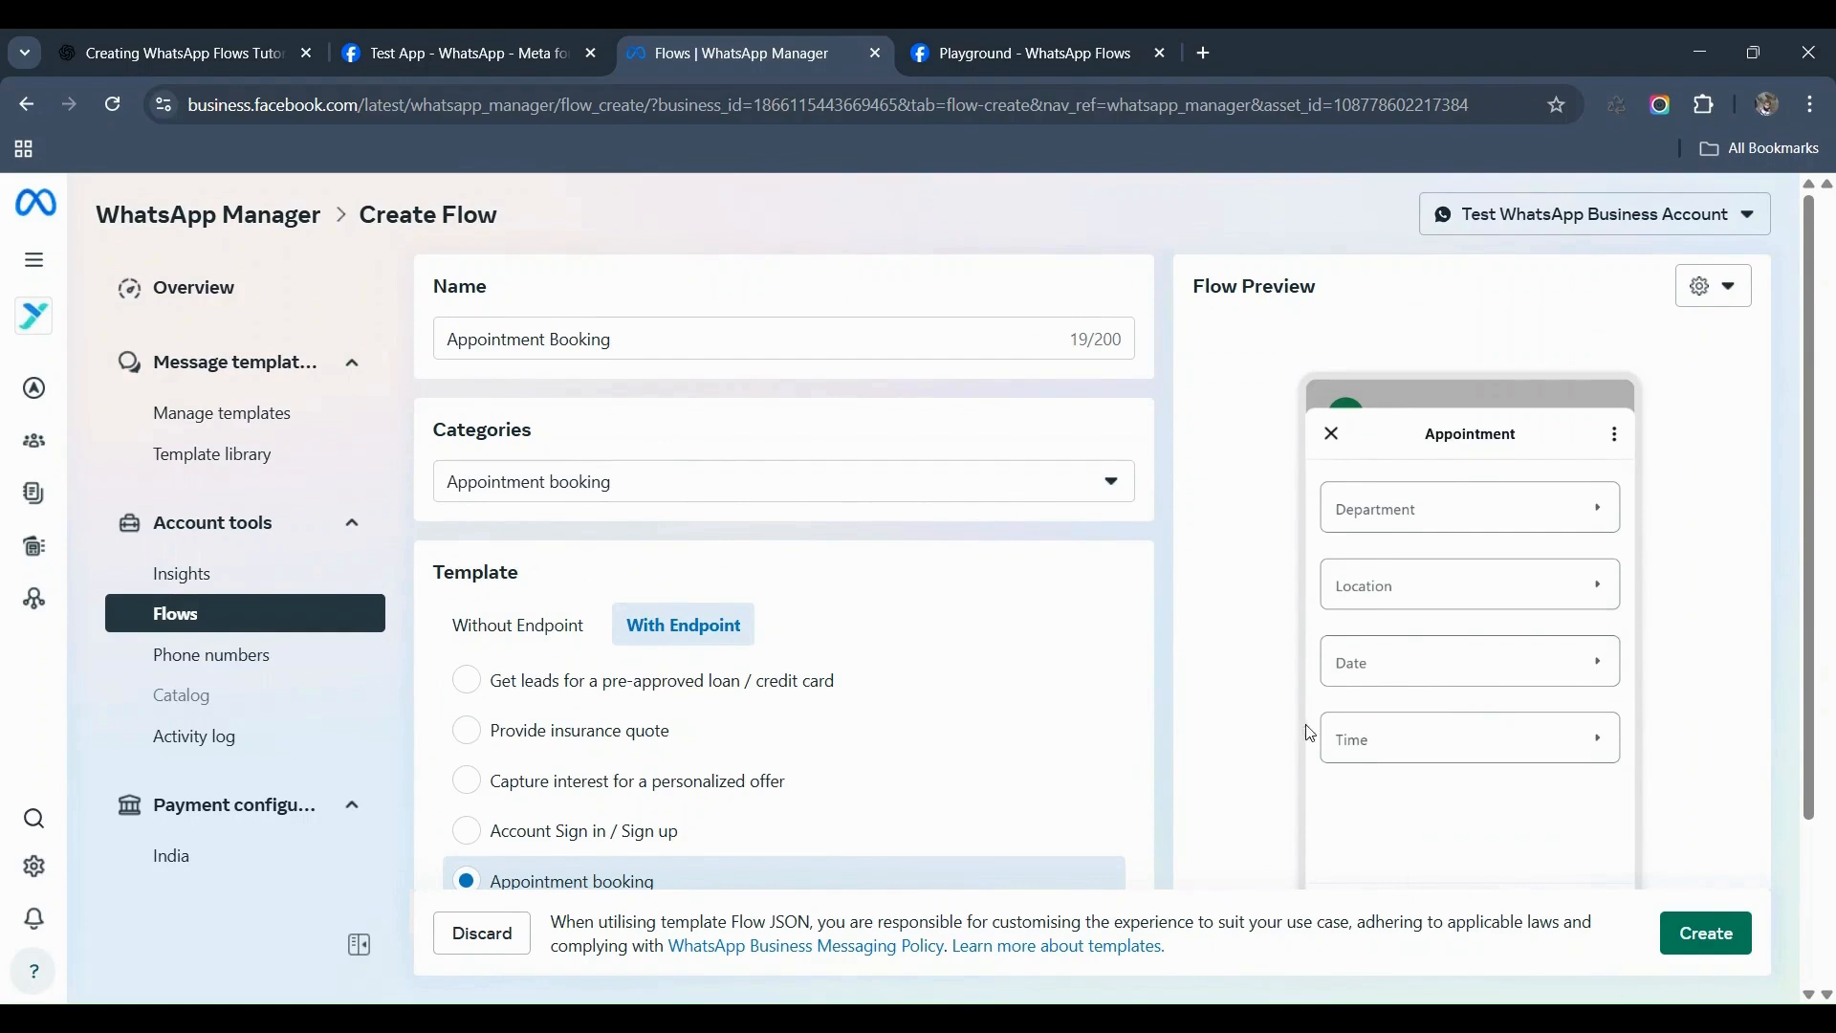
pyautogui.scroll(-1, 1702, 943)
# Step: Create the Appointment Booking flow as a draft and scroll through its JSON
pyautogui.click(1704, 938)
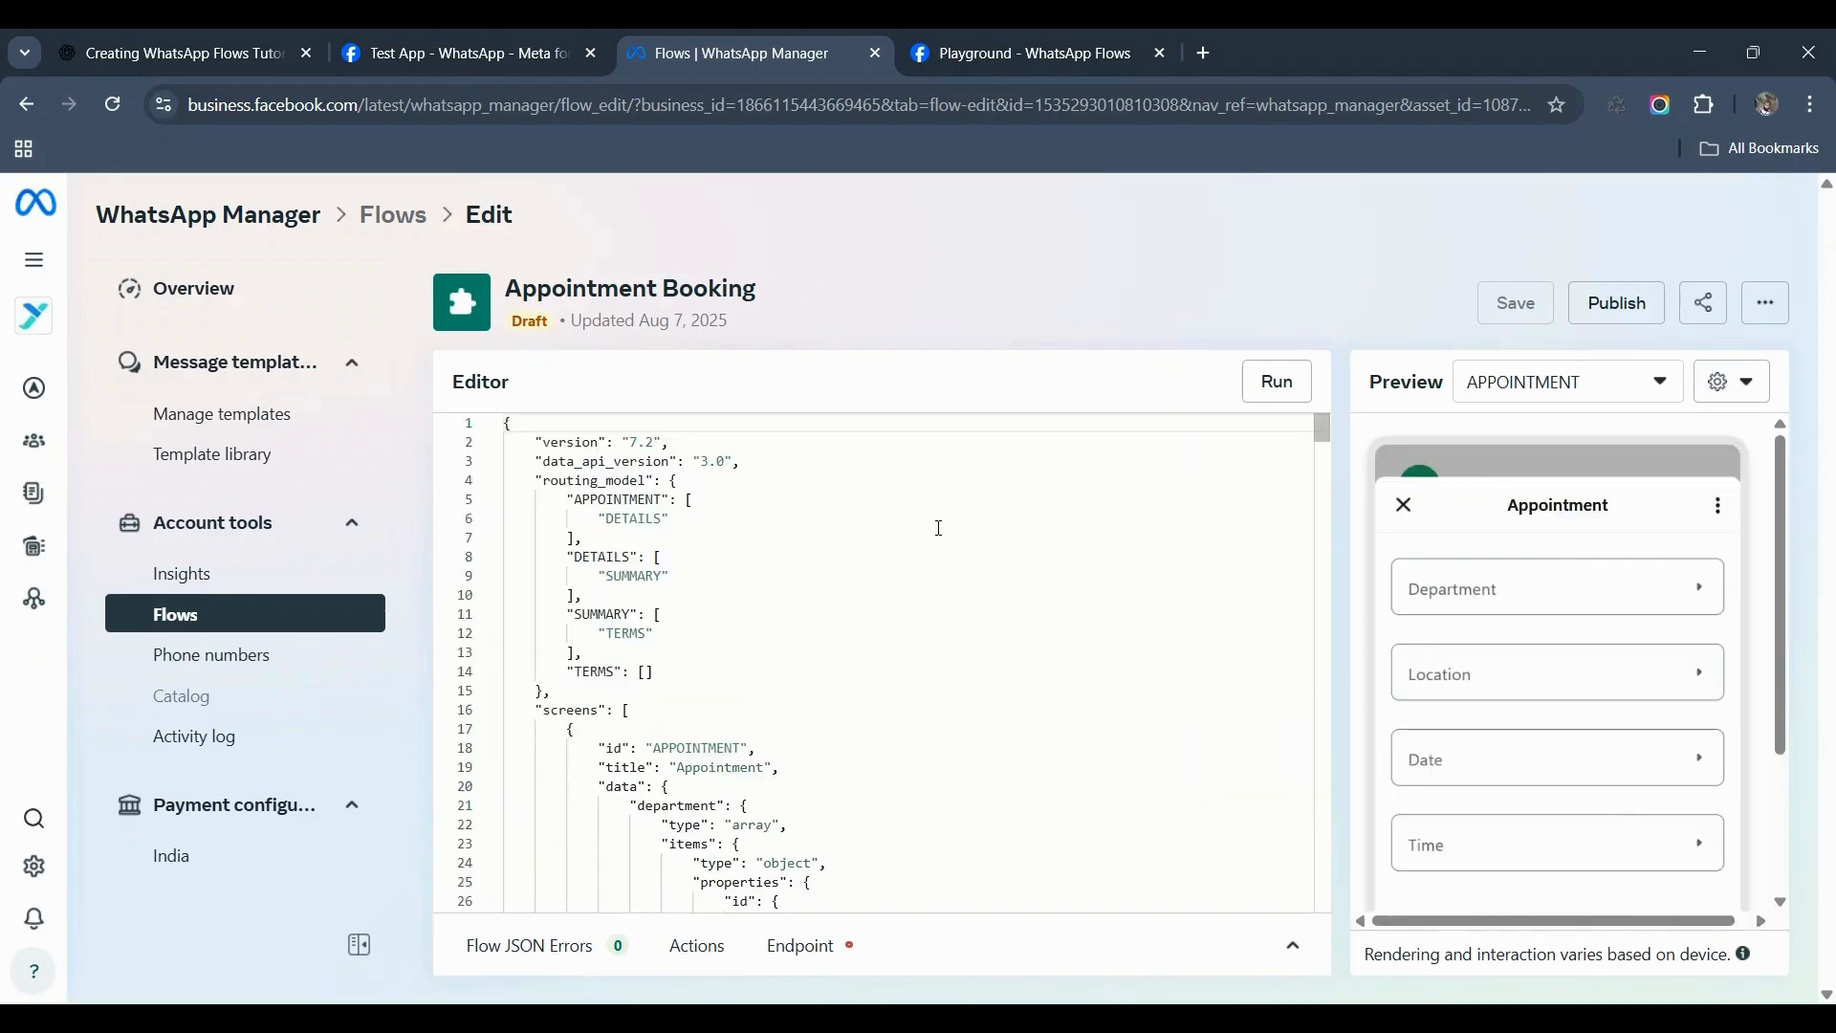
pyautogui.scroll(-3, 940, 555)
pyautogui.scroll(-2, 953, 606)
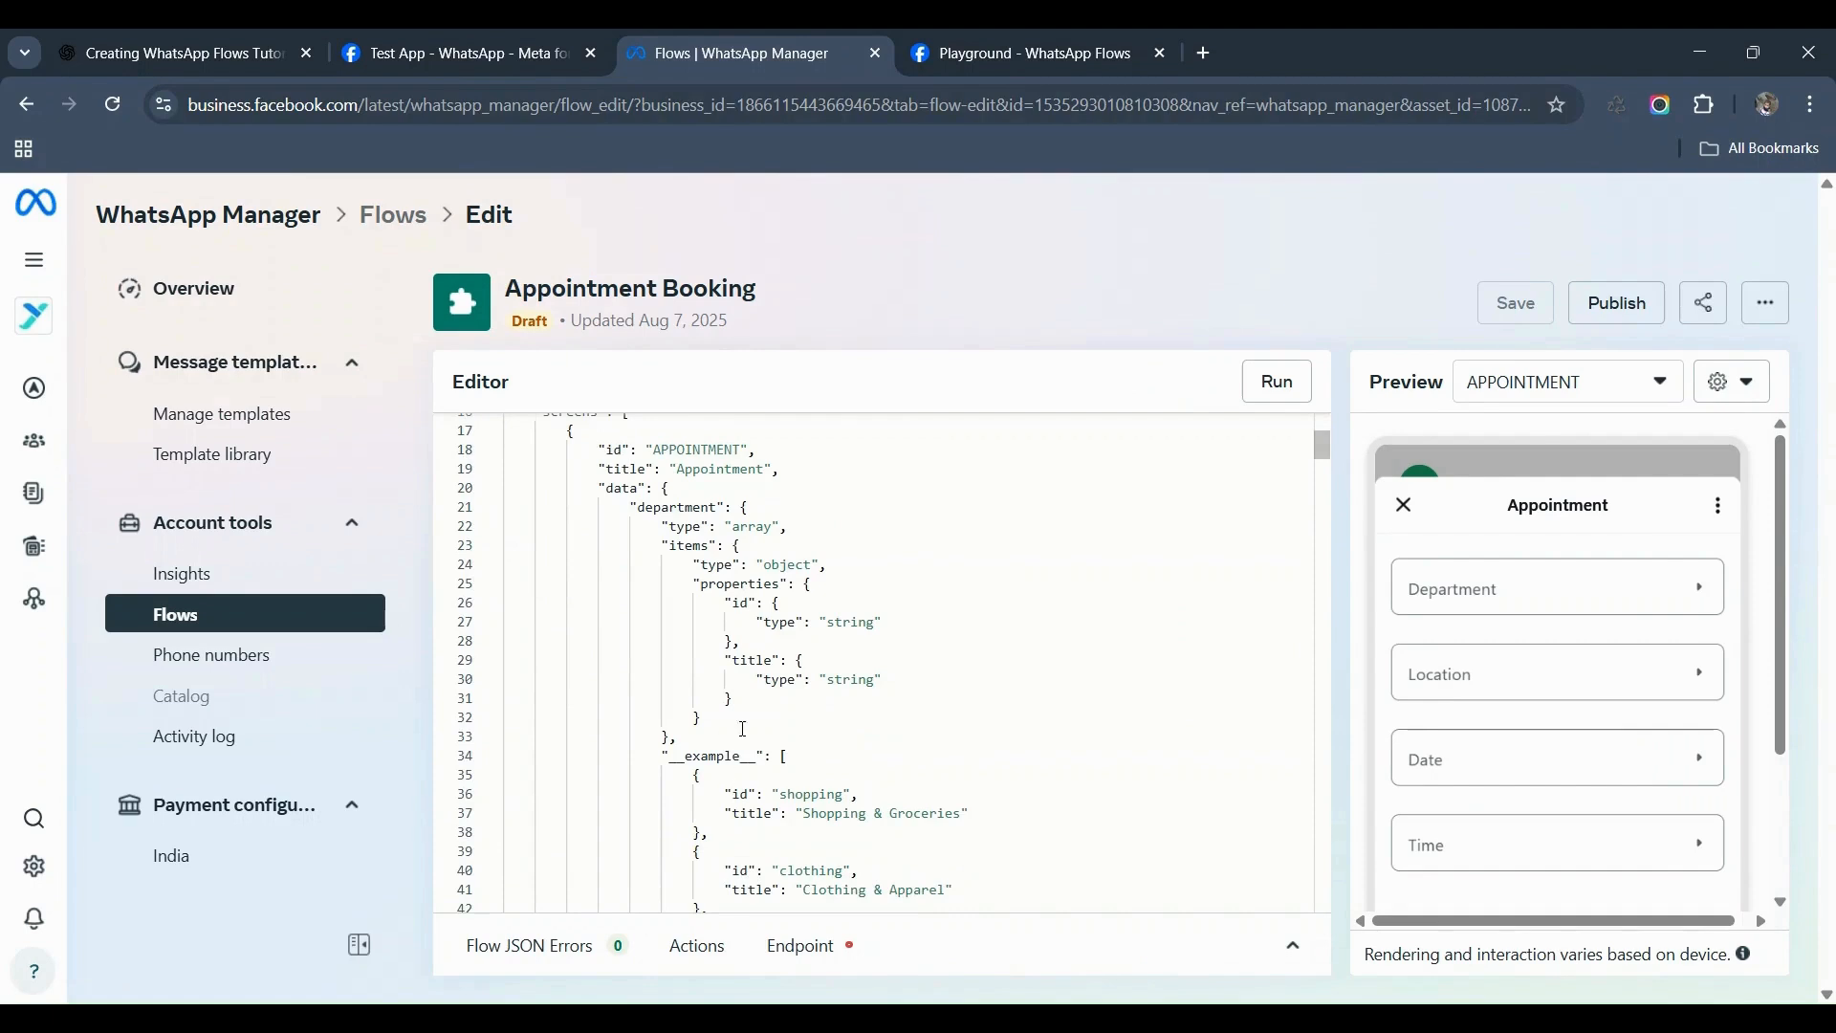
pyautogui.scroll(-10, 862, 832)
# Step: Preview the DETAILS, SUMMARY and TERMS screens in turn
pyautogui.click(1562, 380)
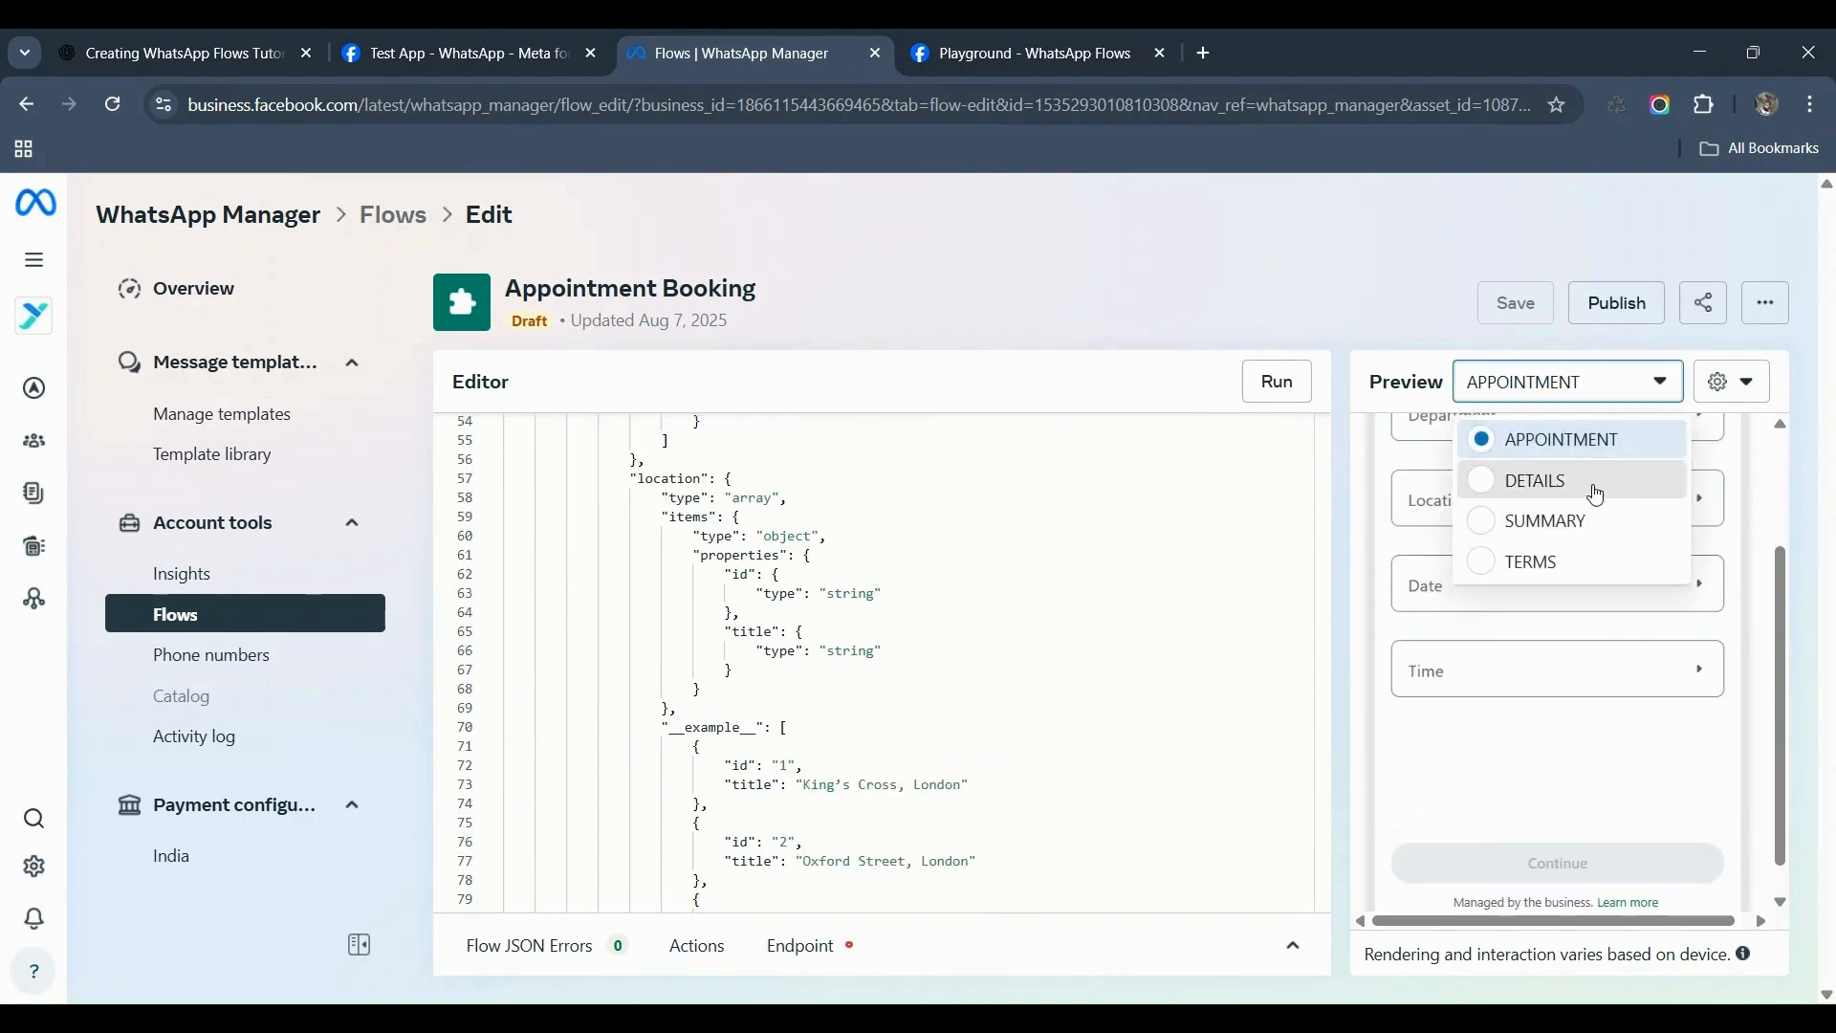
pyautogui.click(1595, 494)
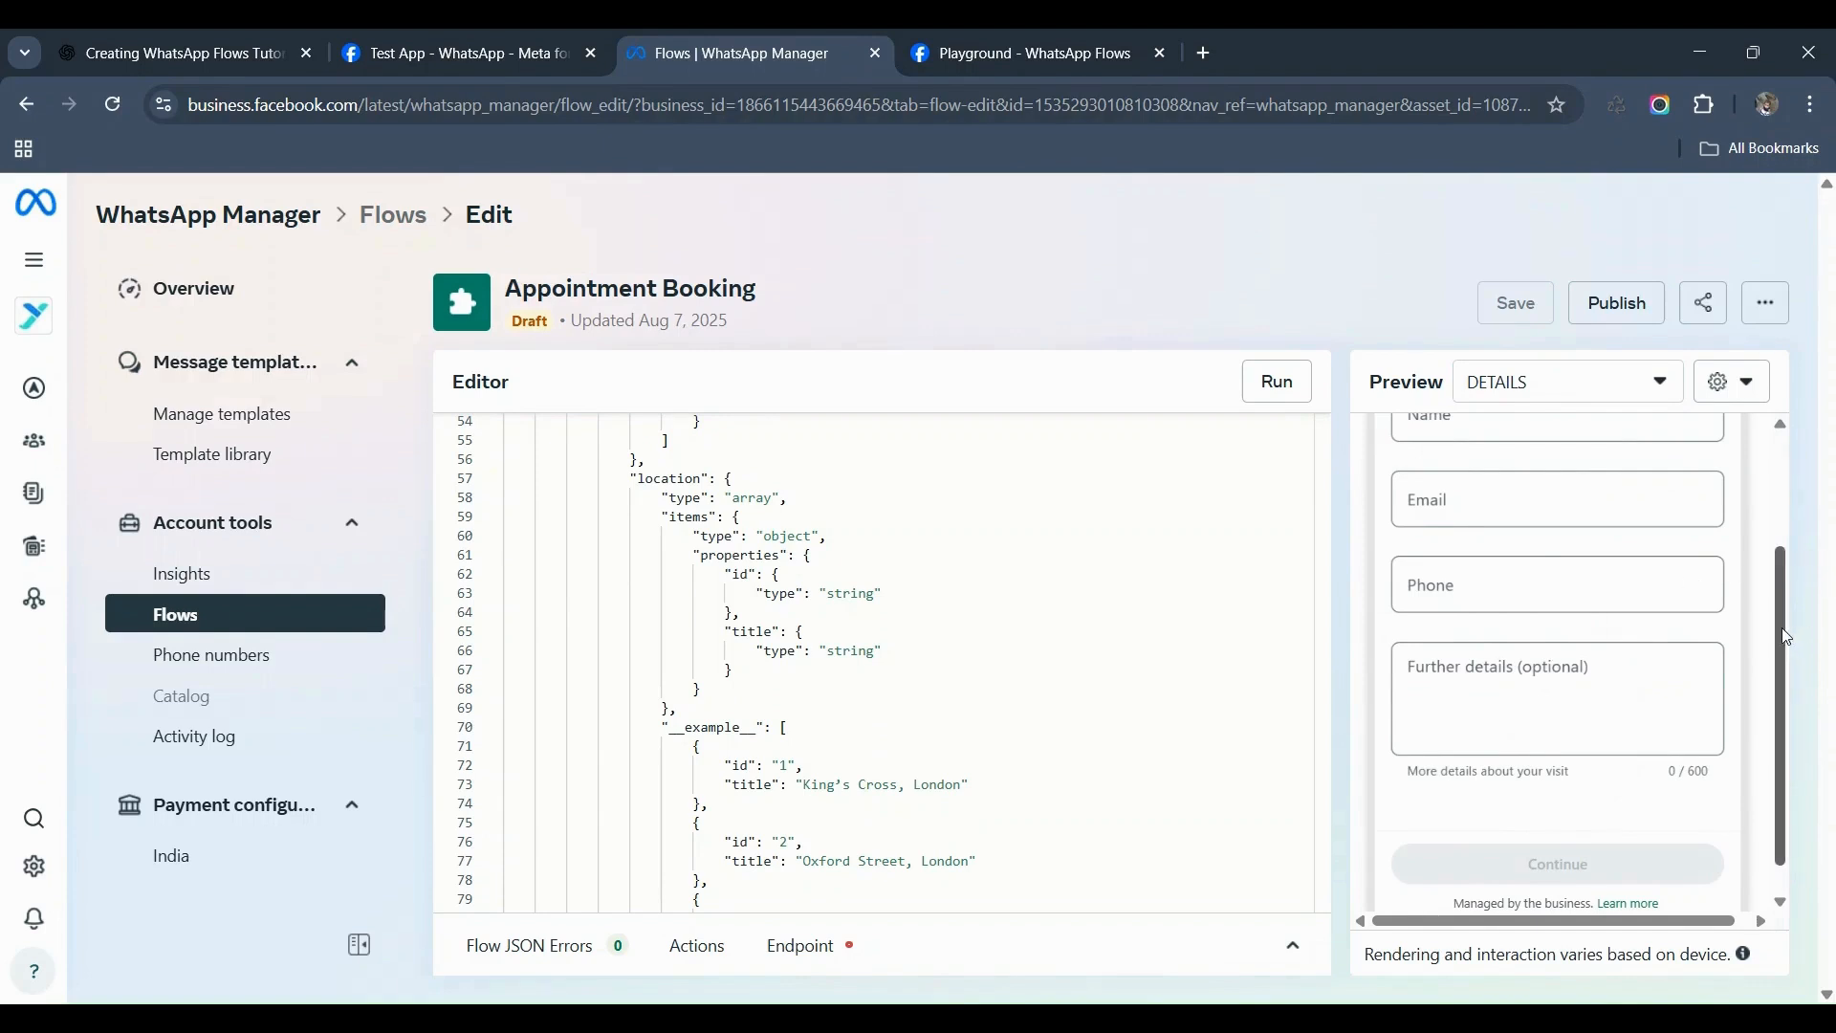
pyautogui.scroll(3, 1572, 513)
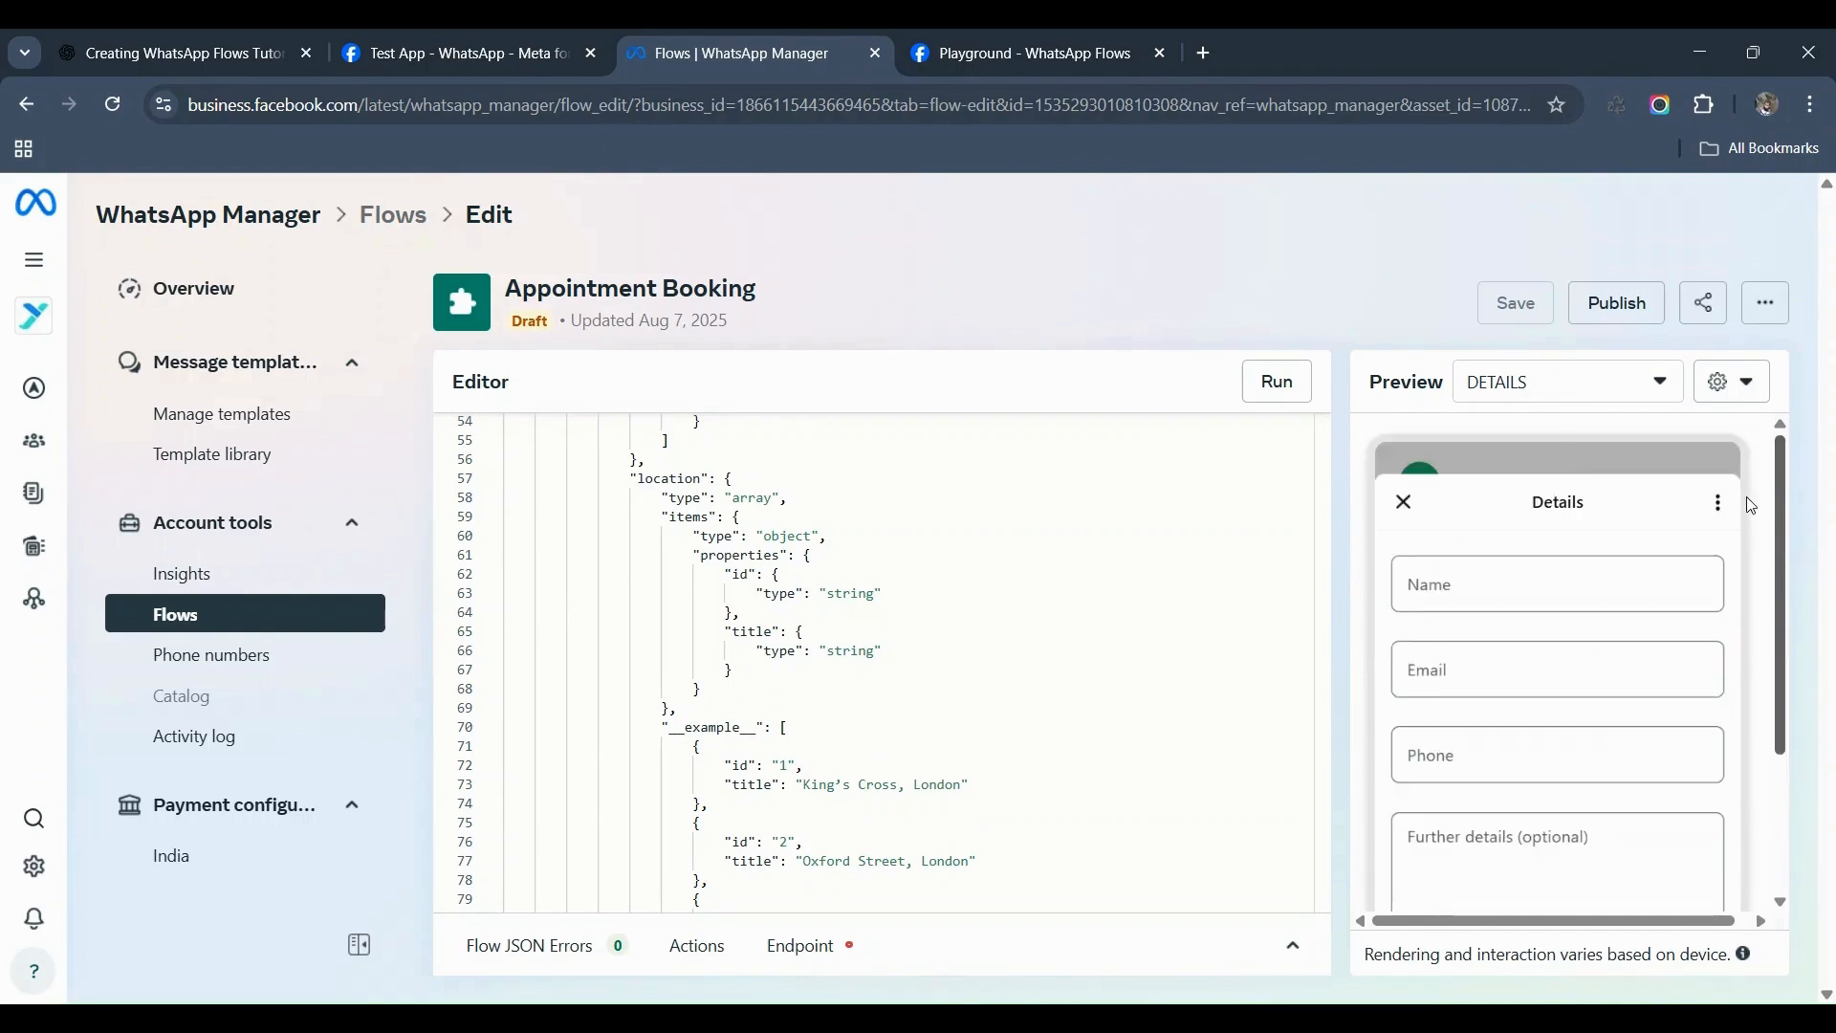
pyautogui.click(1591, 390)
pyautogui.click(1556, 524)
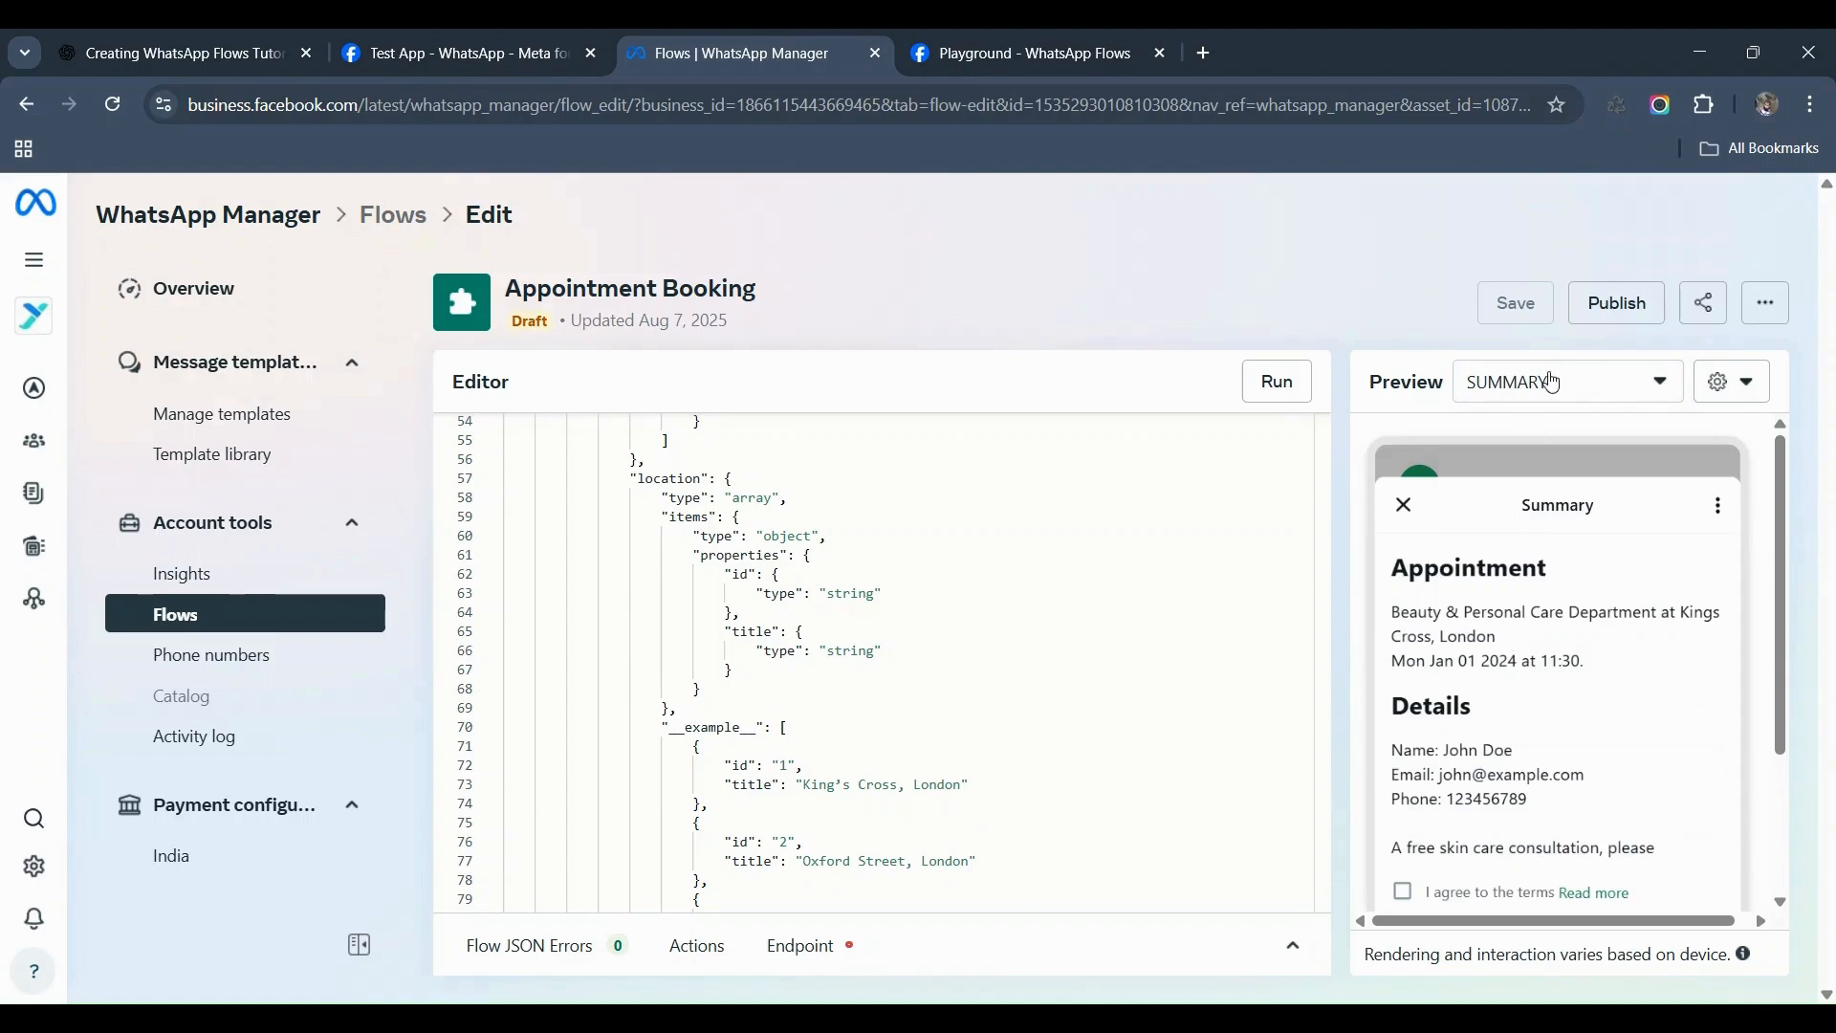
pyautogui.click(1551, 386)
pyautogui.click(1546, 564)
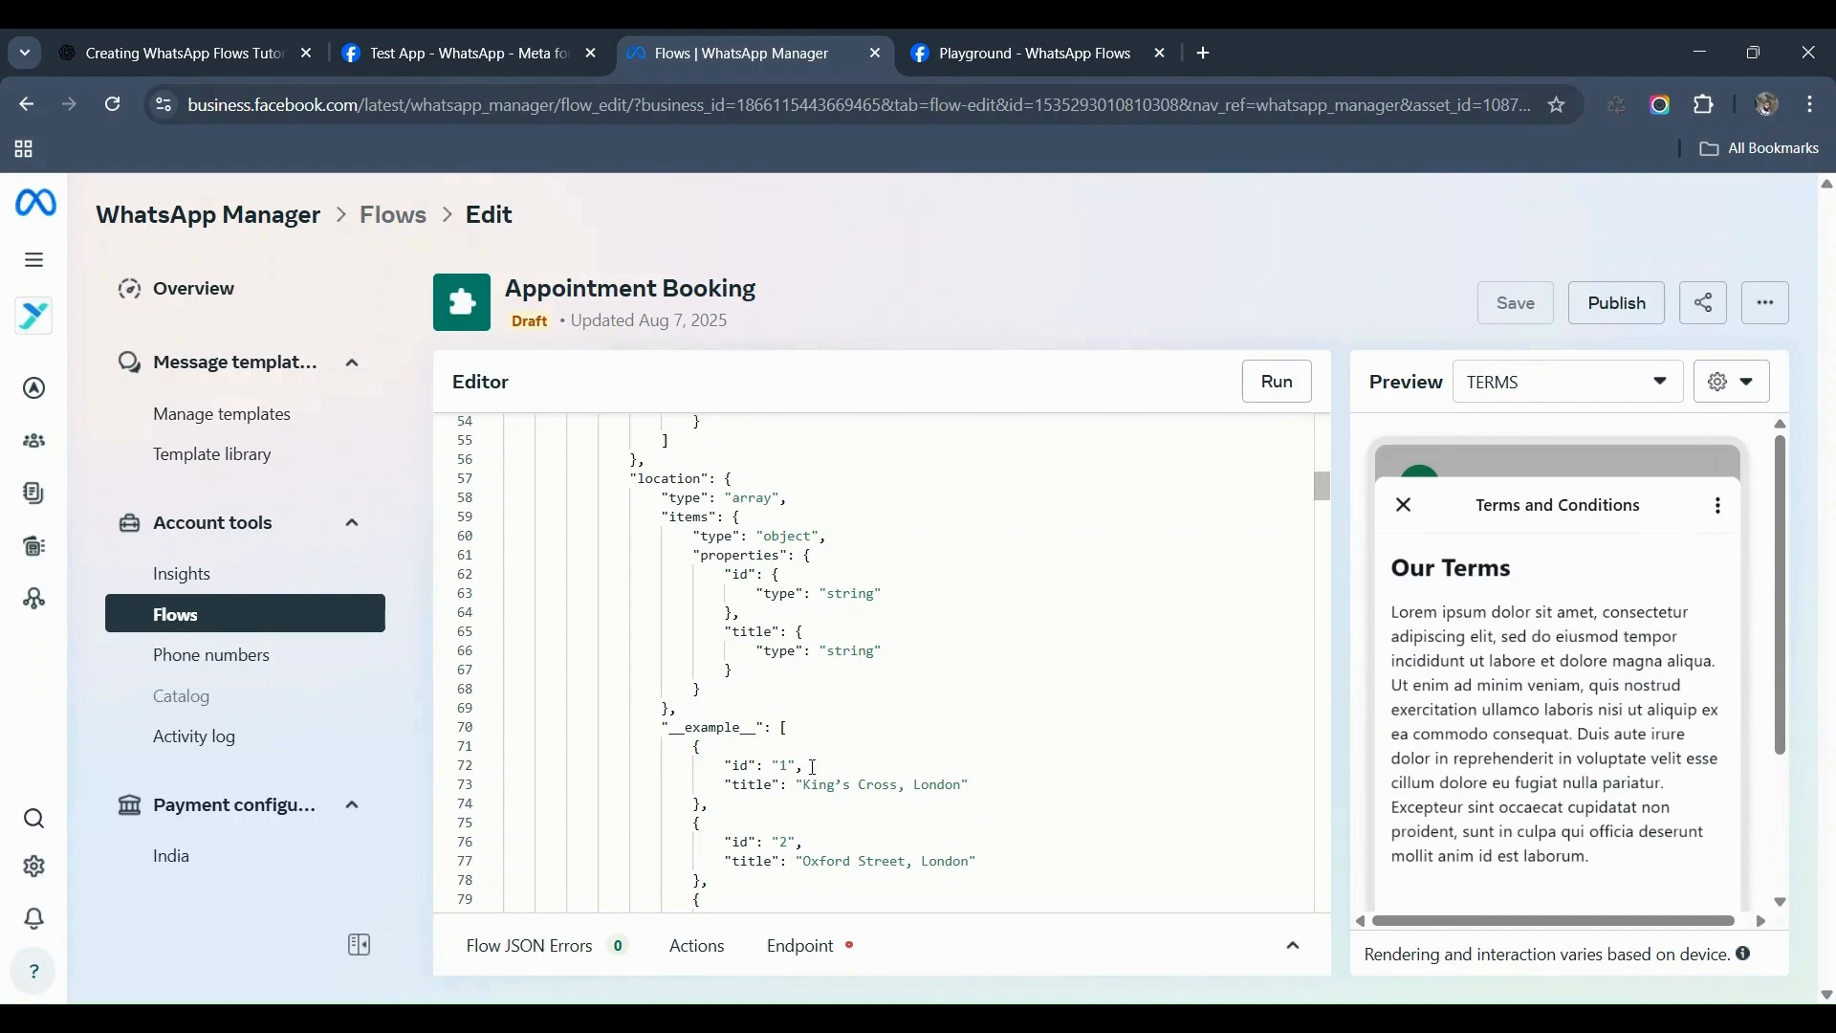
# Step: In the Playground, type 's' into the Appointment Details screen title
pyautogui.hotkey('ctrl', 'Tab')
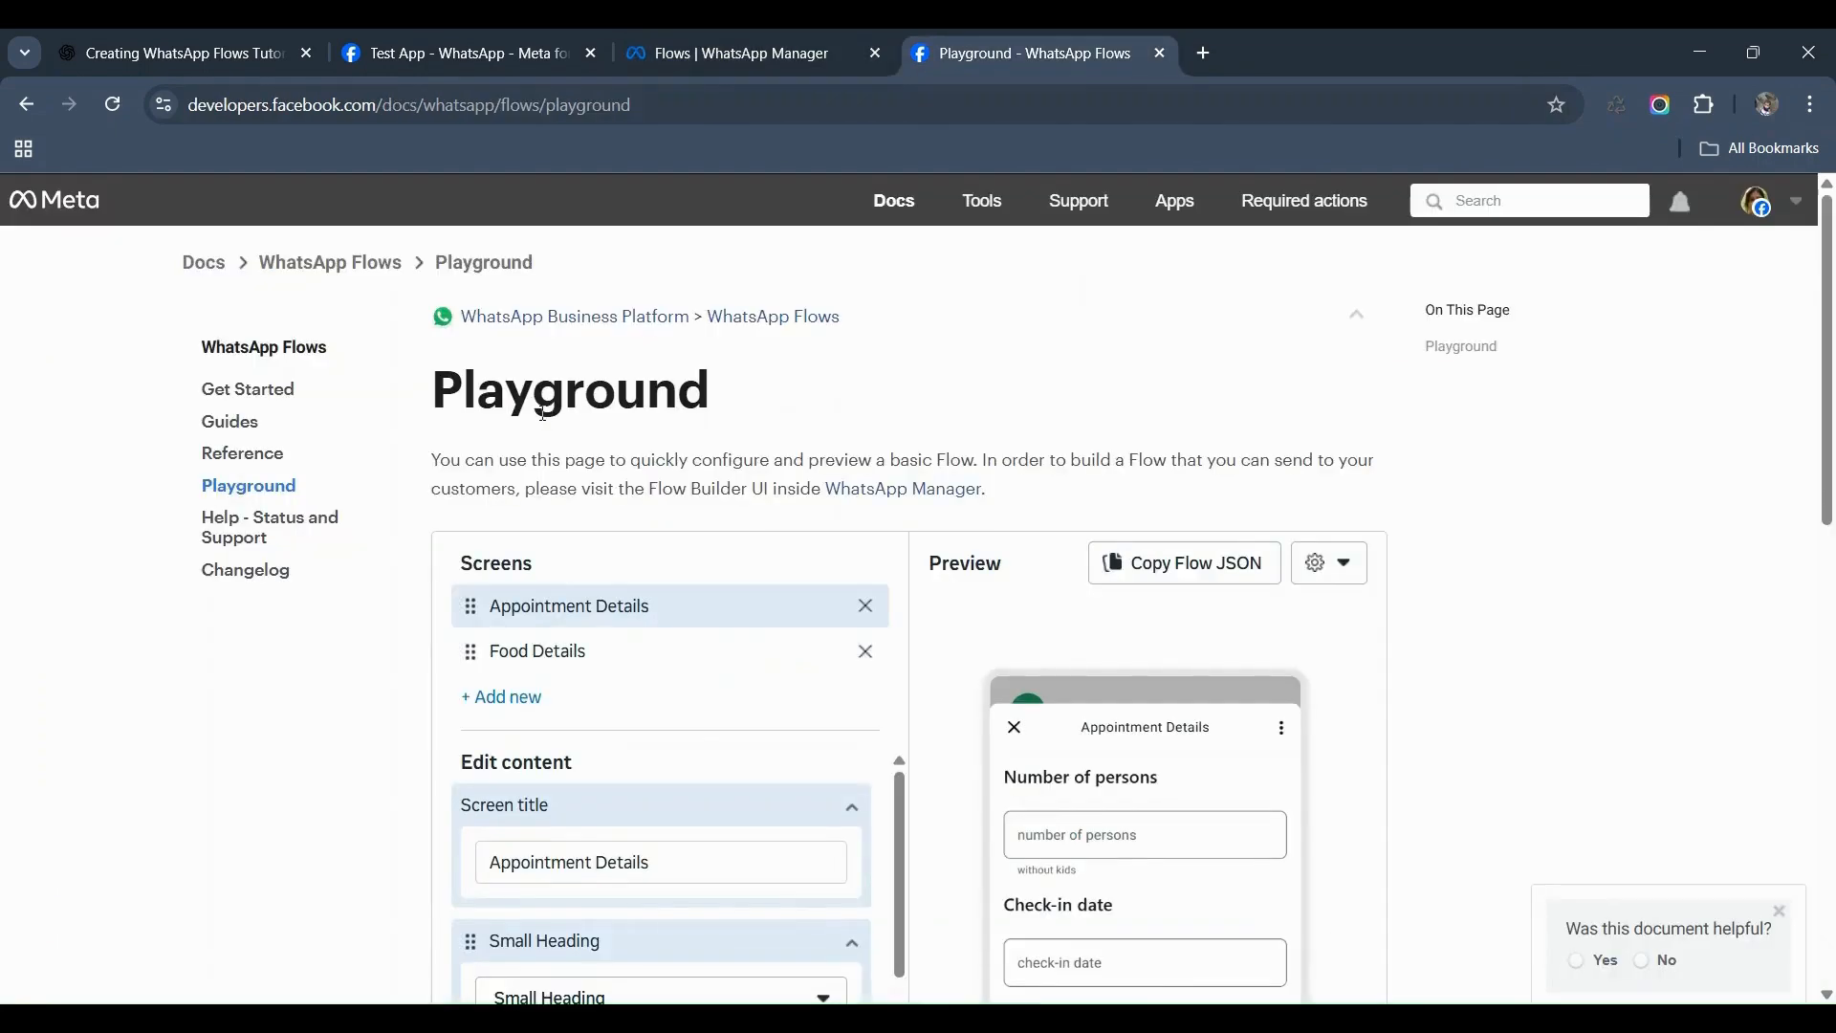
pyautogui.scroll(-3, 512, 842)
pyautogui.scroll(5, 512, 842)
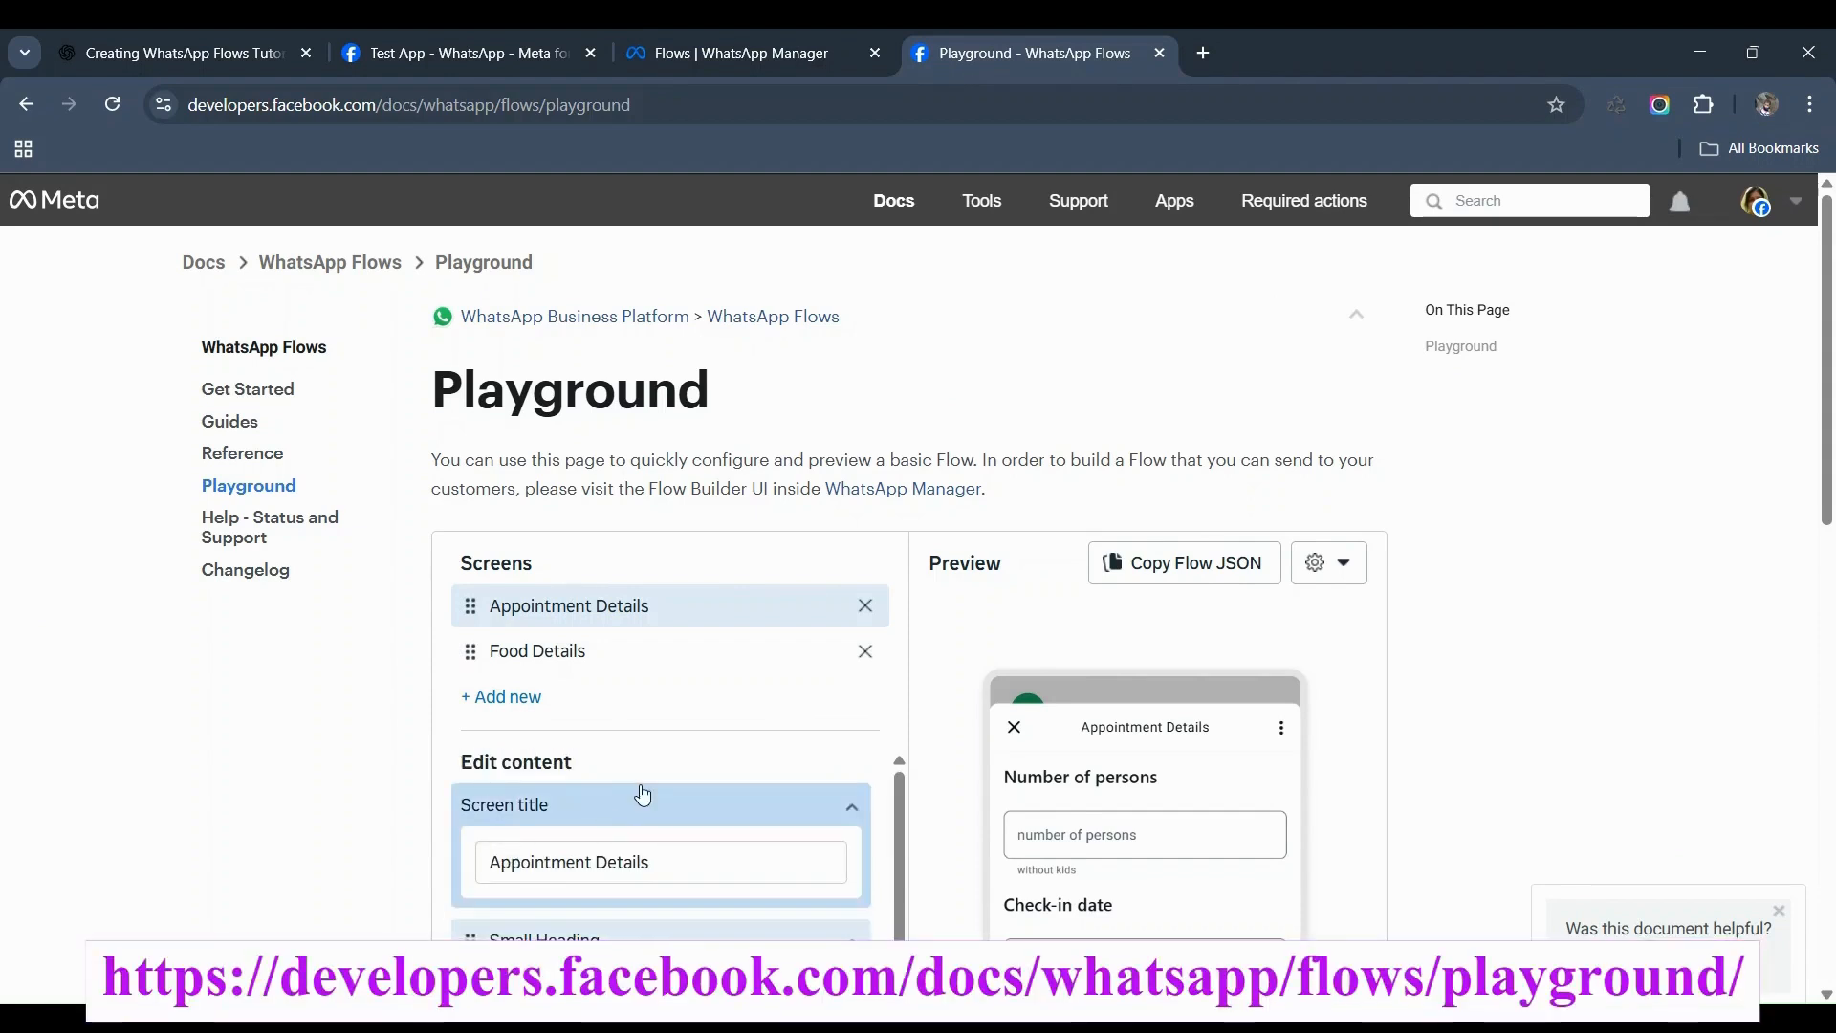
pyautogui.scroll(-1, 952, 731)
pyautogui.scroll(-1, 953, 731)
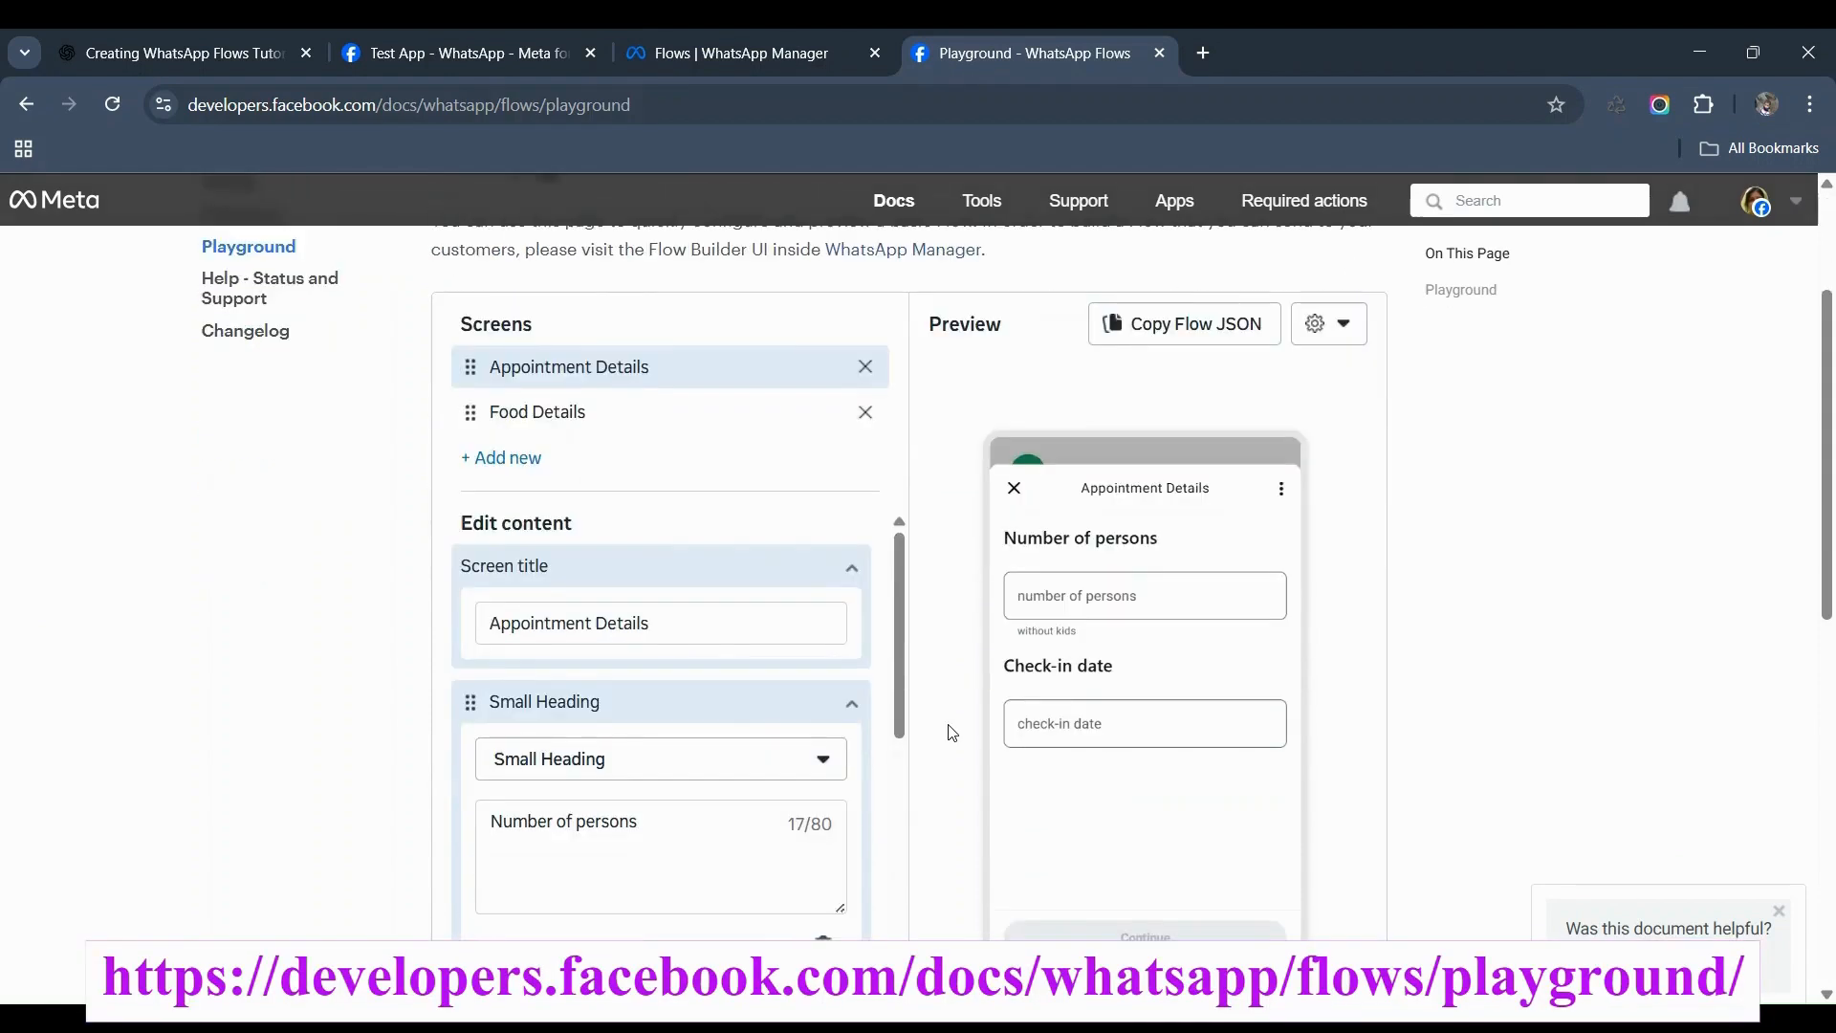
pyautogui.click(678, 621)
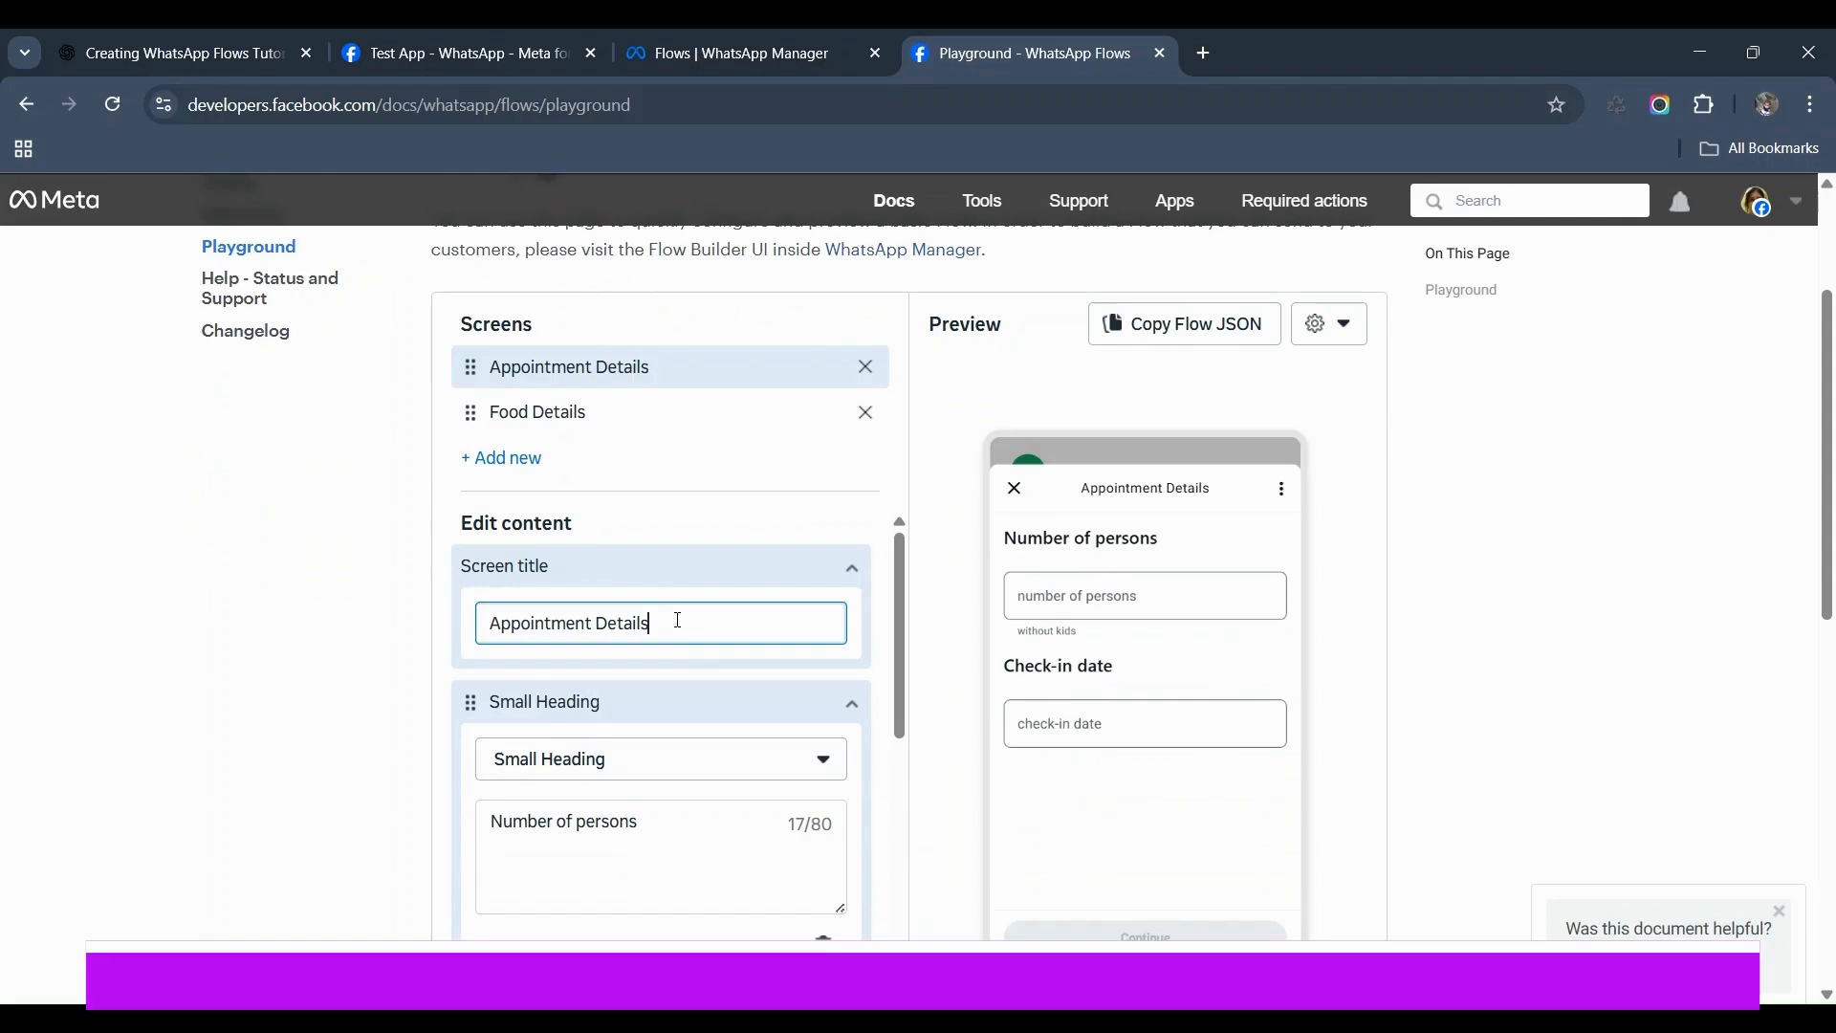
pyautogui.write('s')
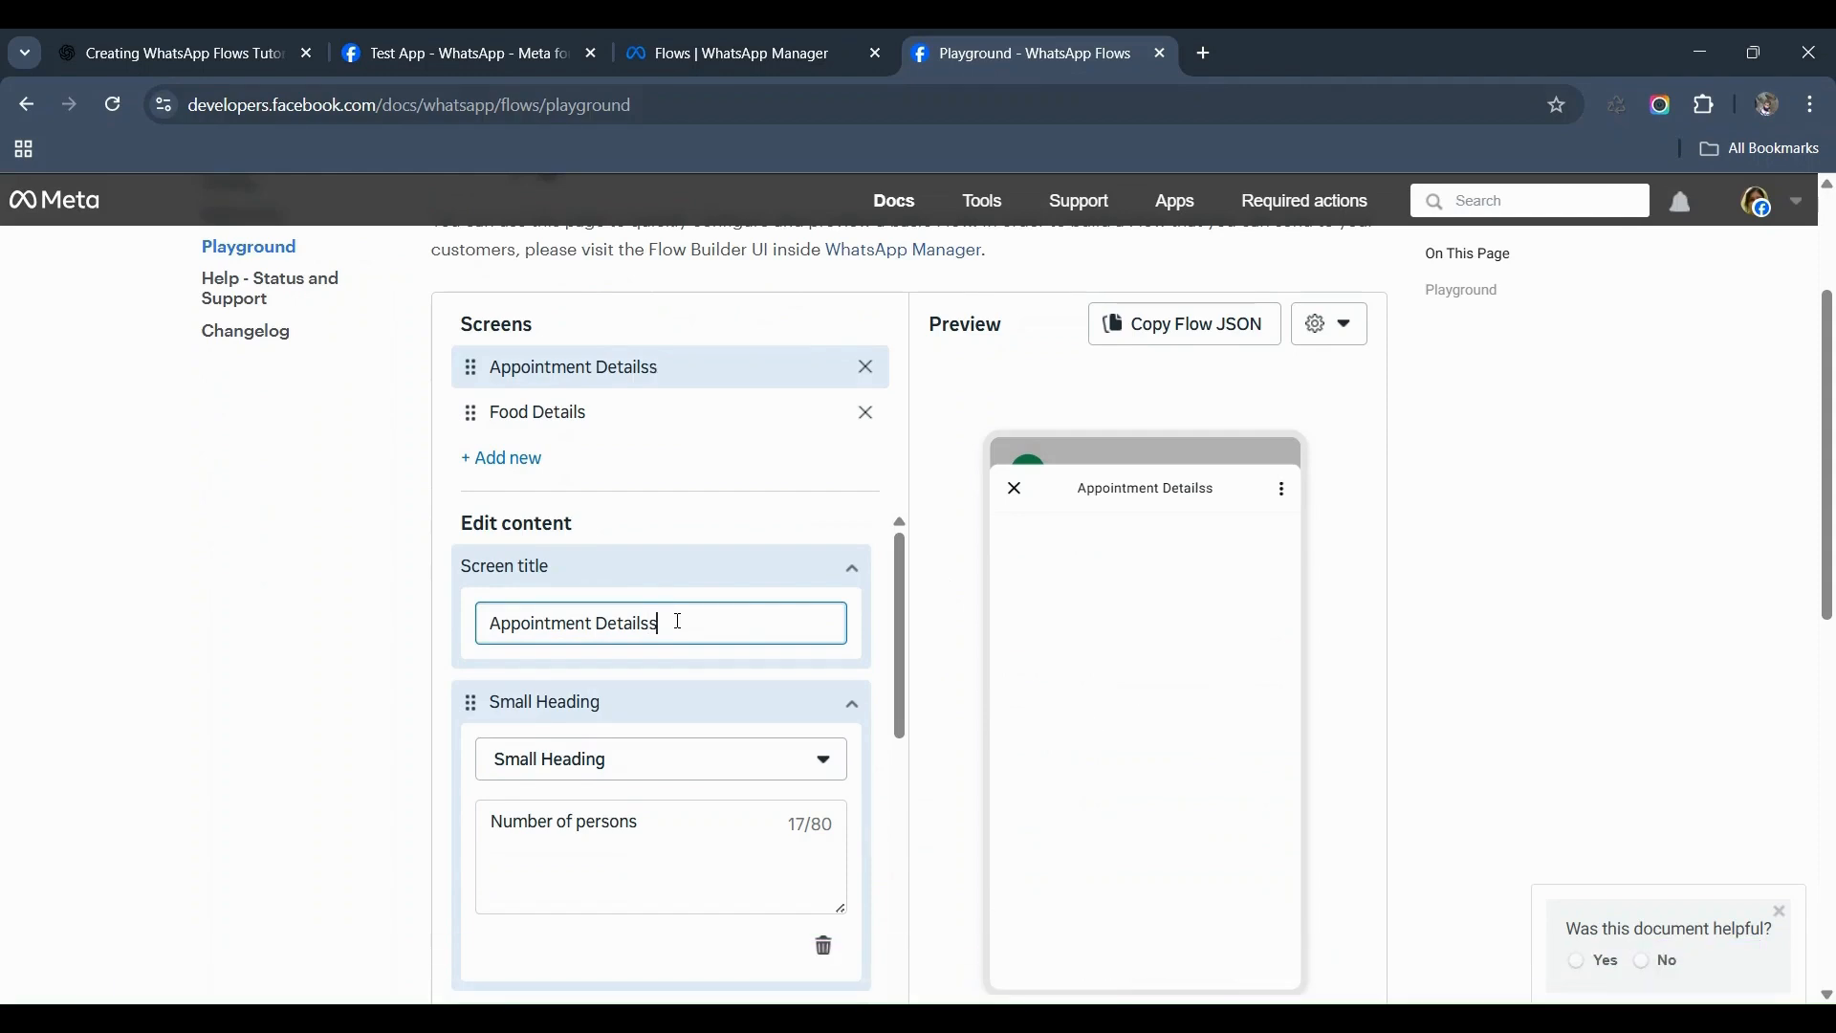
# Step: Review the Appointment Details content blocks and the Add content types without adding any
pyautogui.scroll(-1, 584, 699)
pyautogui.scroll(-3, 600, 716)
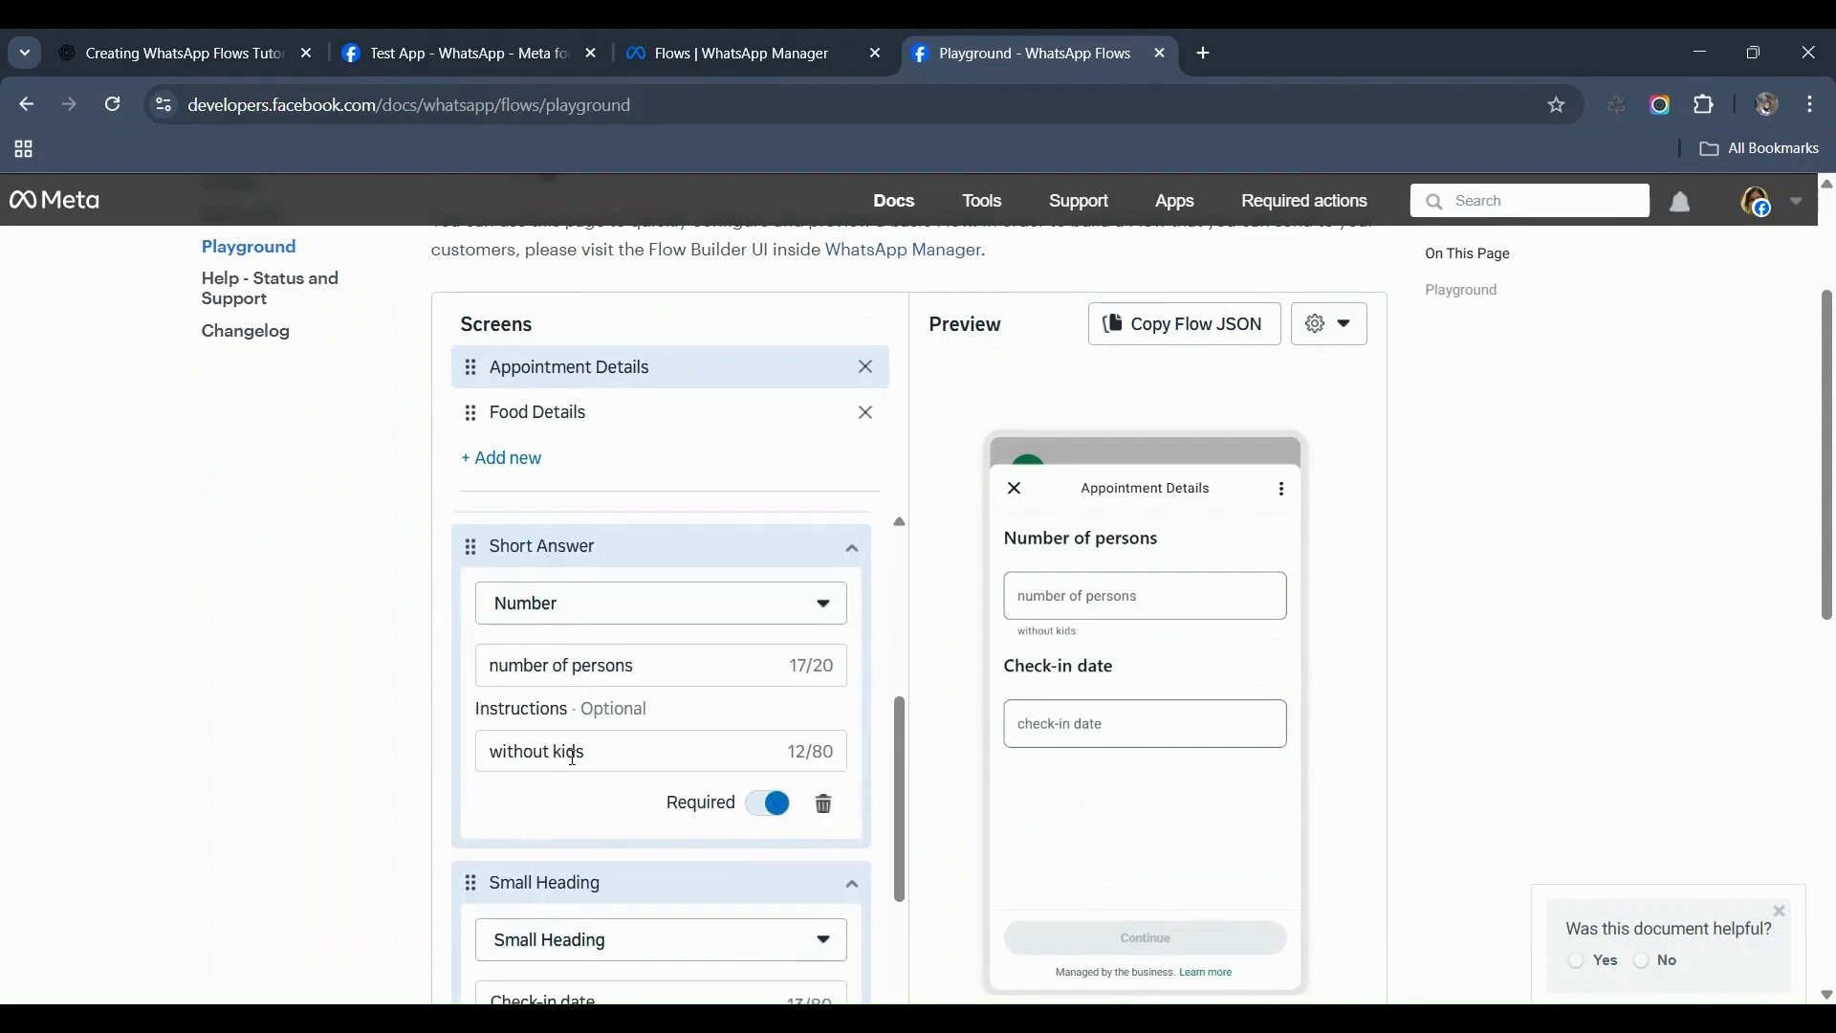
pyautogui.scroll(-2, 564, 786)
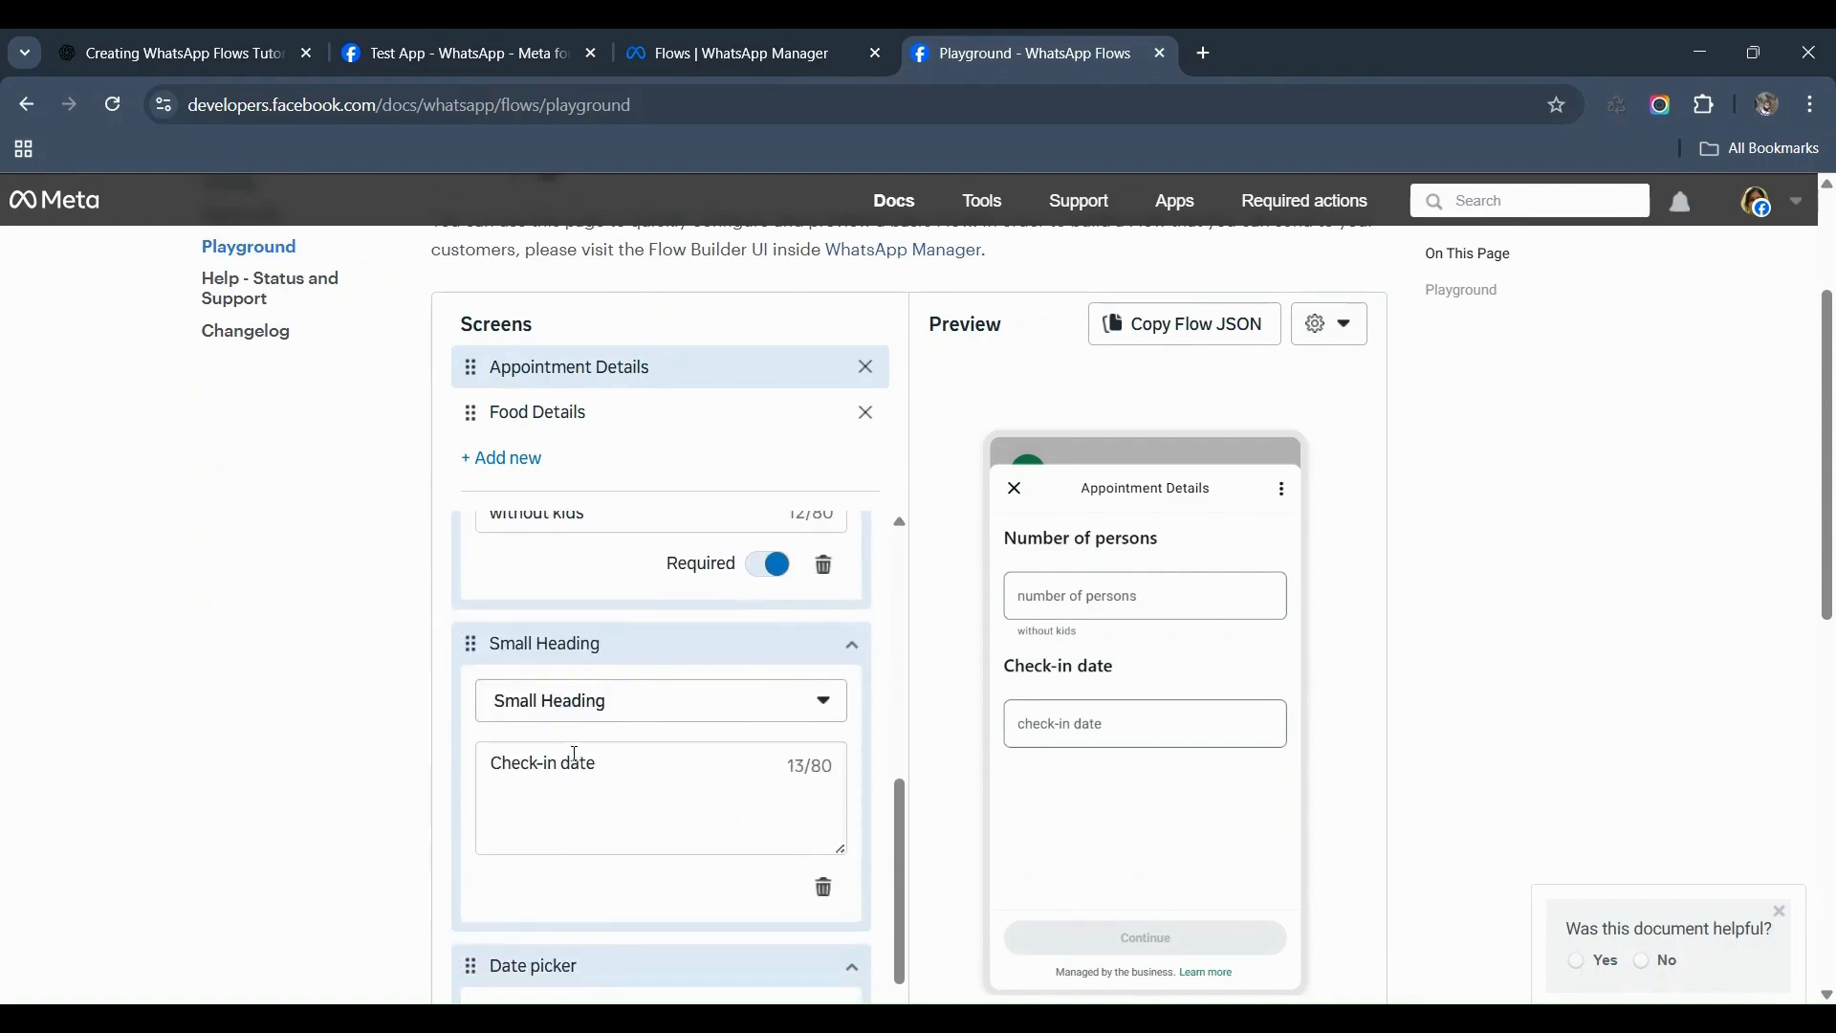
pyautogui.scroll(-3, 622, 762)
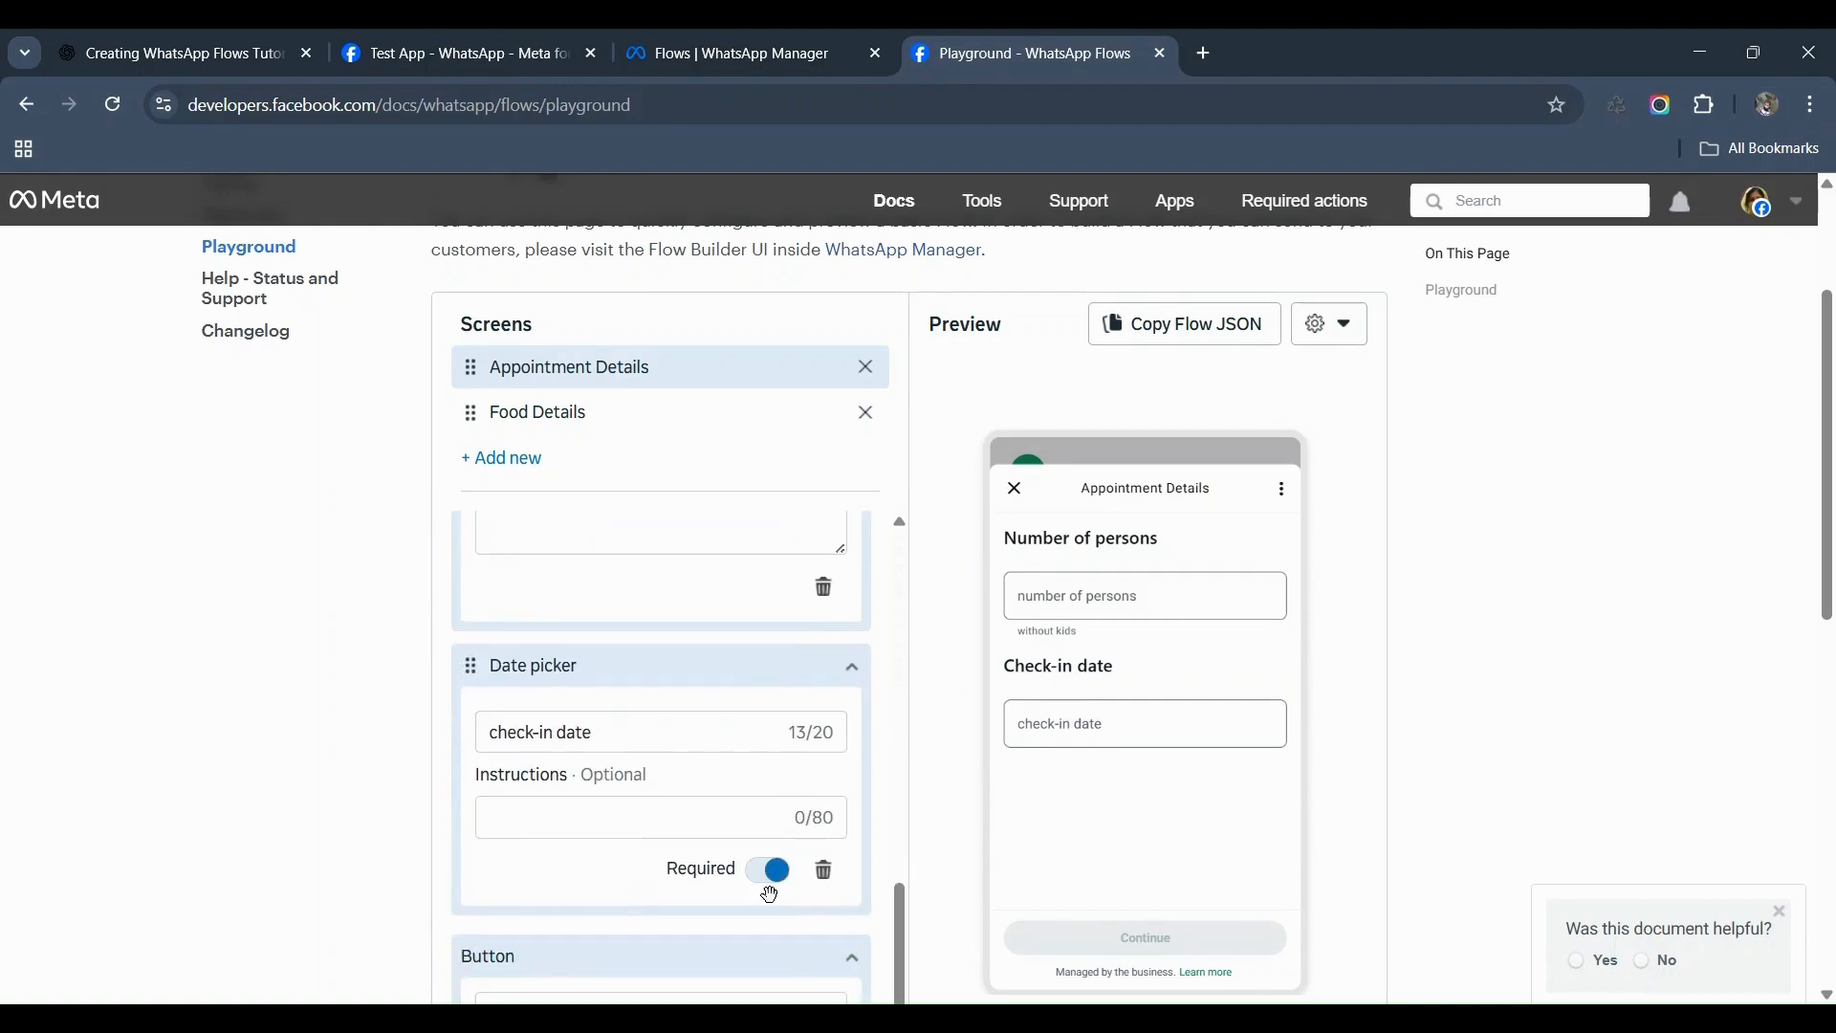
pyautogui.scroll(-2, 760, 884)
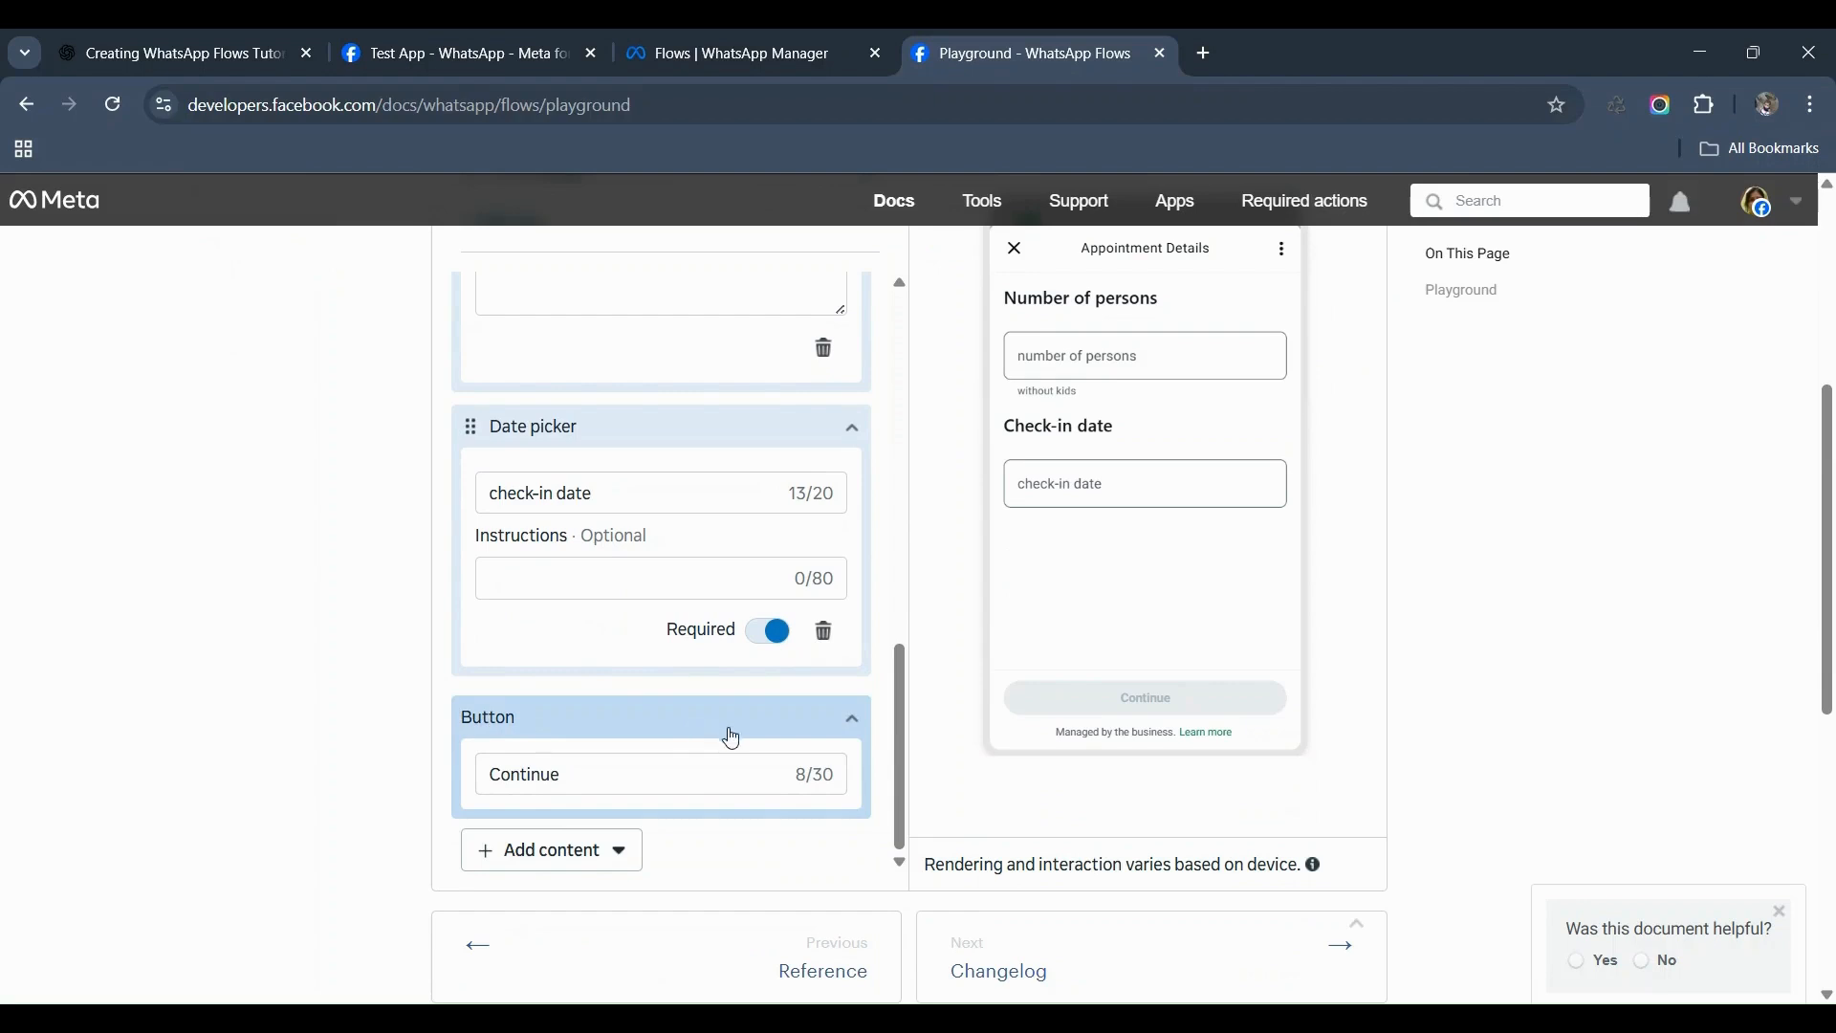
pyautogui.click(553, 850)
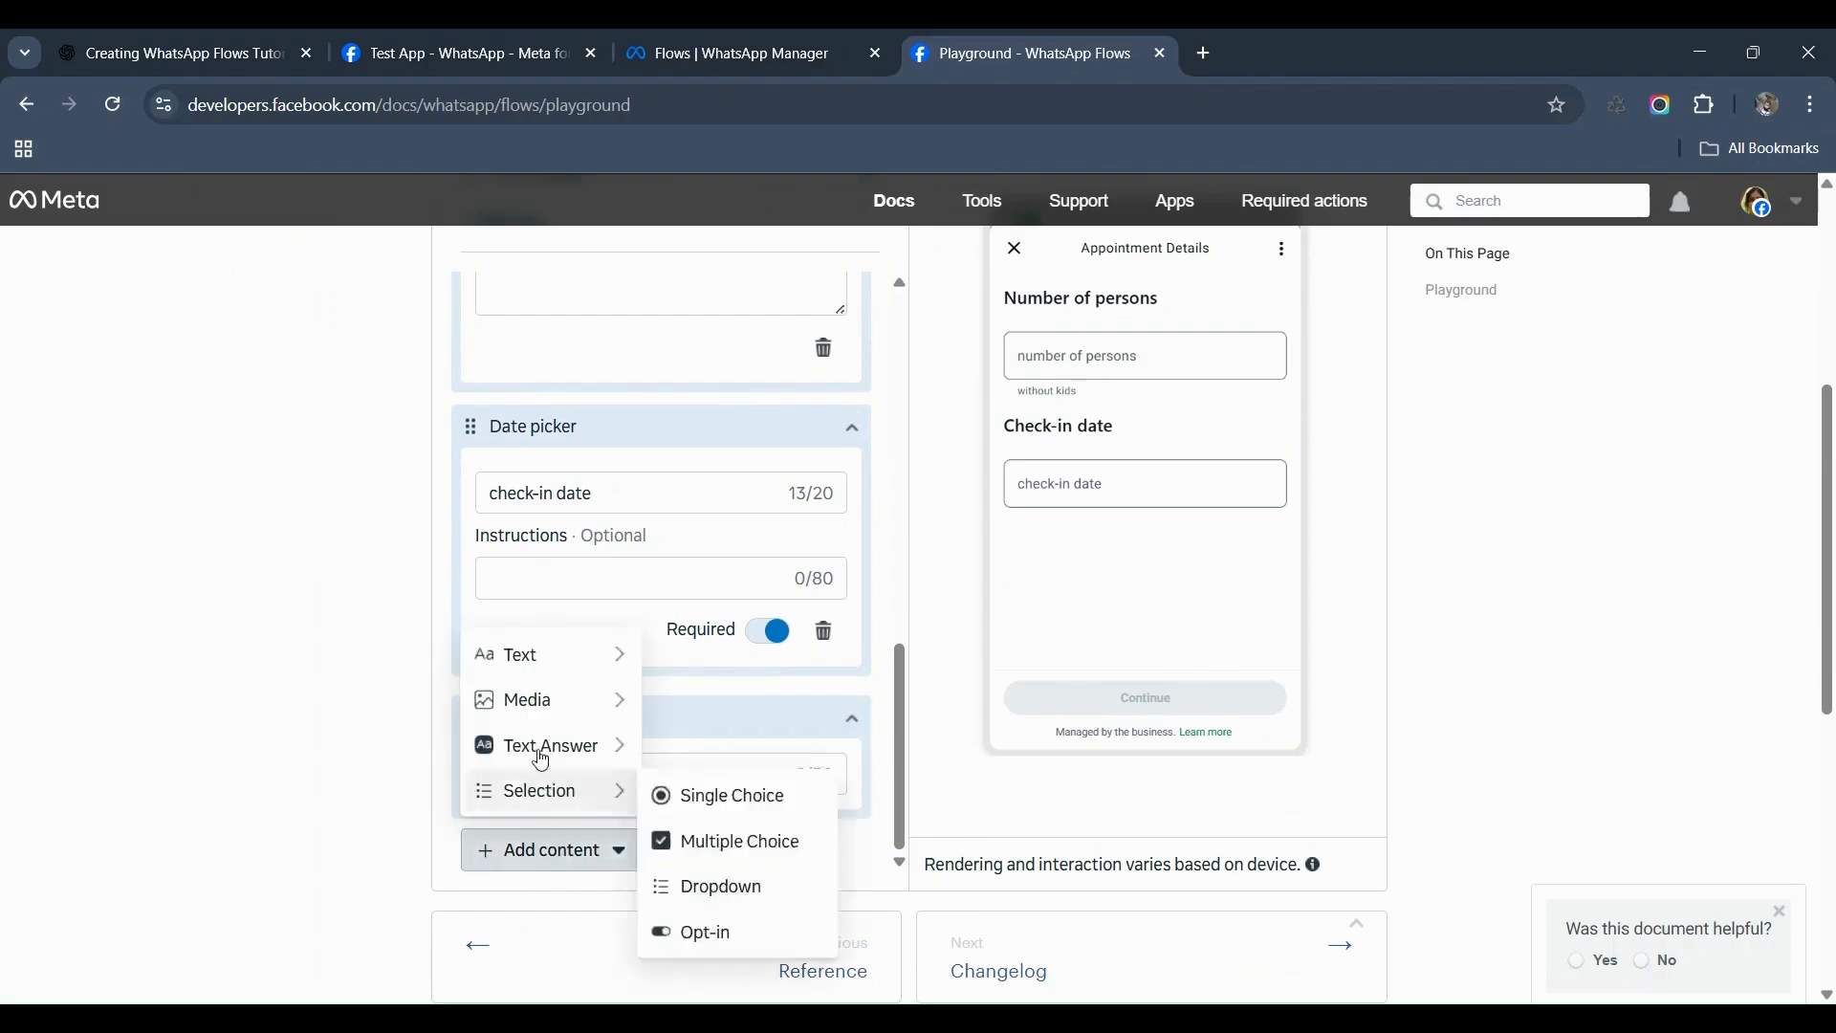
pyautogui.moveTo(523, 794)
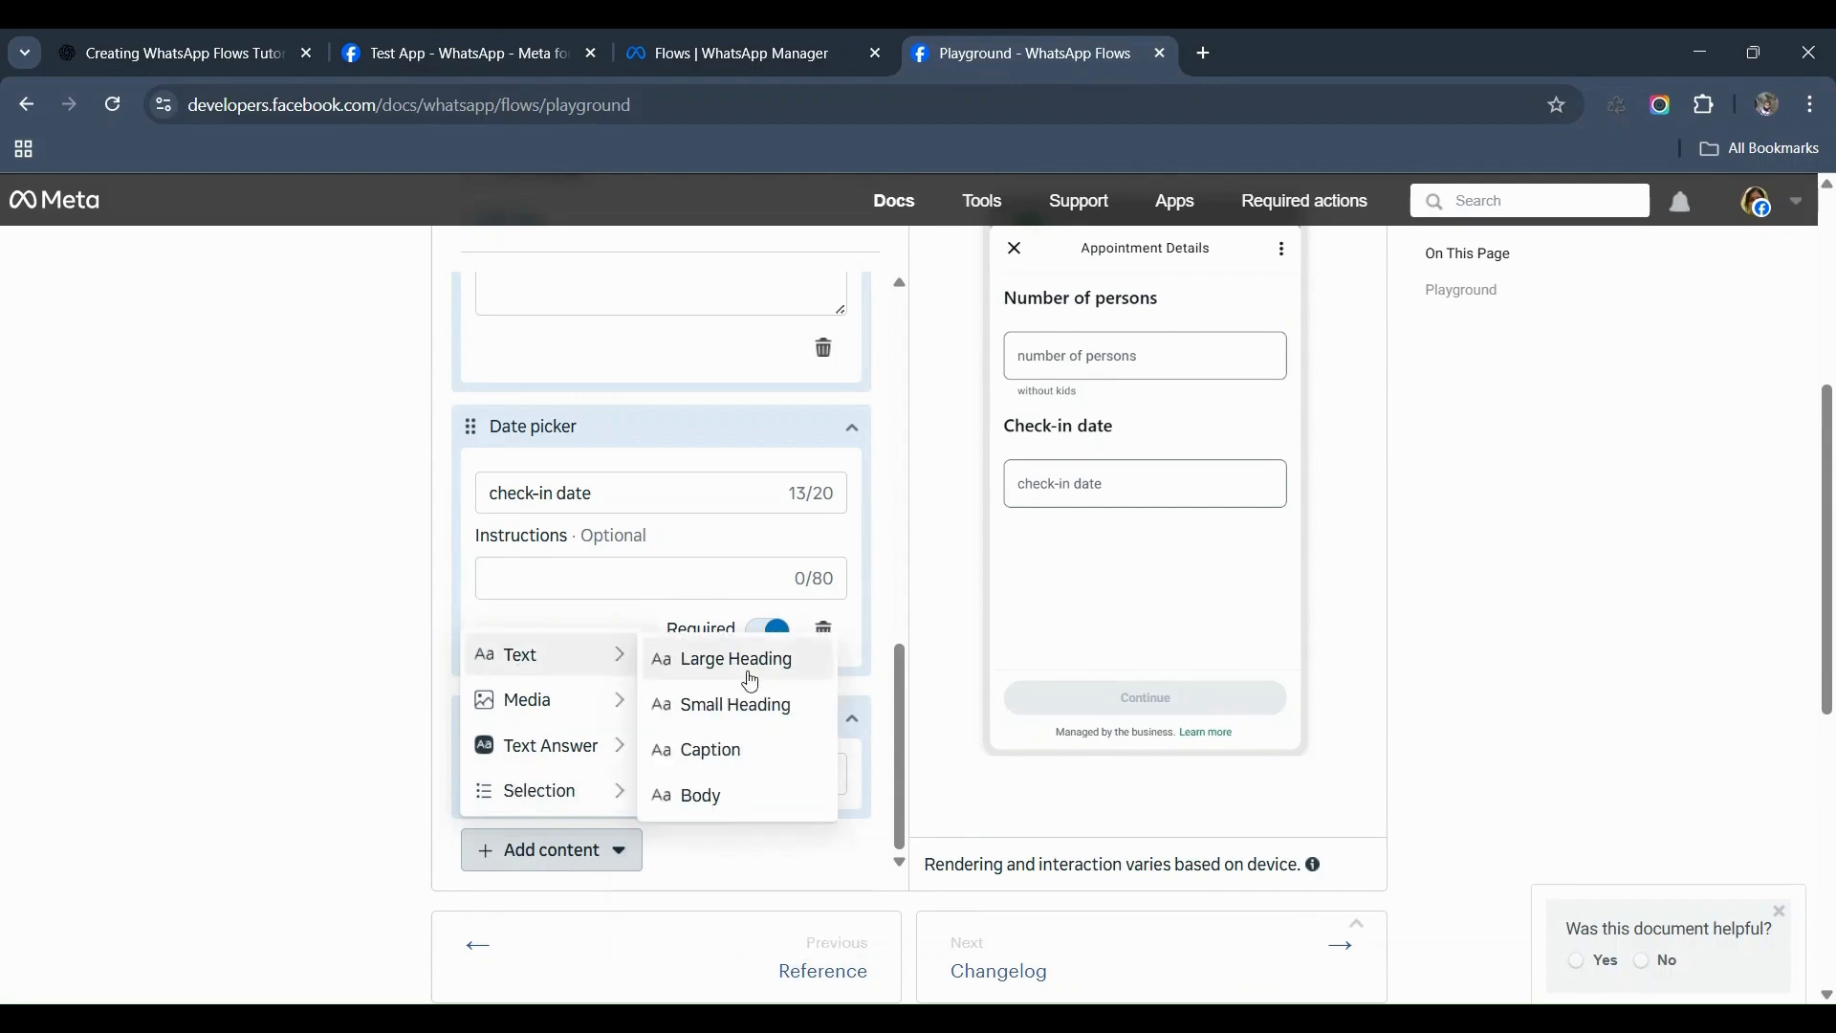
pyautogui.moveTo(585, 742)
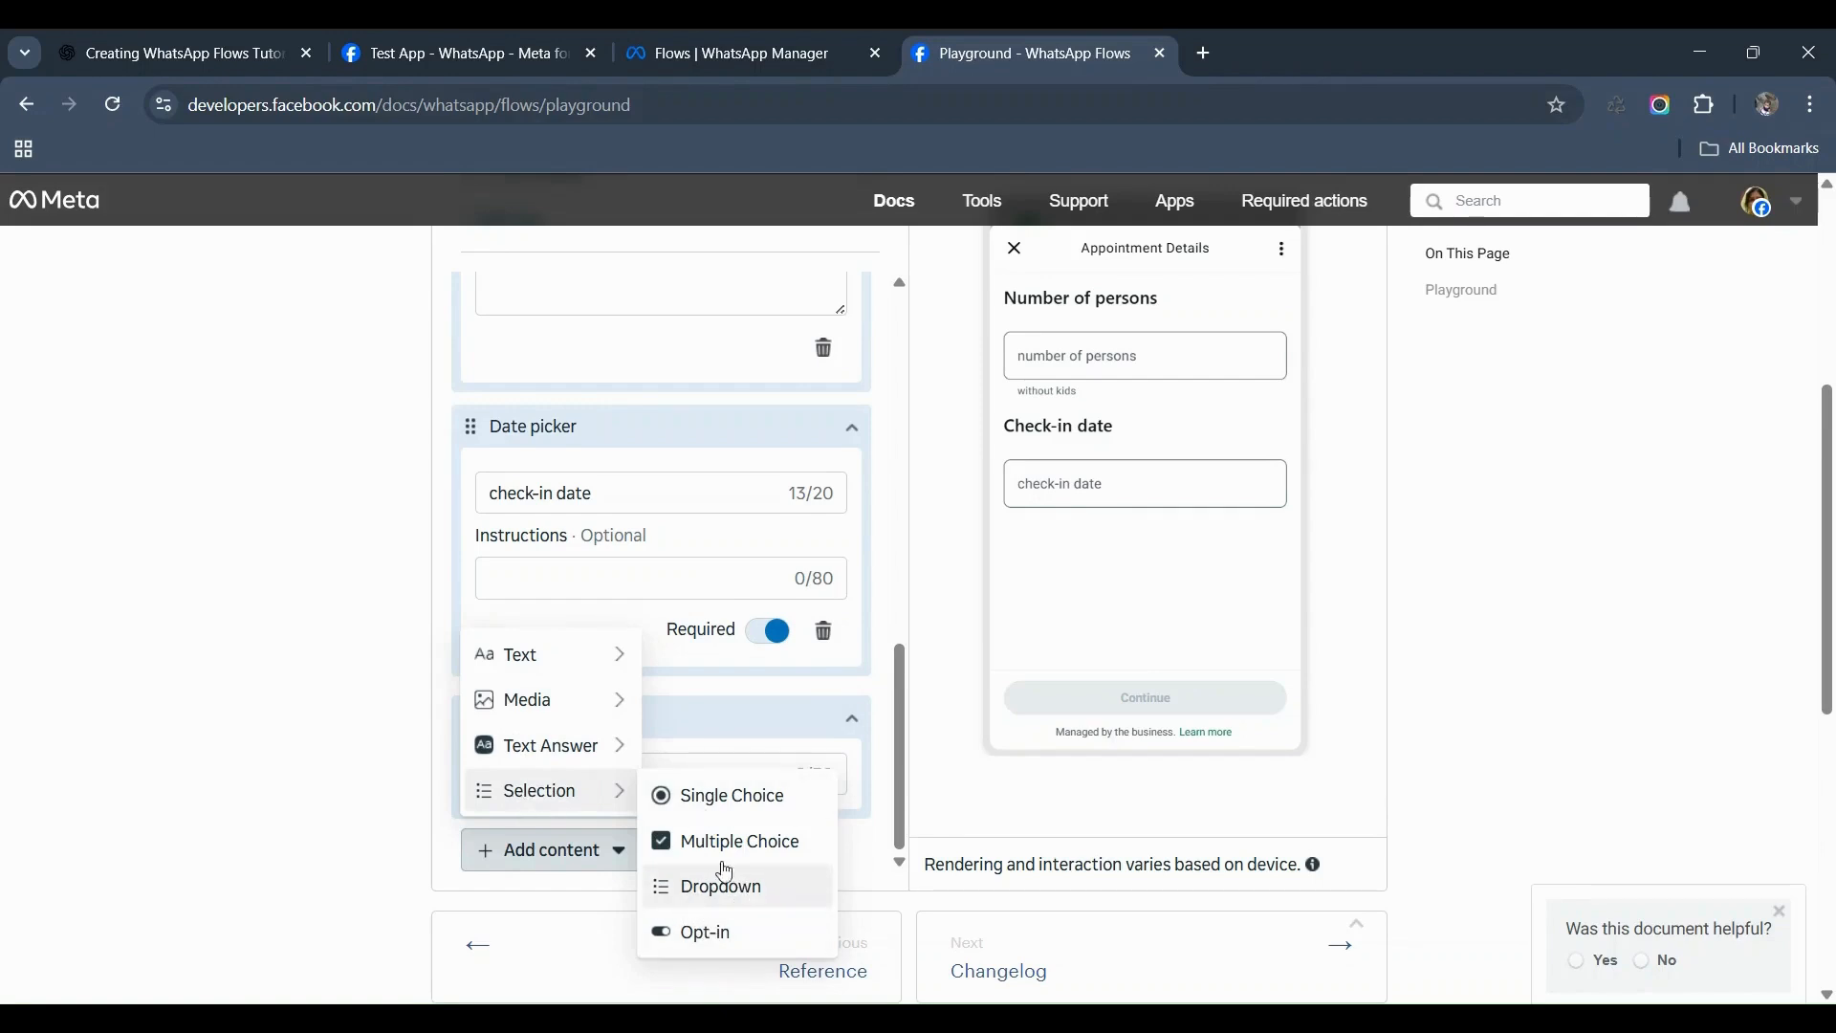
pyautogui.click(867, 846)
pyautogui.scroll(10, 791, 746)
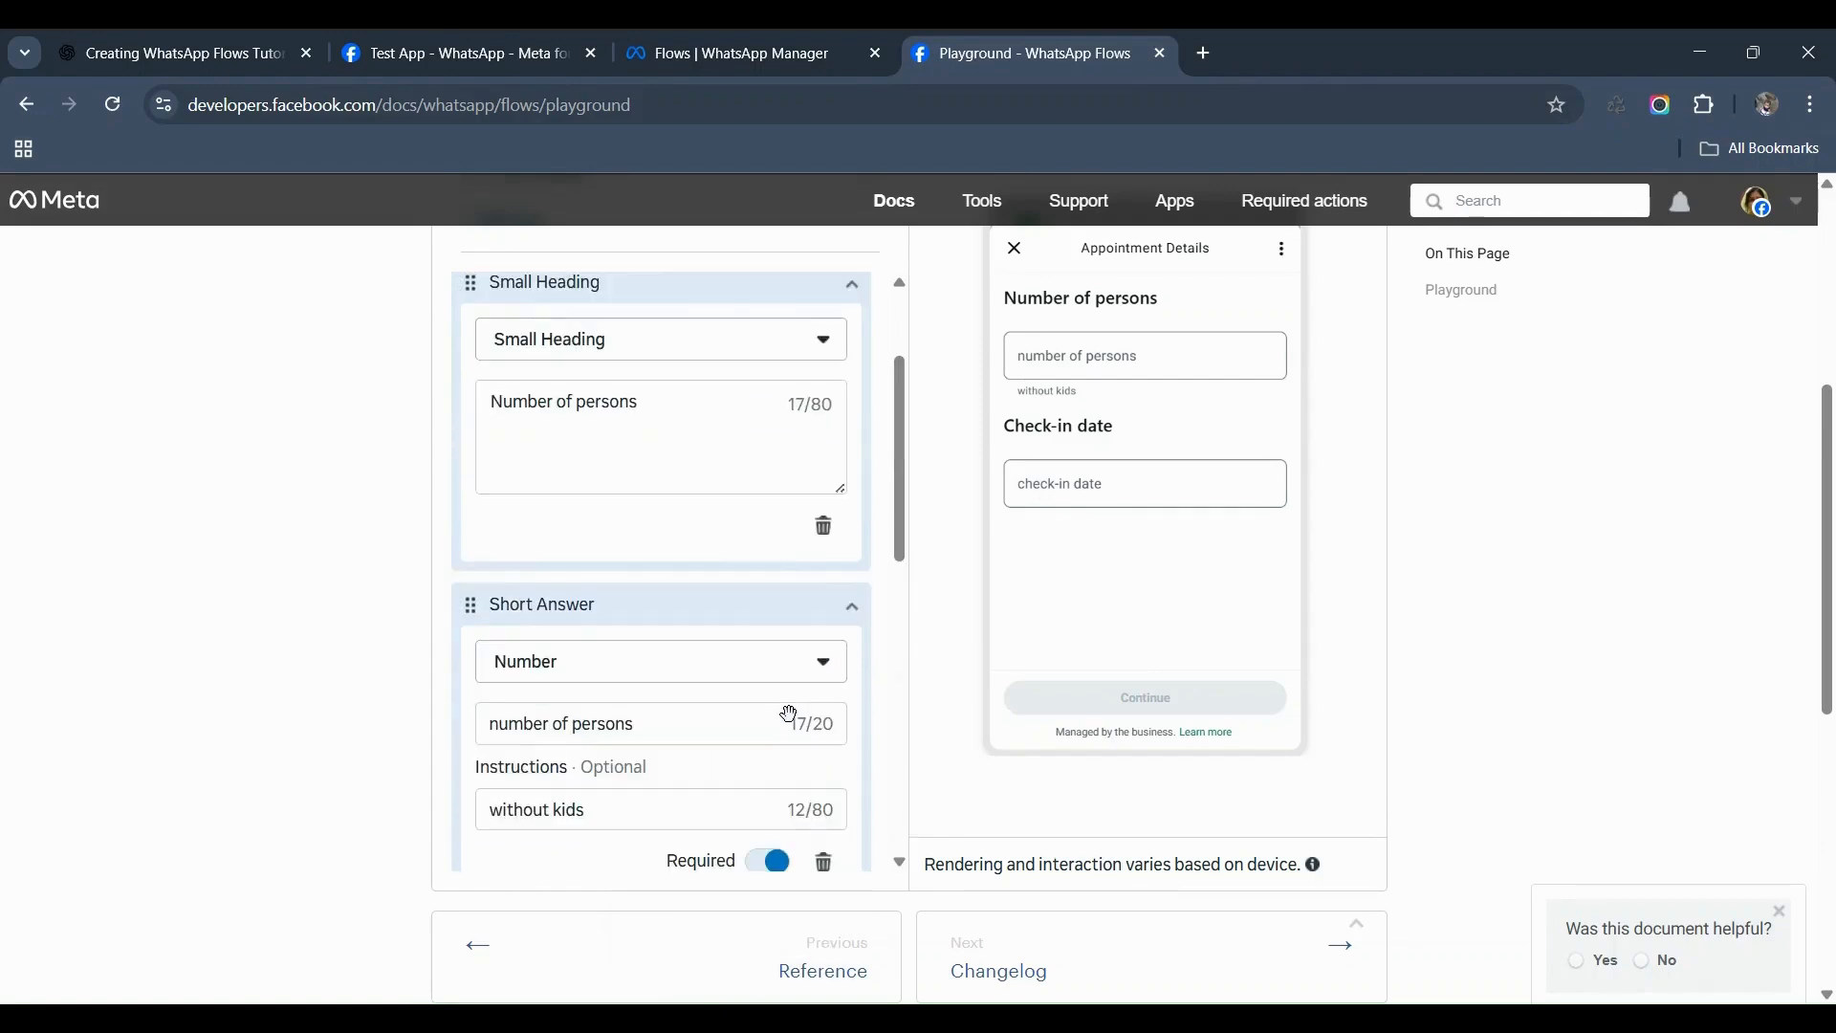
pyautogui.scroll(1, 718, 655)
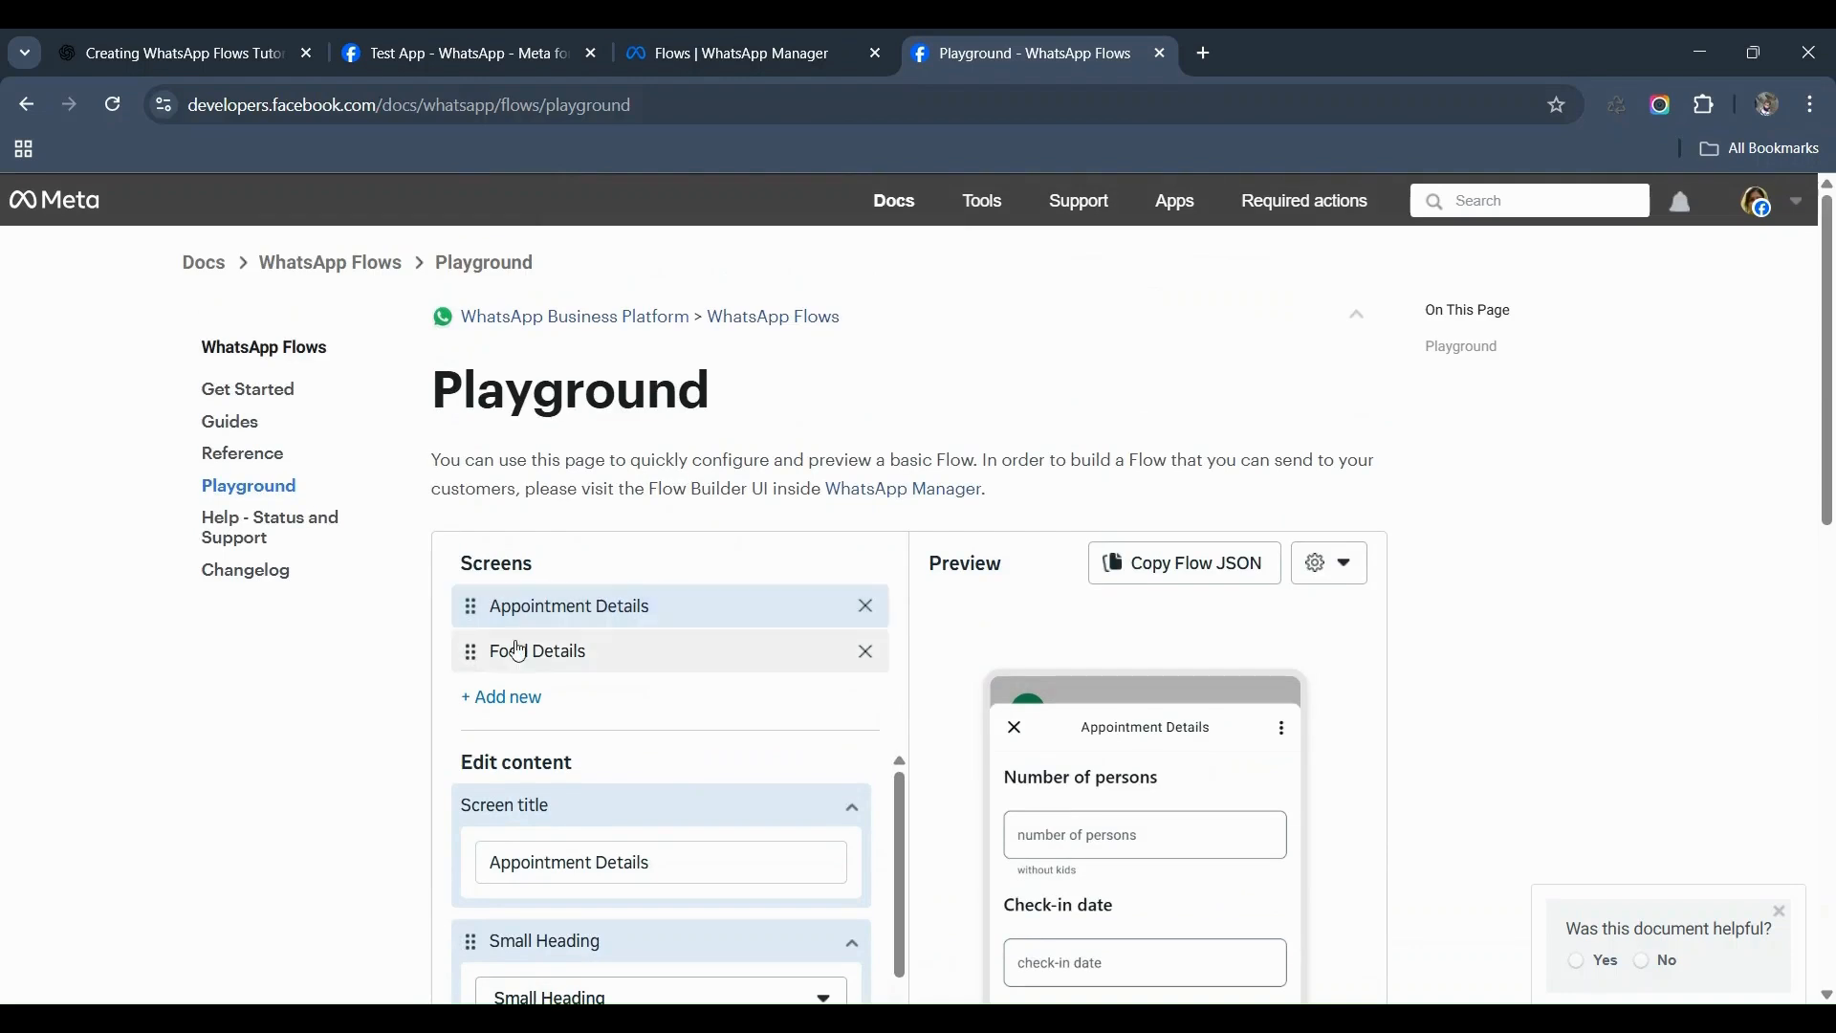
# Step: Select the Food Details screen and review its dropdowns
pyautogui.click(550, 660)
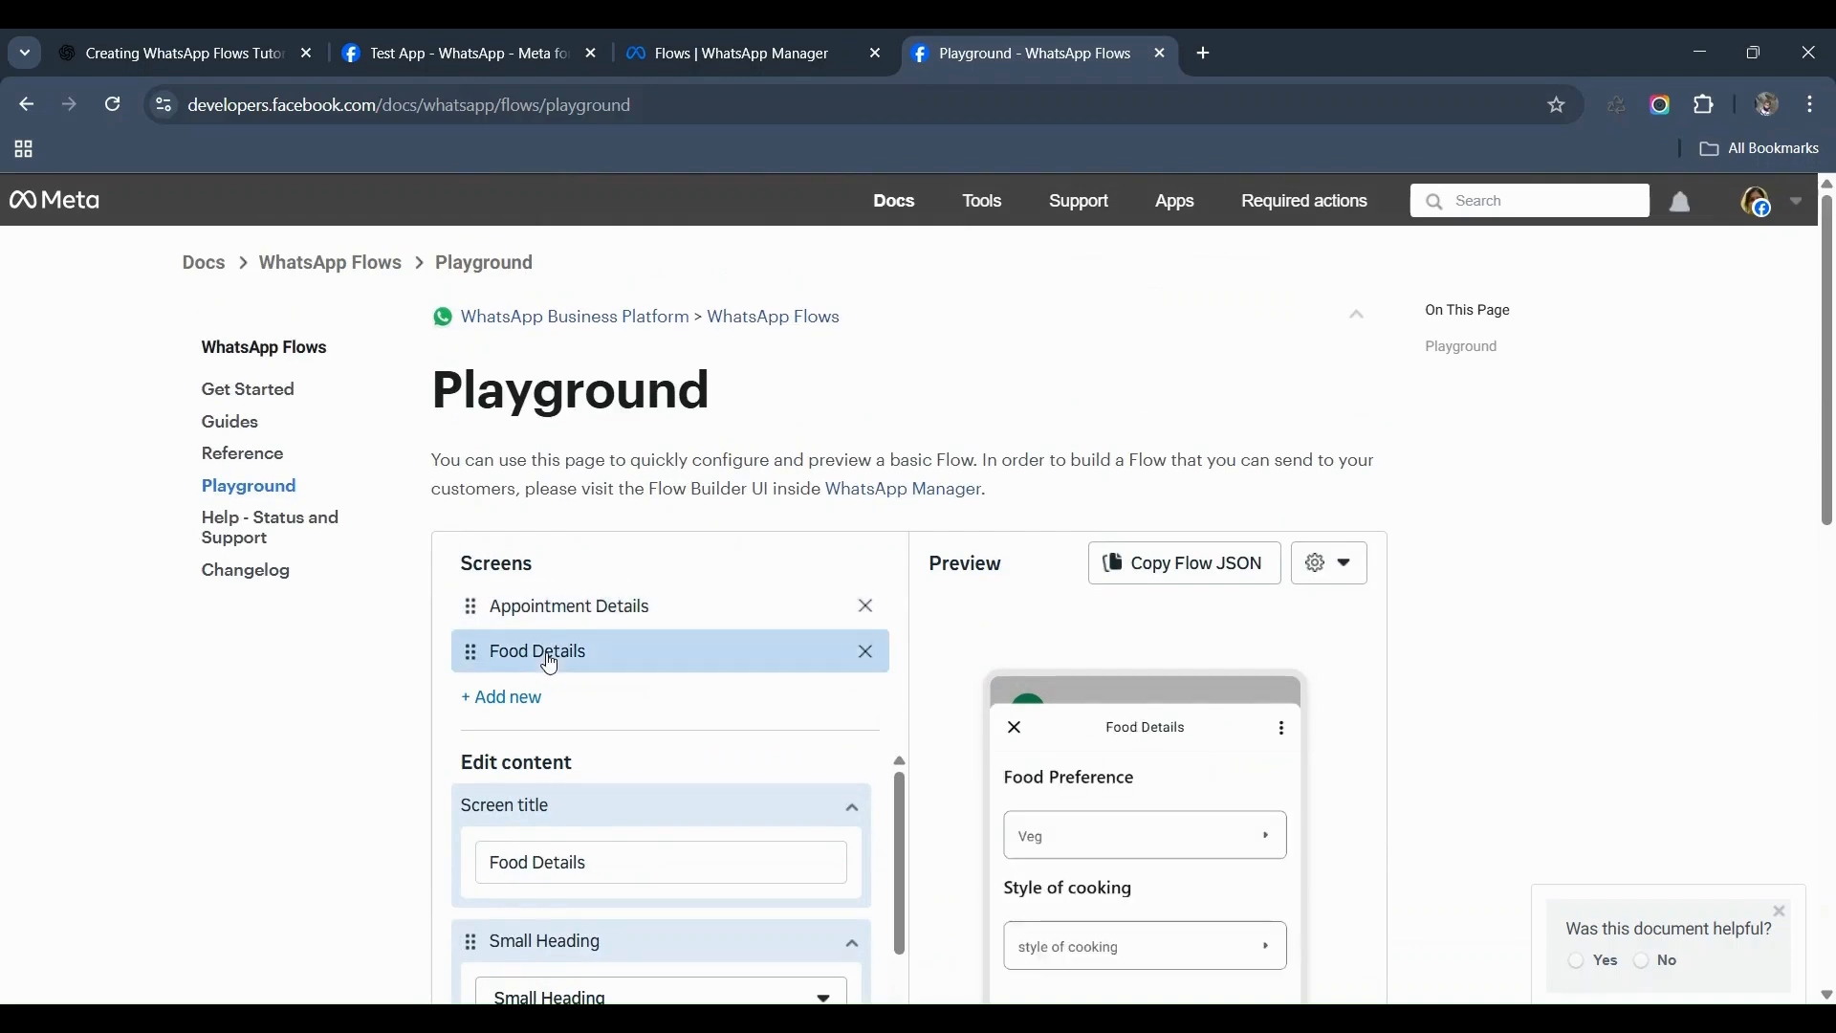
pyautogui.scroll(-3, 550, 663)
pyautogui.scroll(-1, 531, 641)
pyautogui.scroll(1, 517, 633)
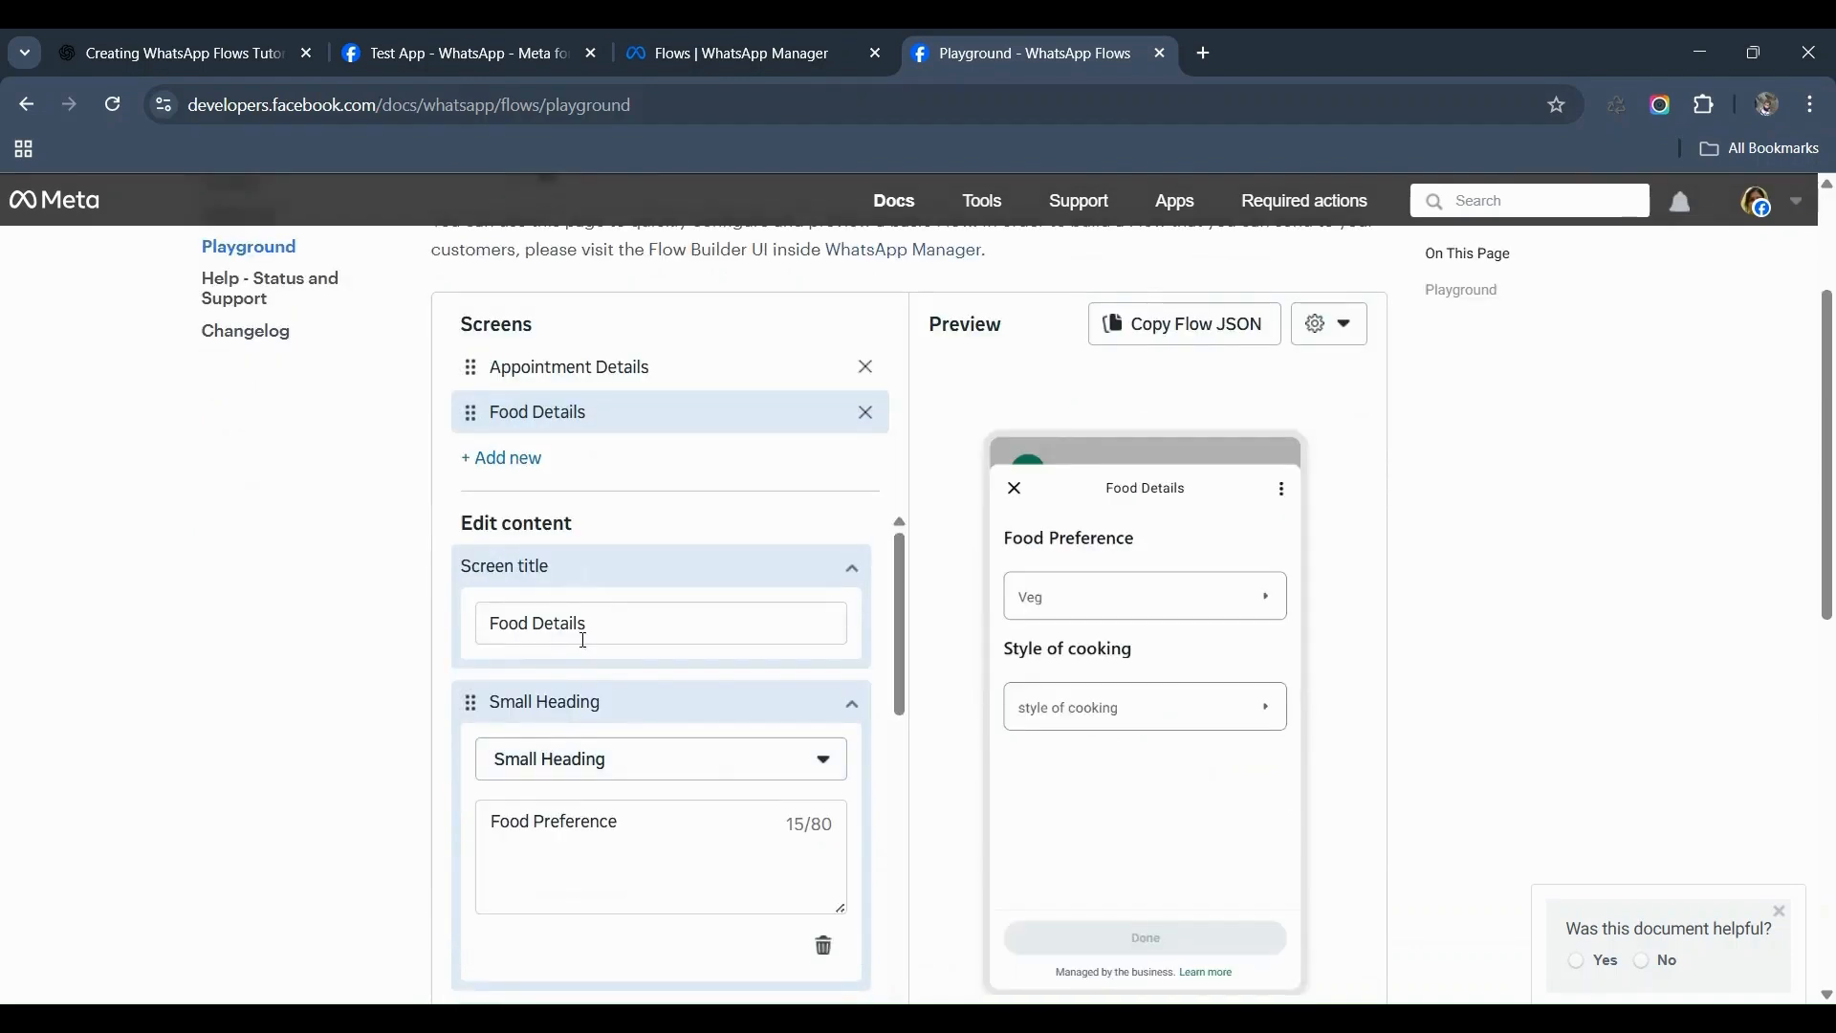
pyautogui.scroll(-5, 592, 662)
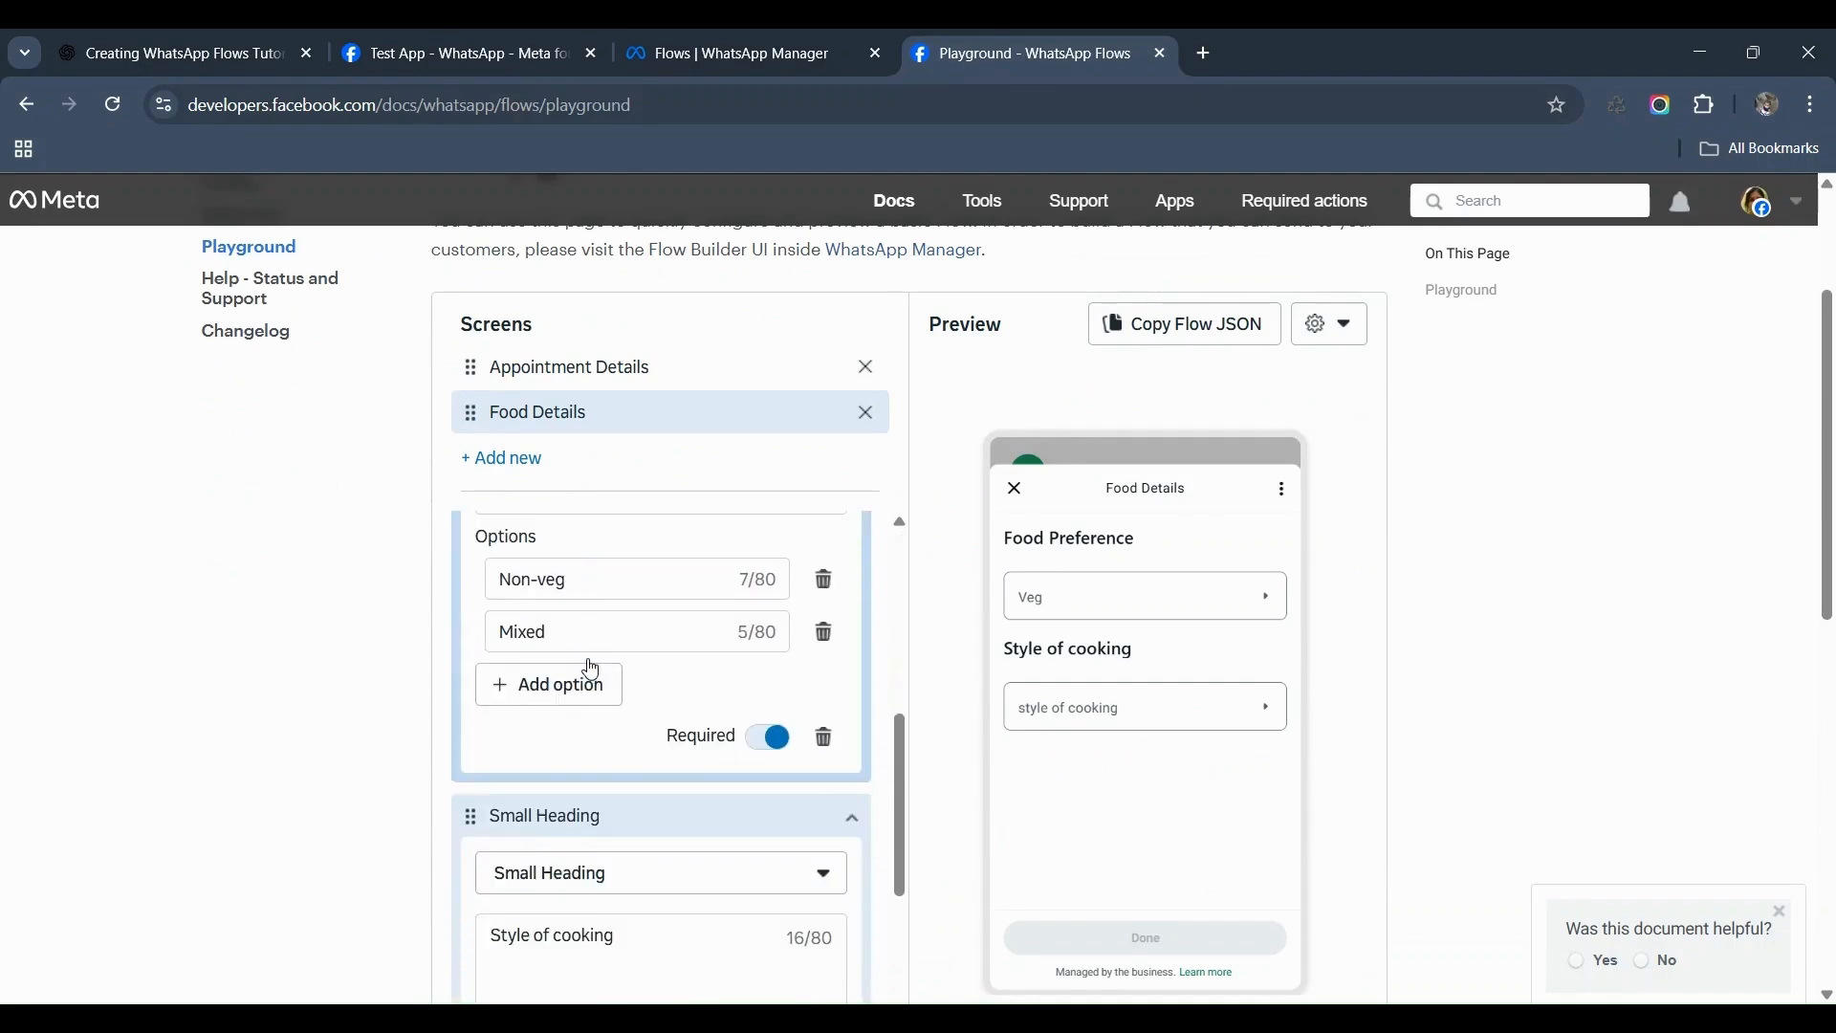
pyautogui.scroll(-5, 578, 688)
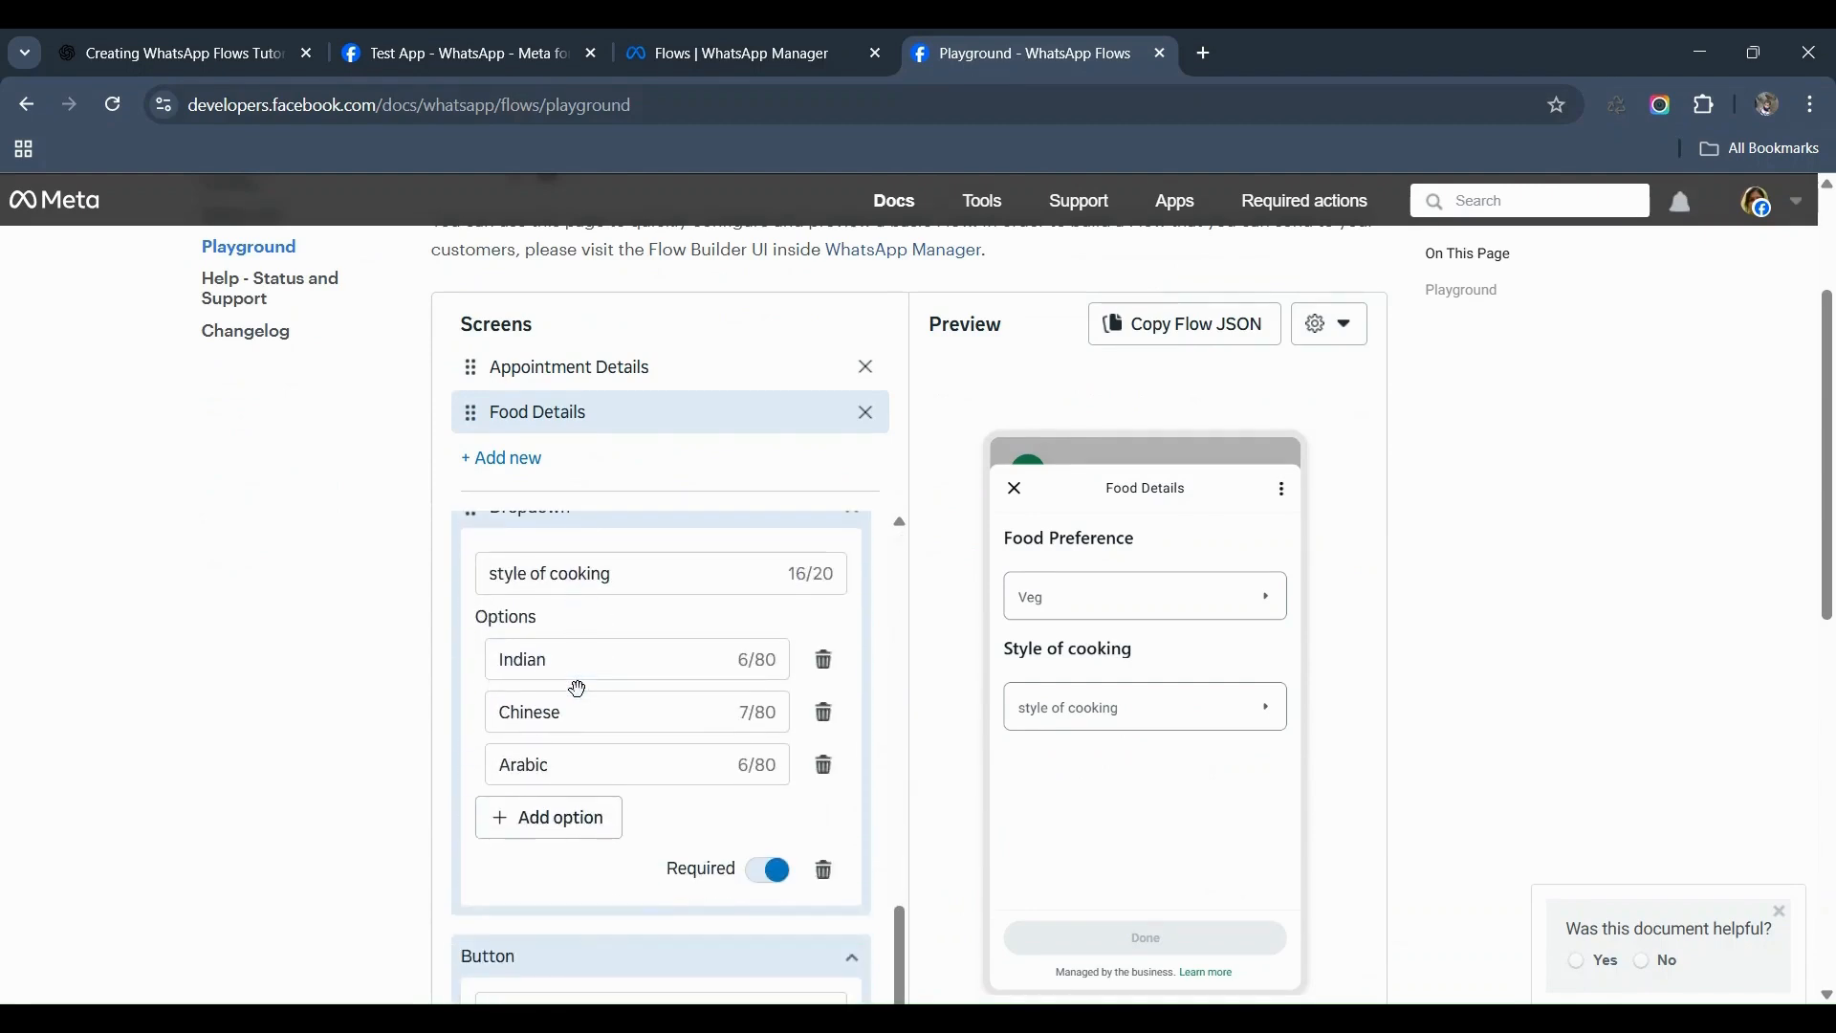
pyautogui.scroll(-4, 577, 689)
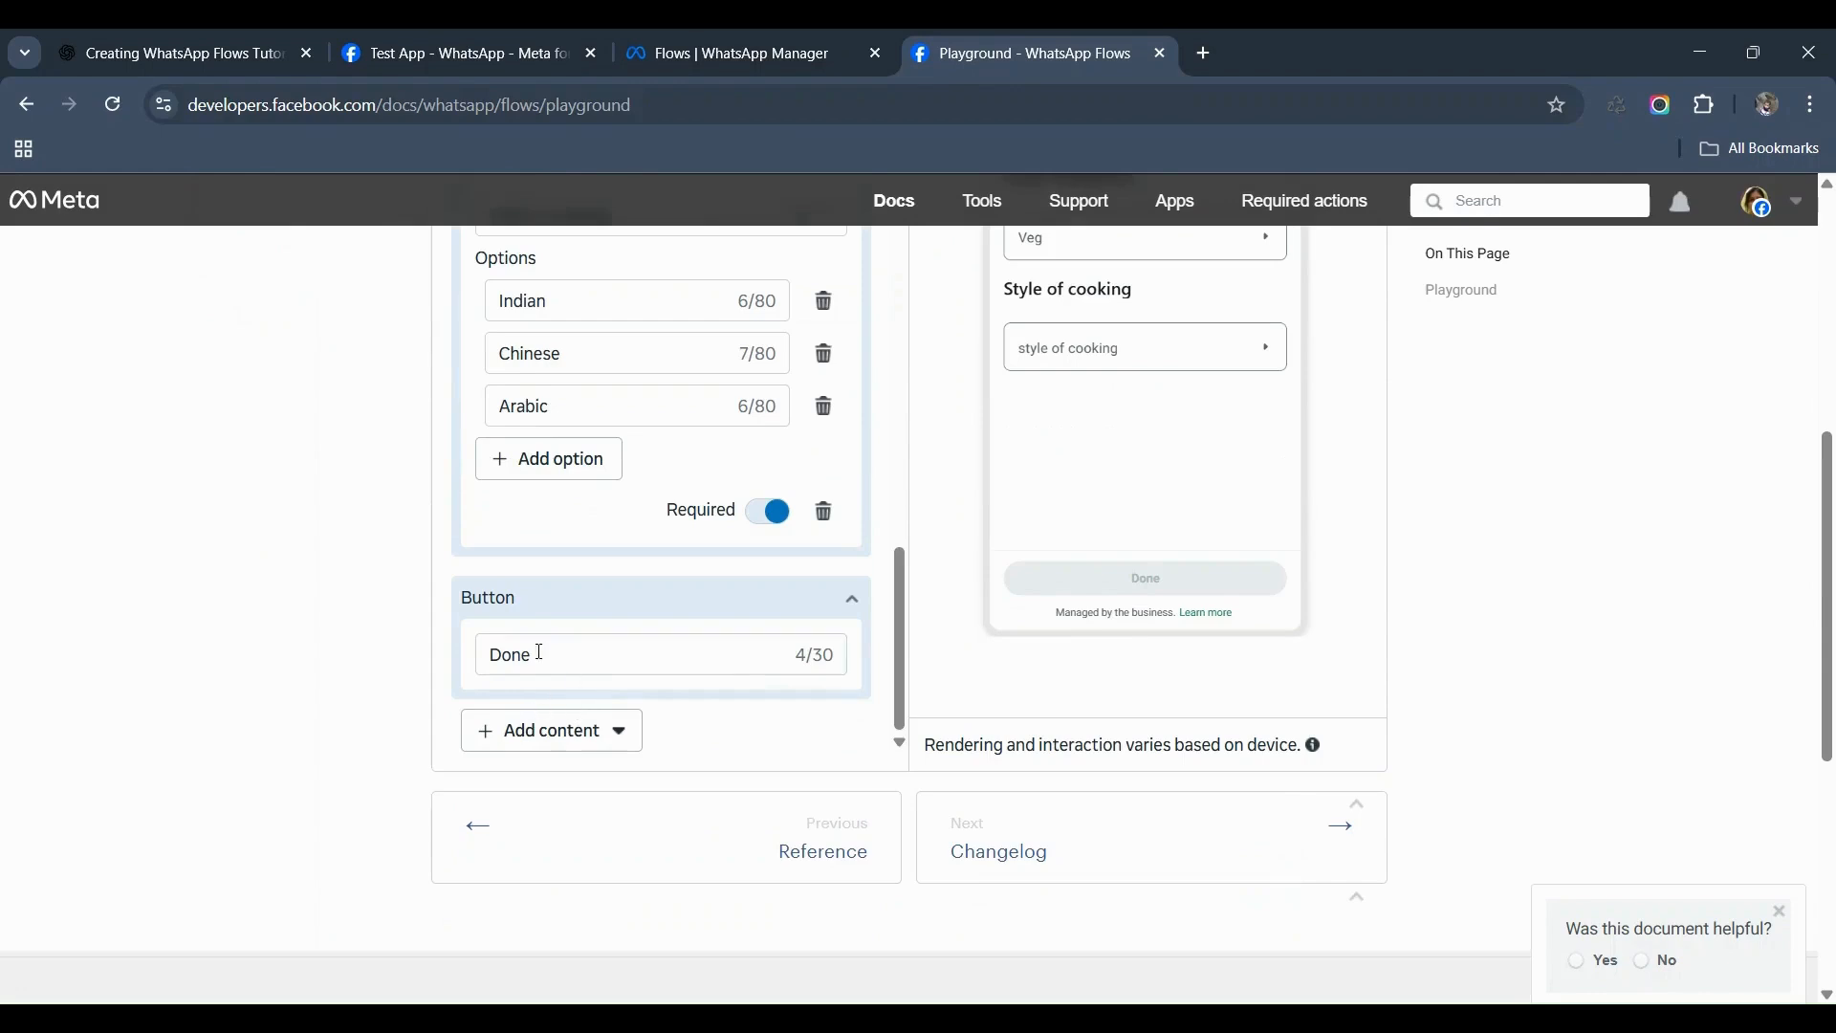
# Step: Look over the Add content types without adding any, then copy the Playground Flow JSON
pyautogui.click(603, 748)
pyautogui.moveTo(528, 813)
pyautogui.click(757, 765)
pyautogui.scroll(4, 766, 777)
pyautogui.scroll(3, 766, 776)
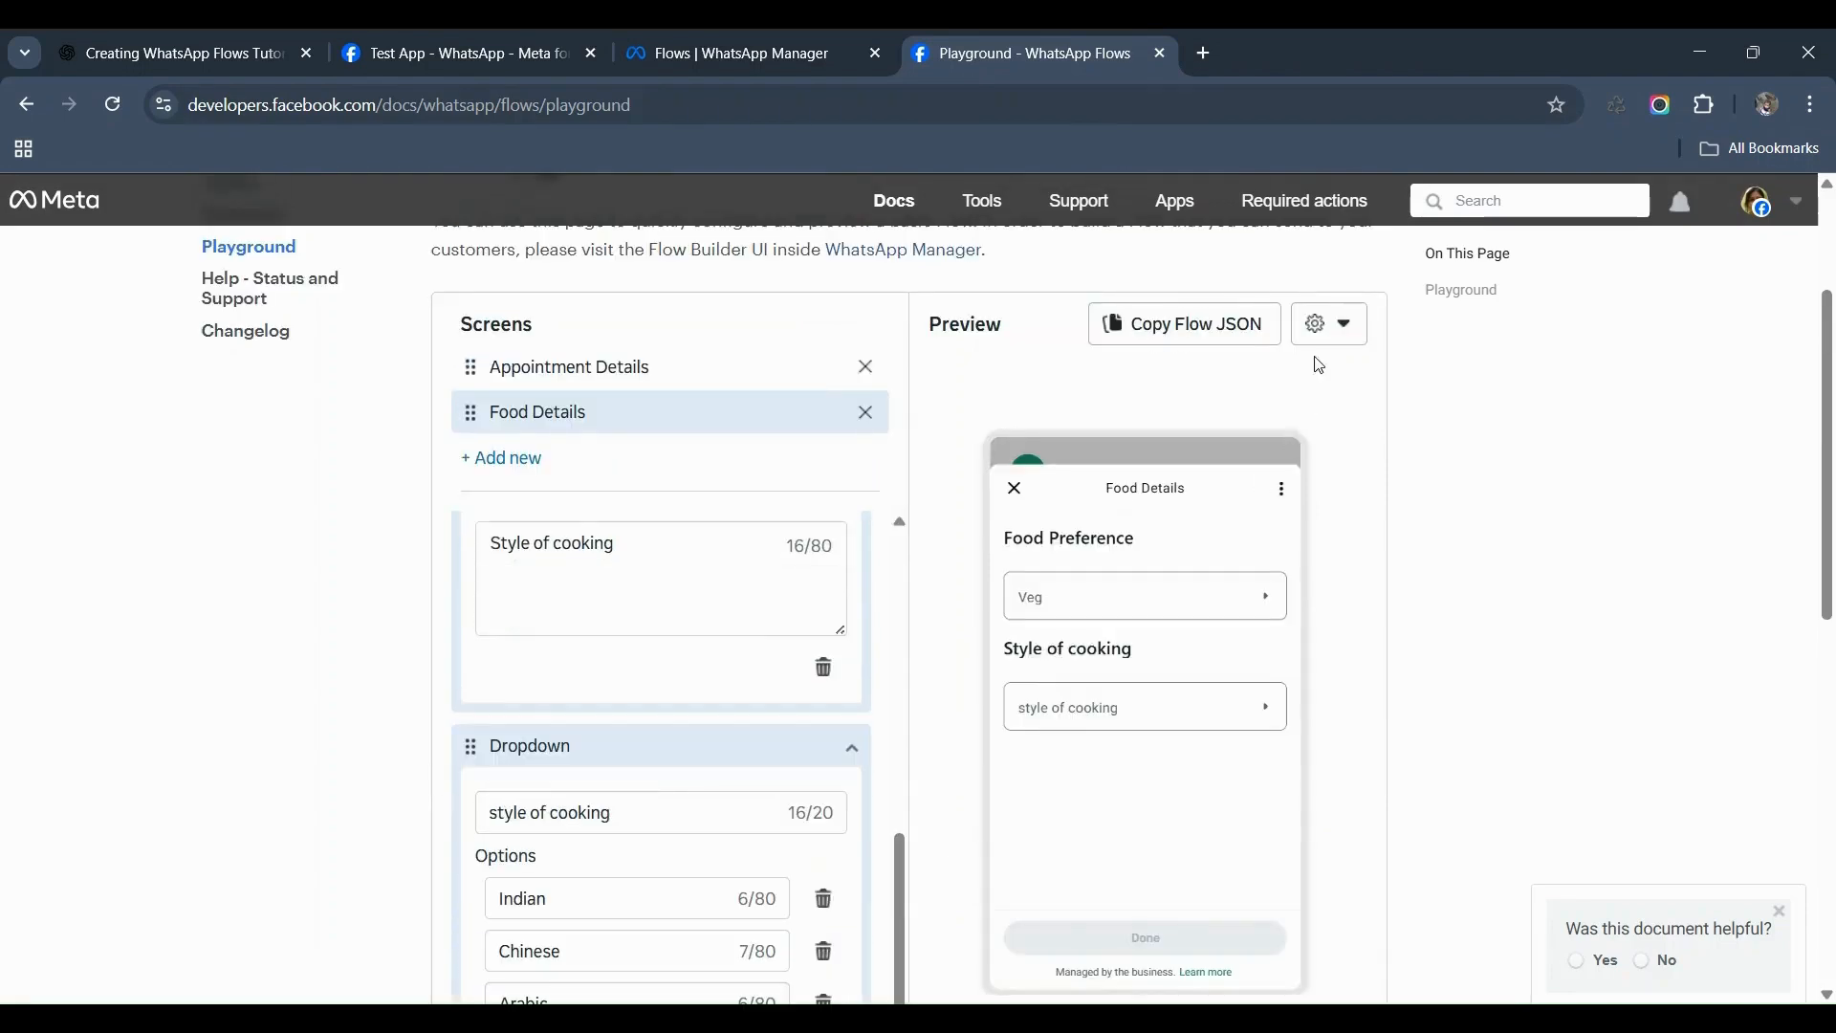
pyautogui.click(1182, 334)
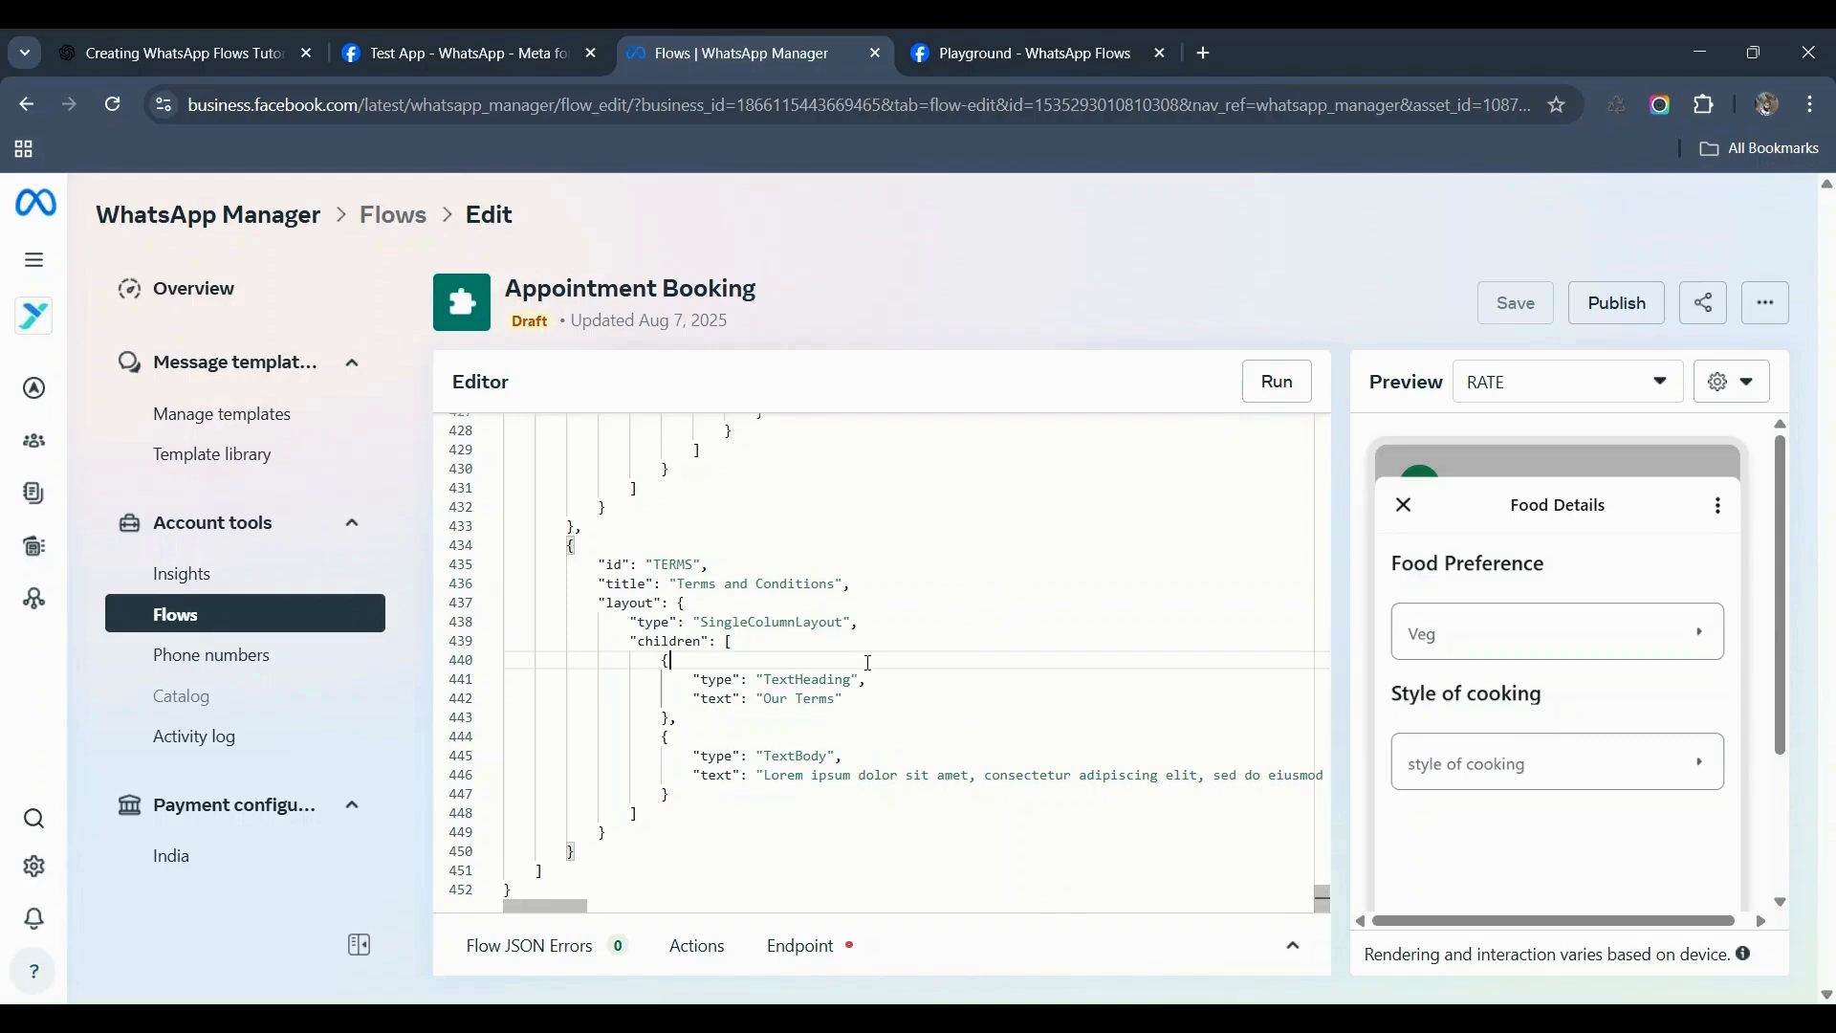
# Step: Replace the Appointment Booking flow JSON with the copied Playground JSON and render the preview
pyautogui.hotkey('ctrl', 'a')
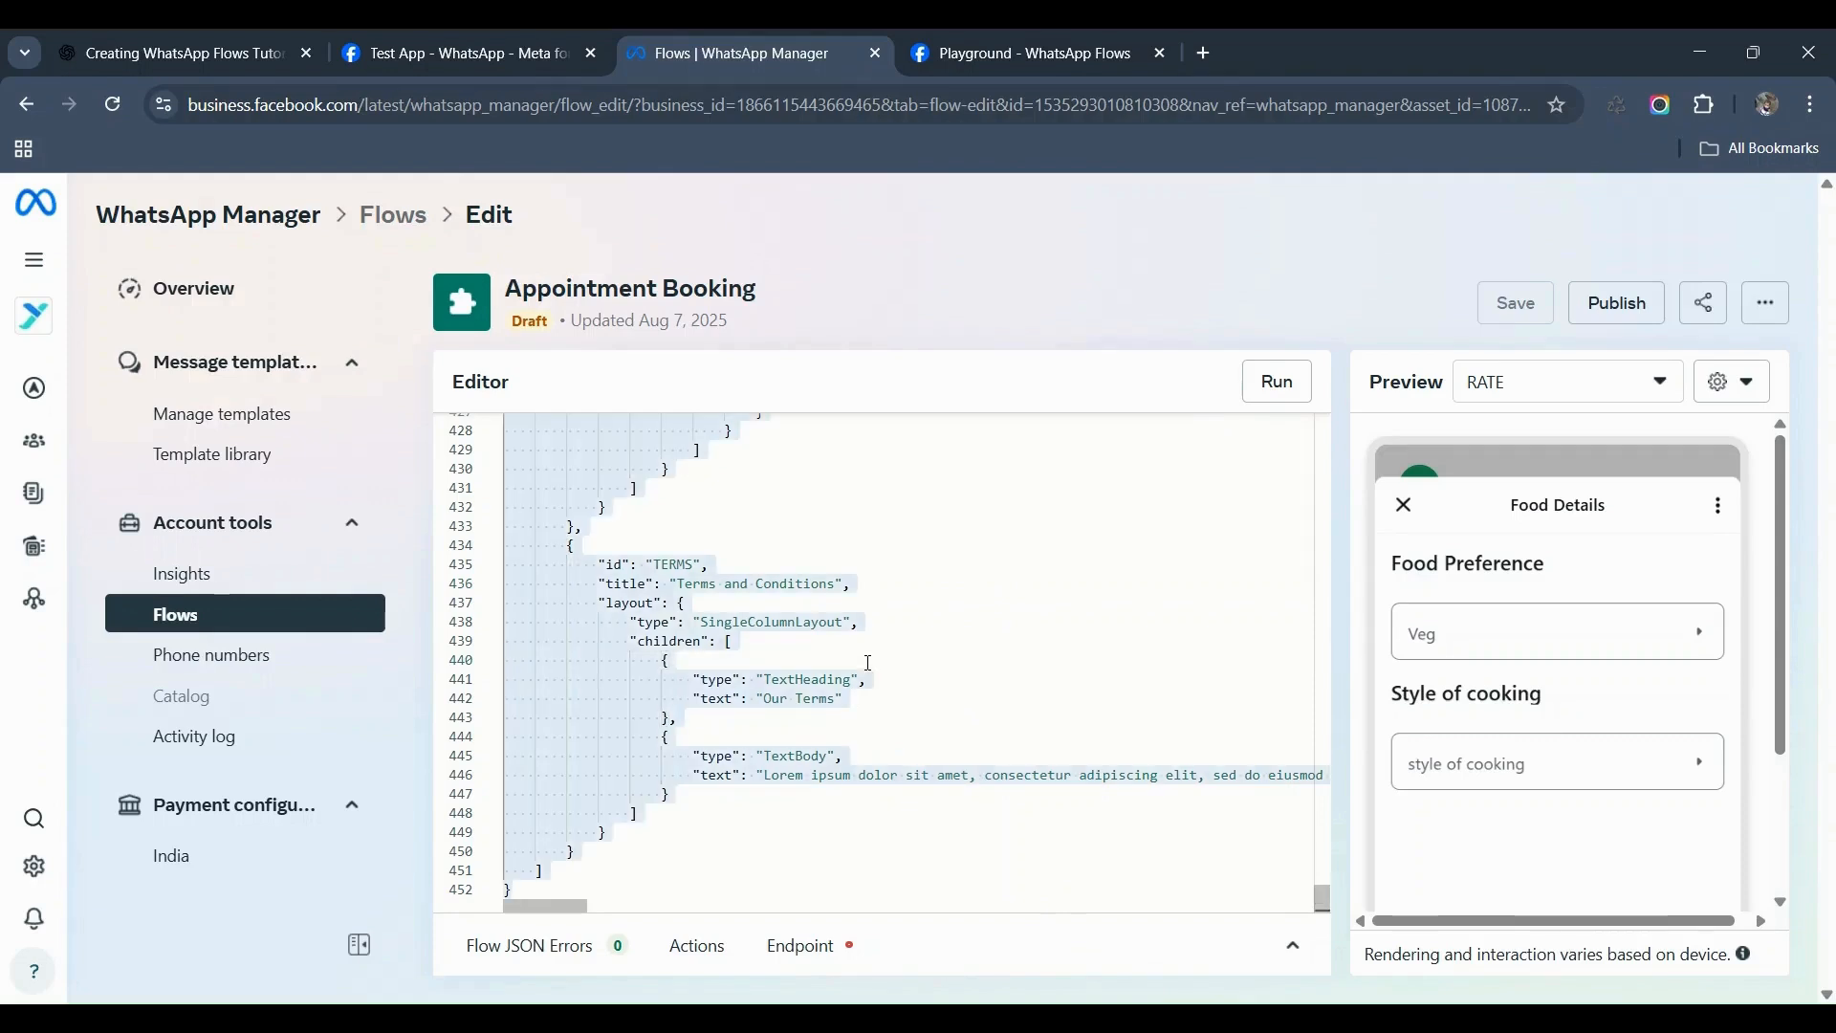
pyautogui.hotkey('ctrl', 'v')
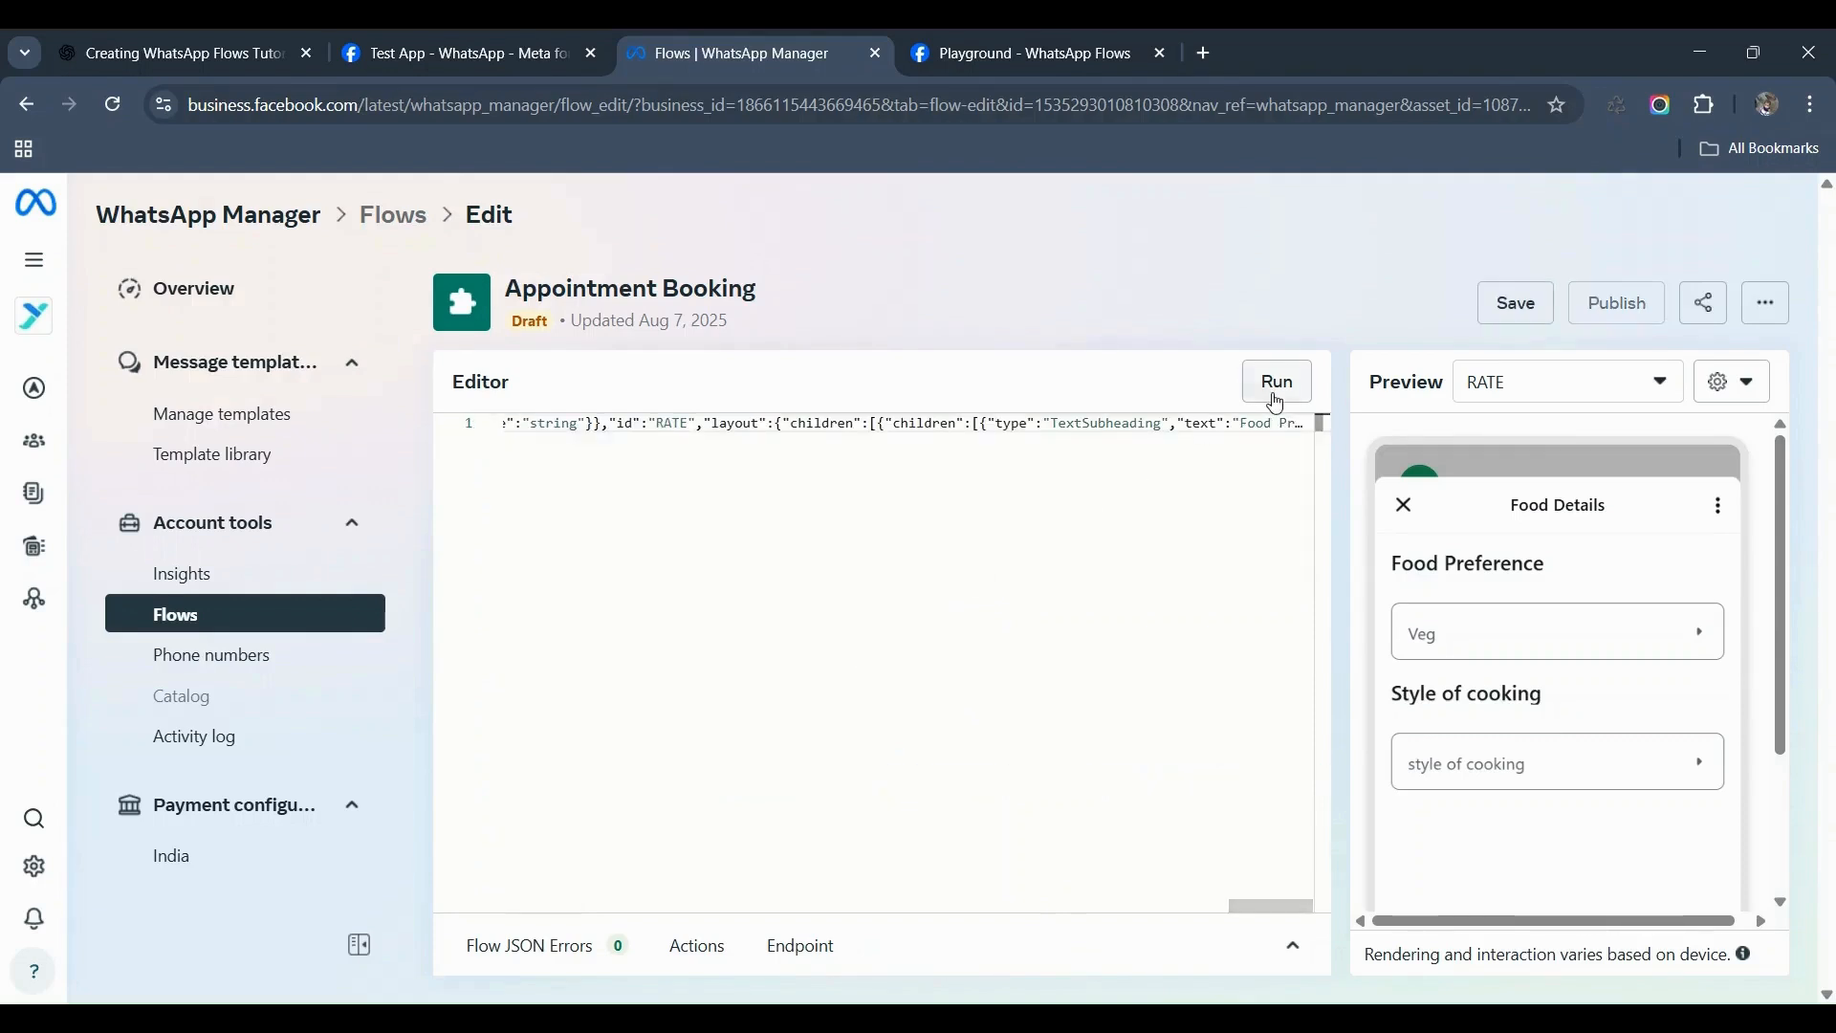
pyautogui.click(1280, 401)
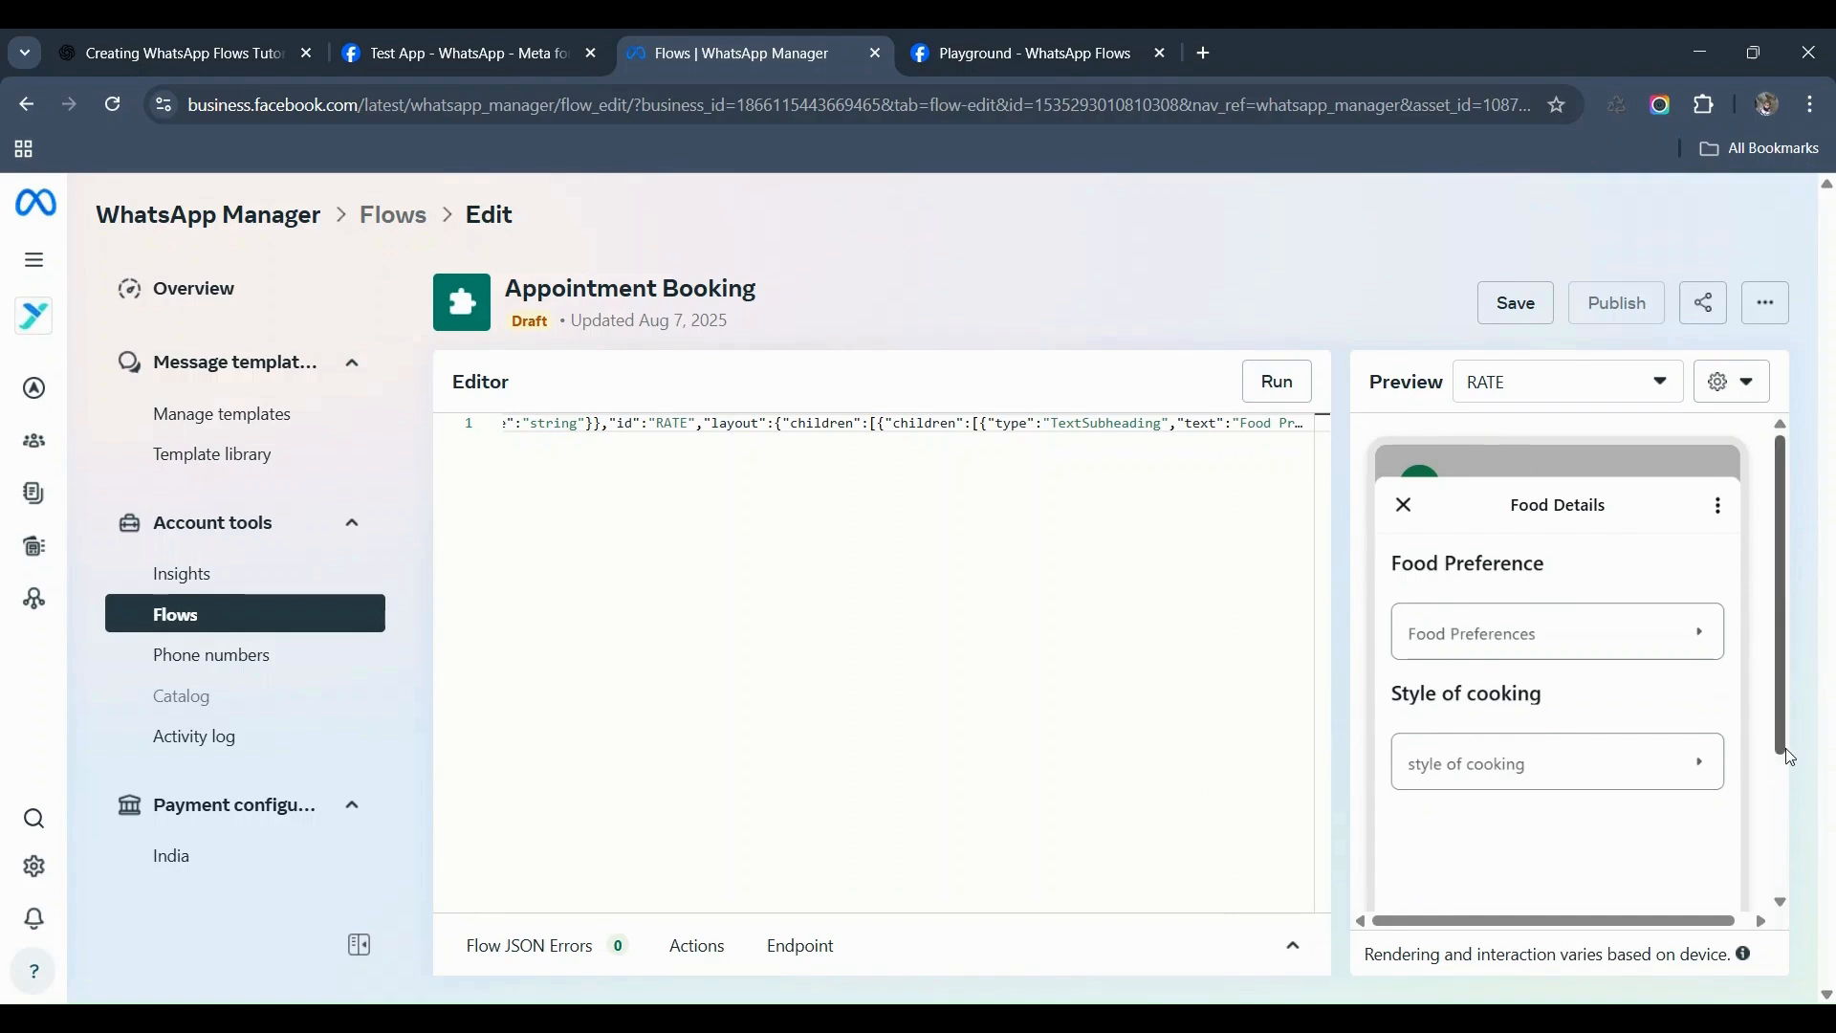
pyautogui.scroll(-1, 1784, 816)
pyautogui.moveTo(1775, 708); pyautogui.dragTo(1771, 585)
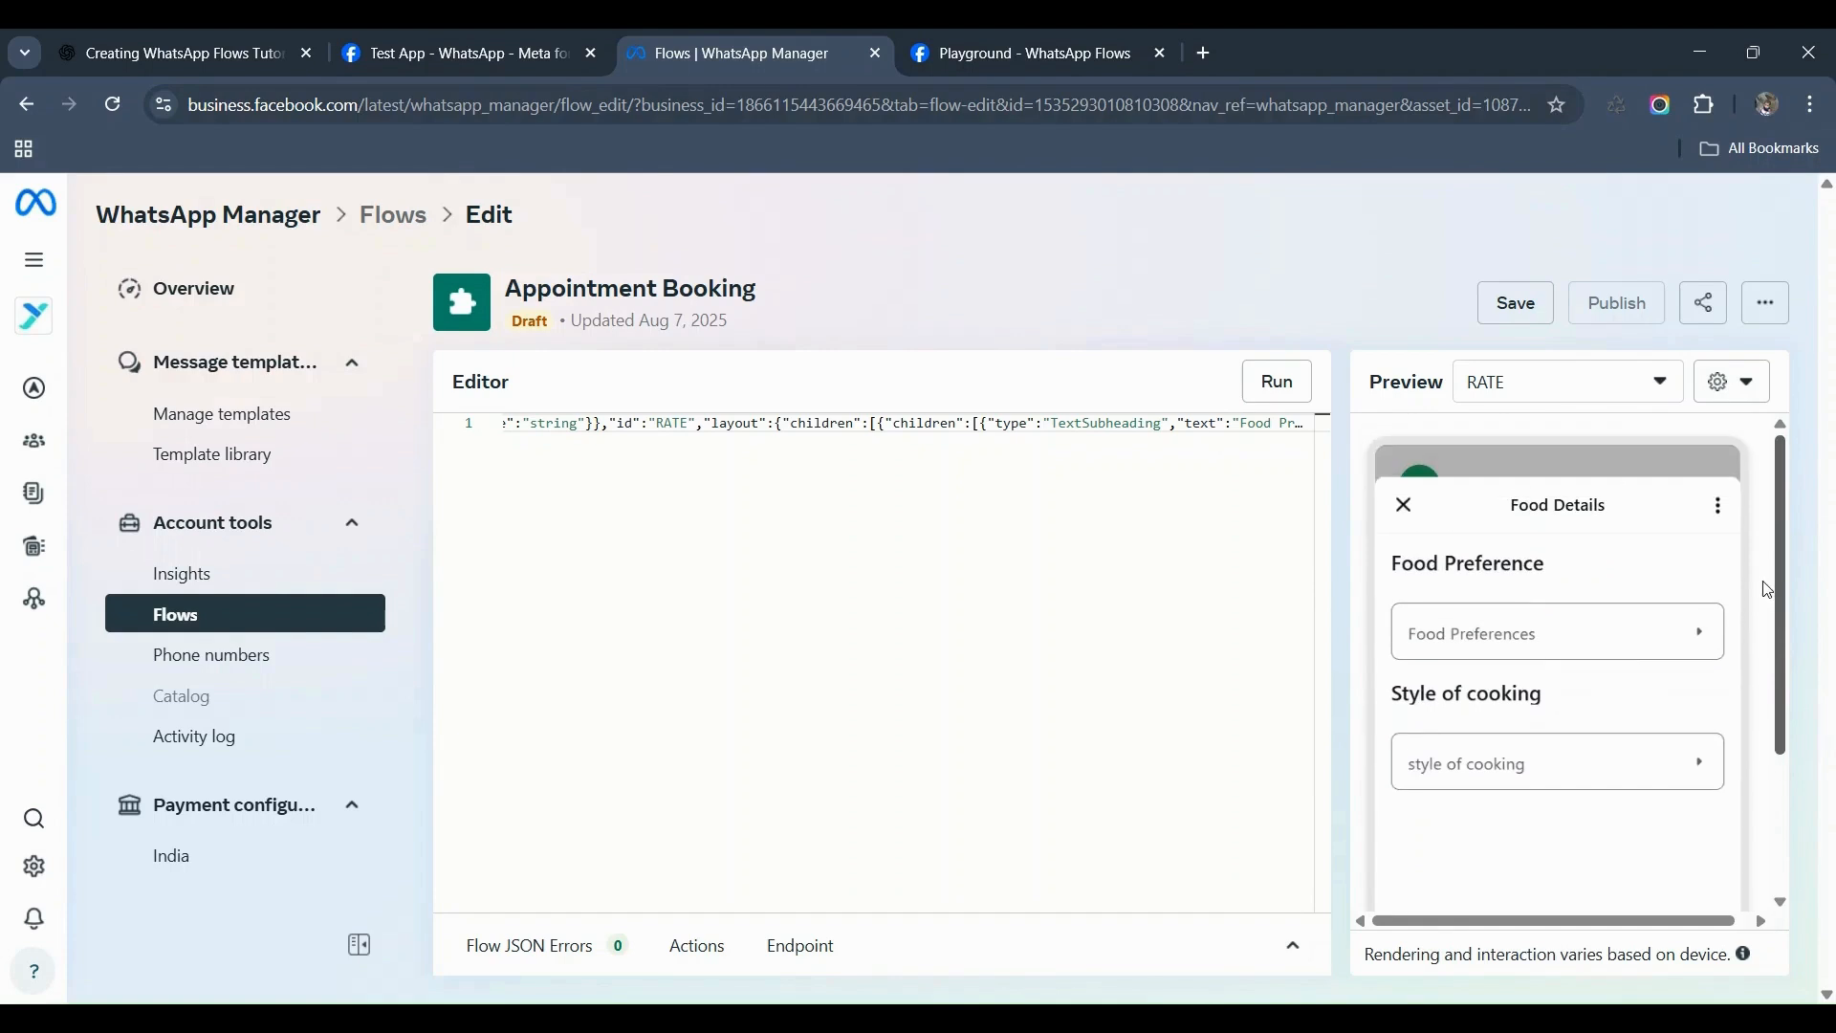
# Step: Choose Non-veg for Food Preferences and Chinese for Style of cooking
pyautogui.click(1508, 654)
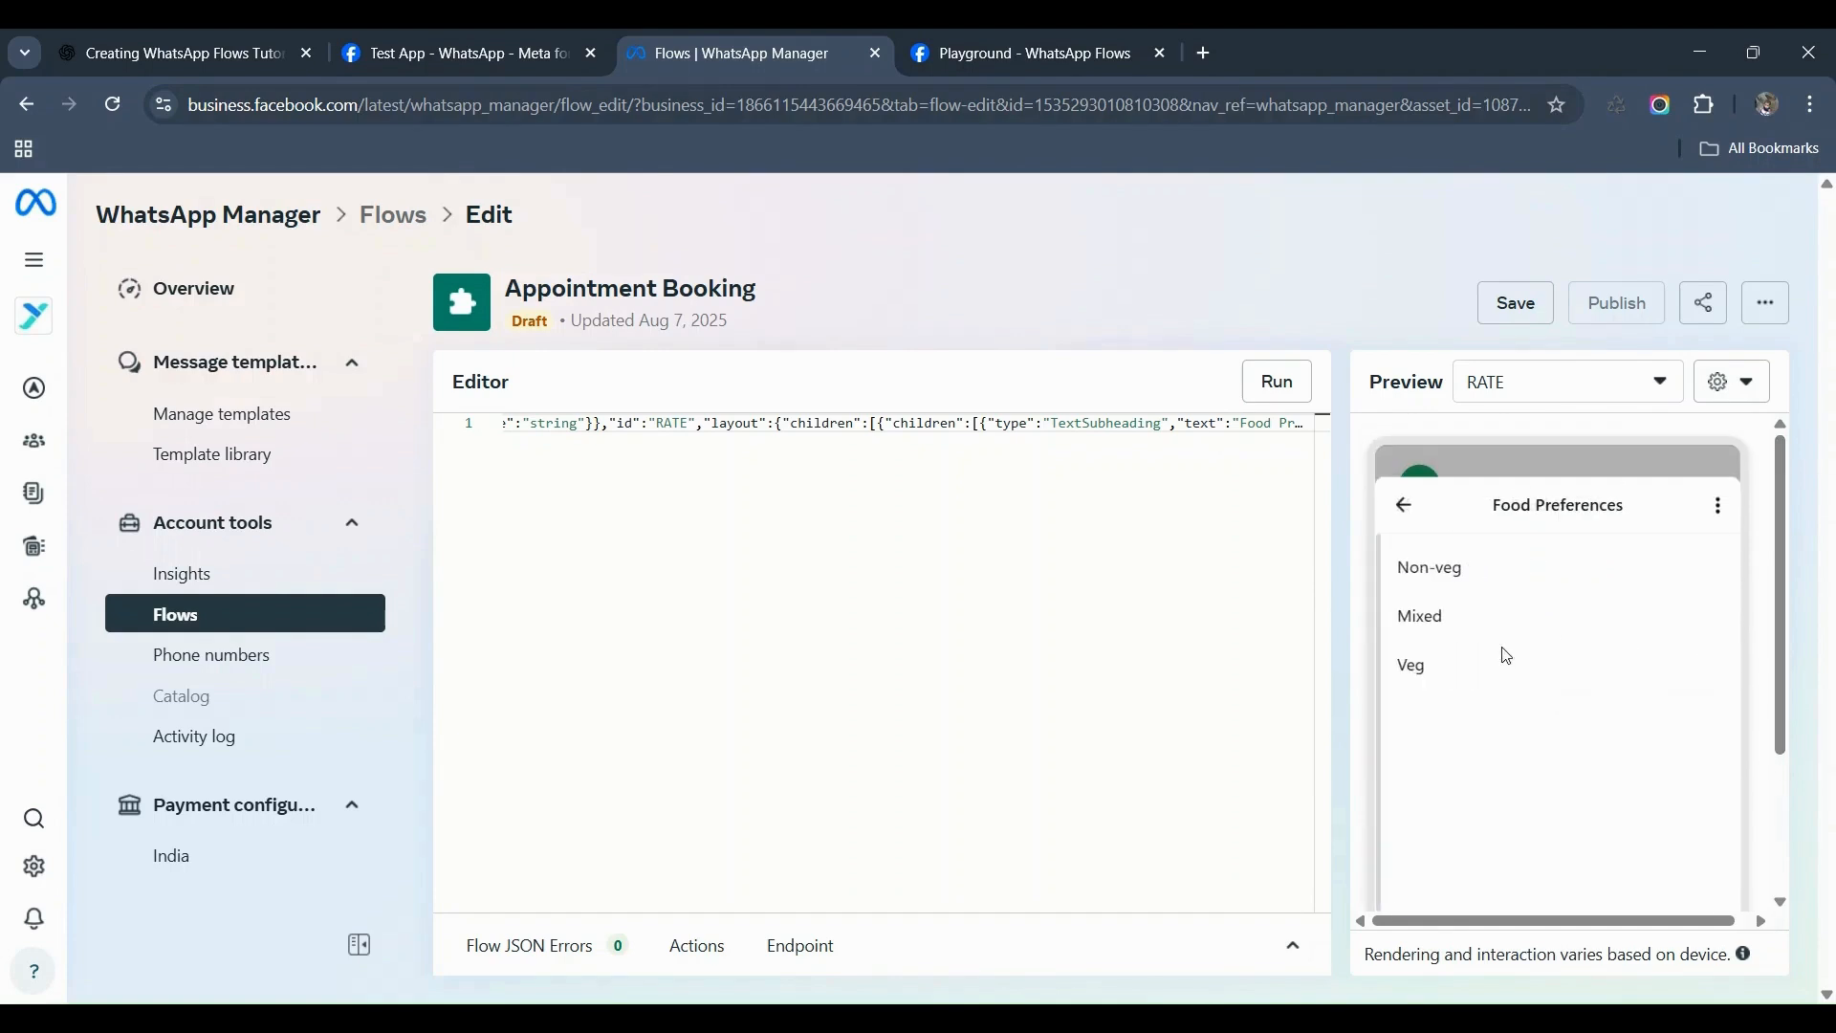
pyautogui.click(1447, 572)
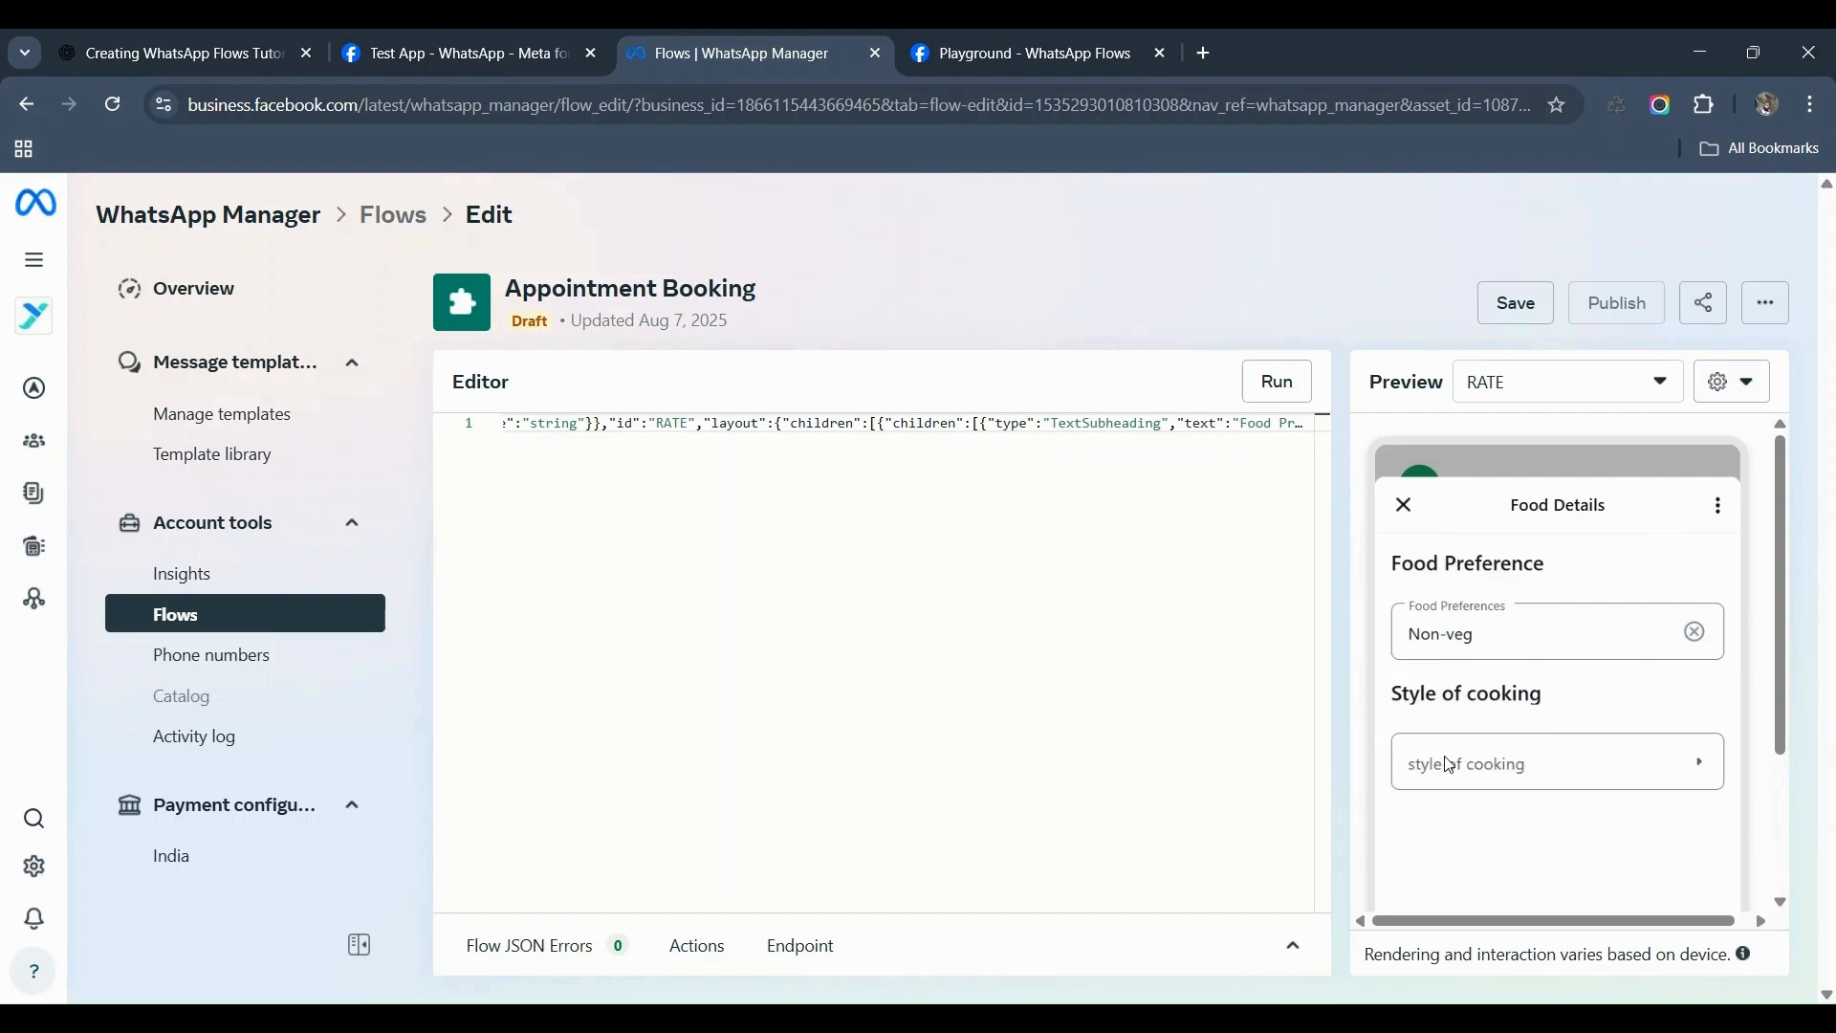
pyautogui.click(1449, 769)
pyautogui.click(1411, 621)
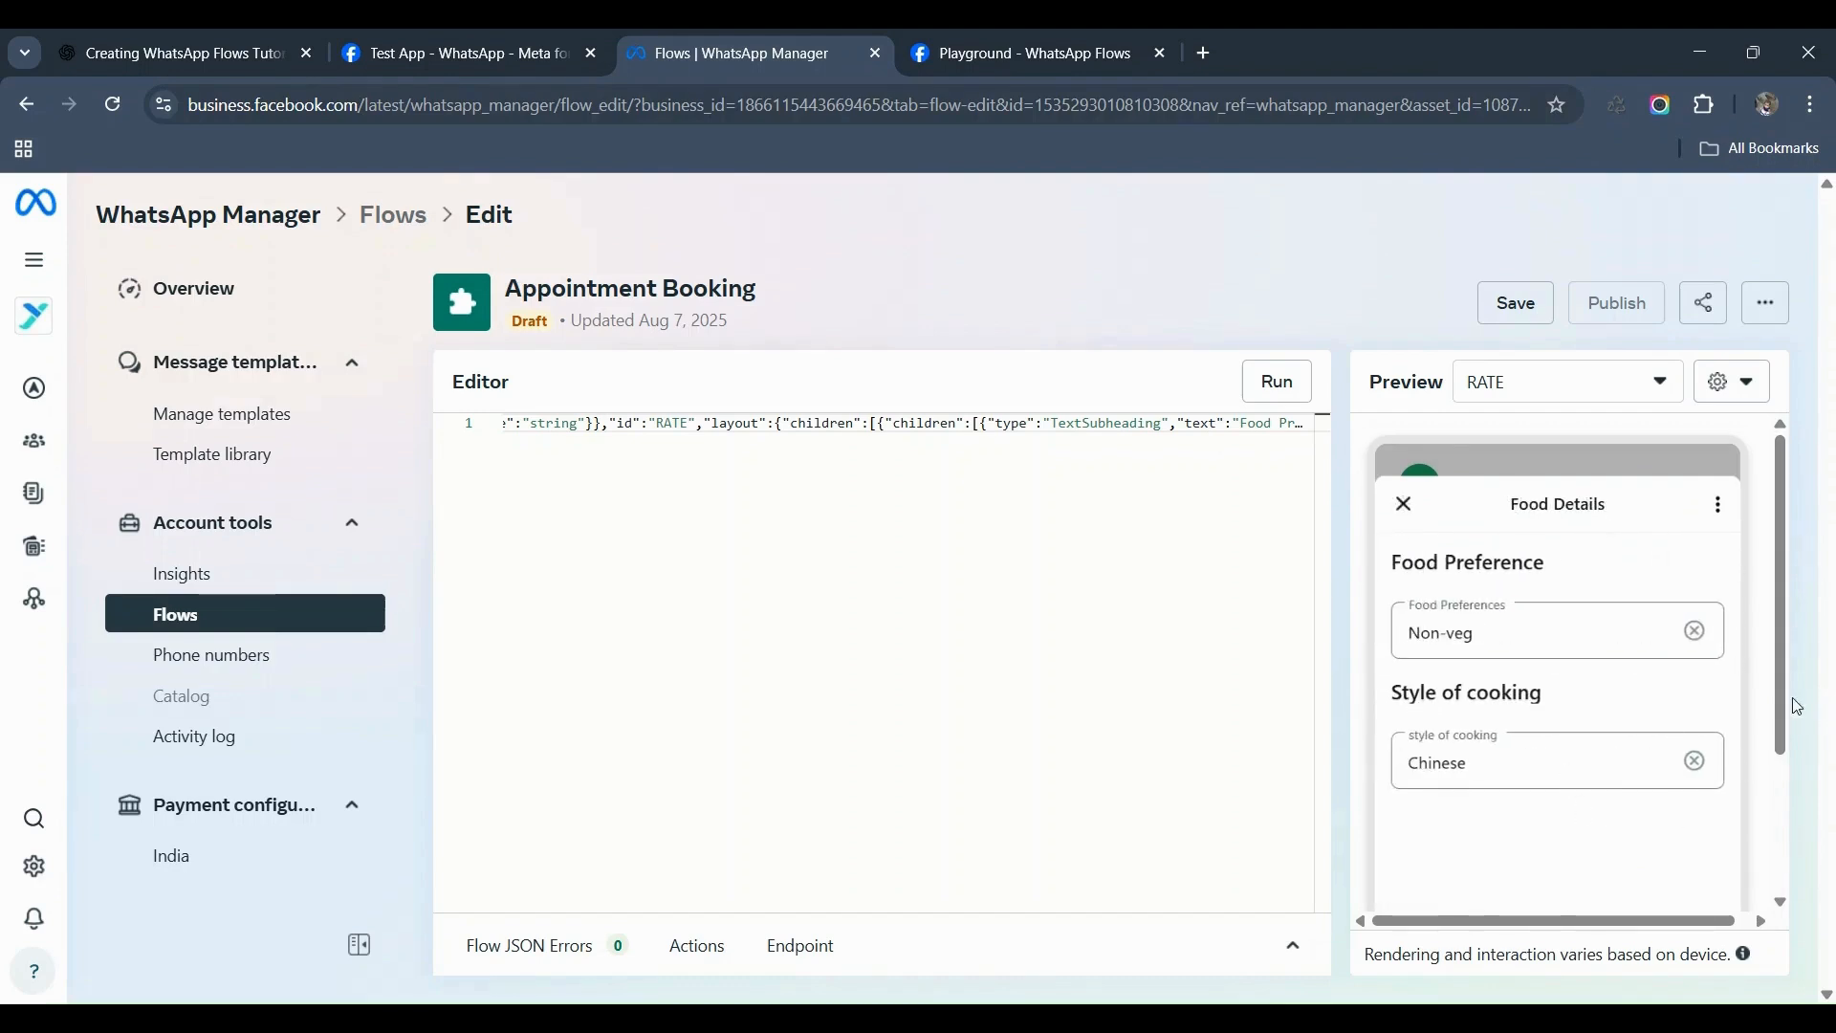
pyautogui.scroll(-2, 1779, 746)
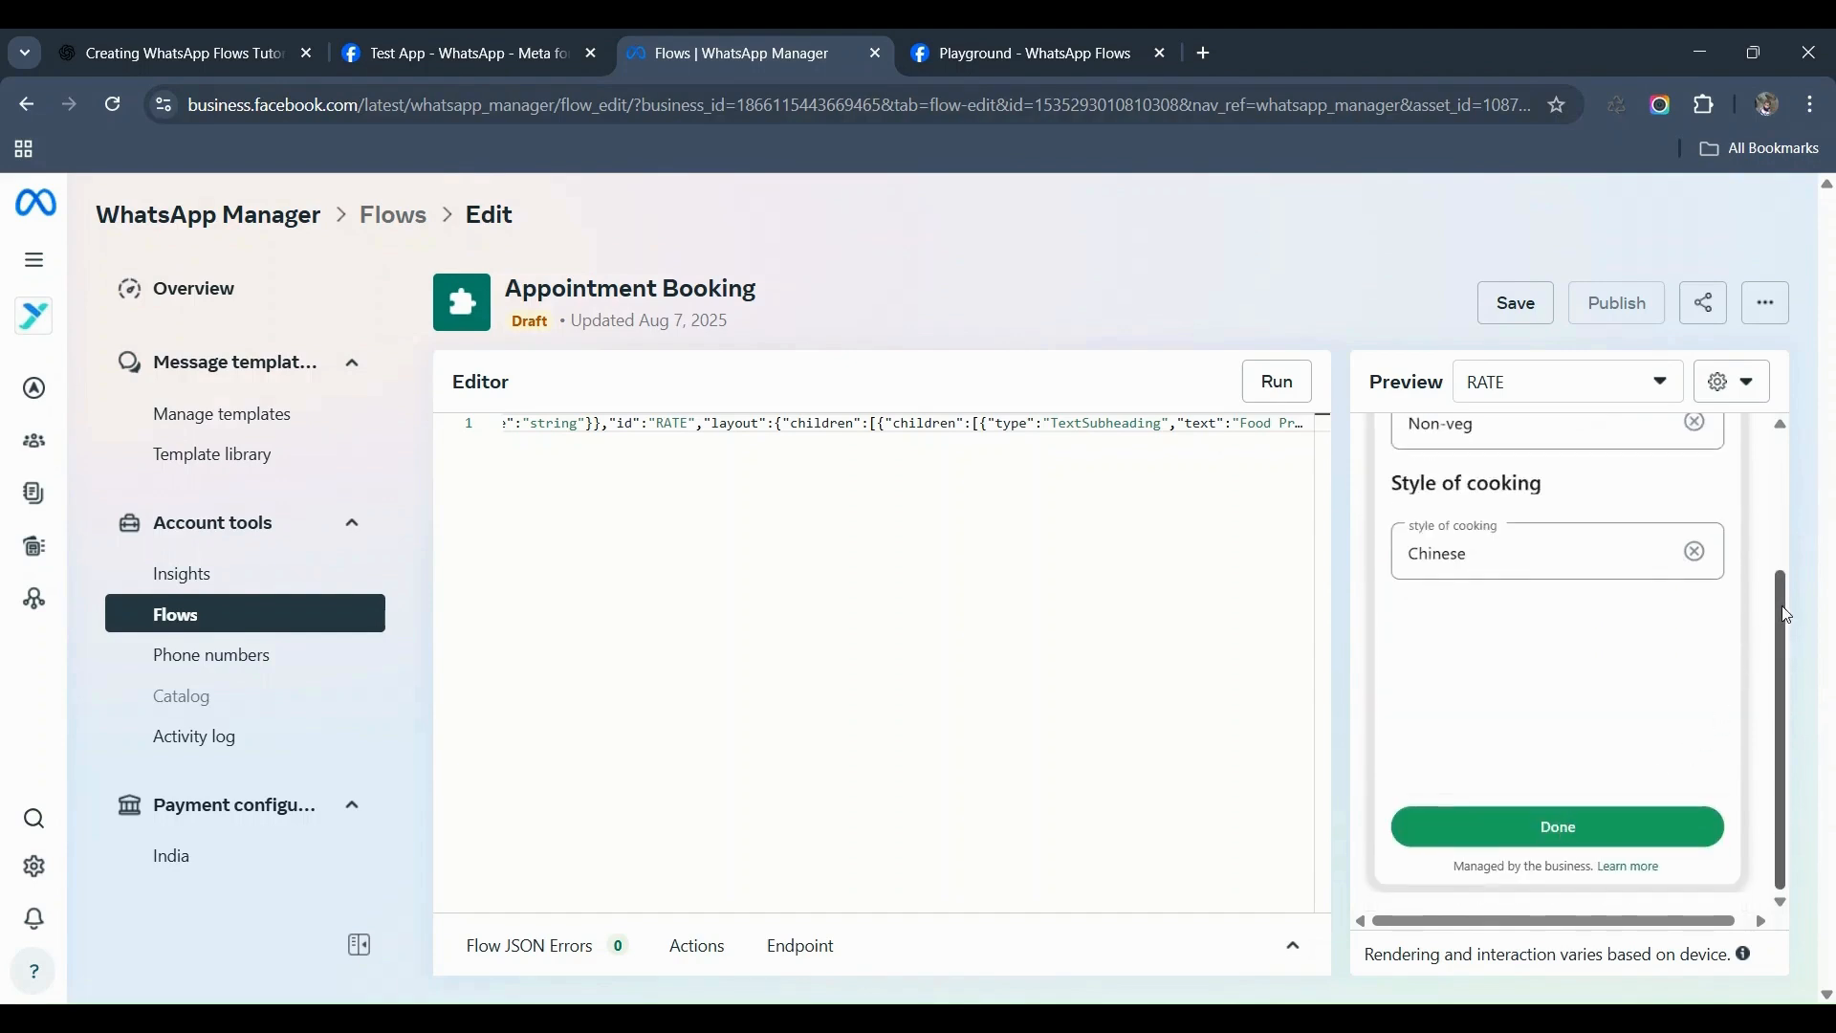
pyautogui.scroll(3, 1788, 615)
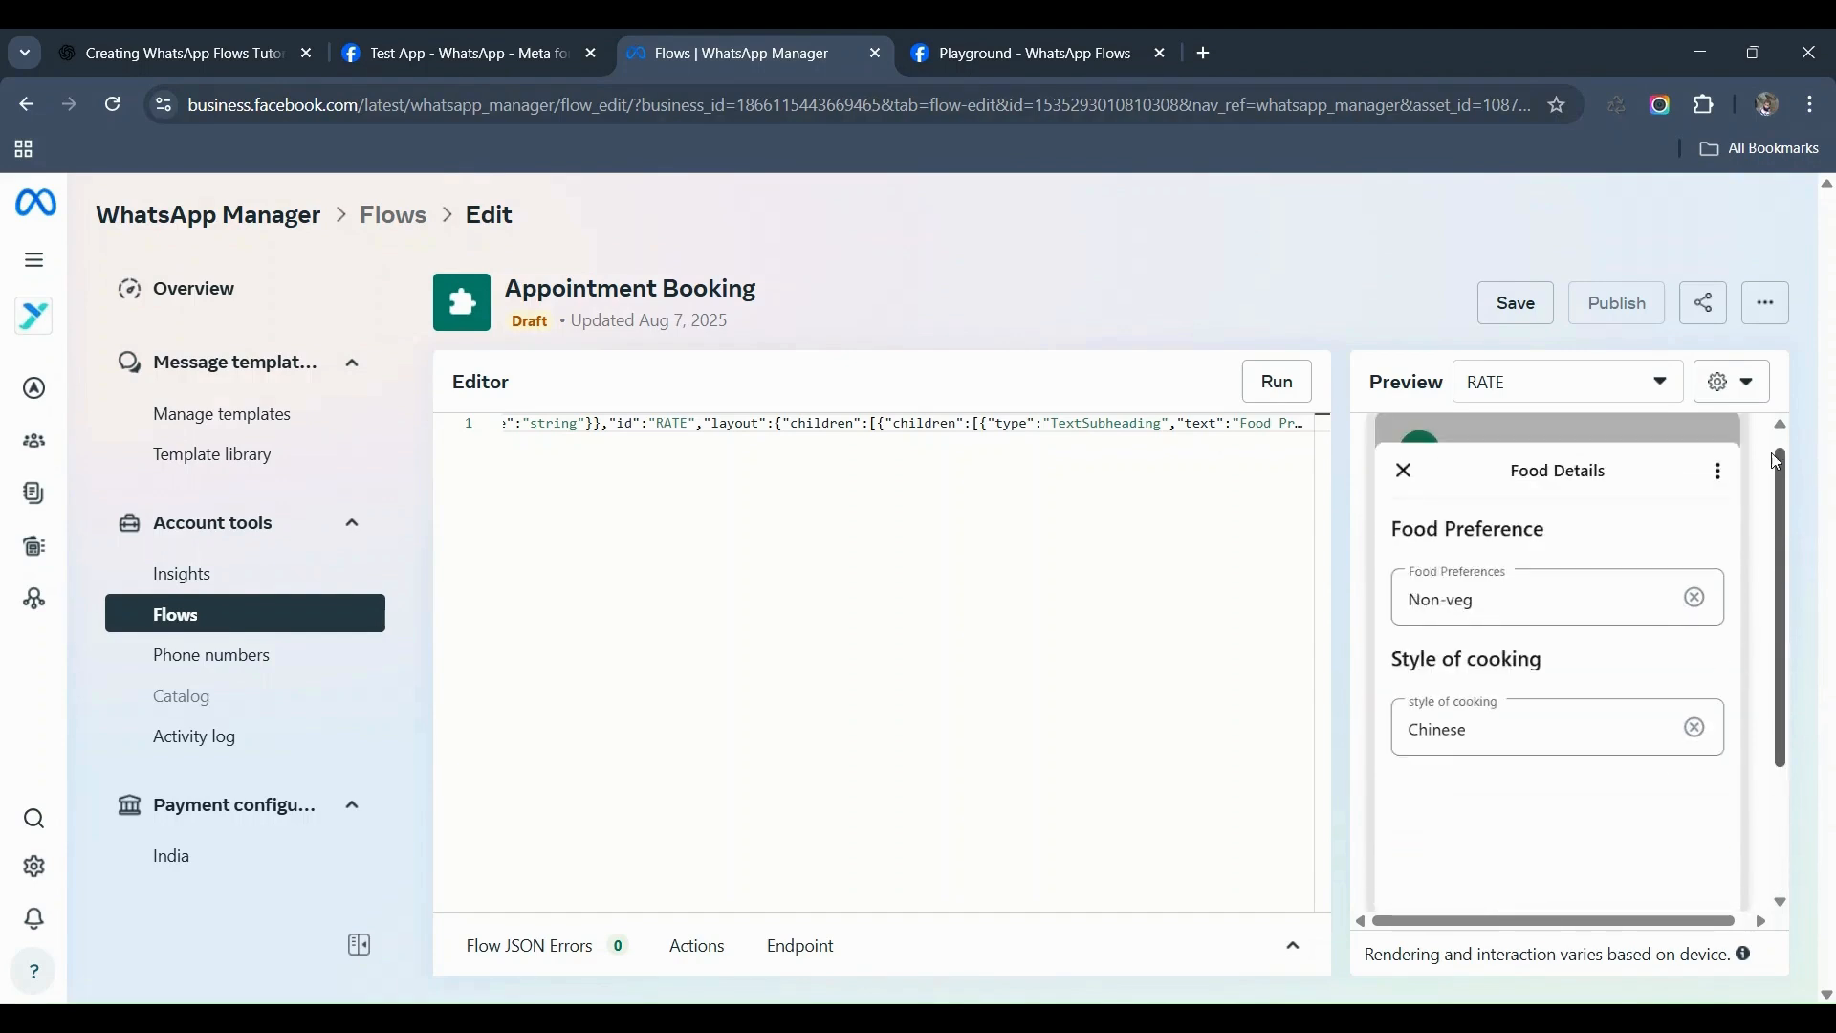
# Step: On the RECOMMEND preview, enter 5 persons and an 8 Aug 2025 check-in date, then save the flow
pyautogui.click(1525, 386)
pyautogui.click(1507, 450)
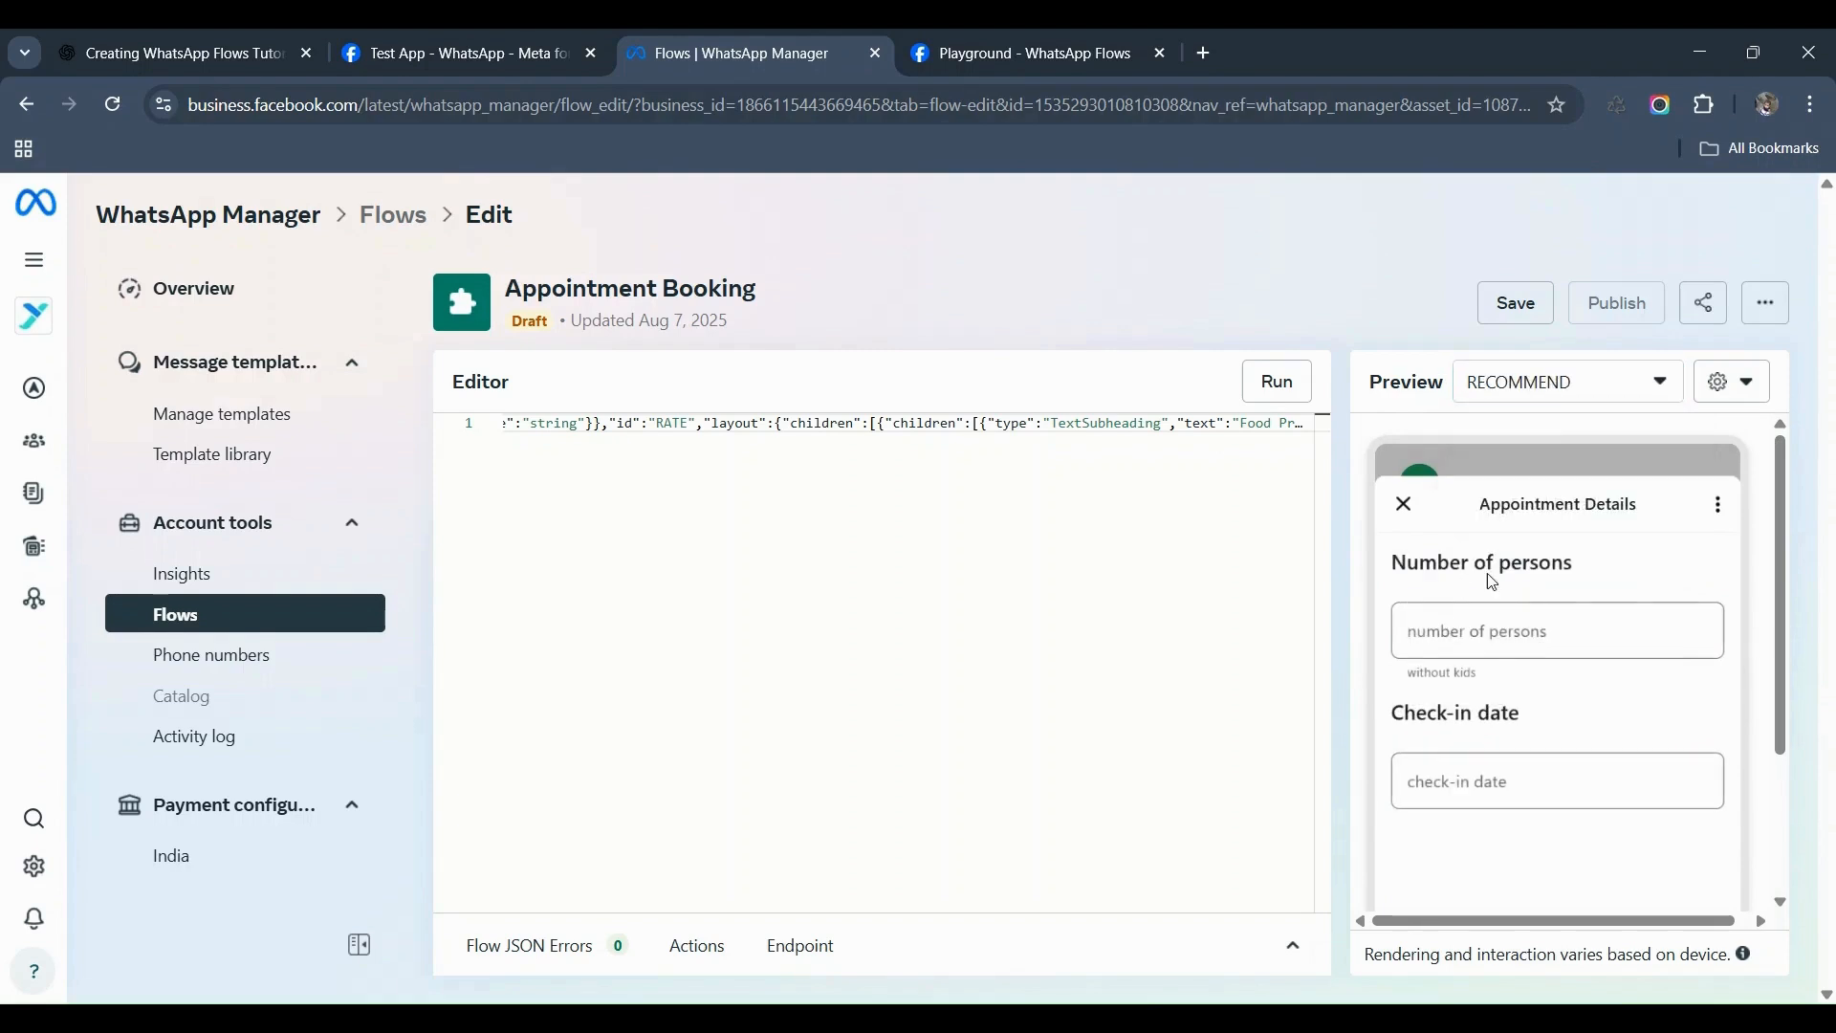
pyautogui.click(1493, 631)
pyautogui.write('5')
pyautogui.click(1502, 786)
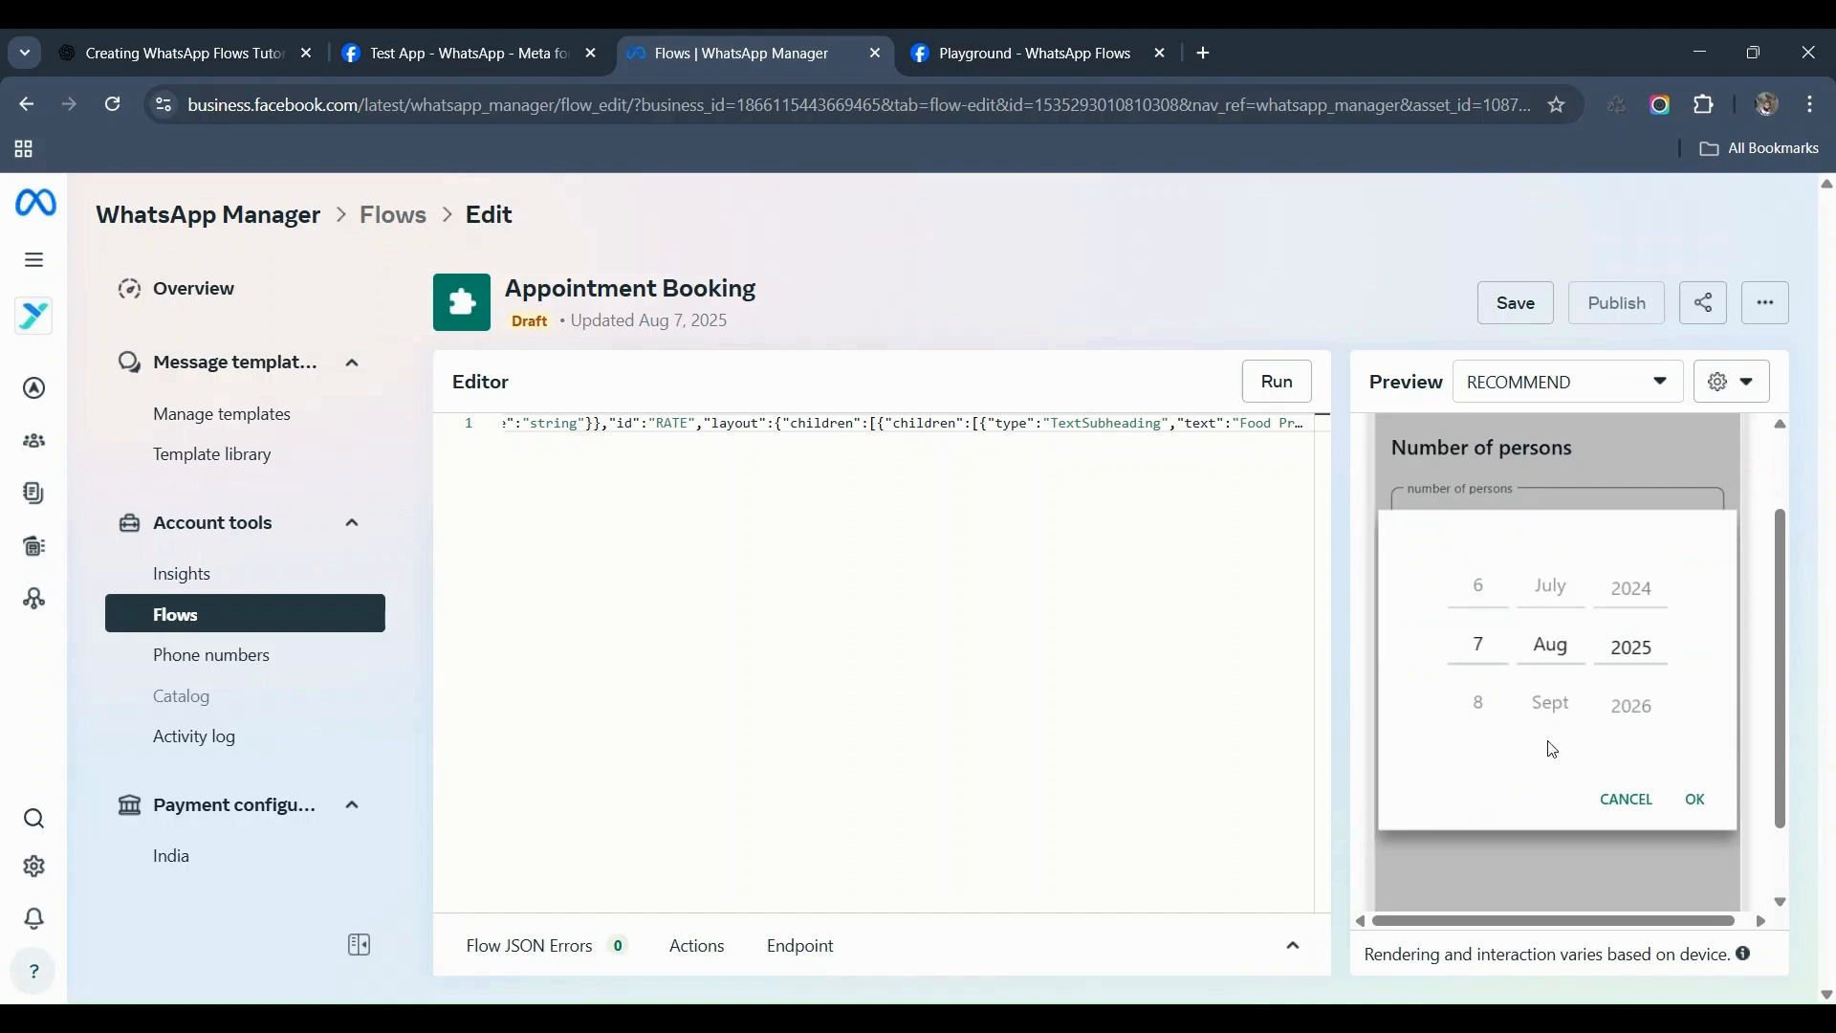
pyautogui.click(1480, 705)
pyautogui.click(1698, 801)
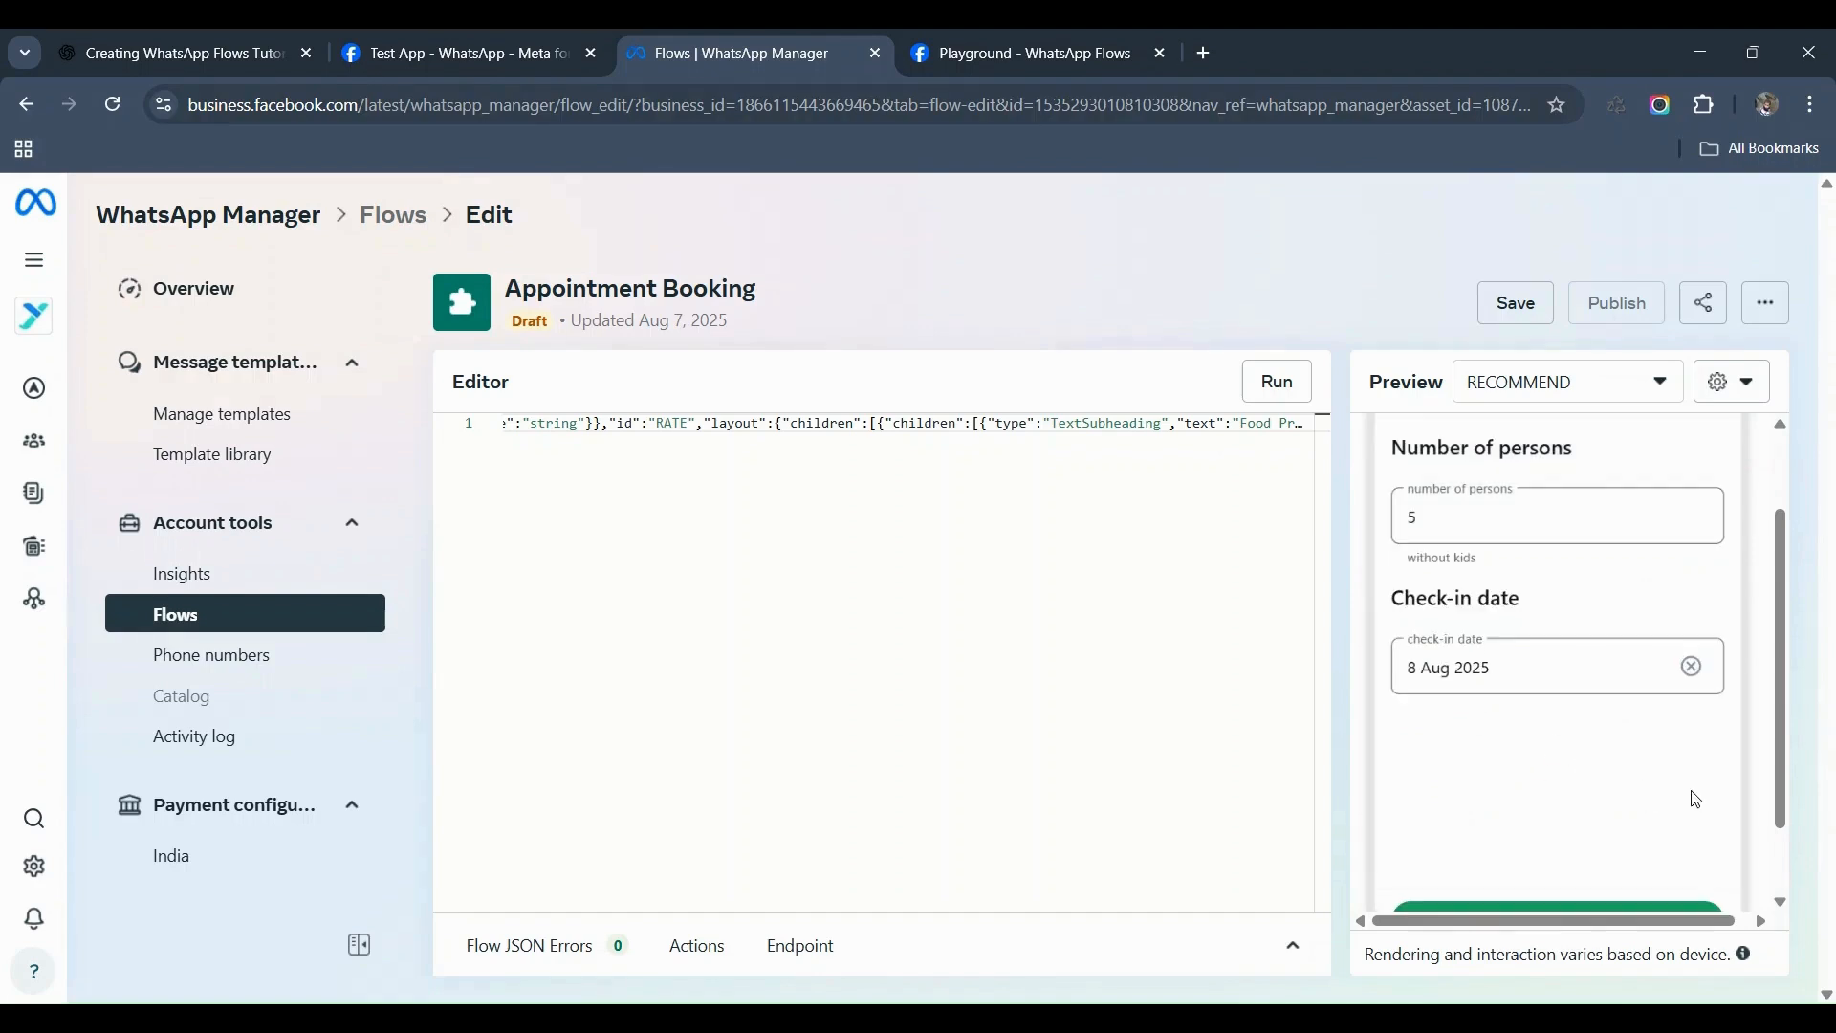
pyautogui.moveTo(1782, 687); pyautogui.dragTo(1762, 614)
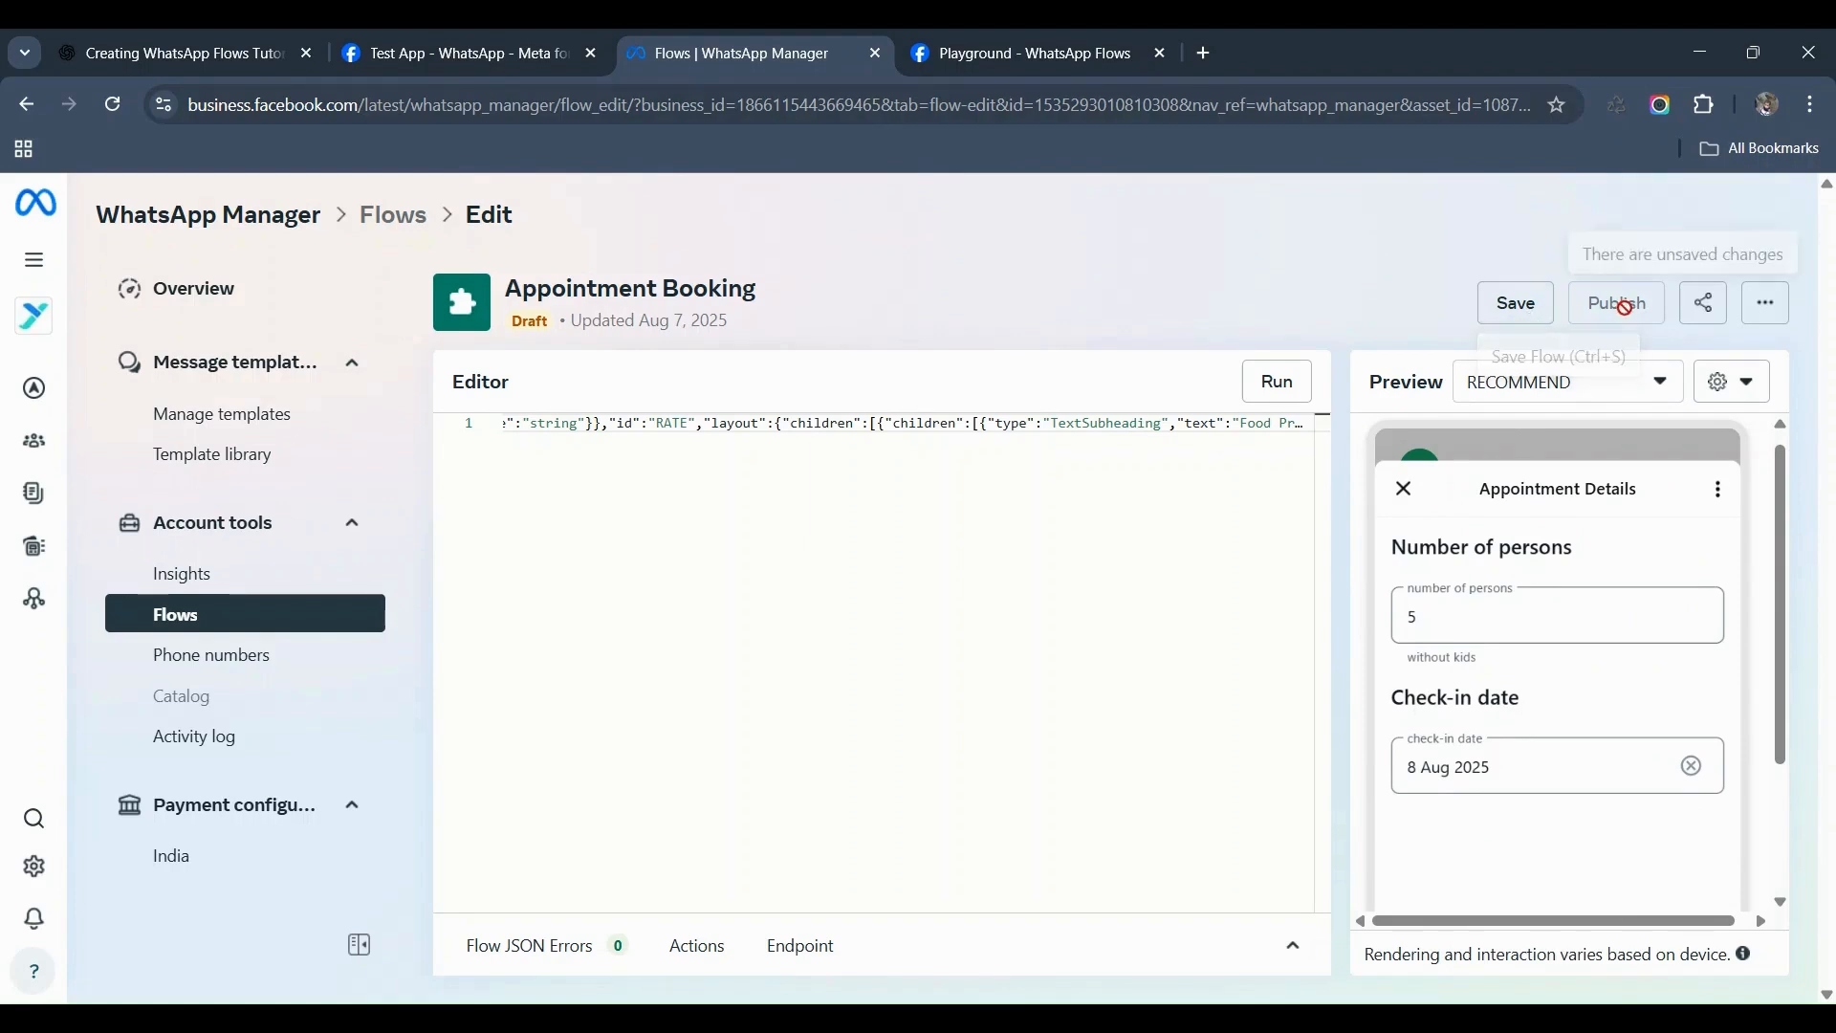
pyautogui.click(1525, 316)
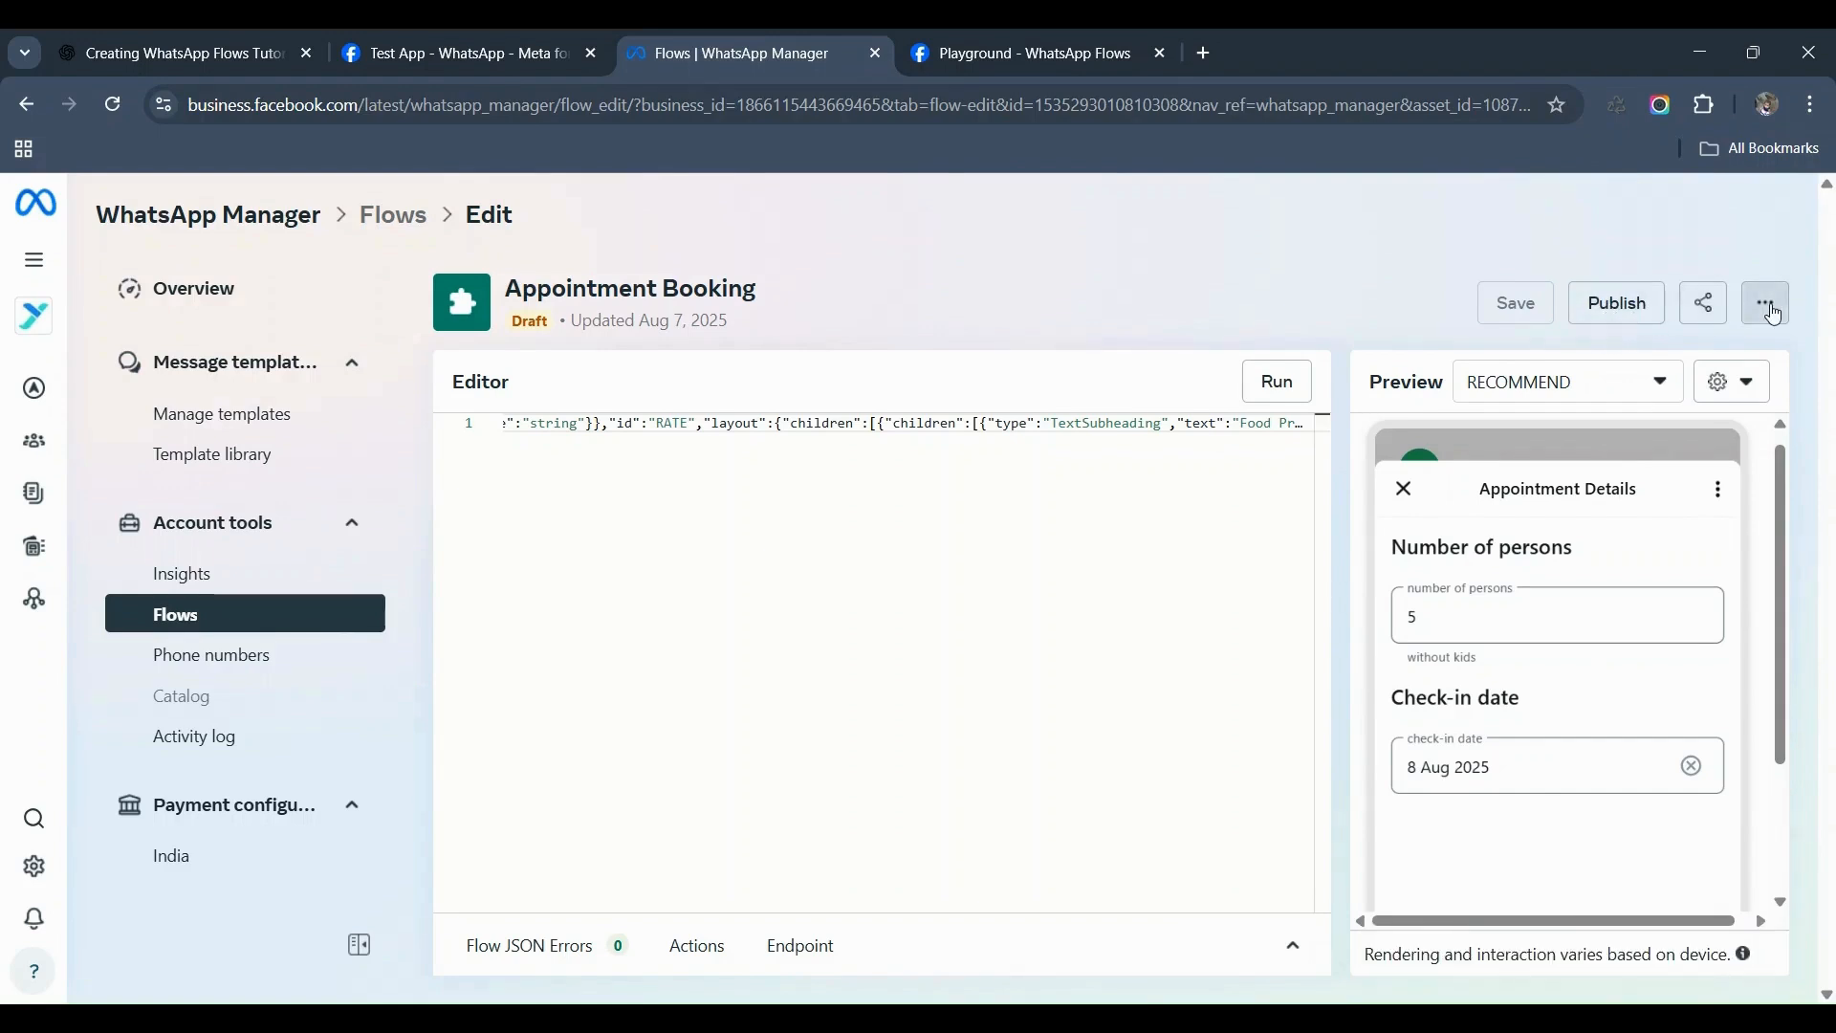
# Step: Send the flow as a test to the chosen recipient number, starting on Appointment Details (RECOMMEND)
pyautogui.click(1760, 306)
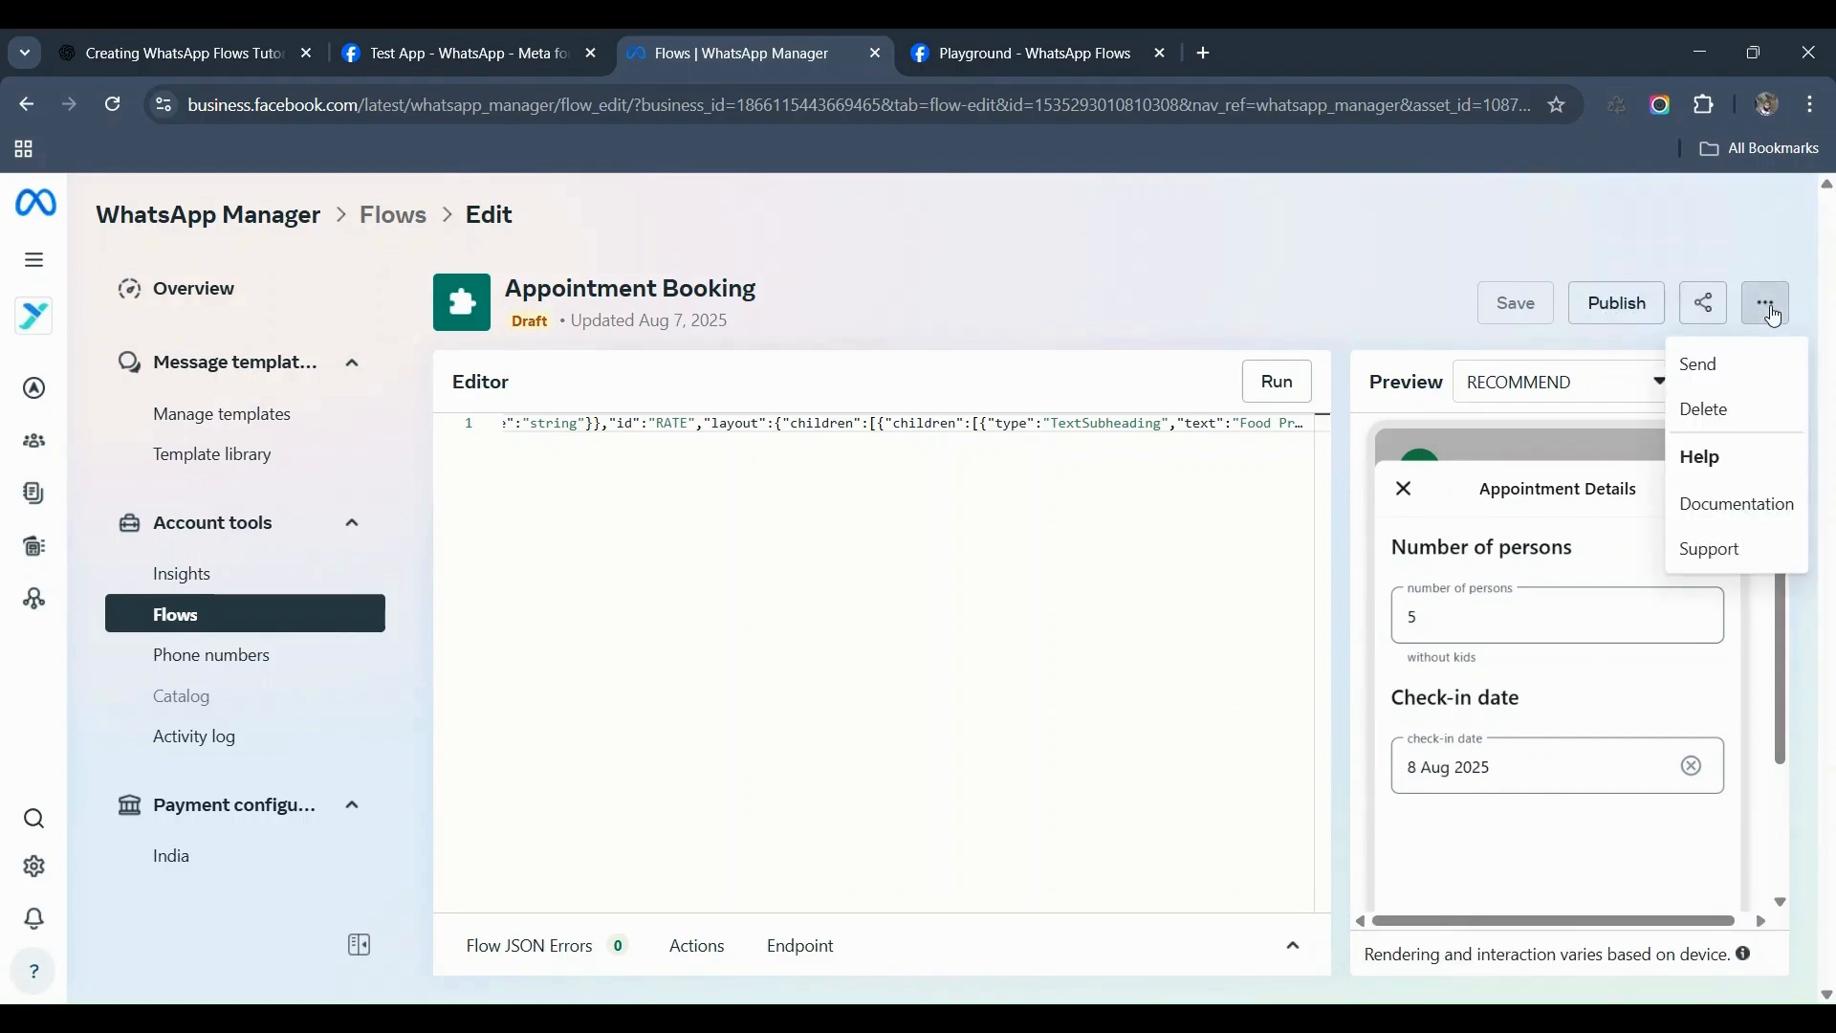
pyautogui.click(1709, 364)
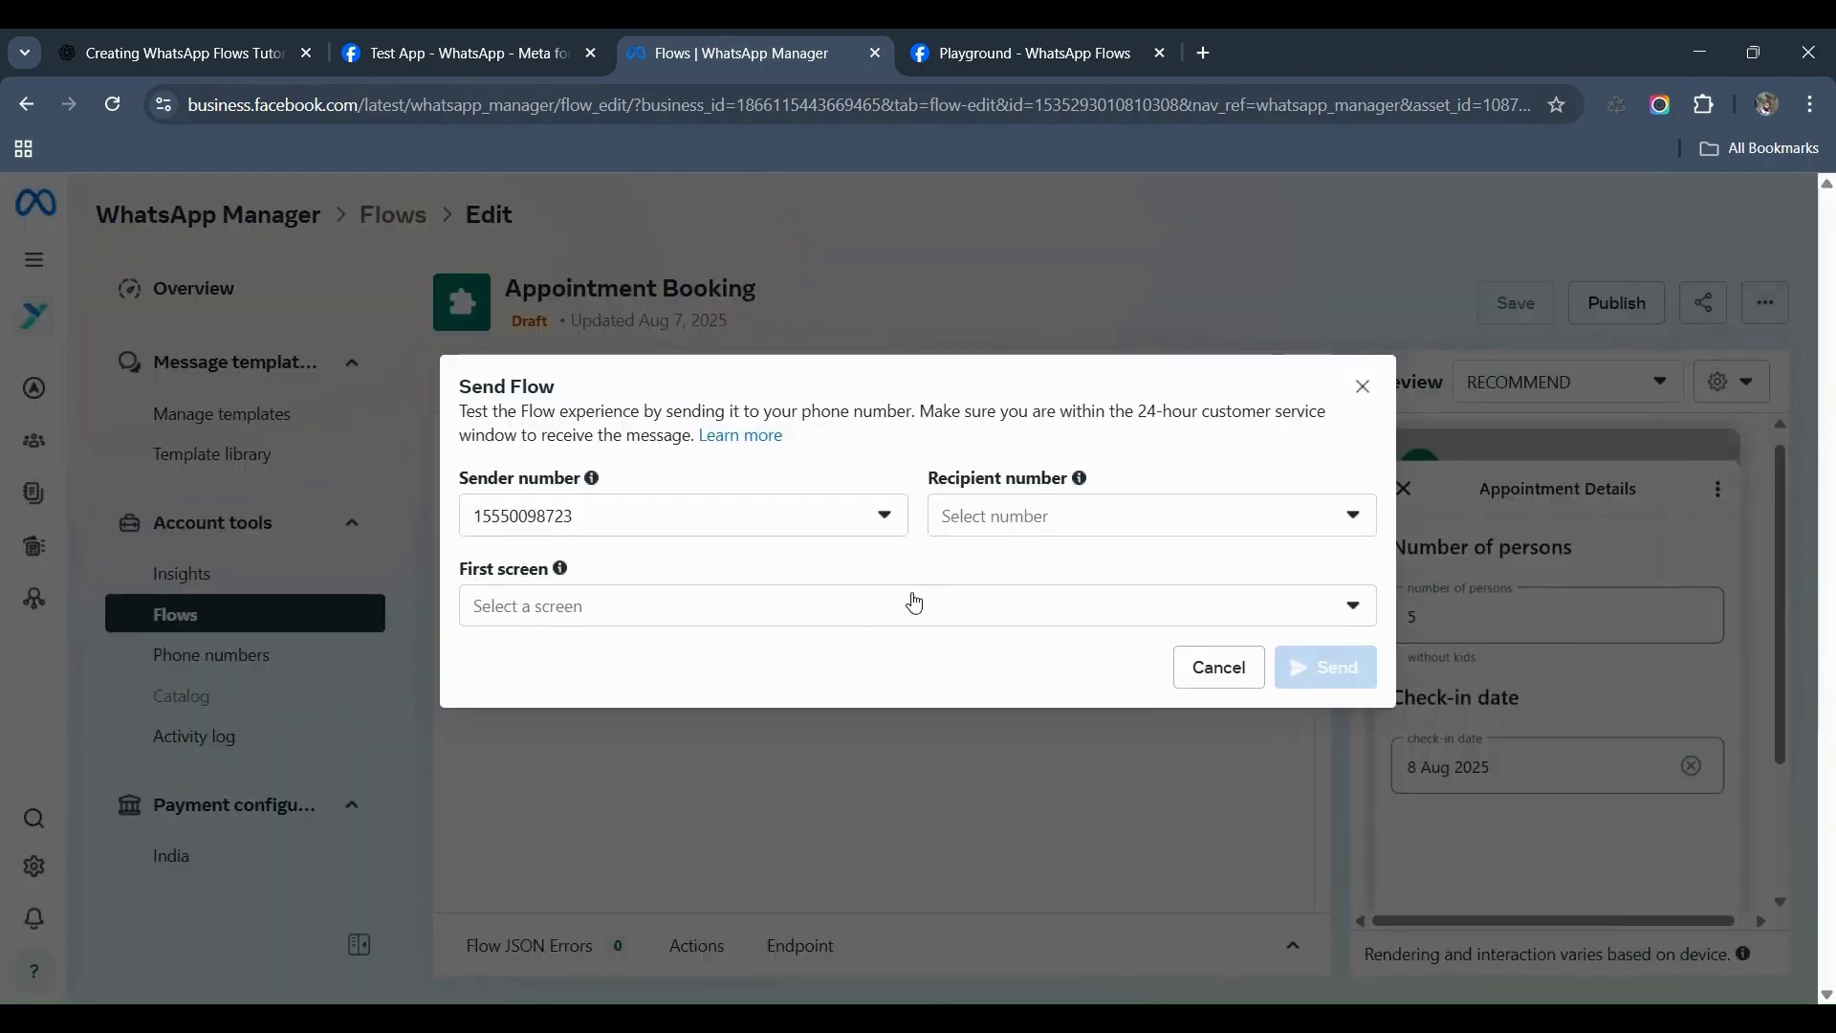
pyautogui.click(1107, 514)
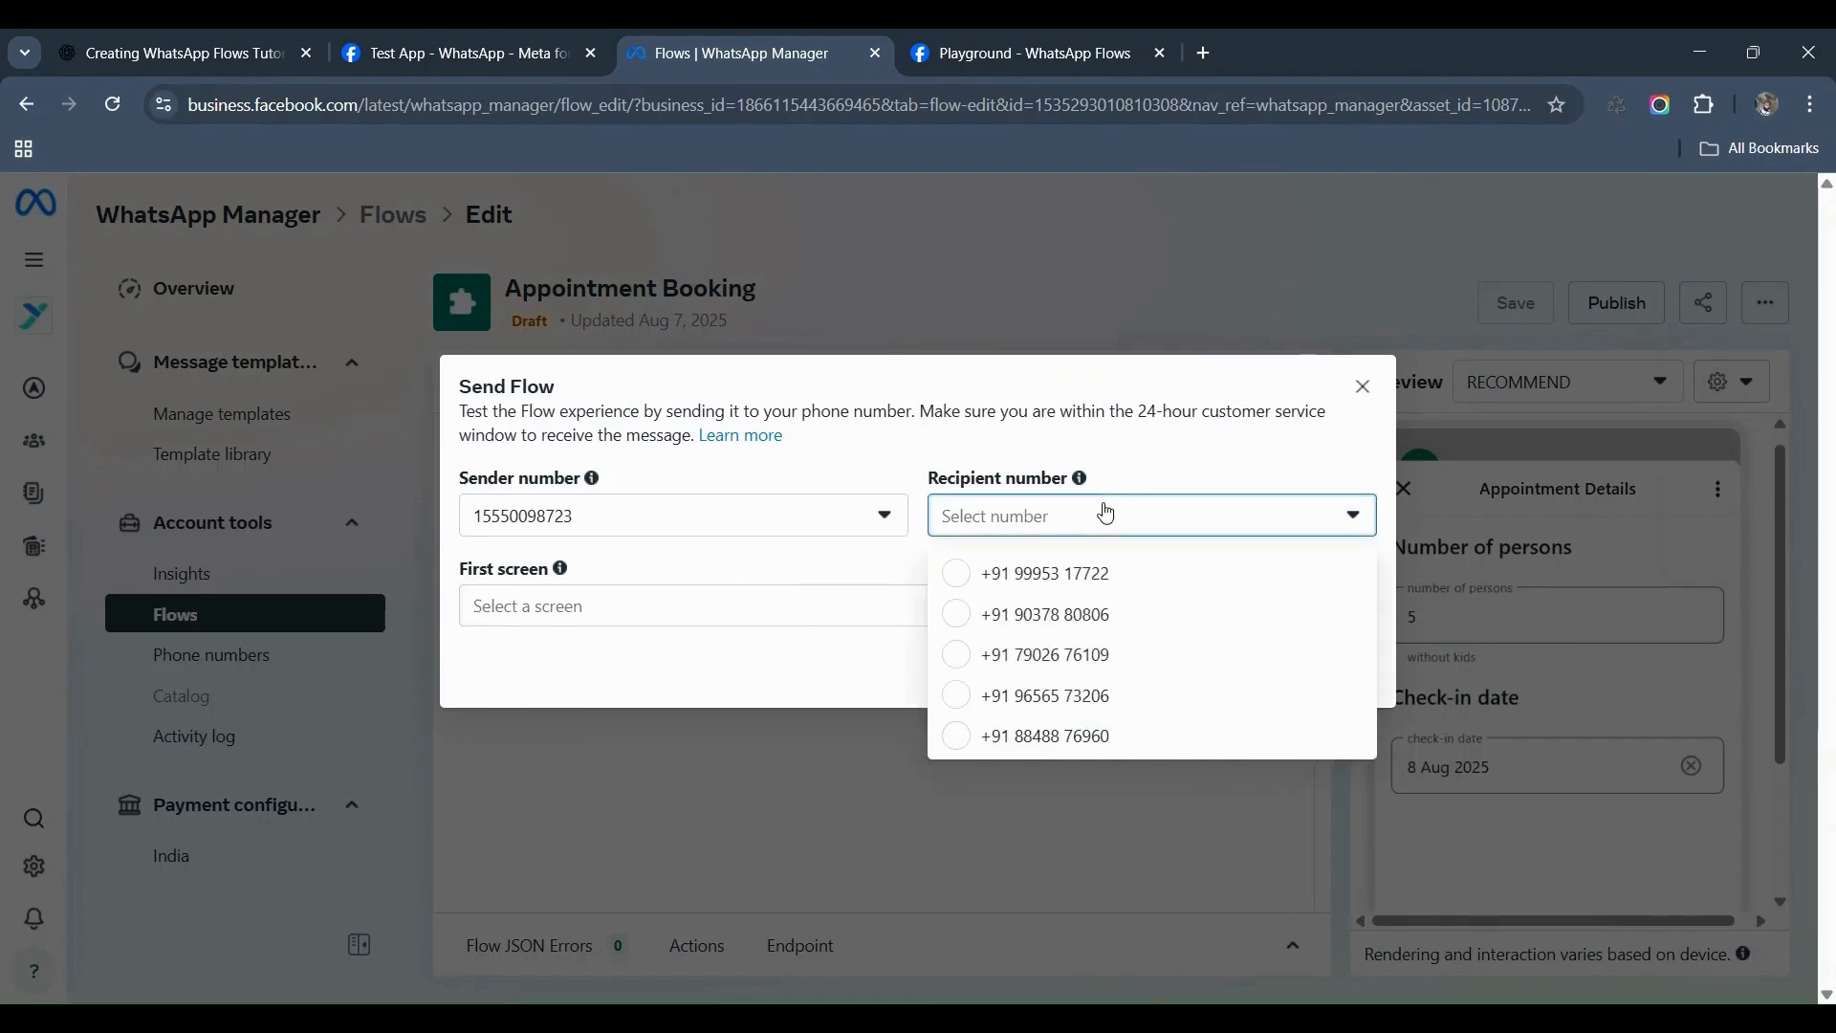
pyautogui.click(1107, 699)
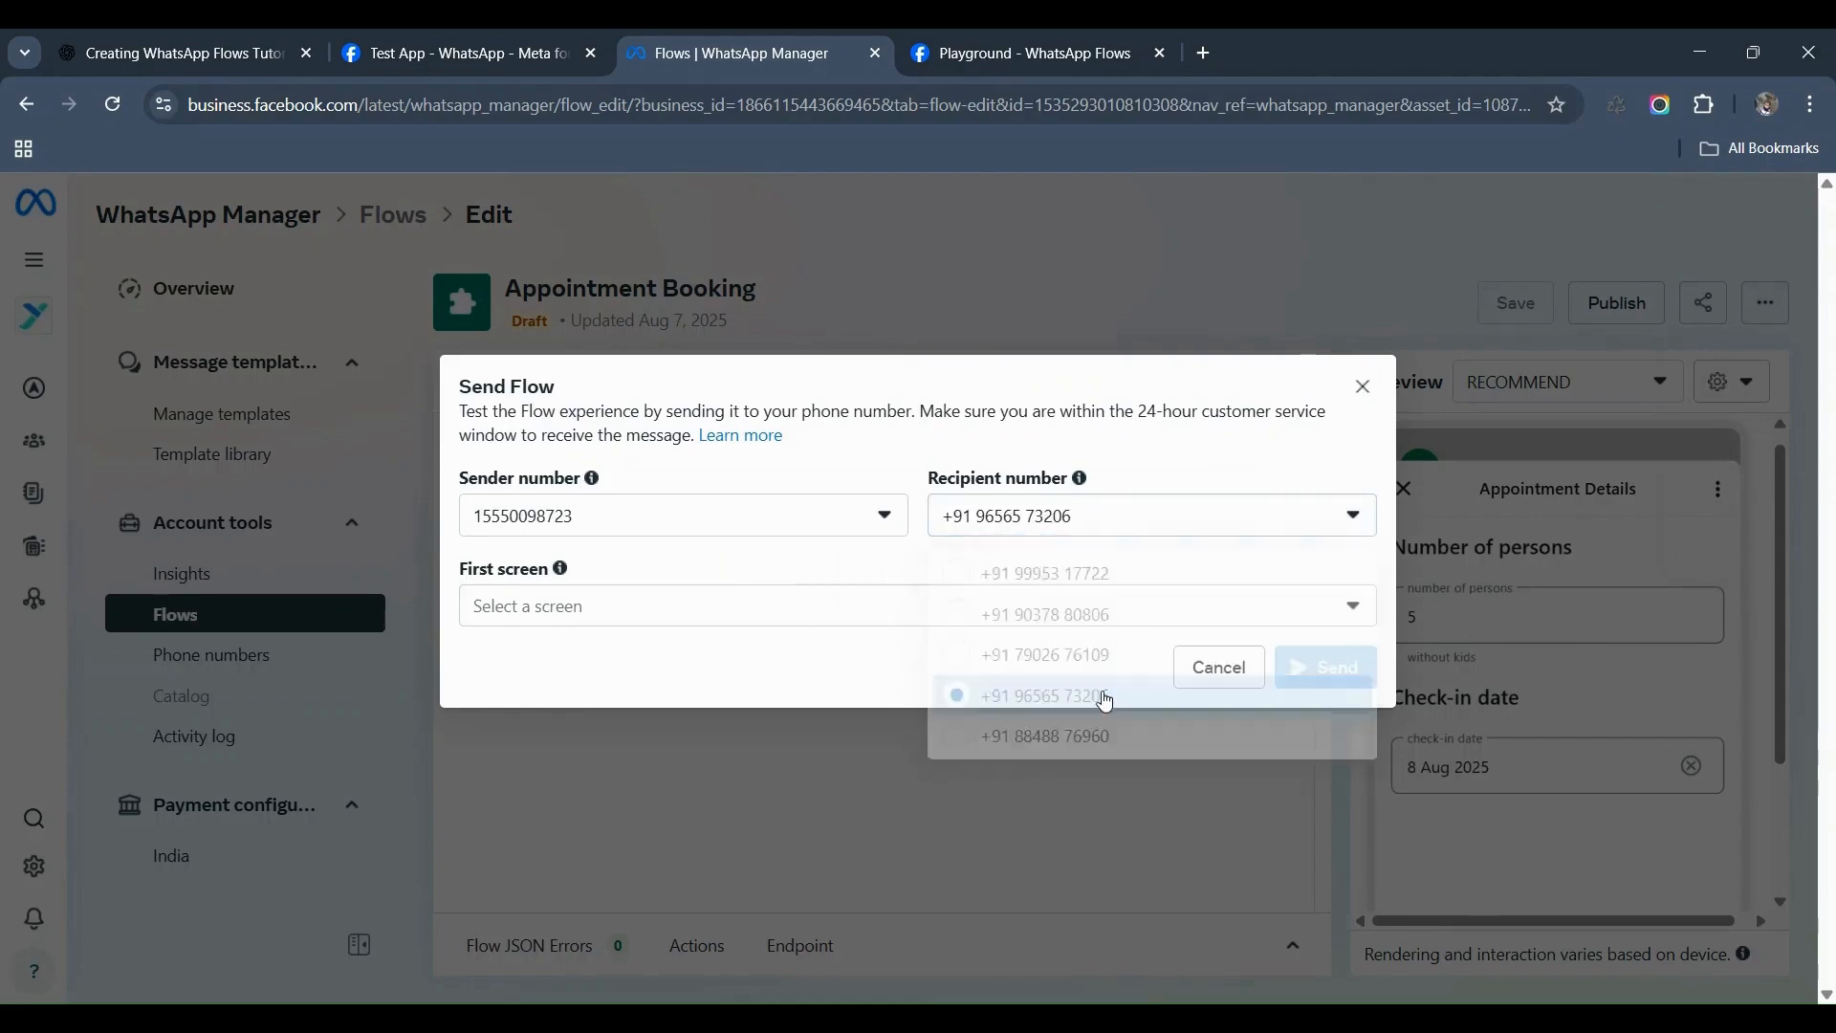
pyautogui.click(669, 608)
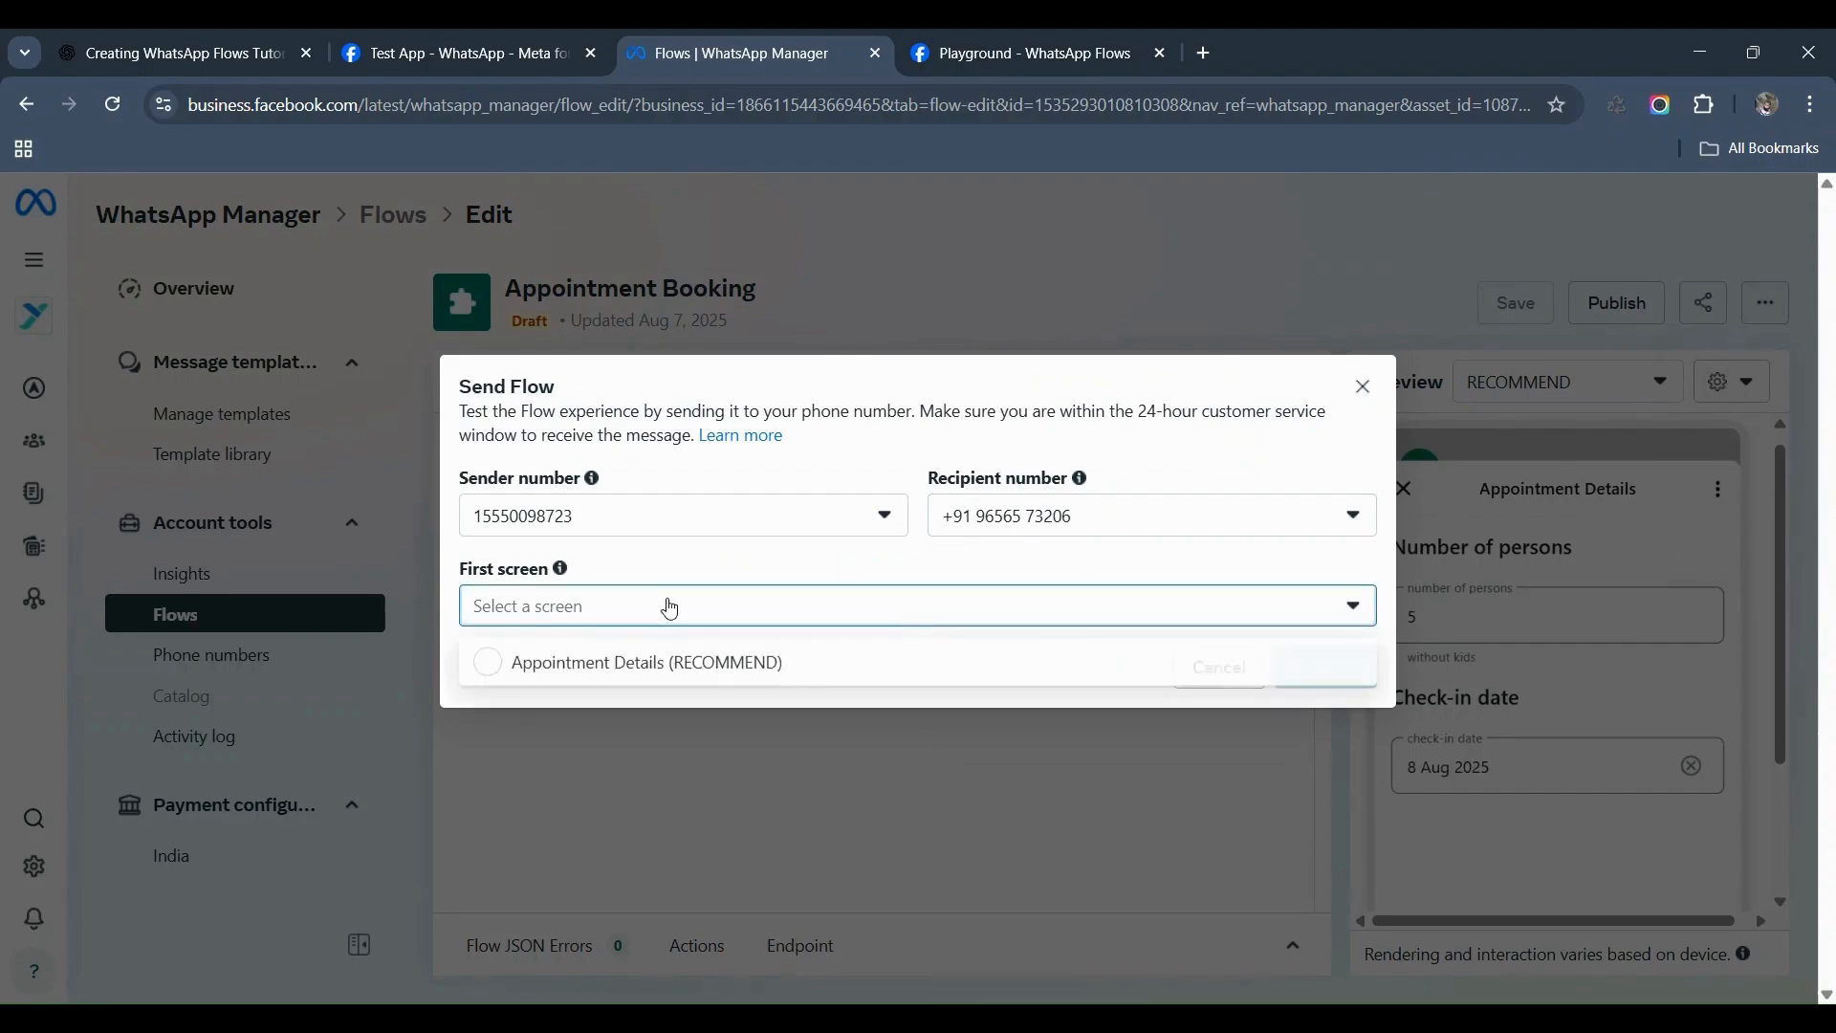
pyautogui.click(880, 669)
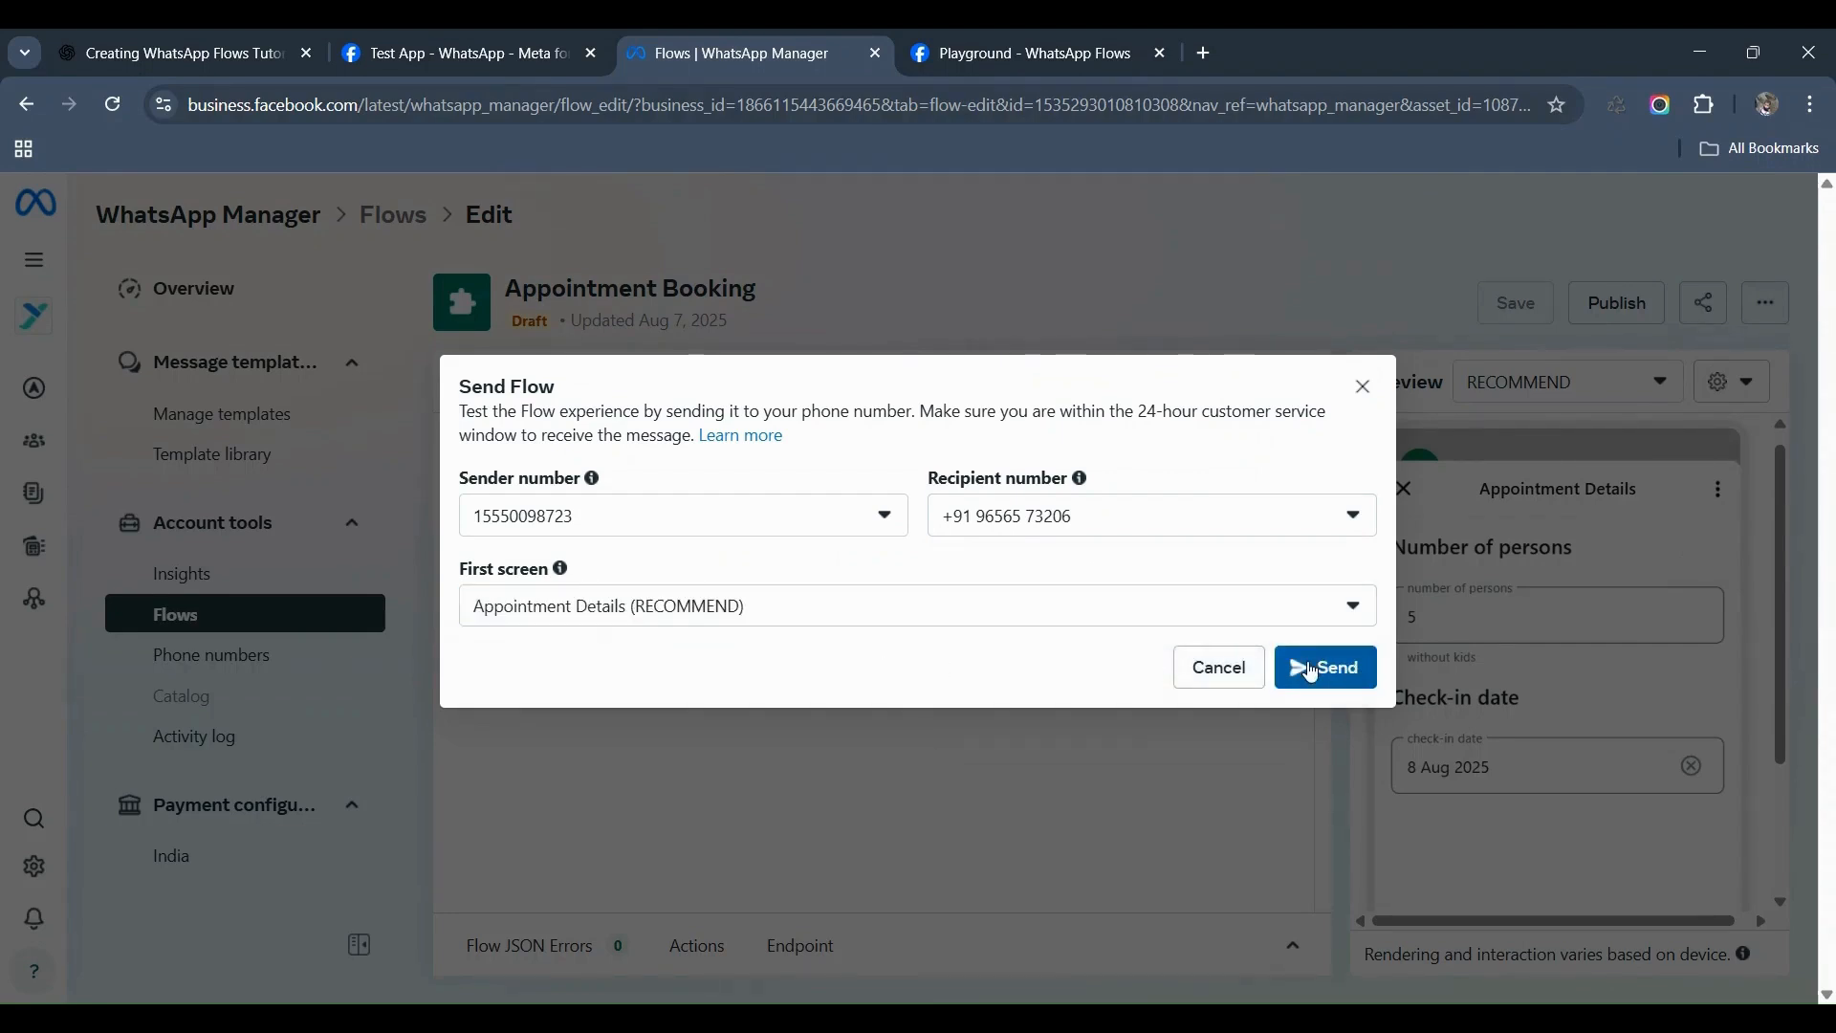
pyautogui.click(1311, 679)
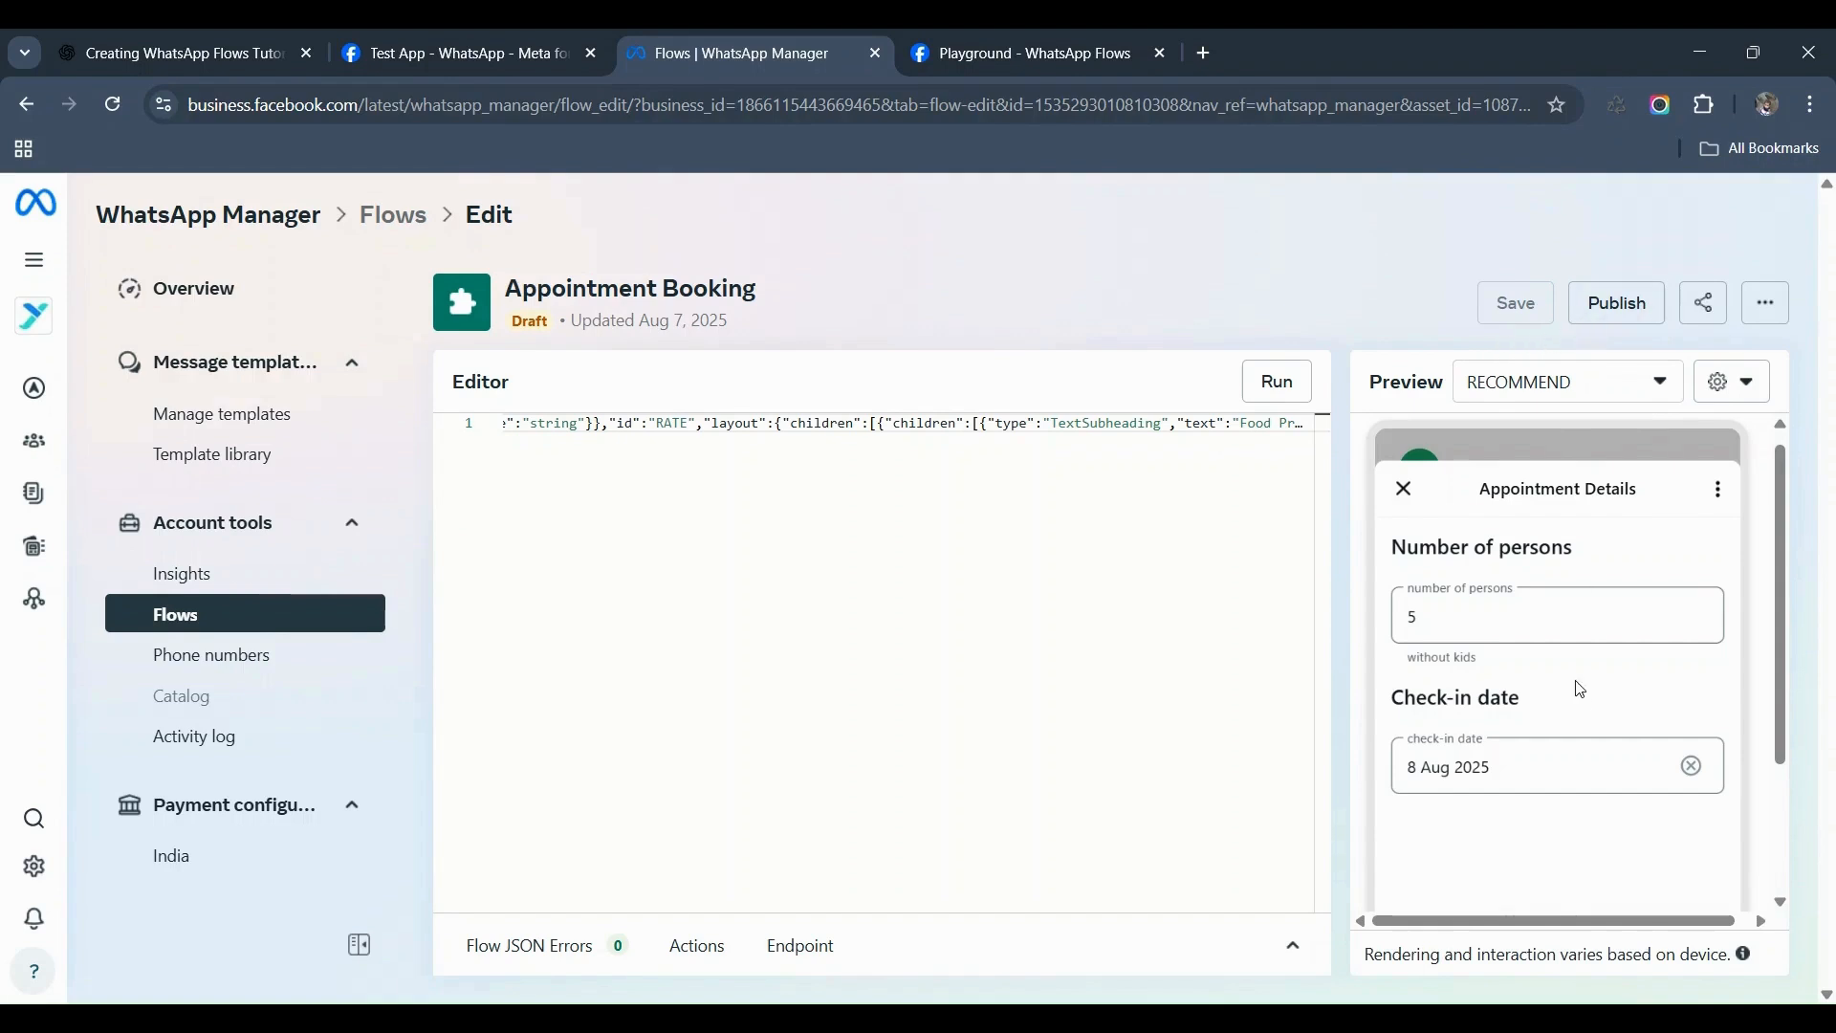
# Step: Publish the Appointment Booking flow, confirm it, and dismiss the success message
pyautogui.click(1619, 304)
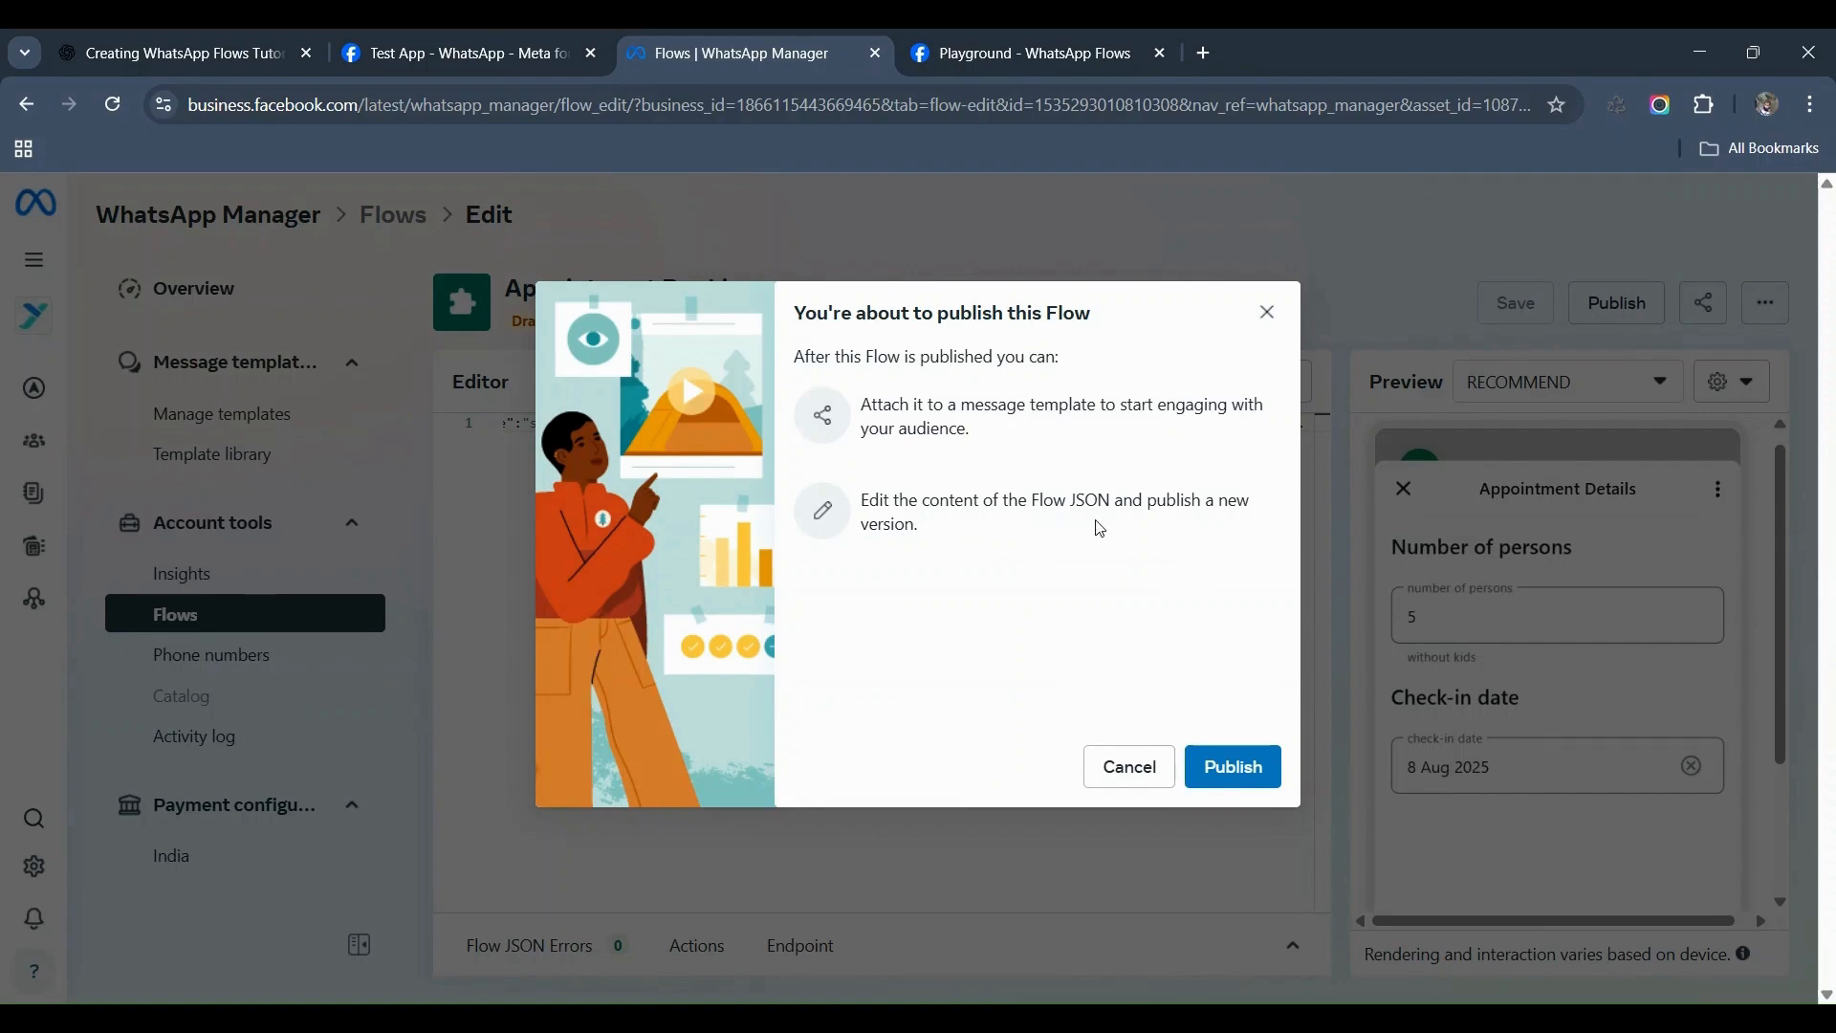
pyautogui.click(1230, 780)
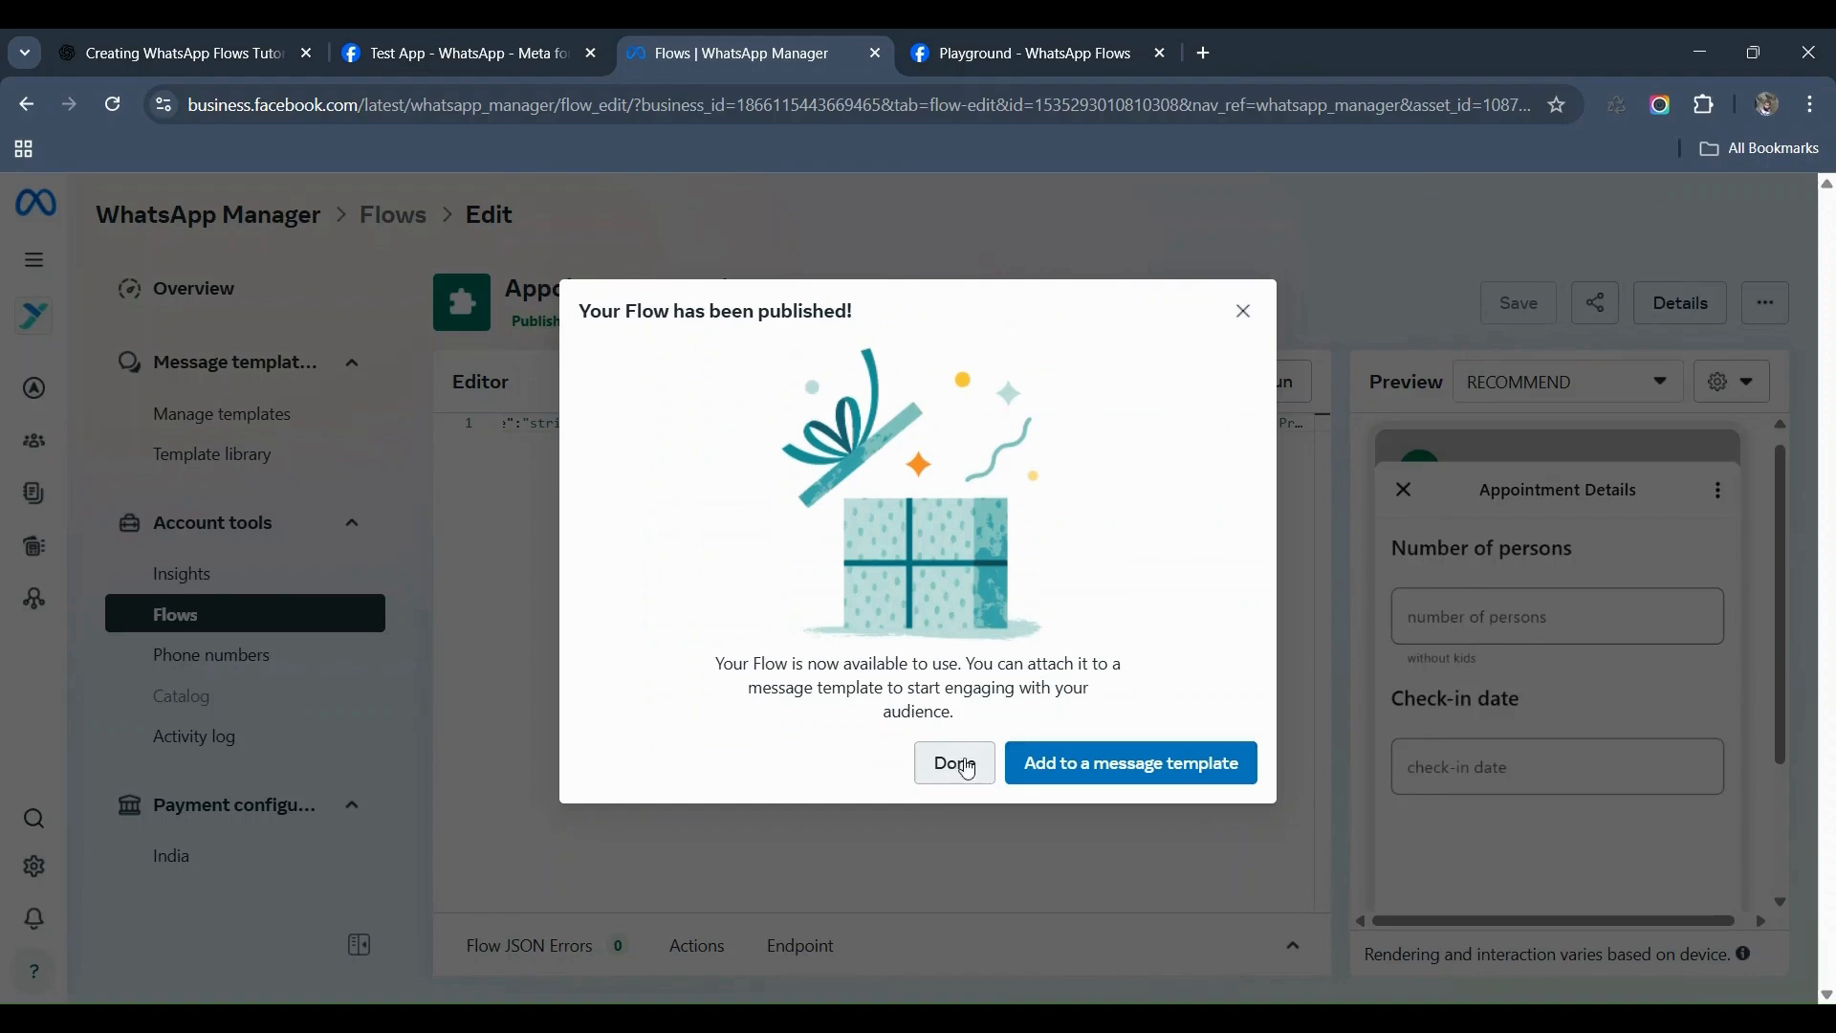
pyautogui.click(1060, 779)
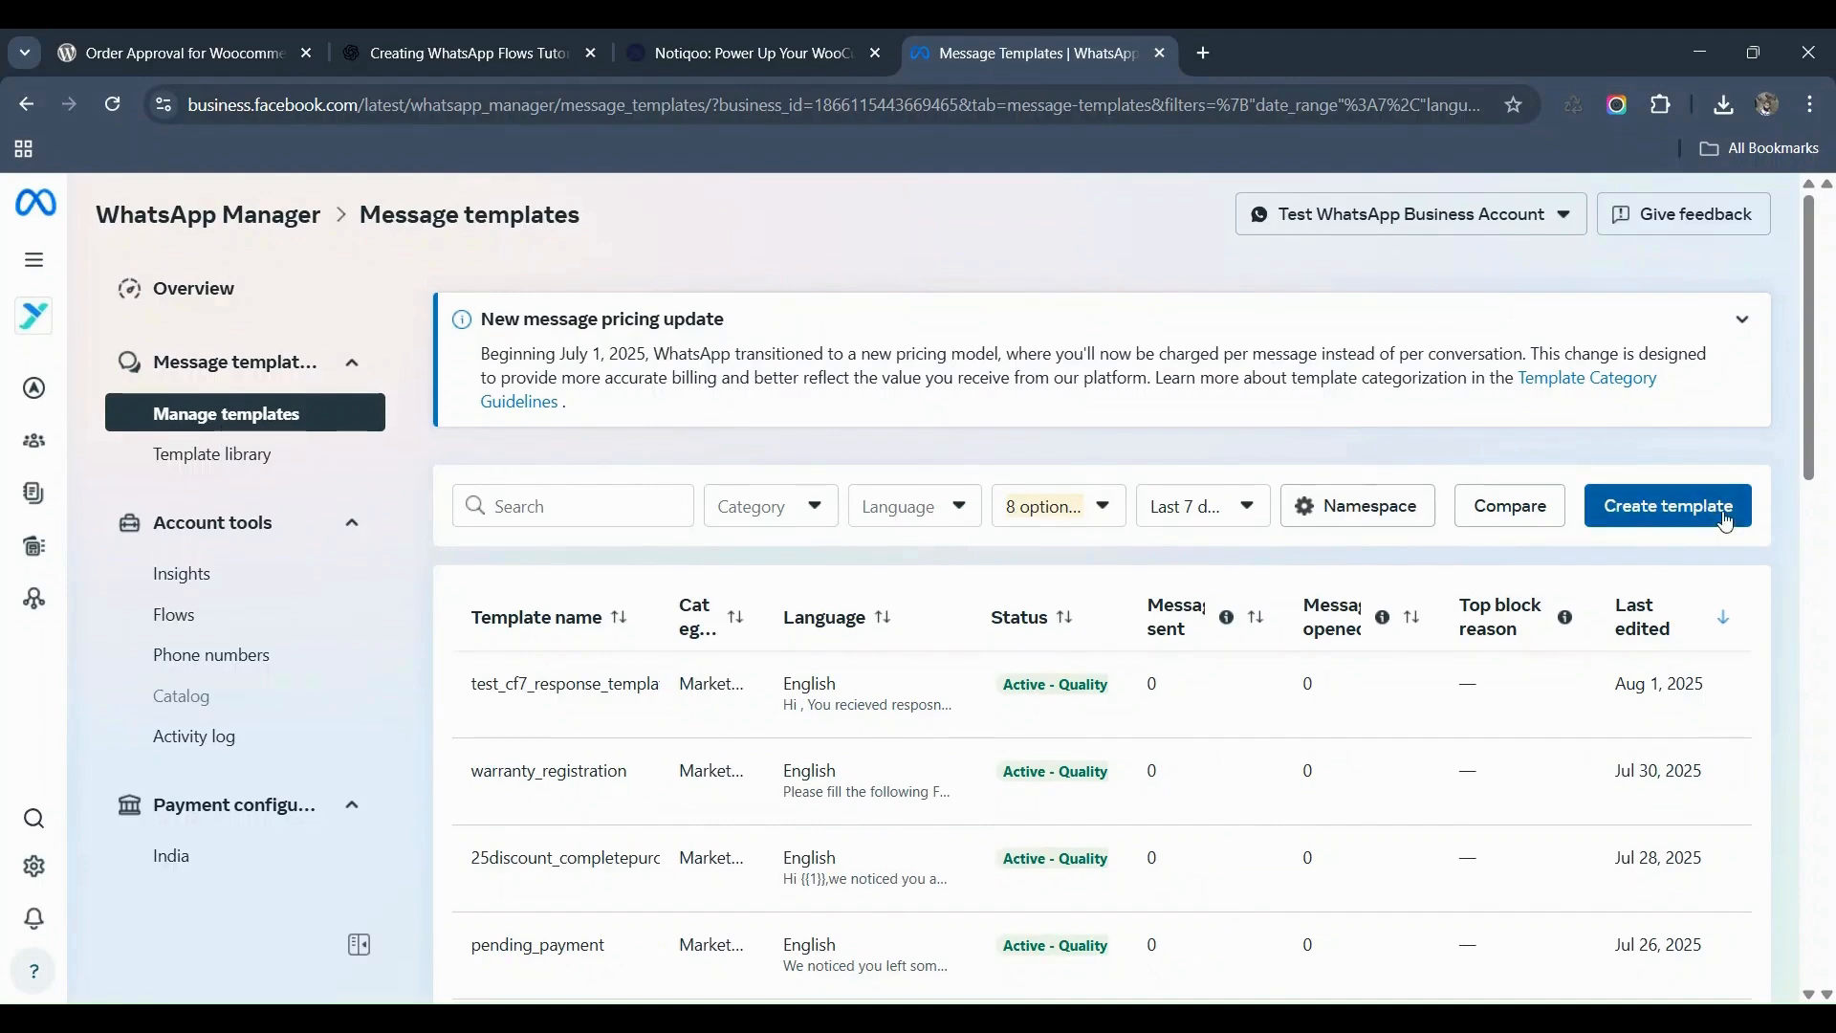
# Step: Create a new Marketing template of type Flows and proceed to its Edit template step
pyautogui.click(1669, 507)
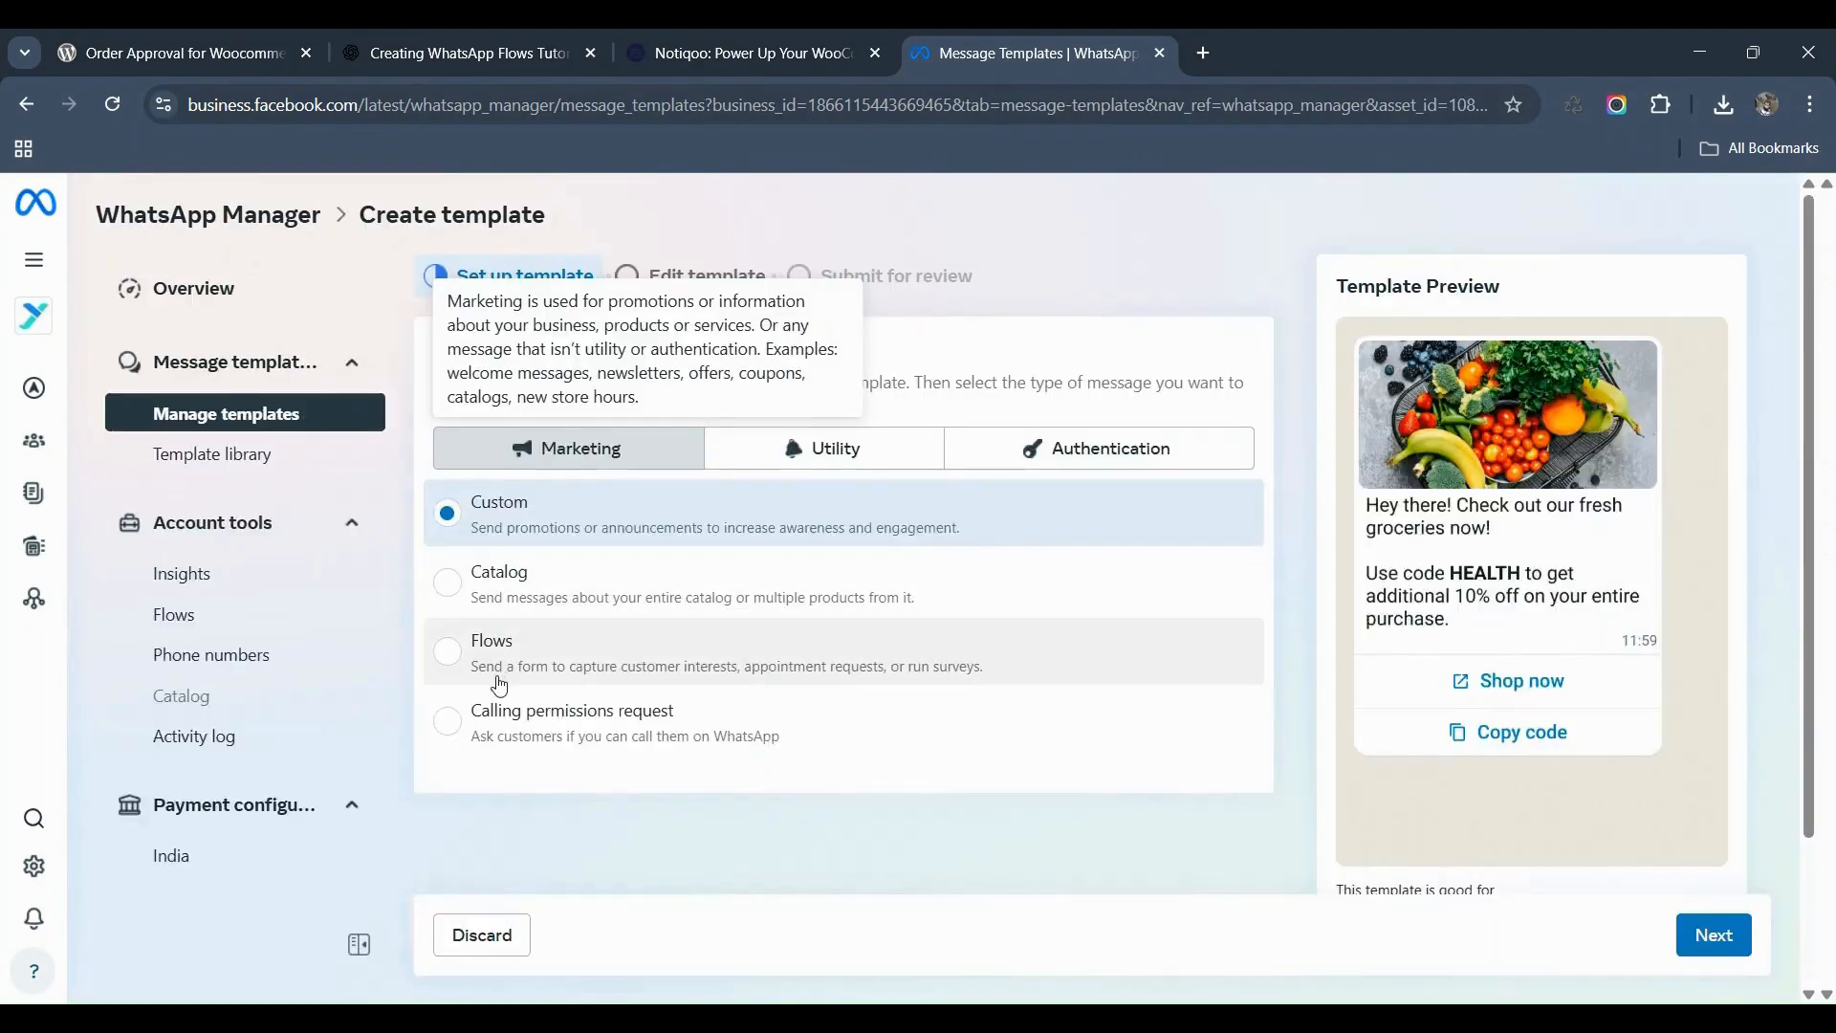
pyautogui.click(442, 660)
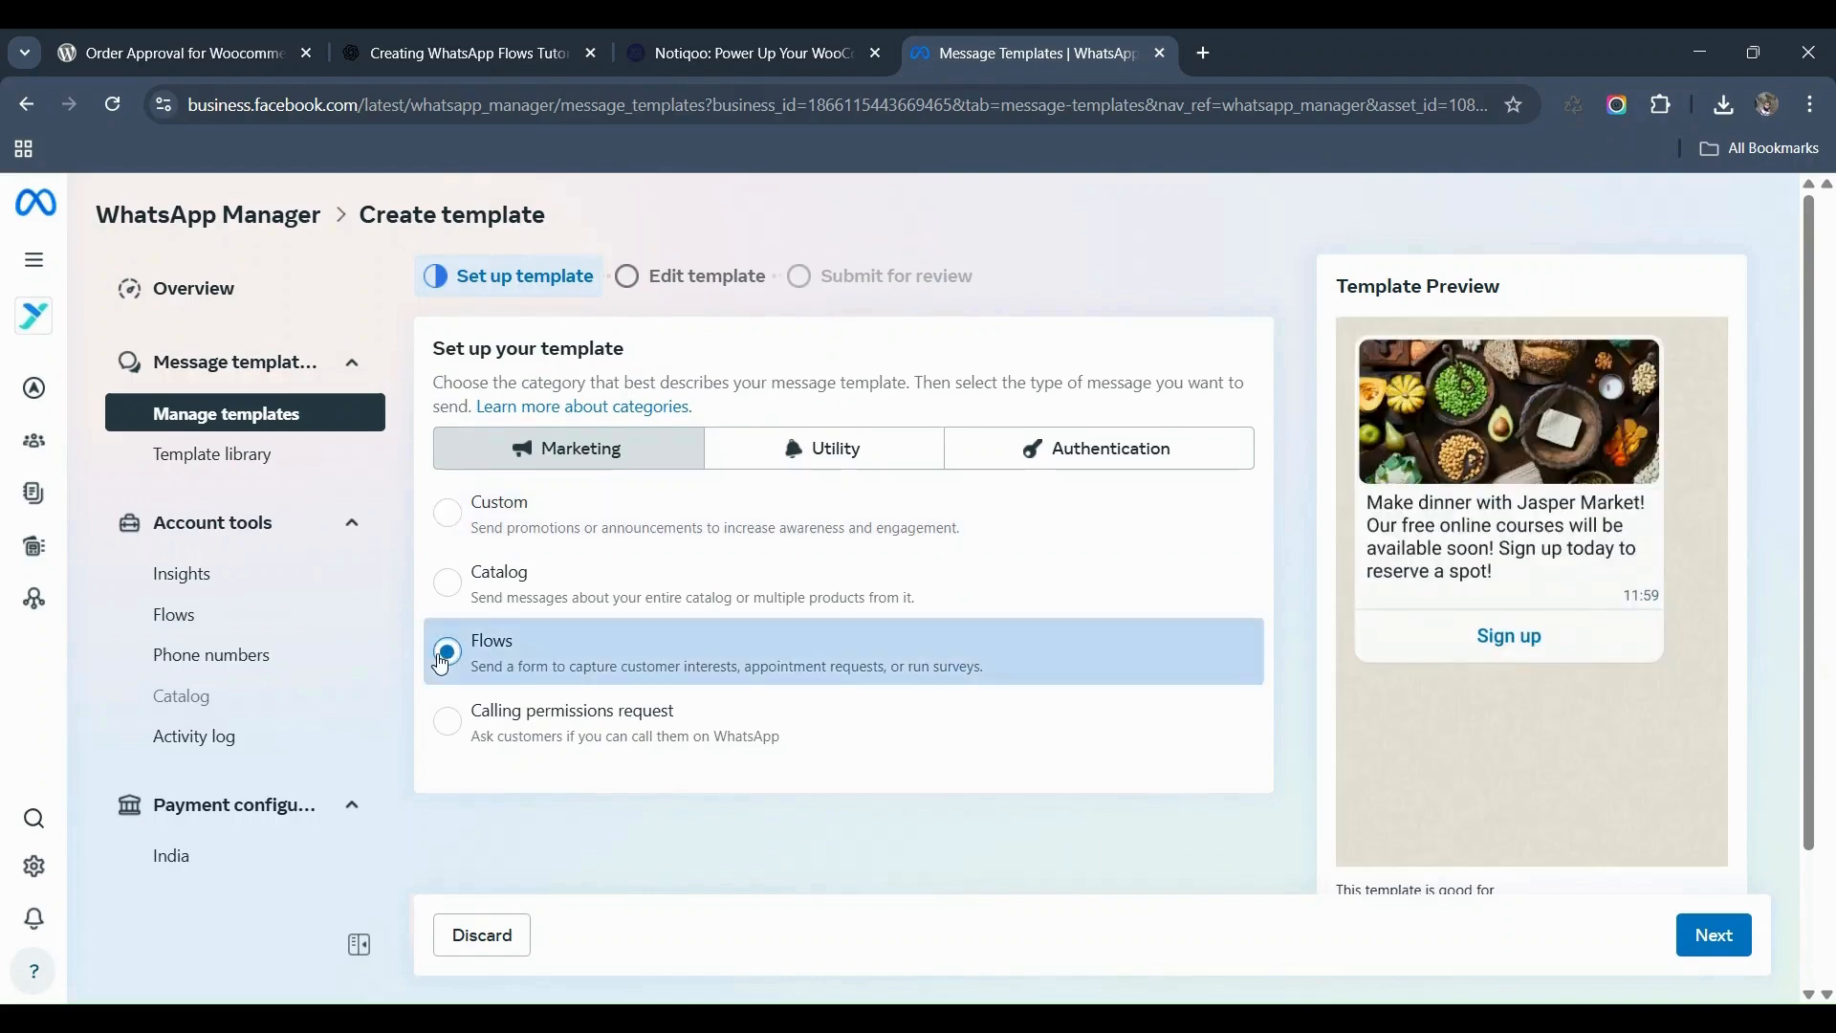
pyautogui.scroll(-3, 899, 711)
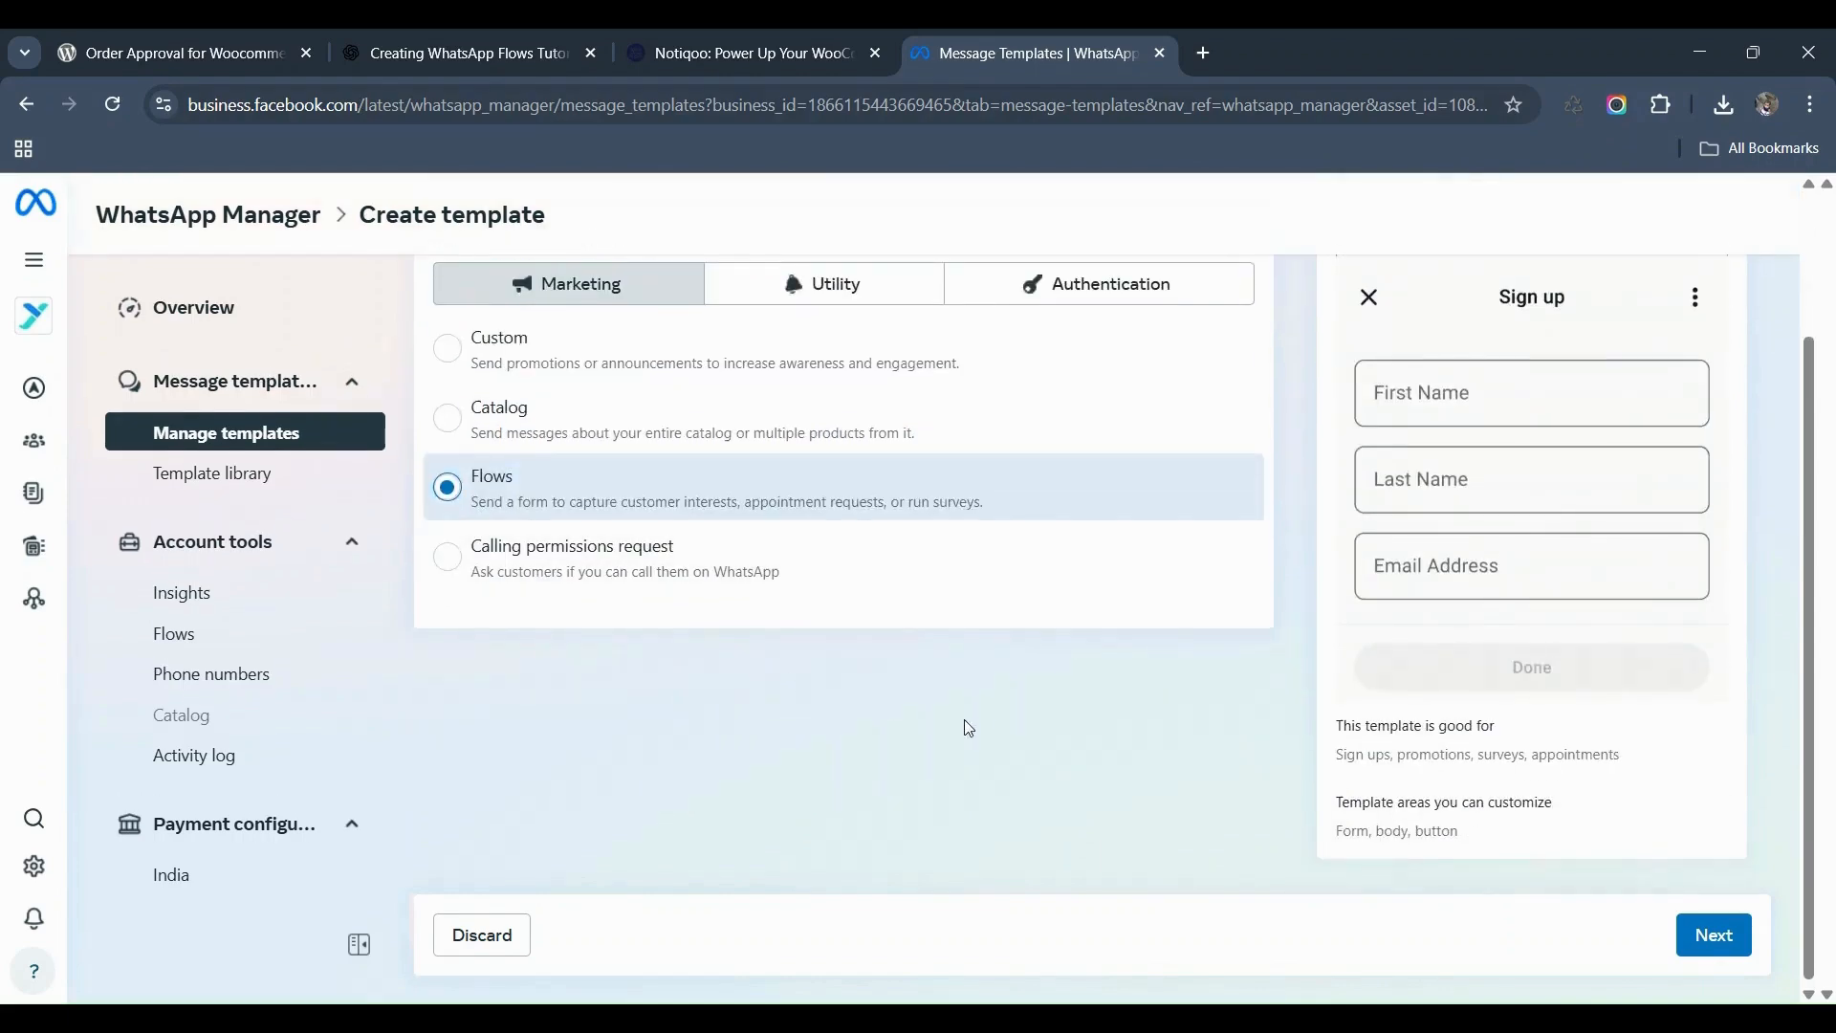
pyautogui.click(1703, 936)
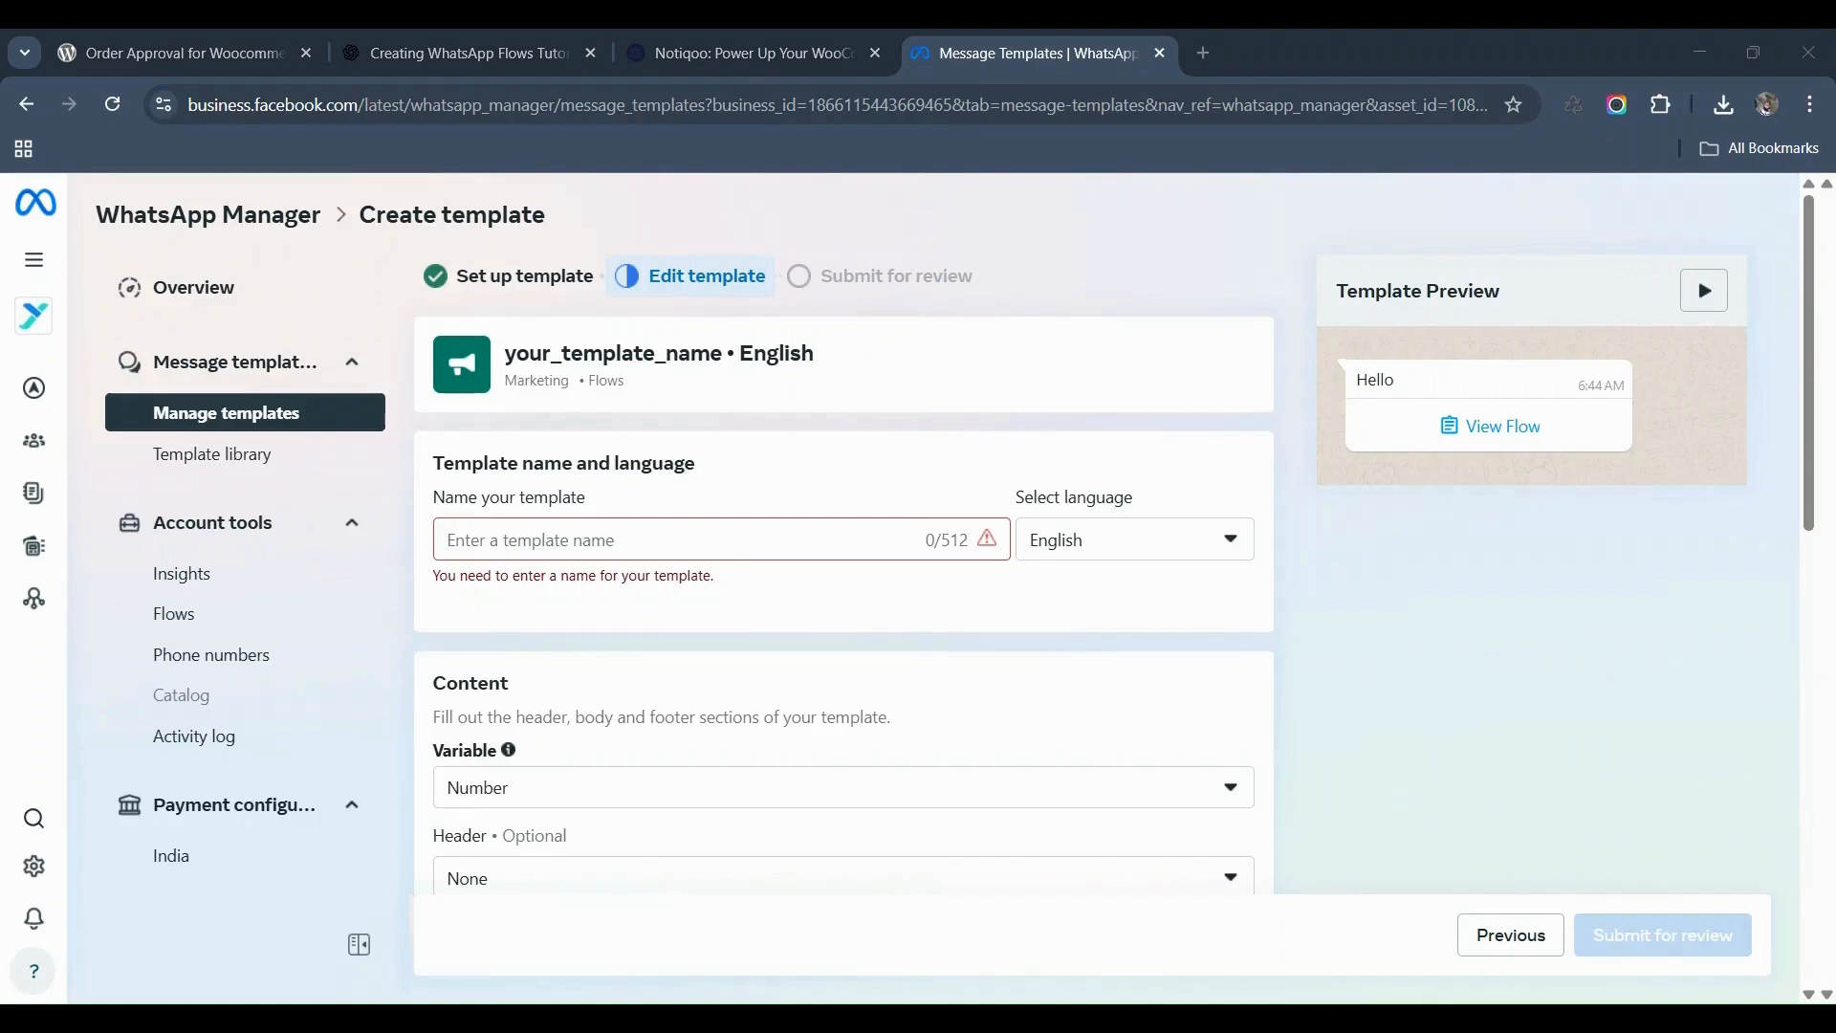
# Step: Name the template appointment_booking_flow, keeping English as language and Number as variable type
pyautogui.click(707, 543)
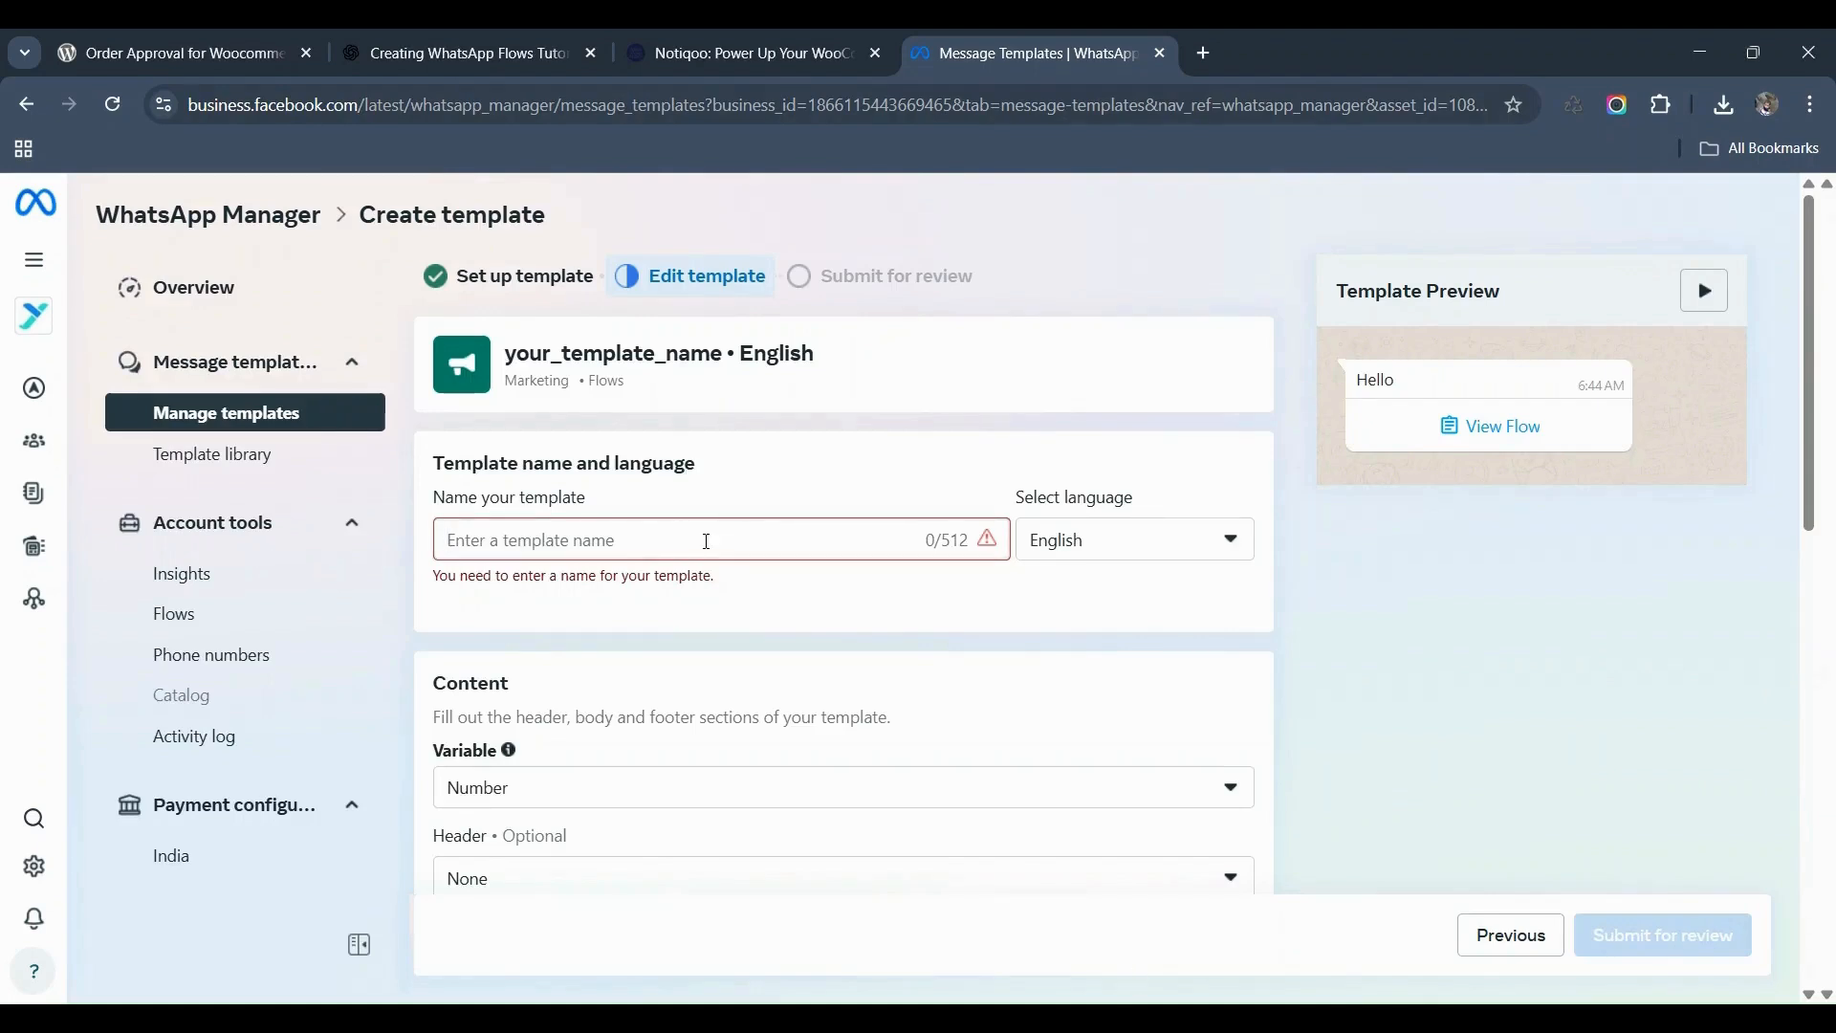
pyautogui.write('appointment_booking_flow')
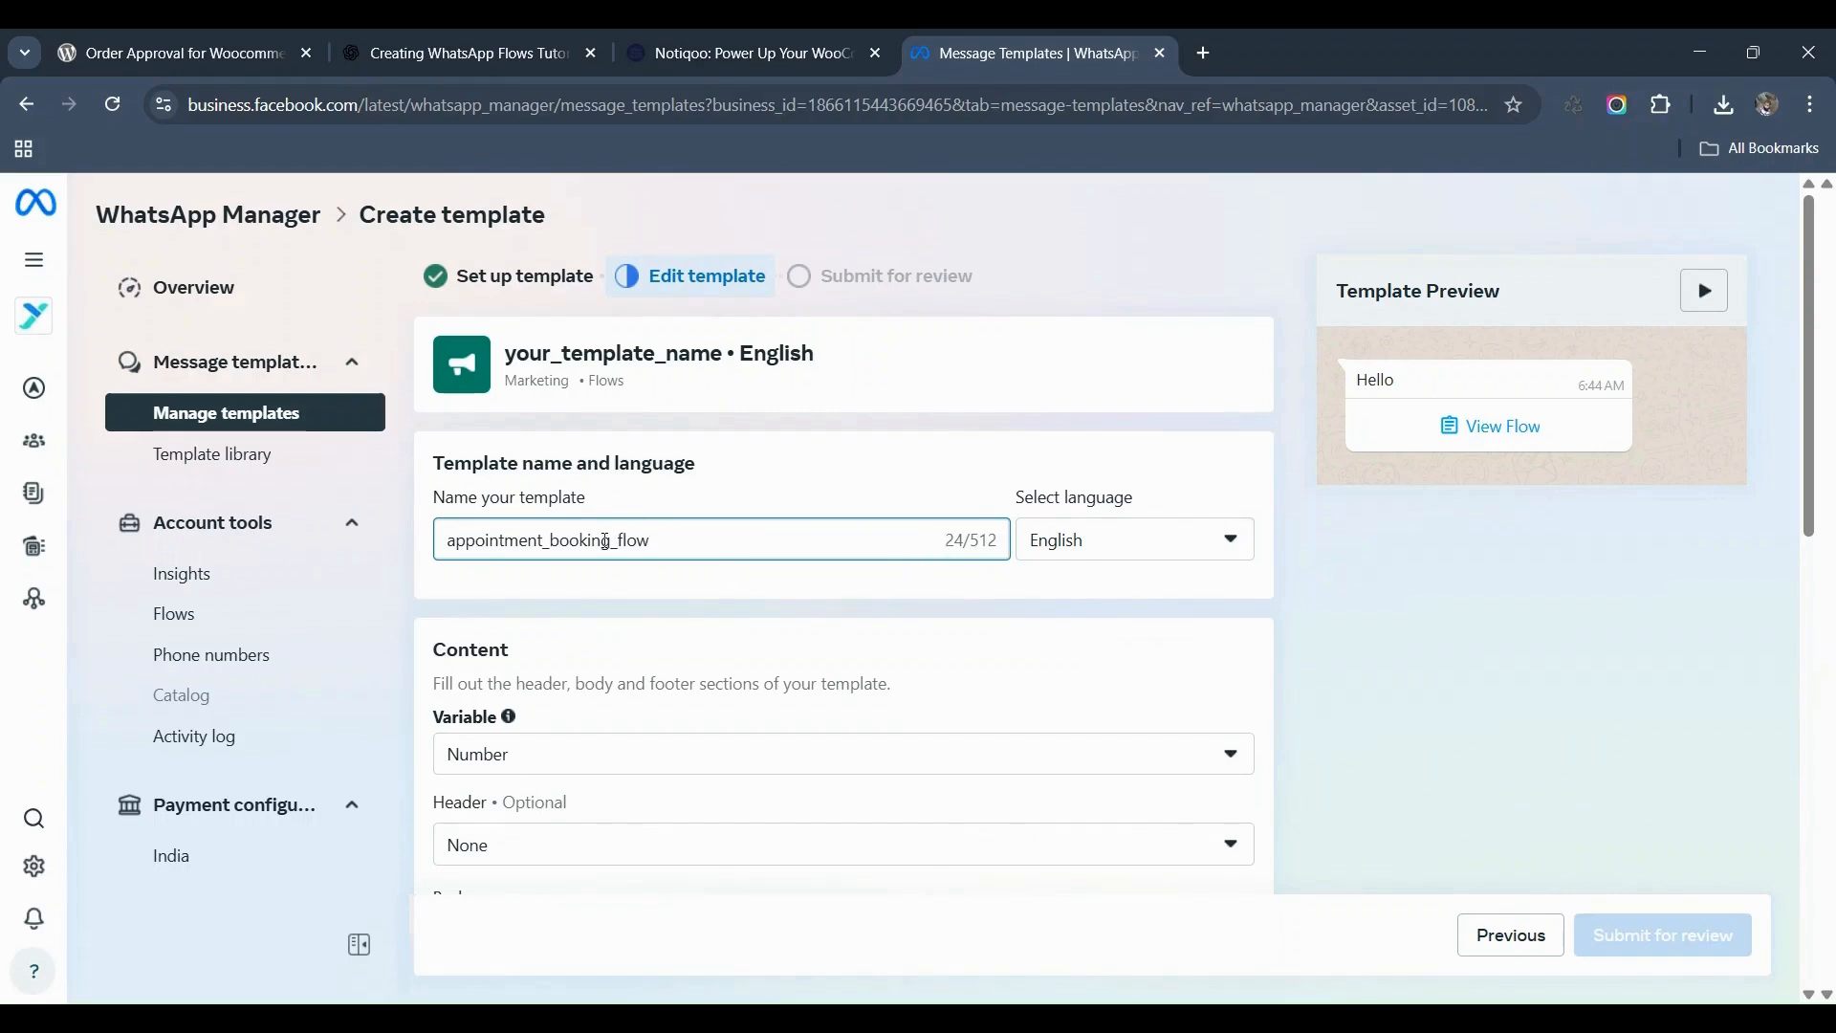
pyautogui.click(1114, 553)
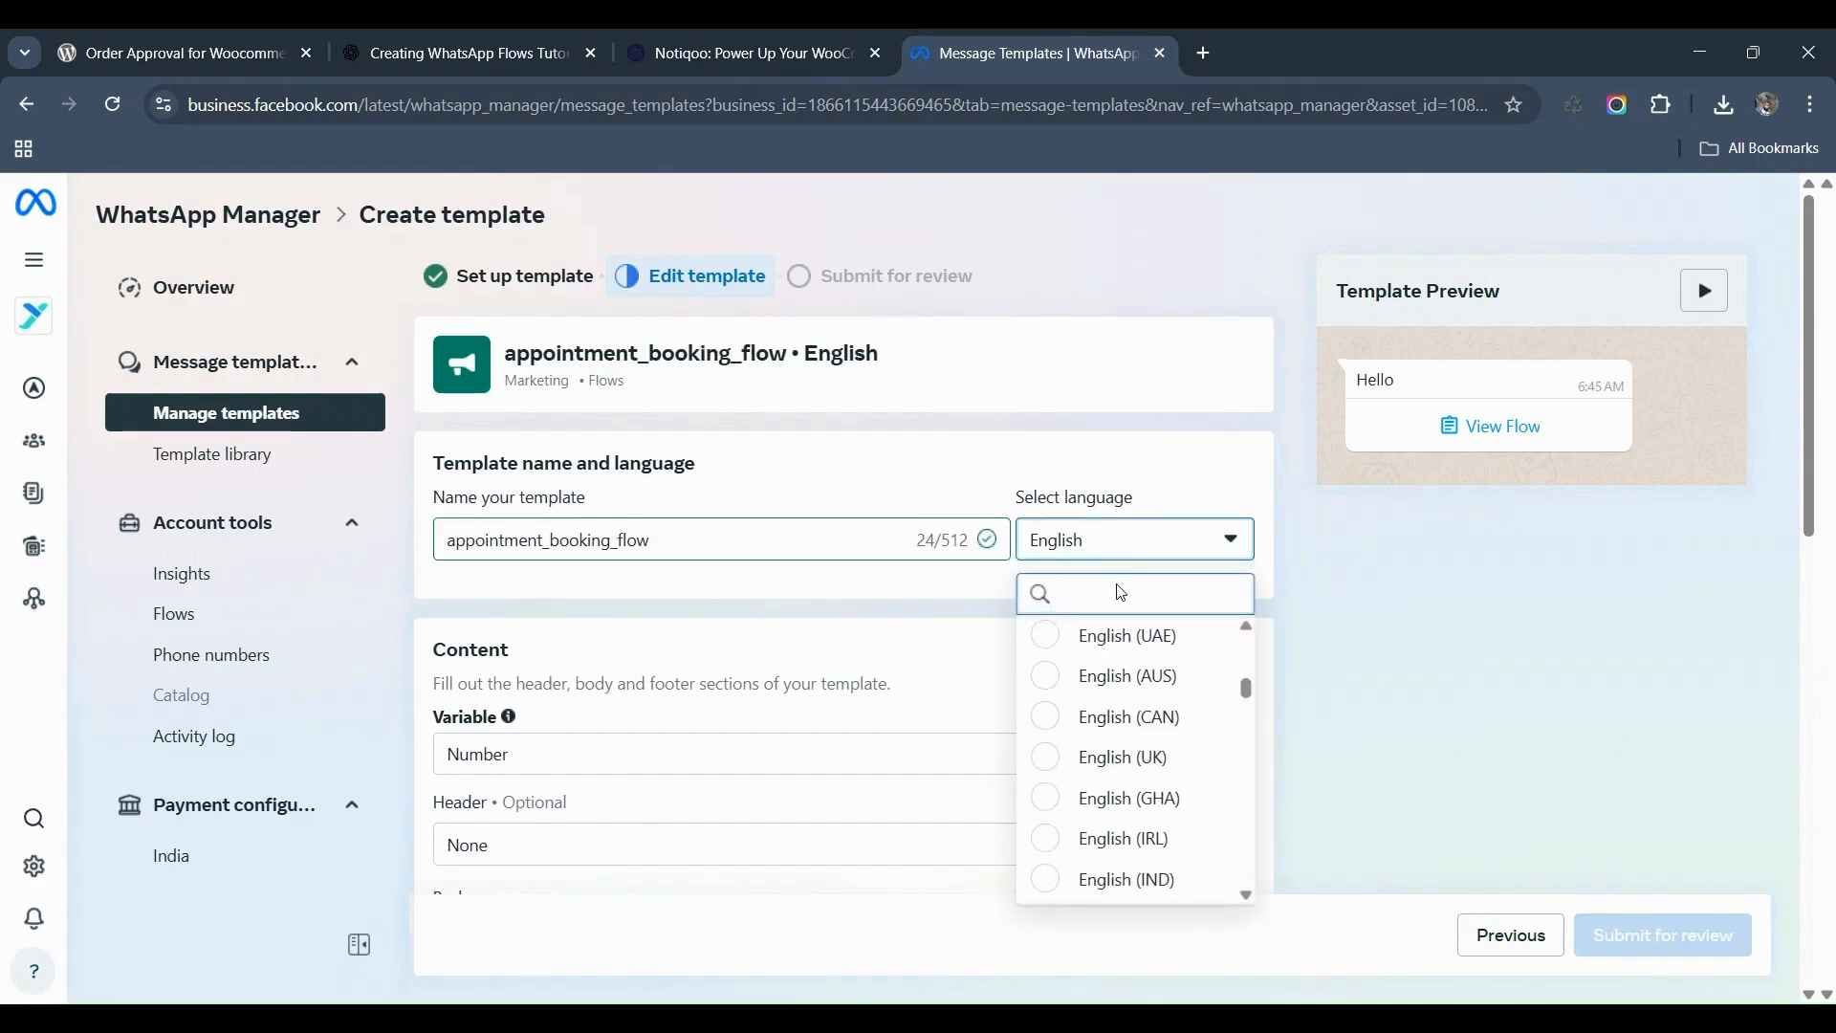
pyautogui.click(1112, 537)
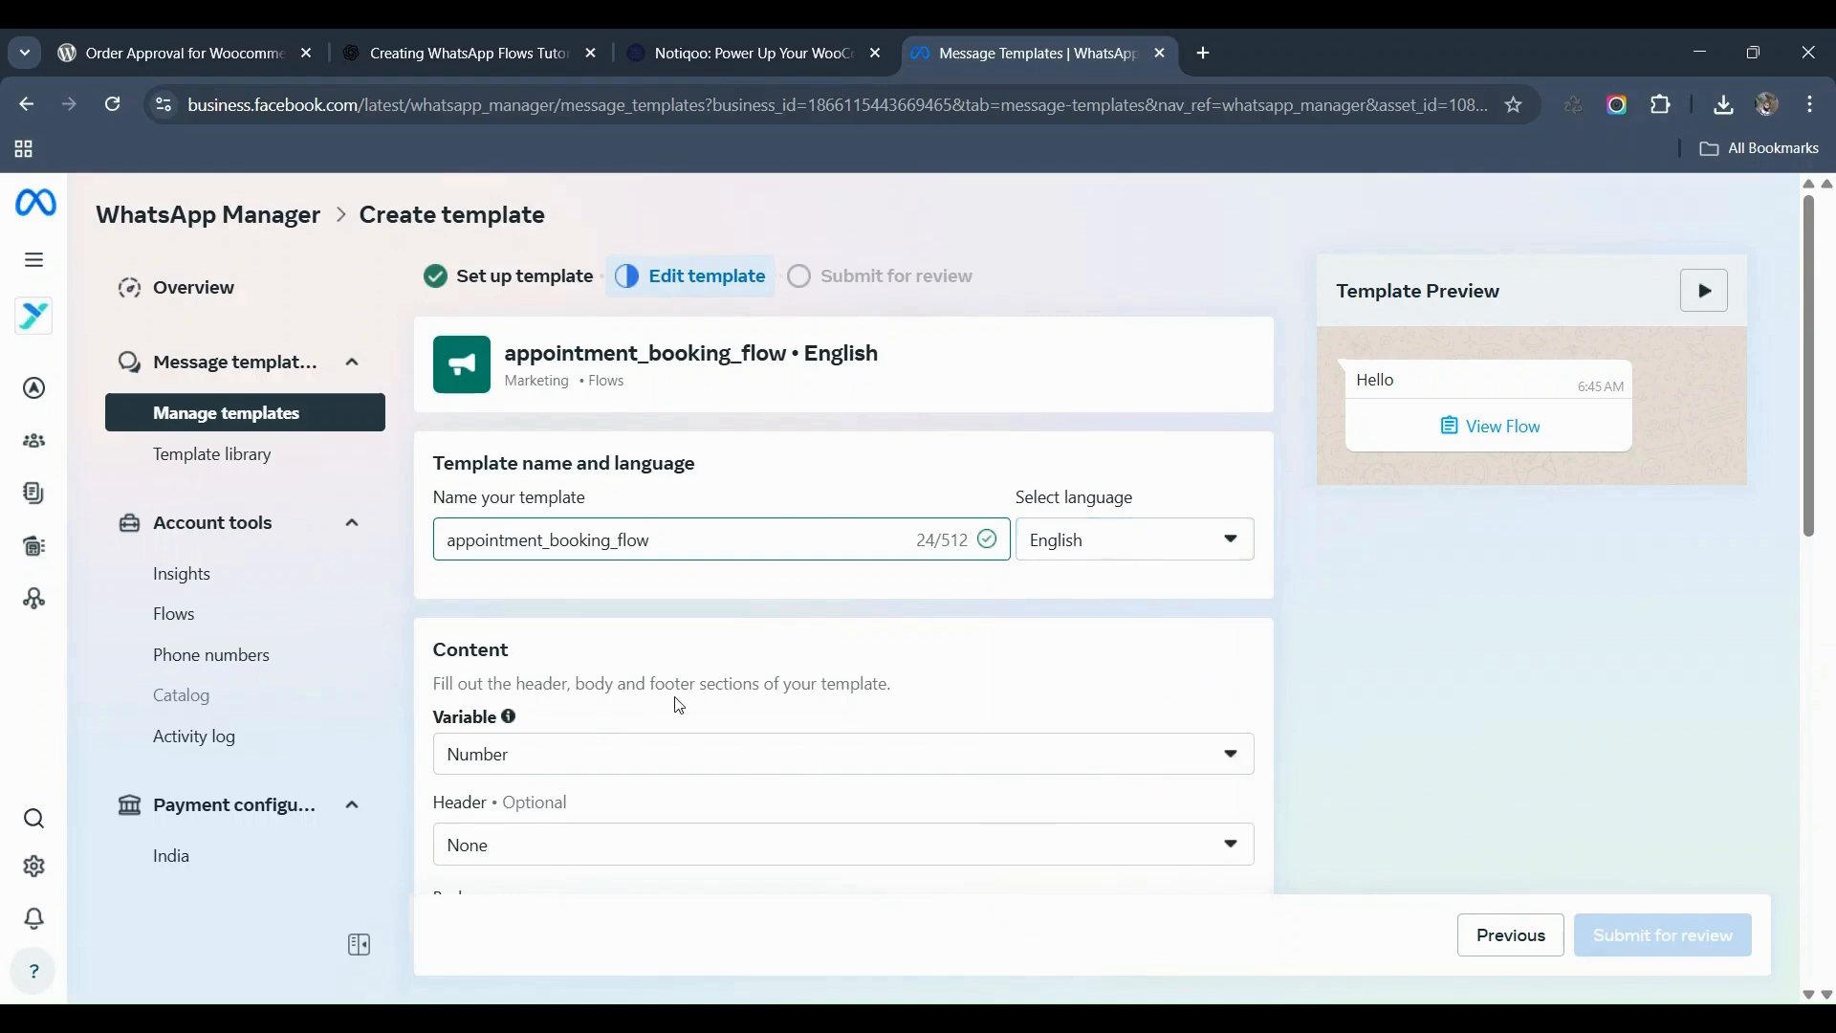
pyautogui.scroll(-1, 677, 704)
pyautogui.click(594, 647)
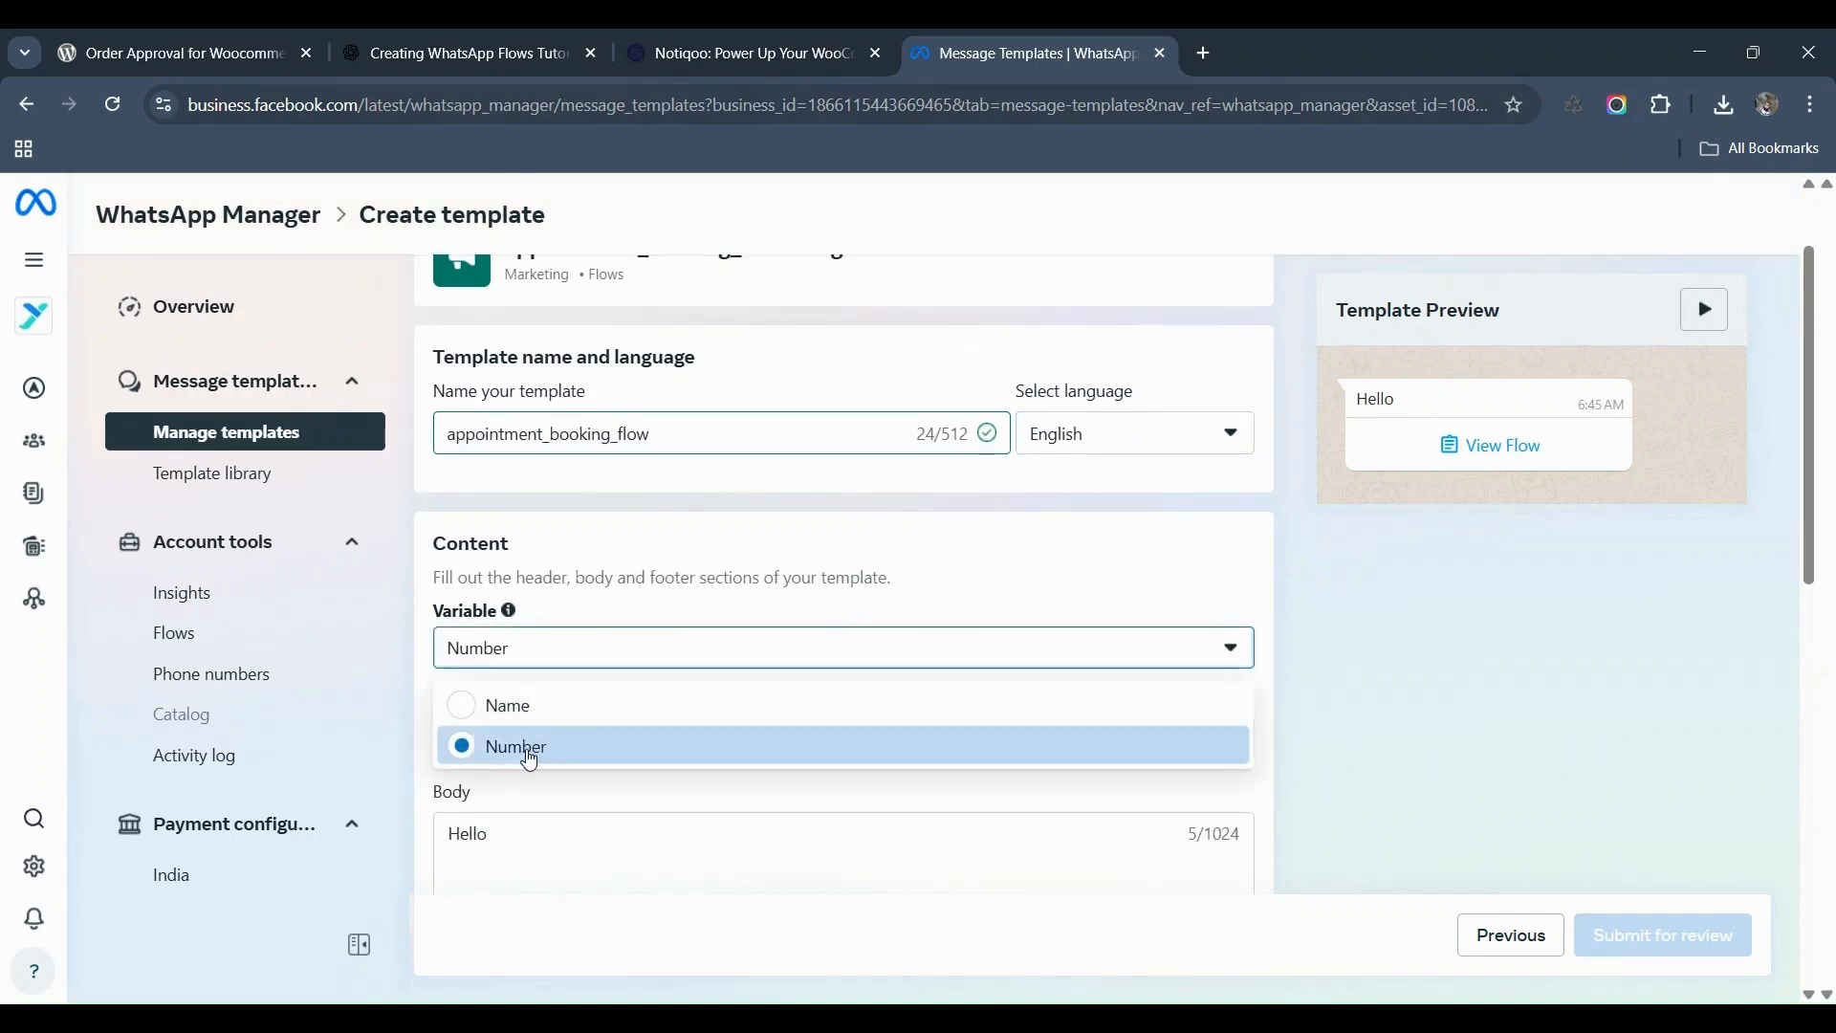
pyautogui.click(529, 761)
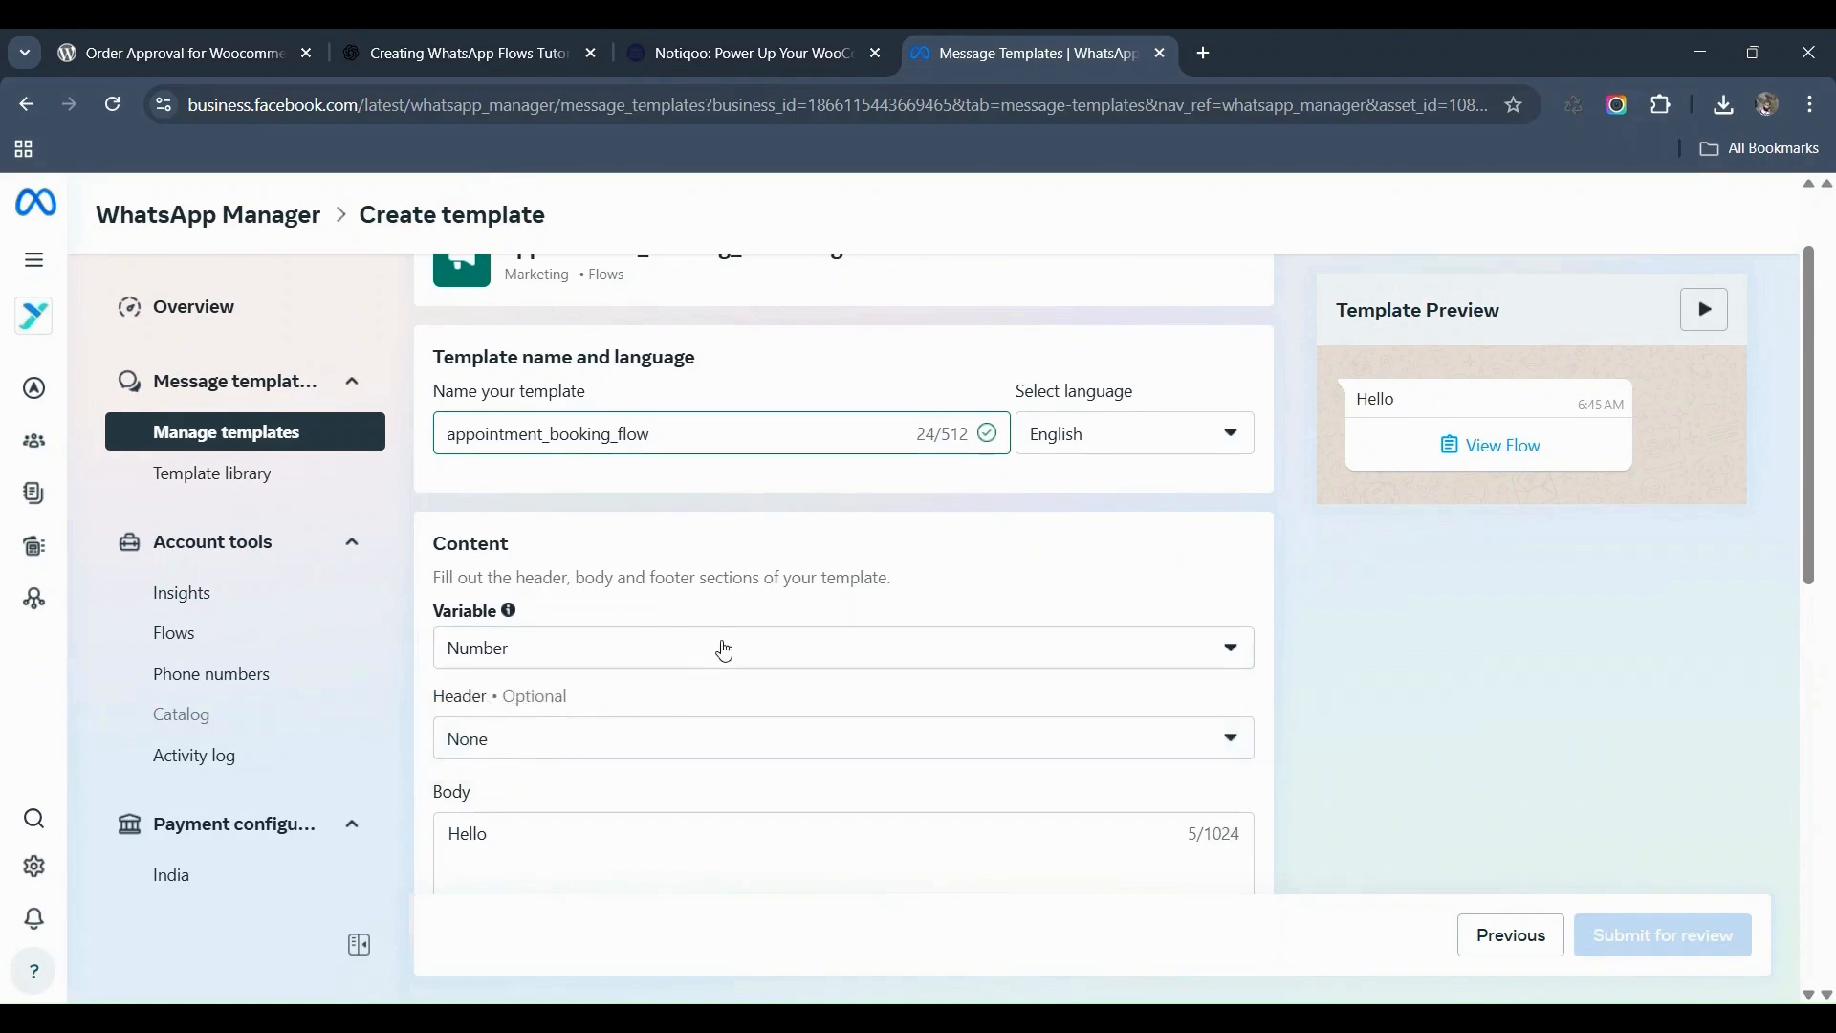
# Step: Replace the placeholder body with the full appointment welcome message
pyautogui.scroll(-1, 726, 653)
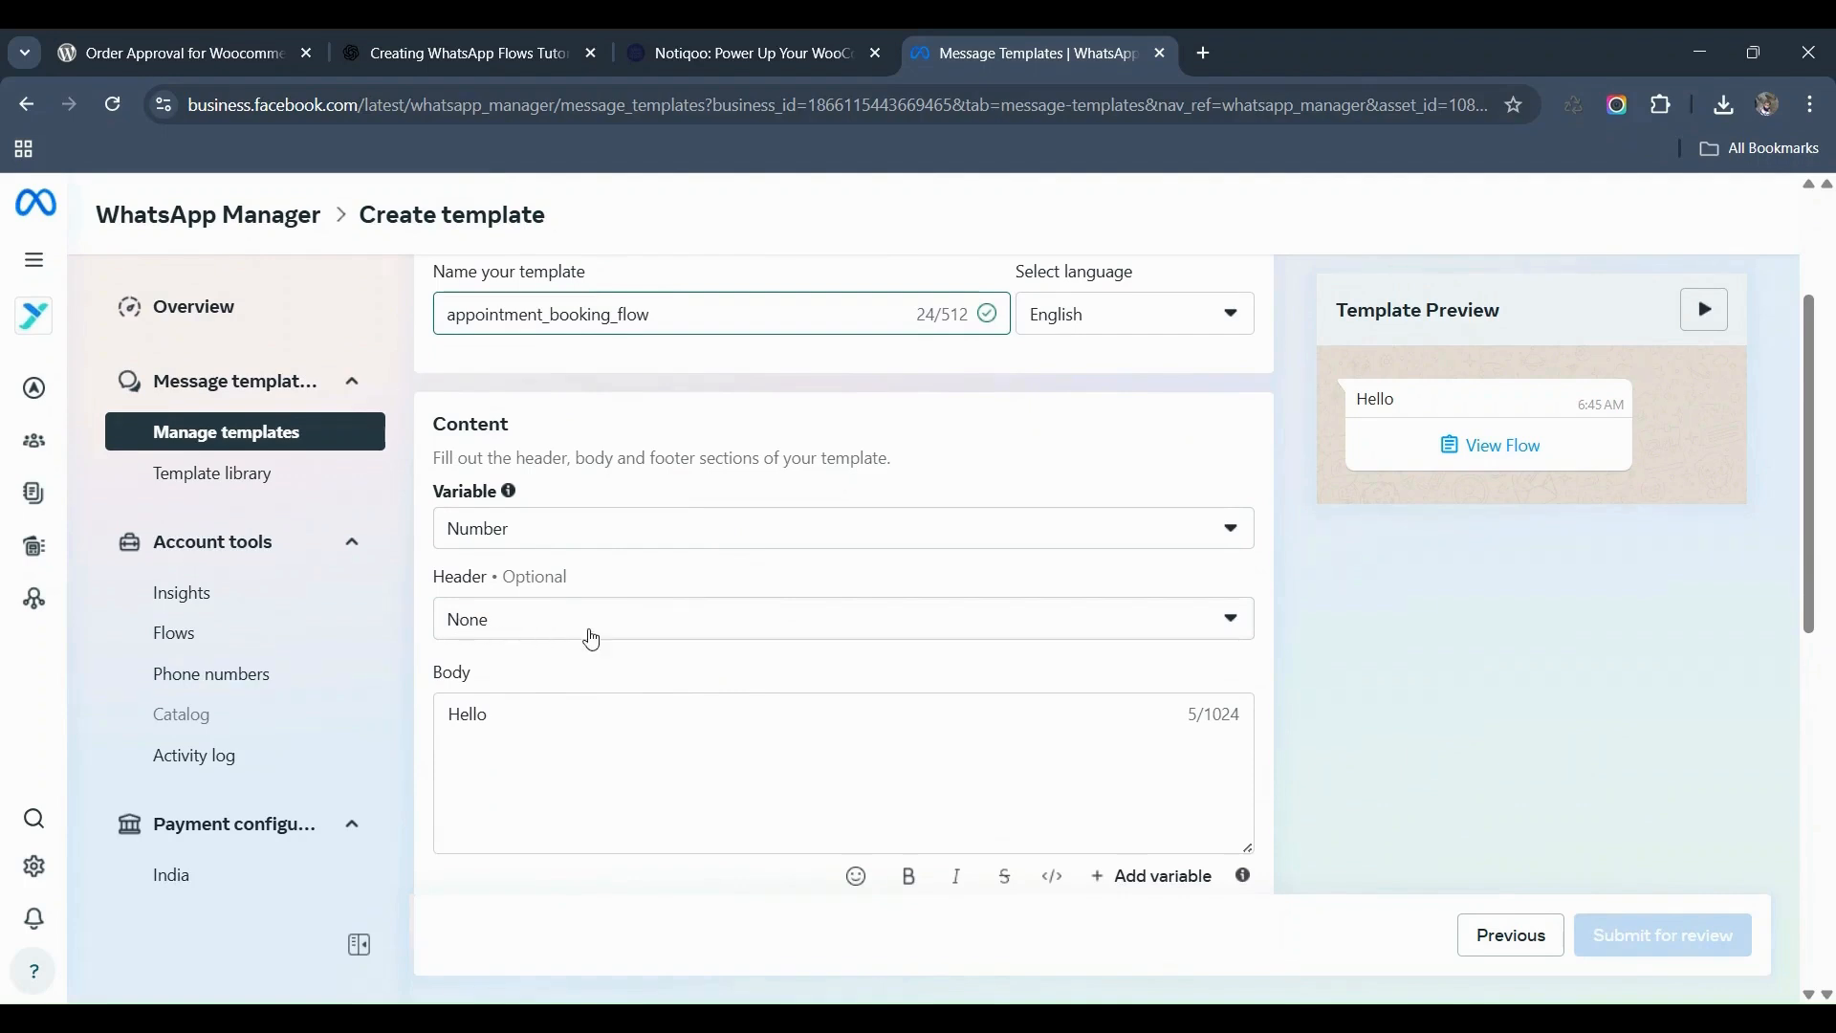
pyautogui.scroll(-1, 500, 717)
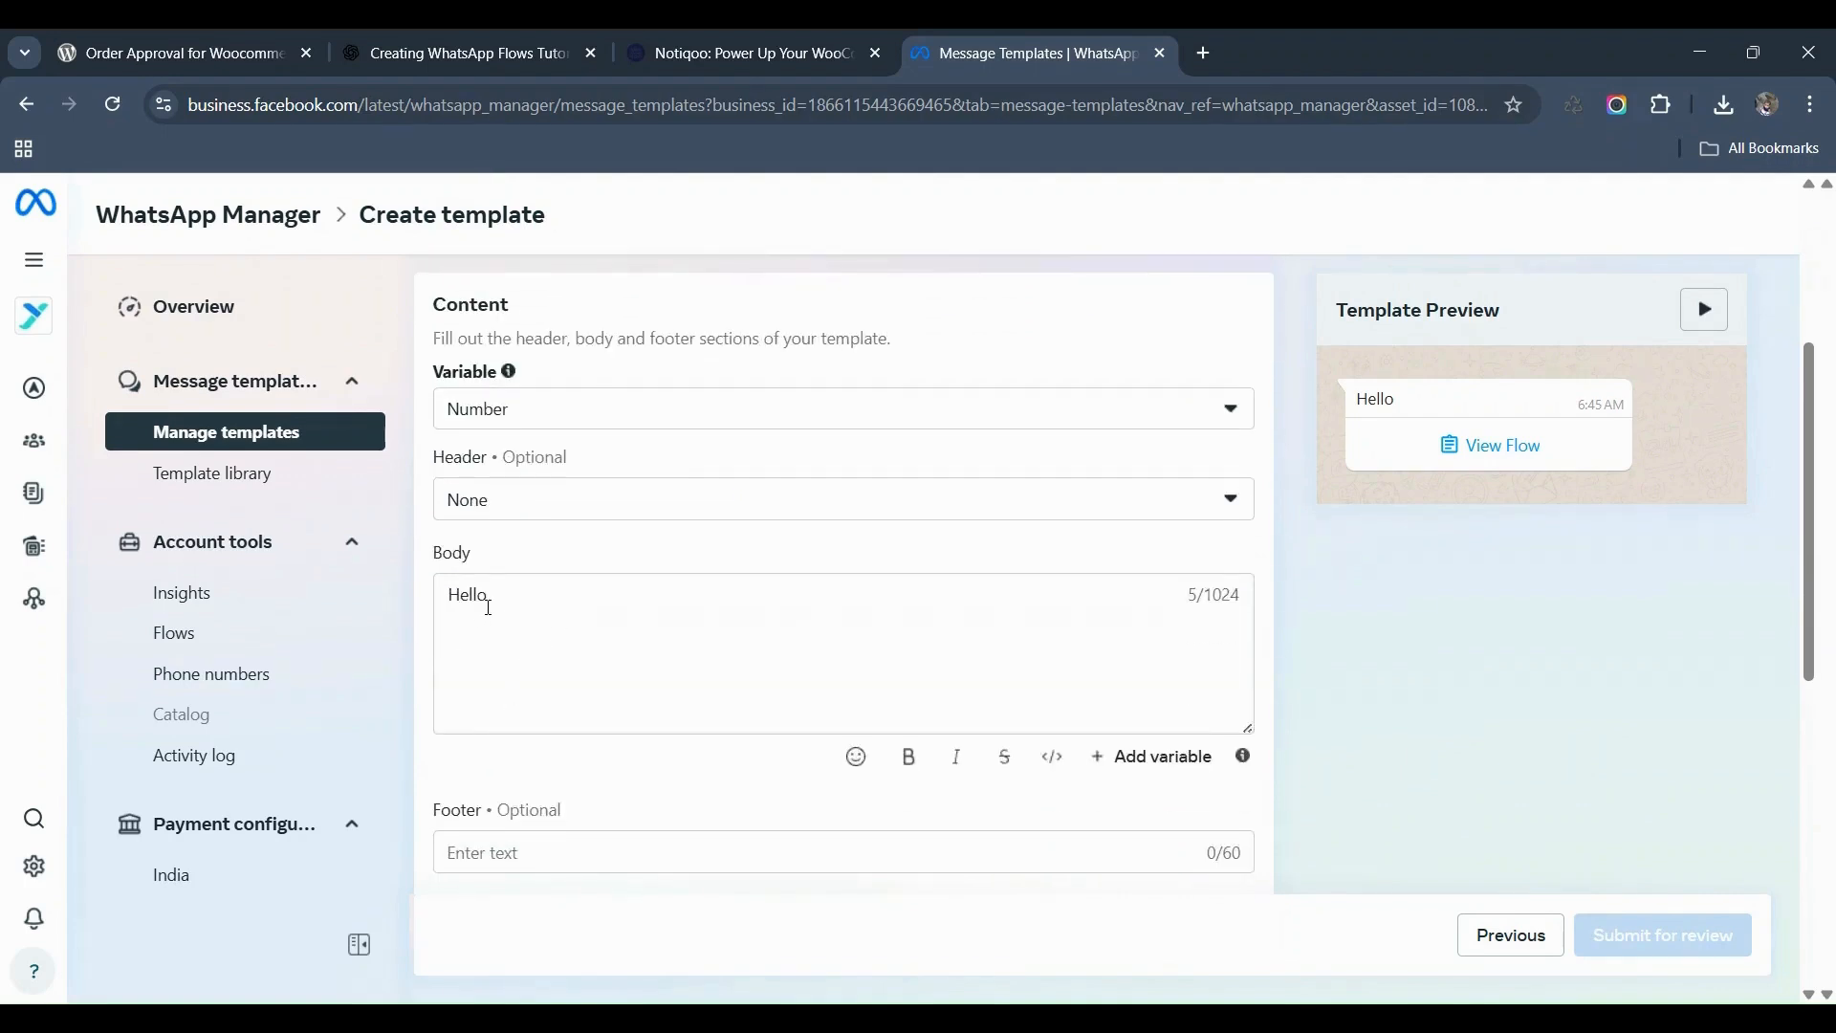
pyautogui.click(486, 613)
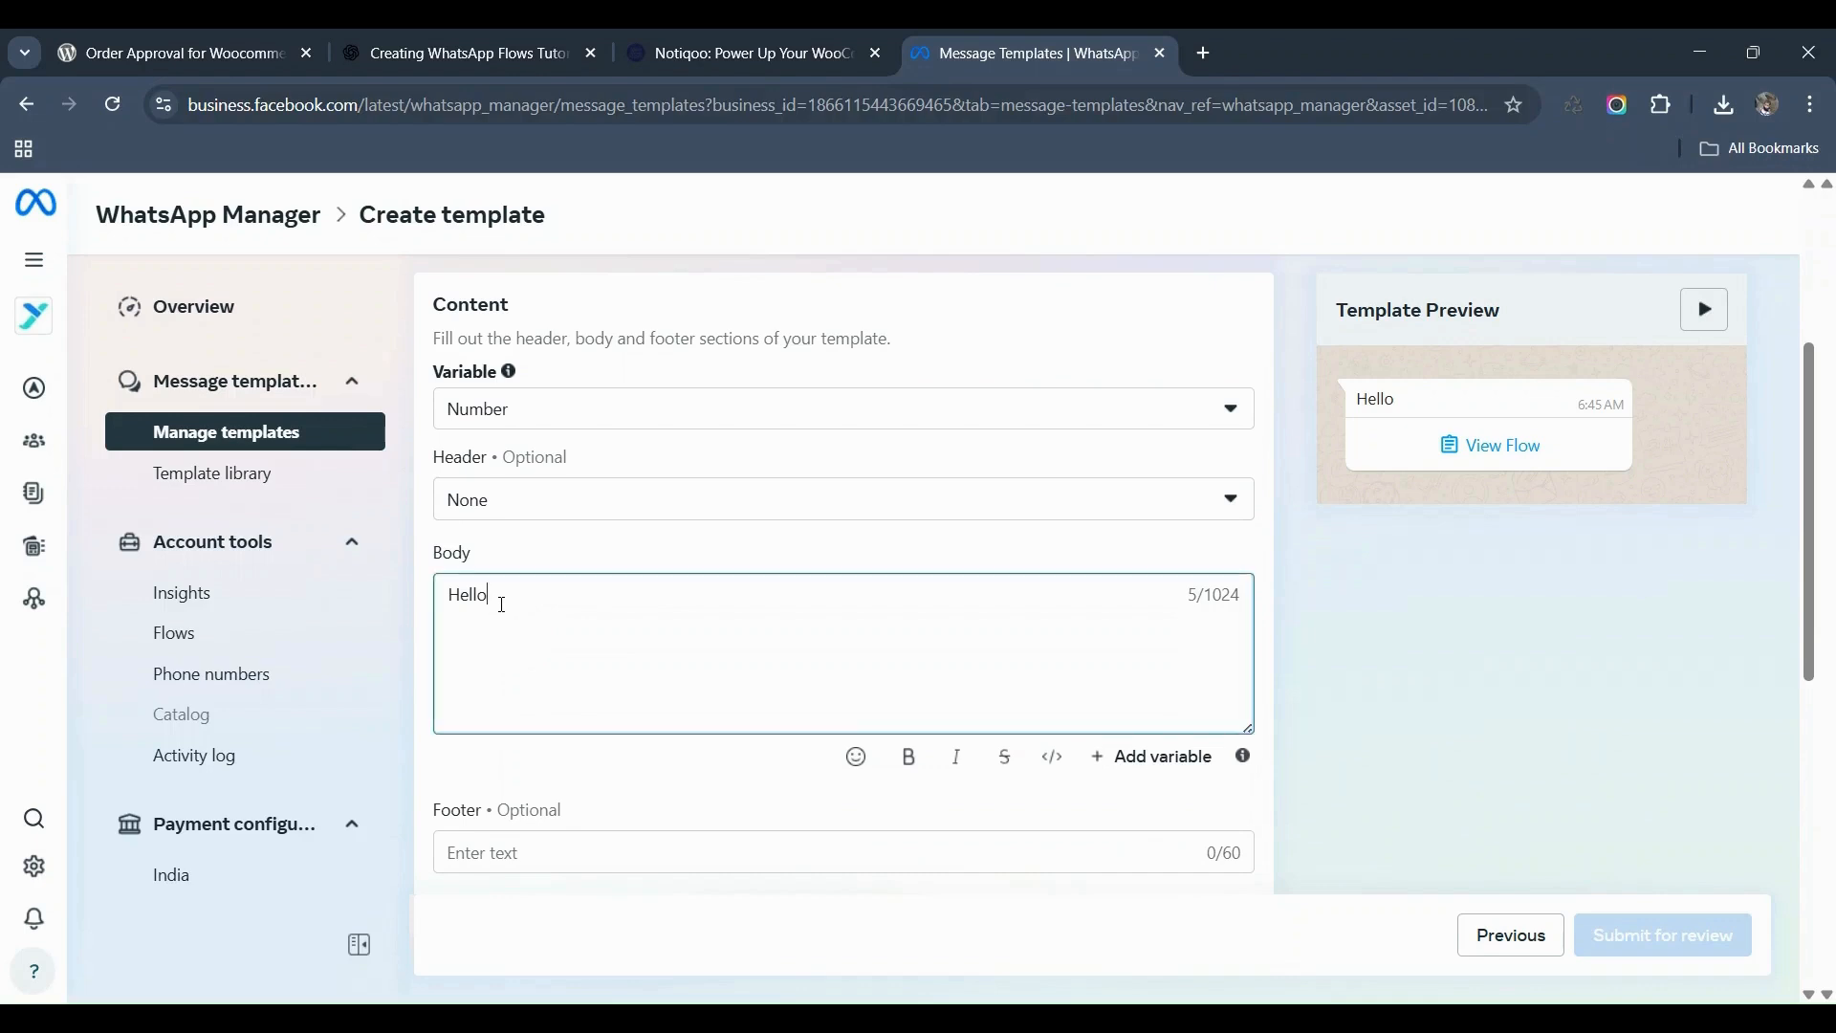
pyautogui.hotkey('ctrl', 'a')
pyautogui.write('Hello, We’re excited to help you schedule your appointment. Please click the button below to provide your booking details, including the number of persons, check-in date, and your food preferences.')
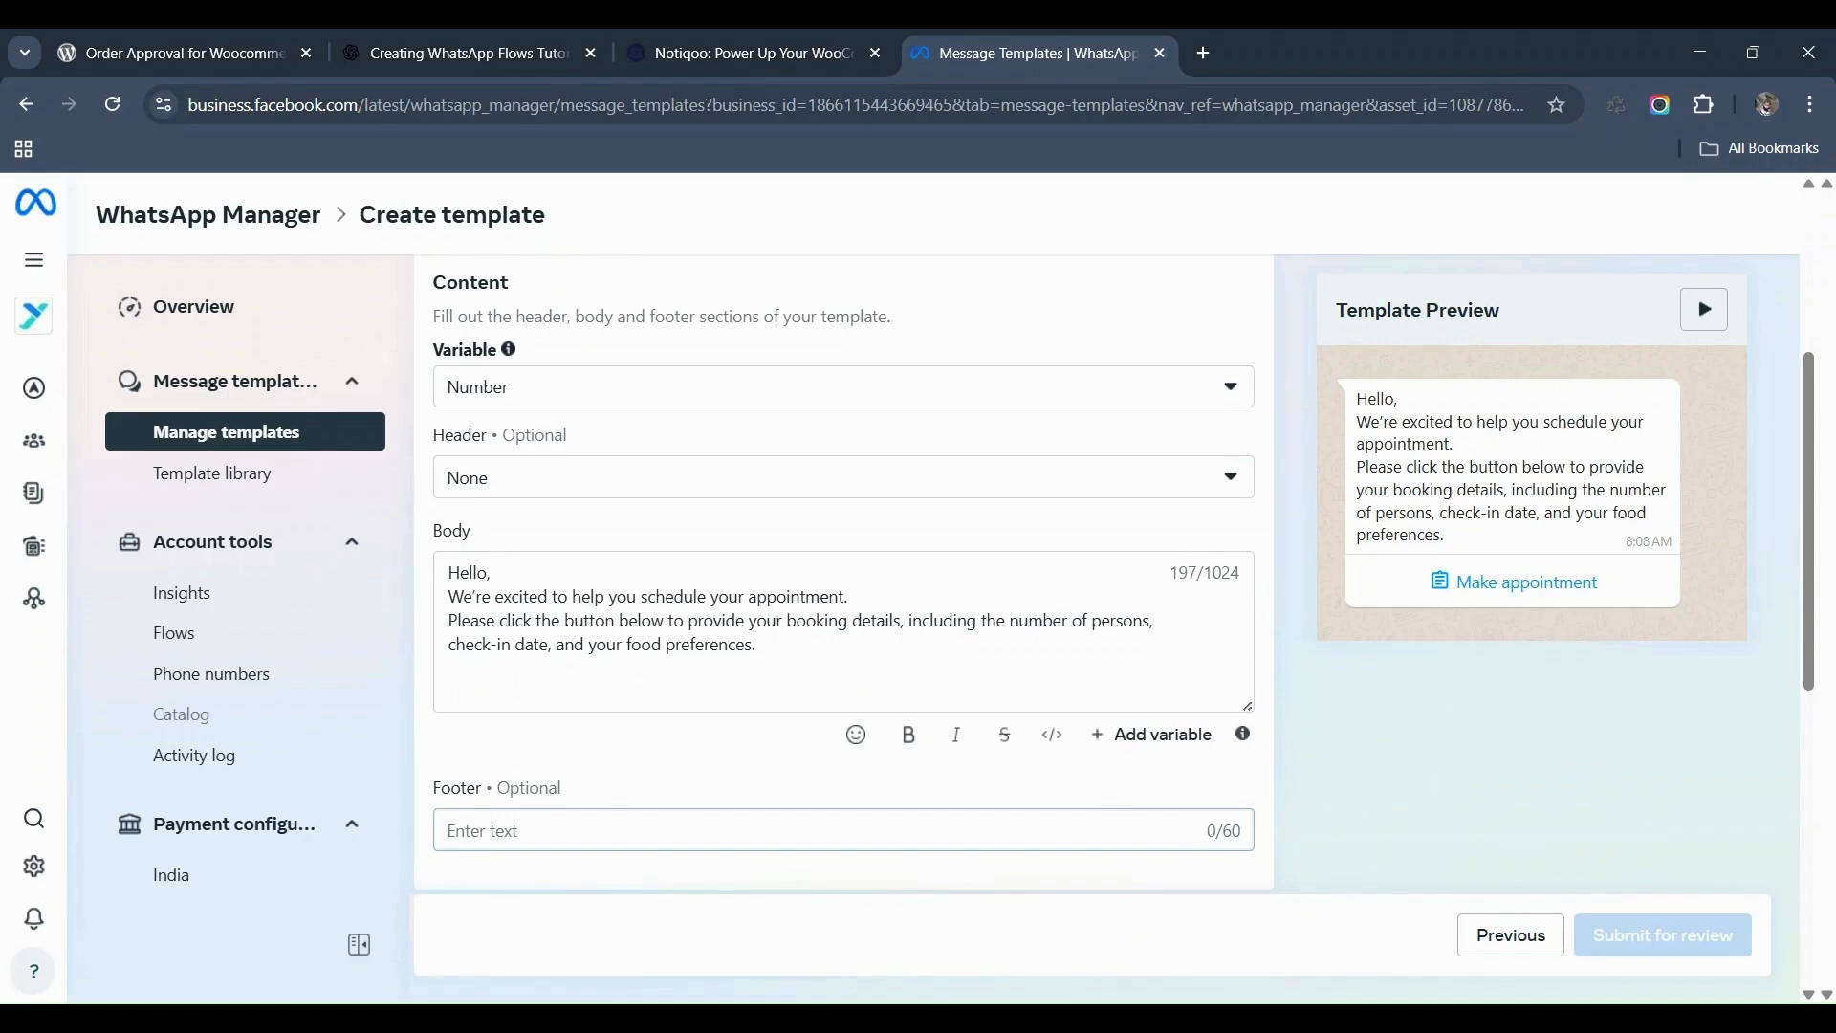
# Step: Set the footer to 'Thank you for using Notiqoo' and keep Complete Flow as the button action
pyautogui.click(605, 794)
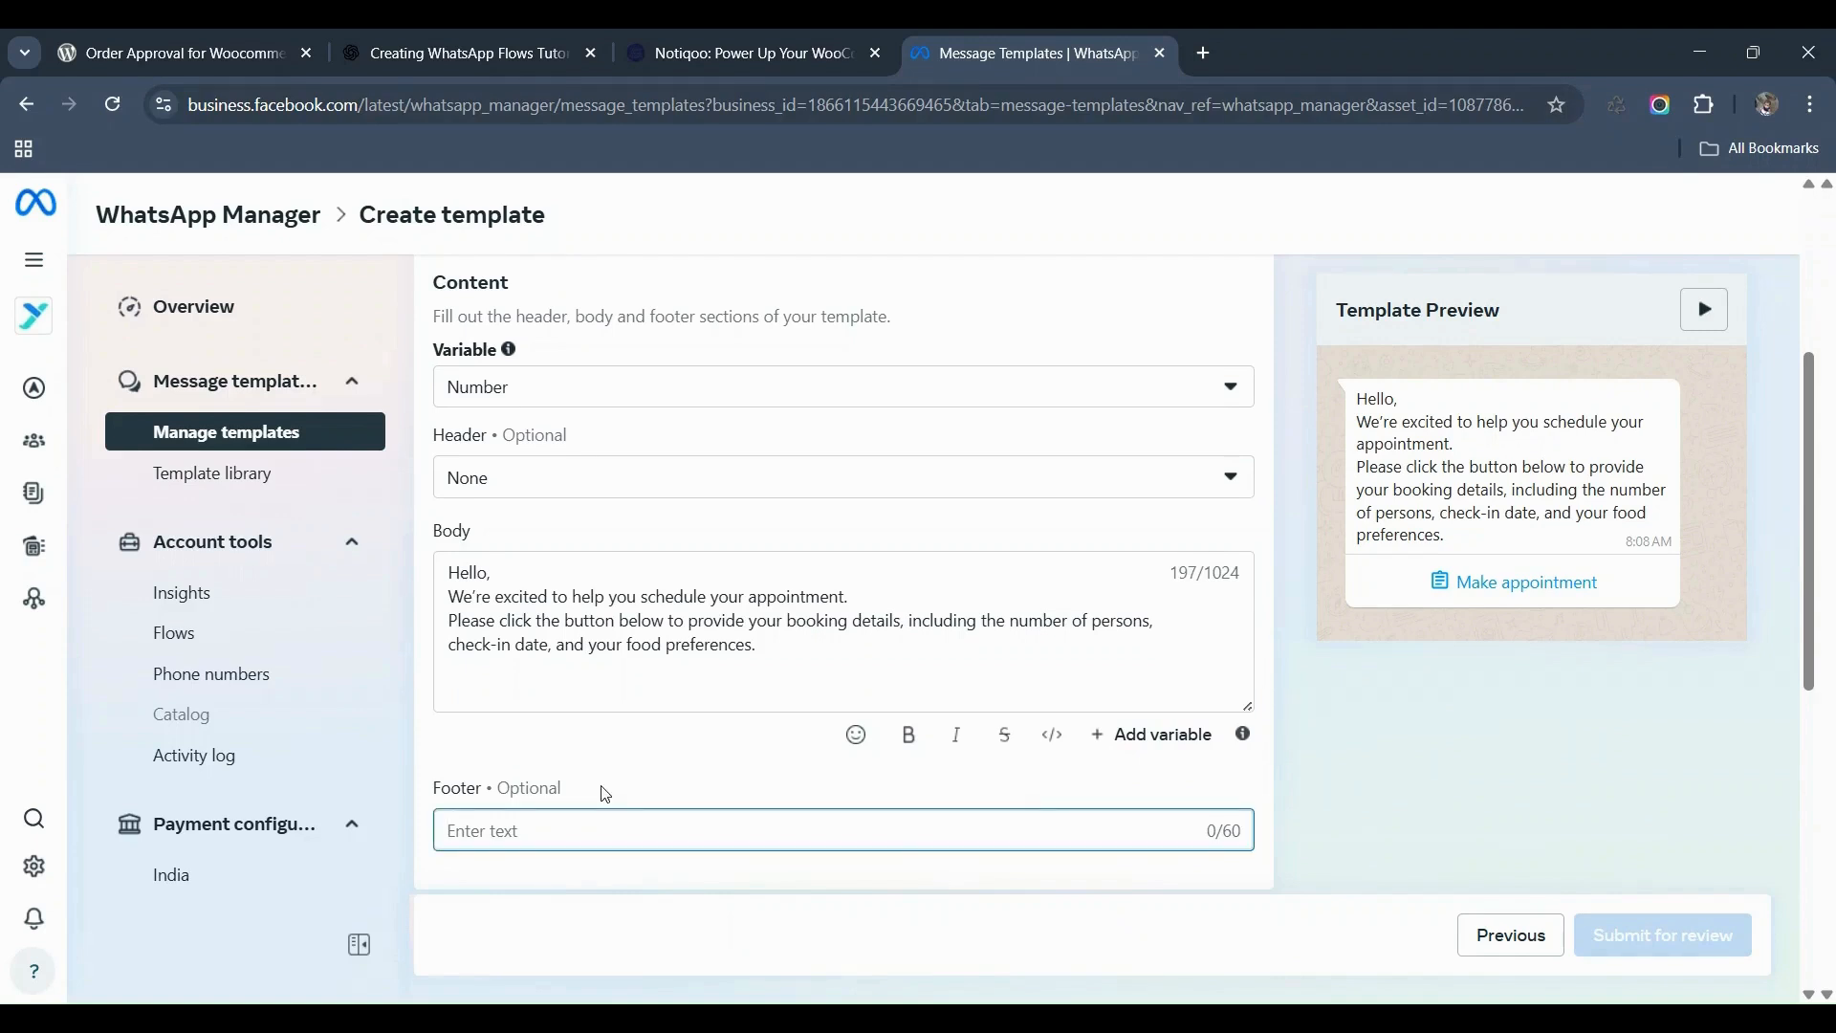
pyautogui.write('Thank you for using Notiqoo')
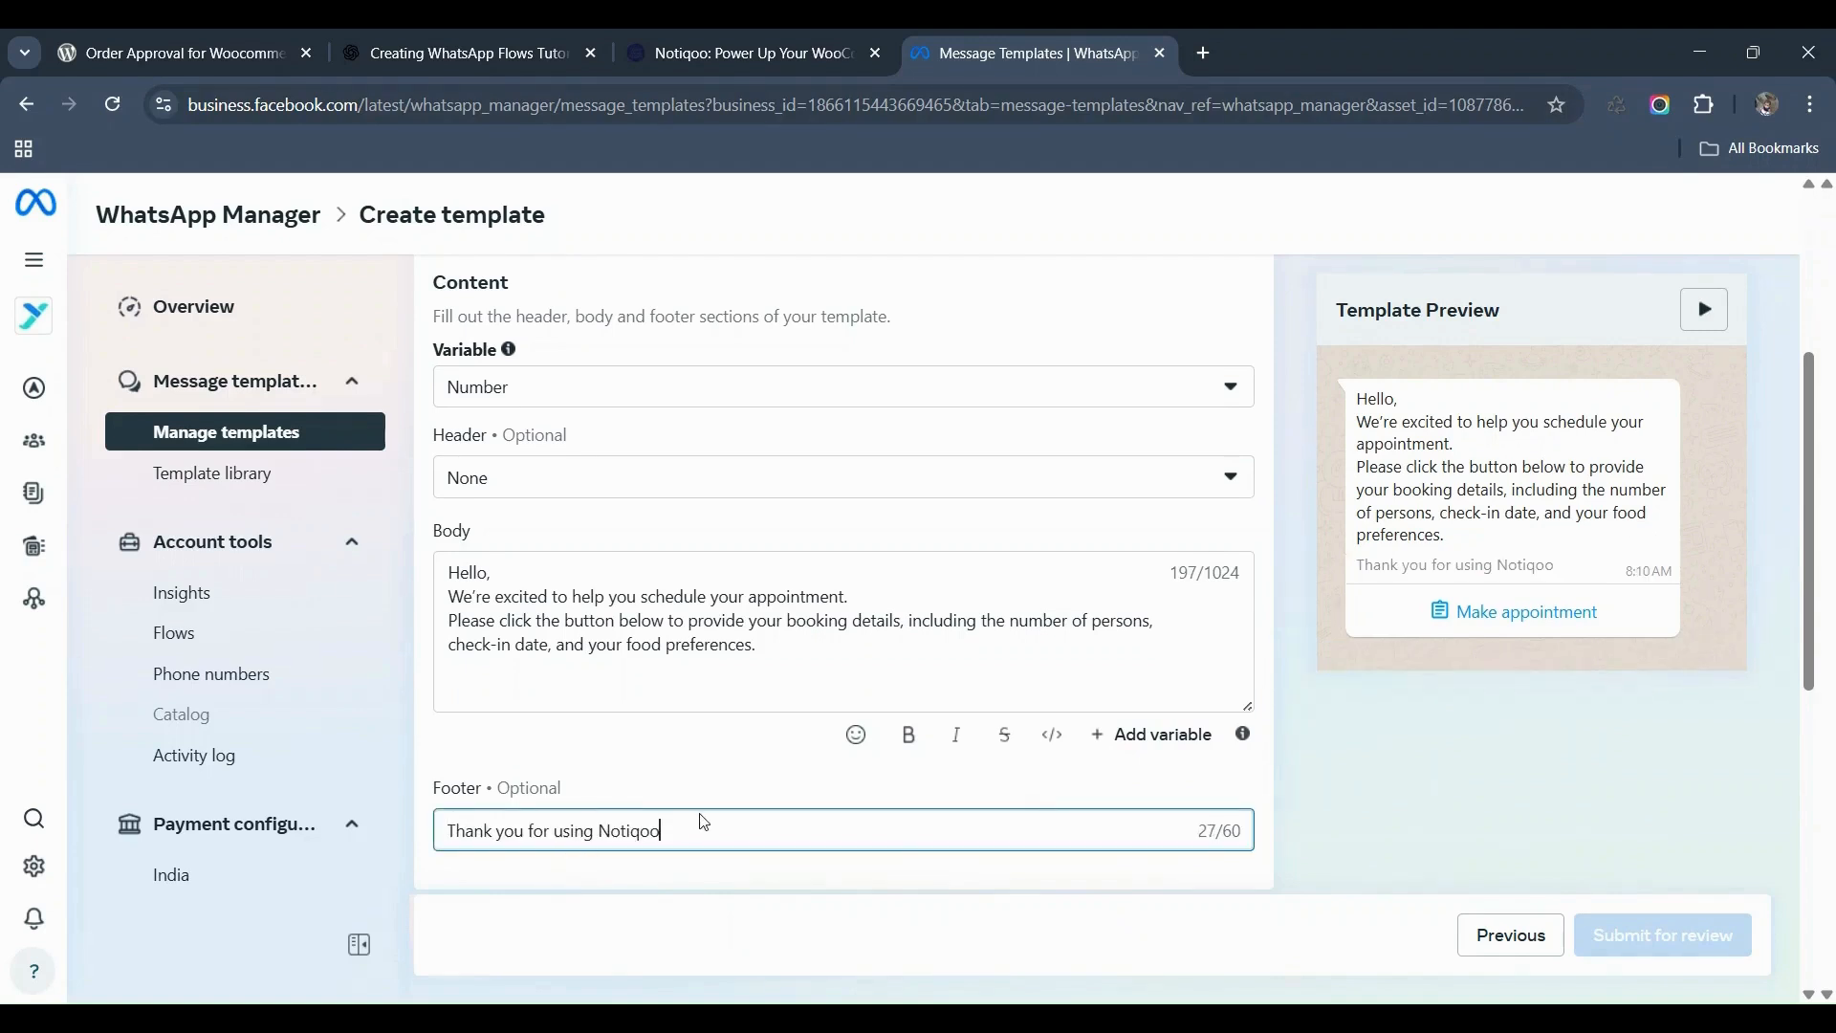
pyautogui.scroll(-4, 691, 820)
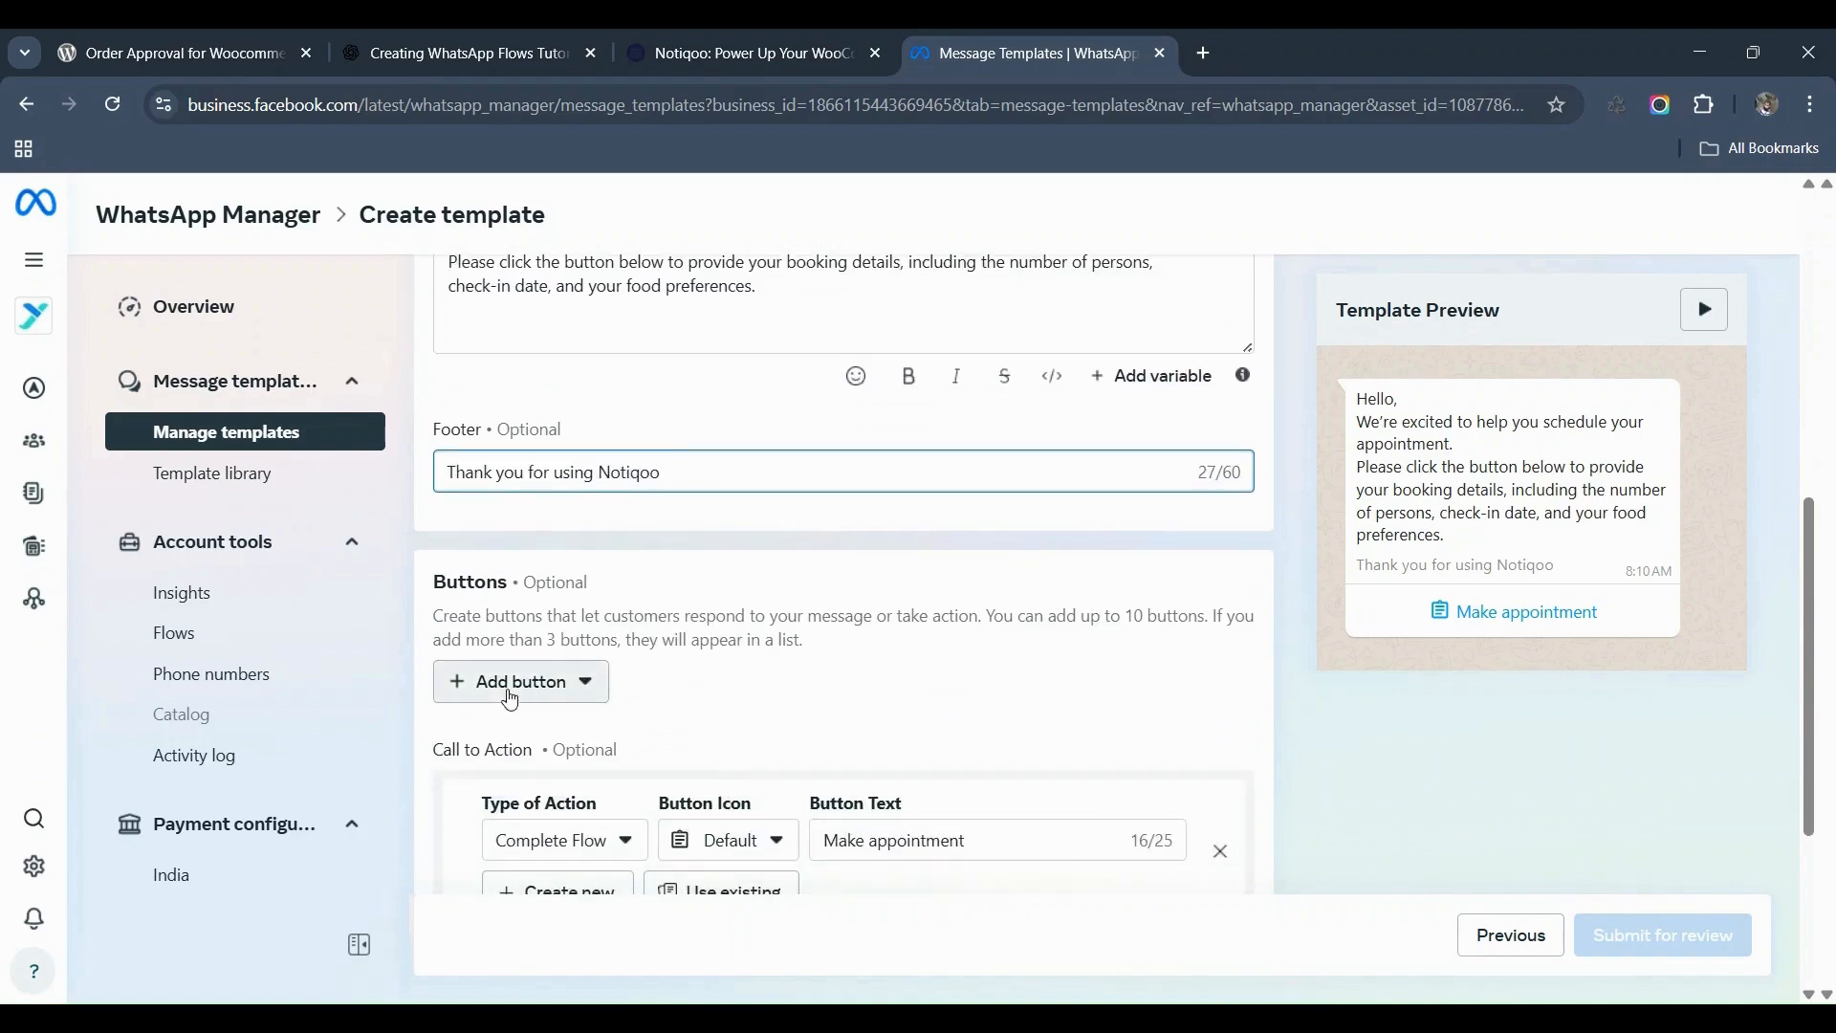
pyautogui.scroll(-1, 612, 703)
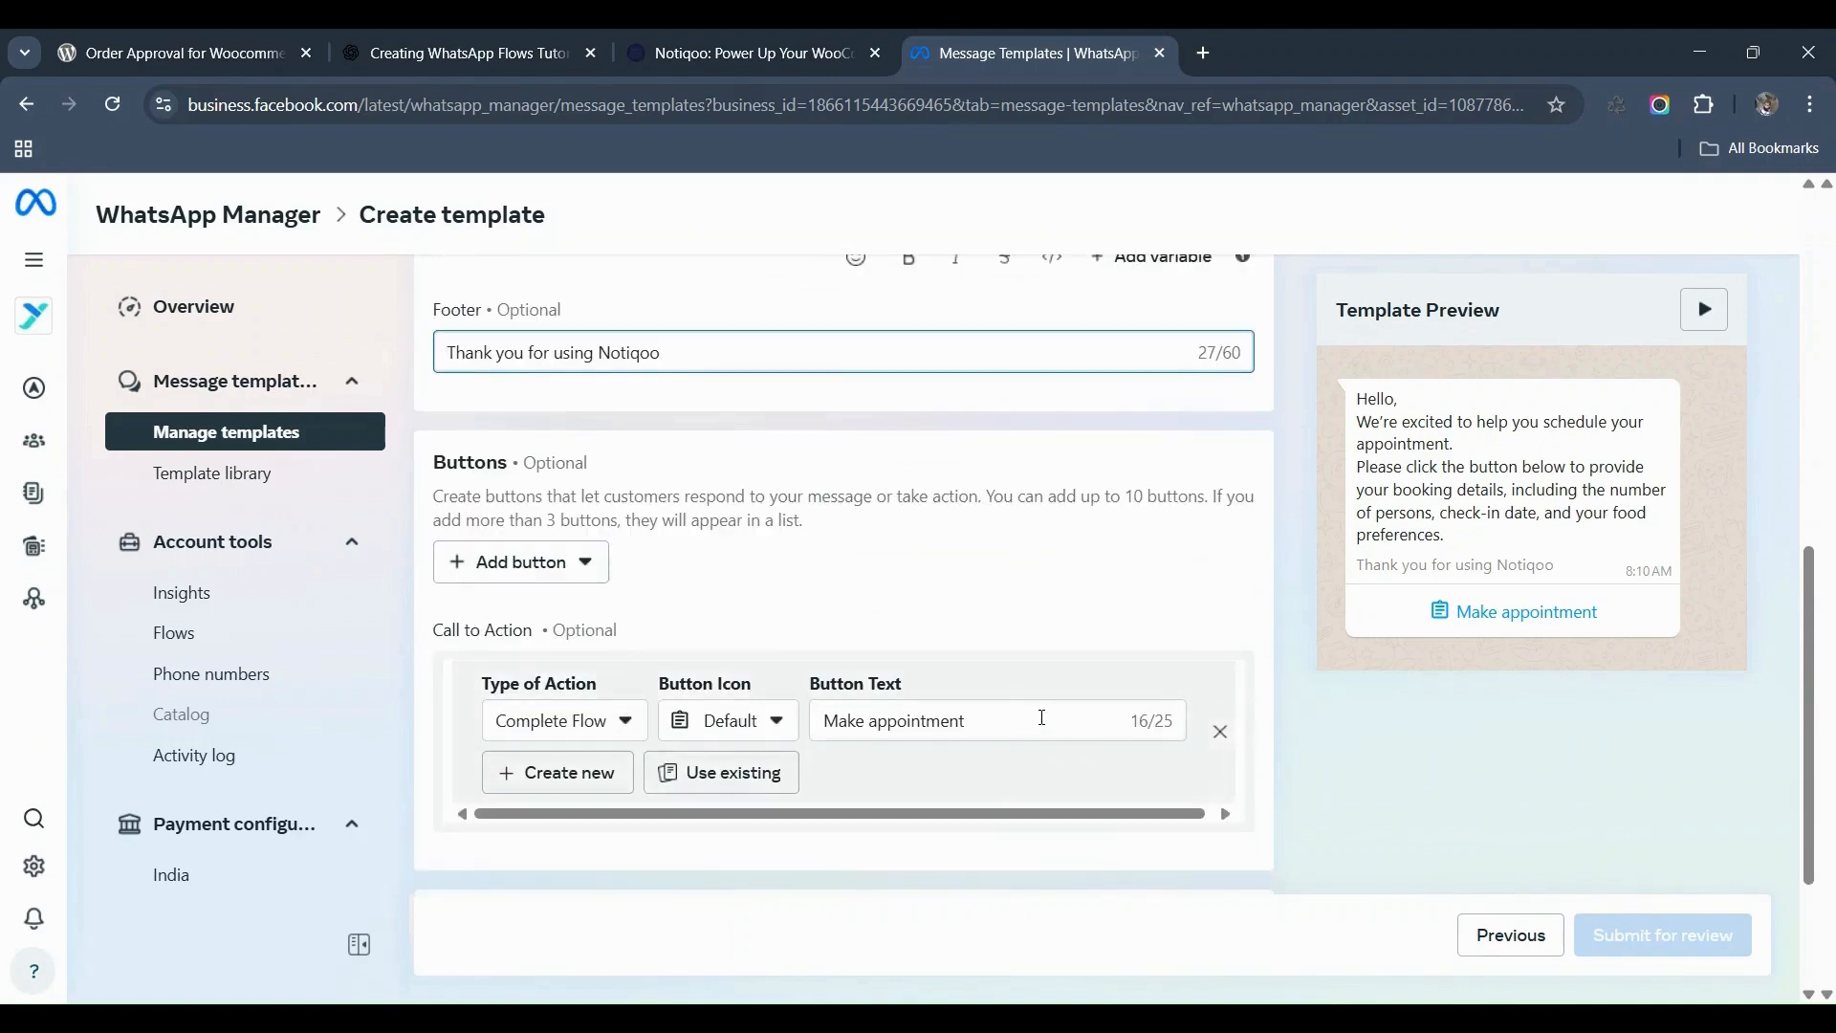
pyautogui.click(588, 720)
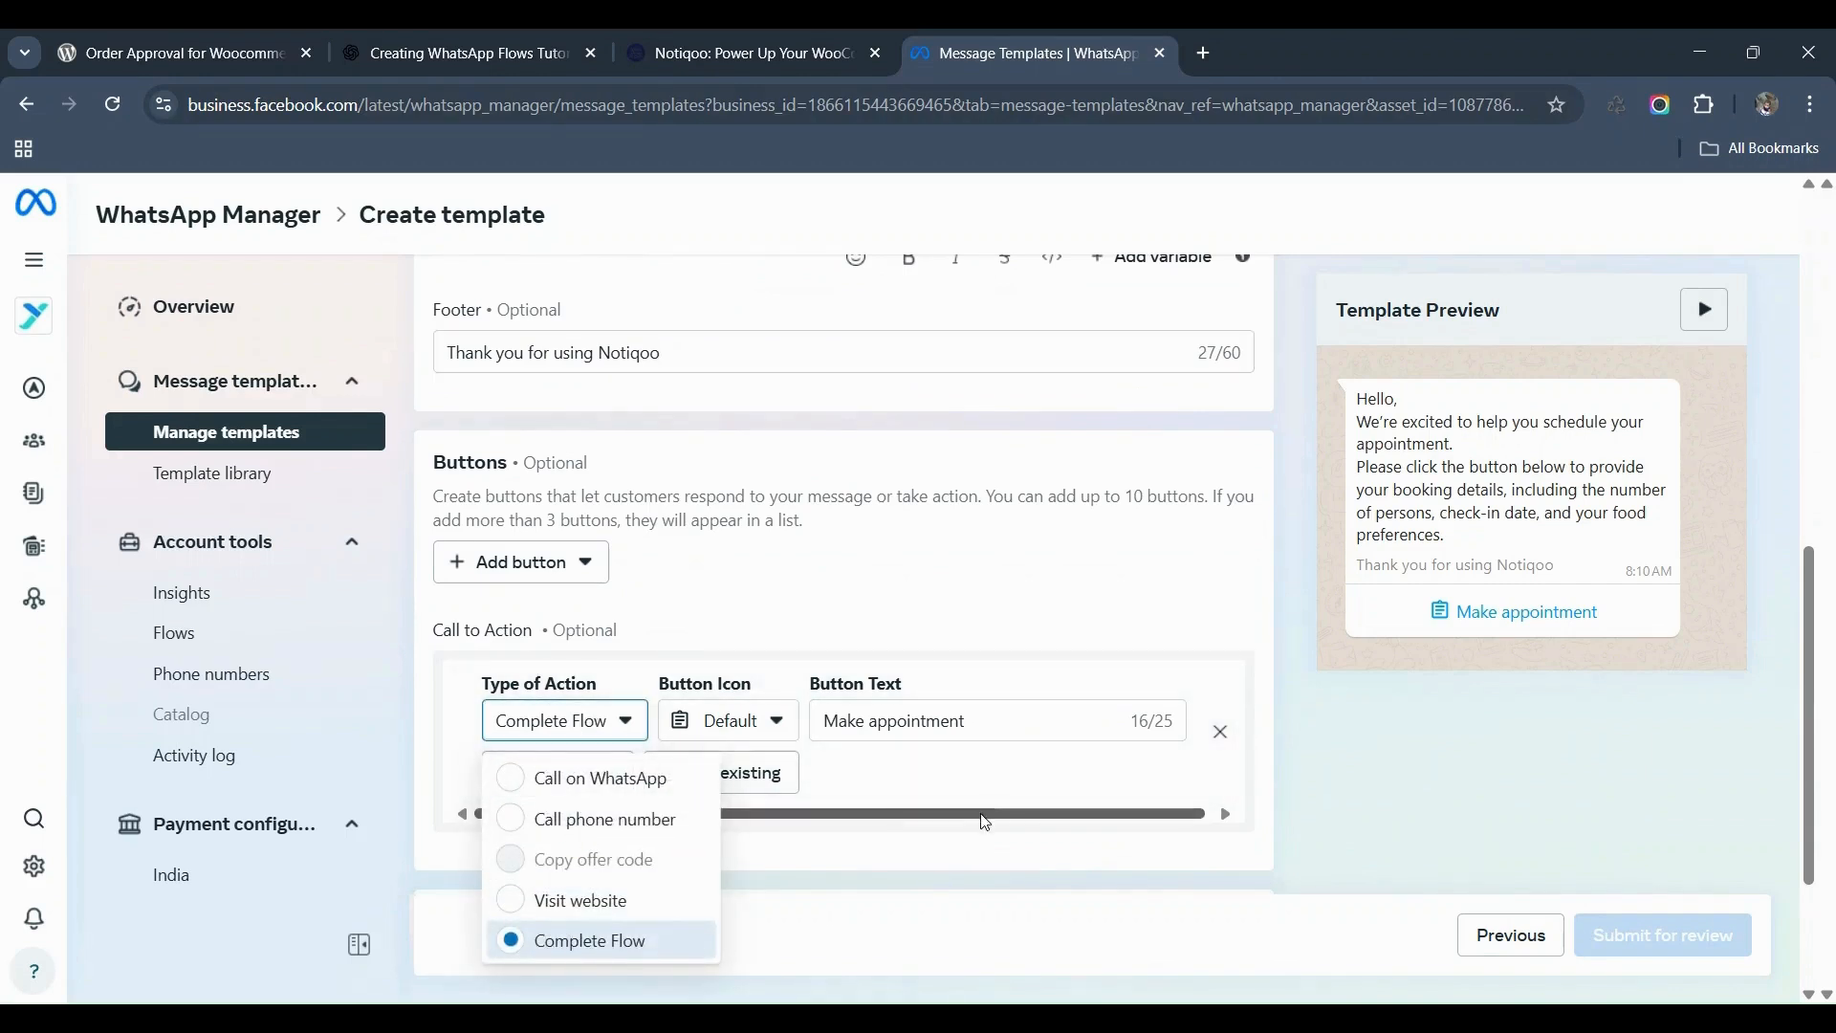
pyautogui.click(1006, 775)
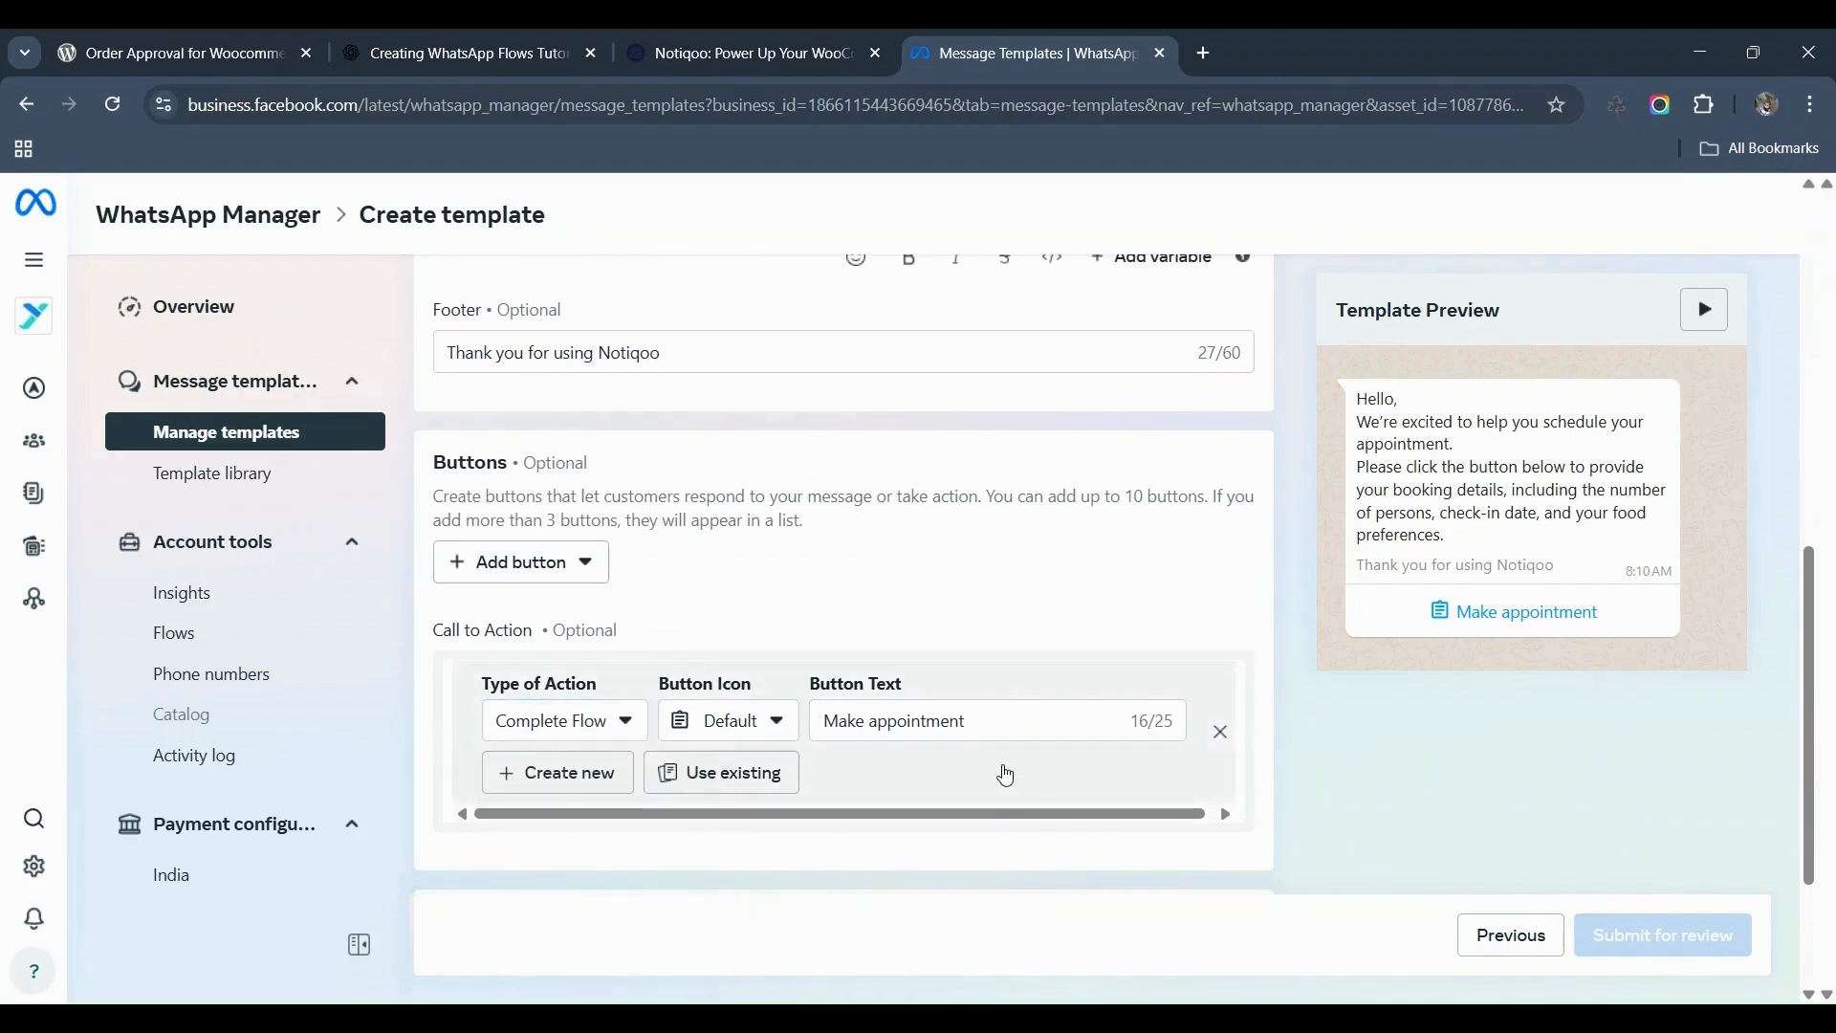
# Step: Link the Make appointment button to the existing Appointment Booking flow after previewing its two screens
pyautogui.click(707, 780)
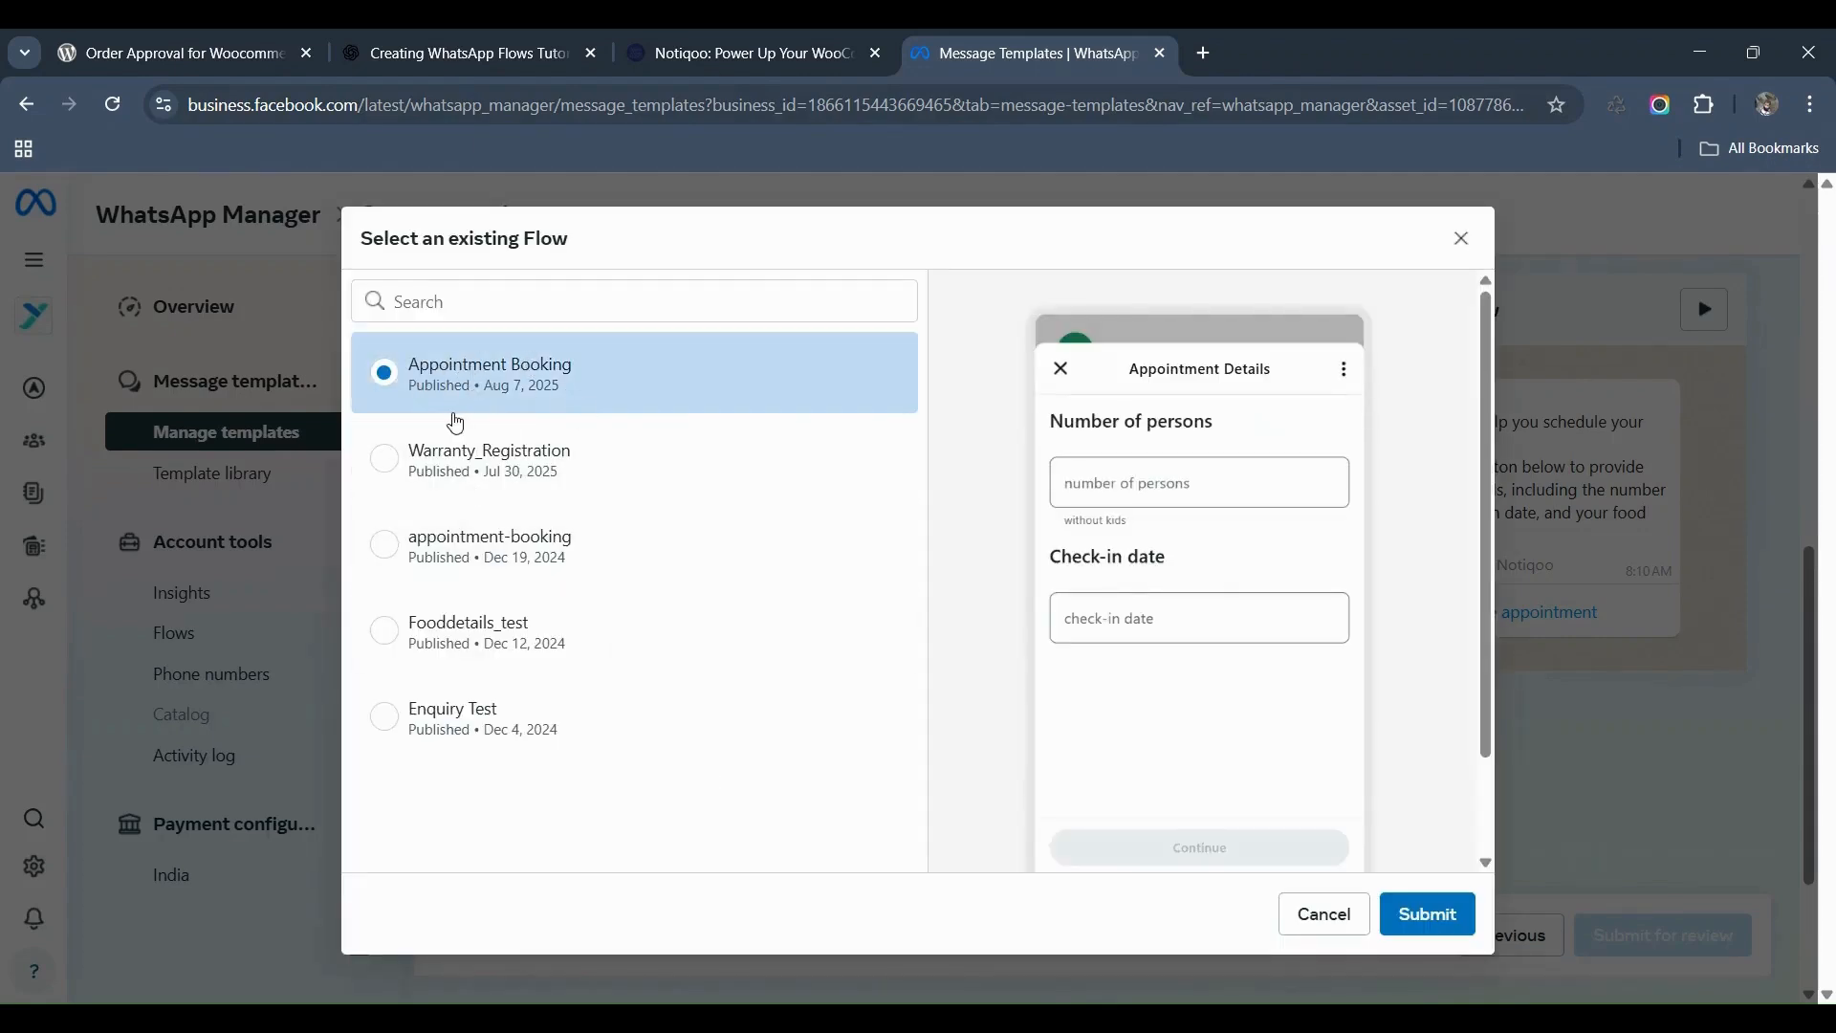
pyautogui.moveTo(481, 392); pyautogui.dragTo(494, 389)
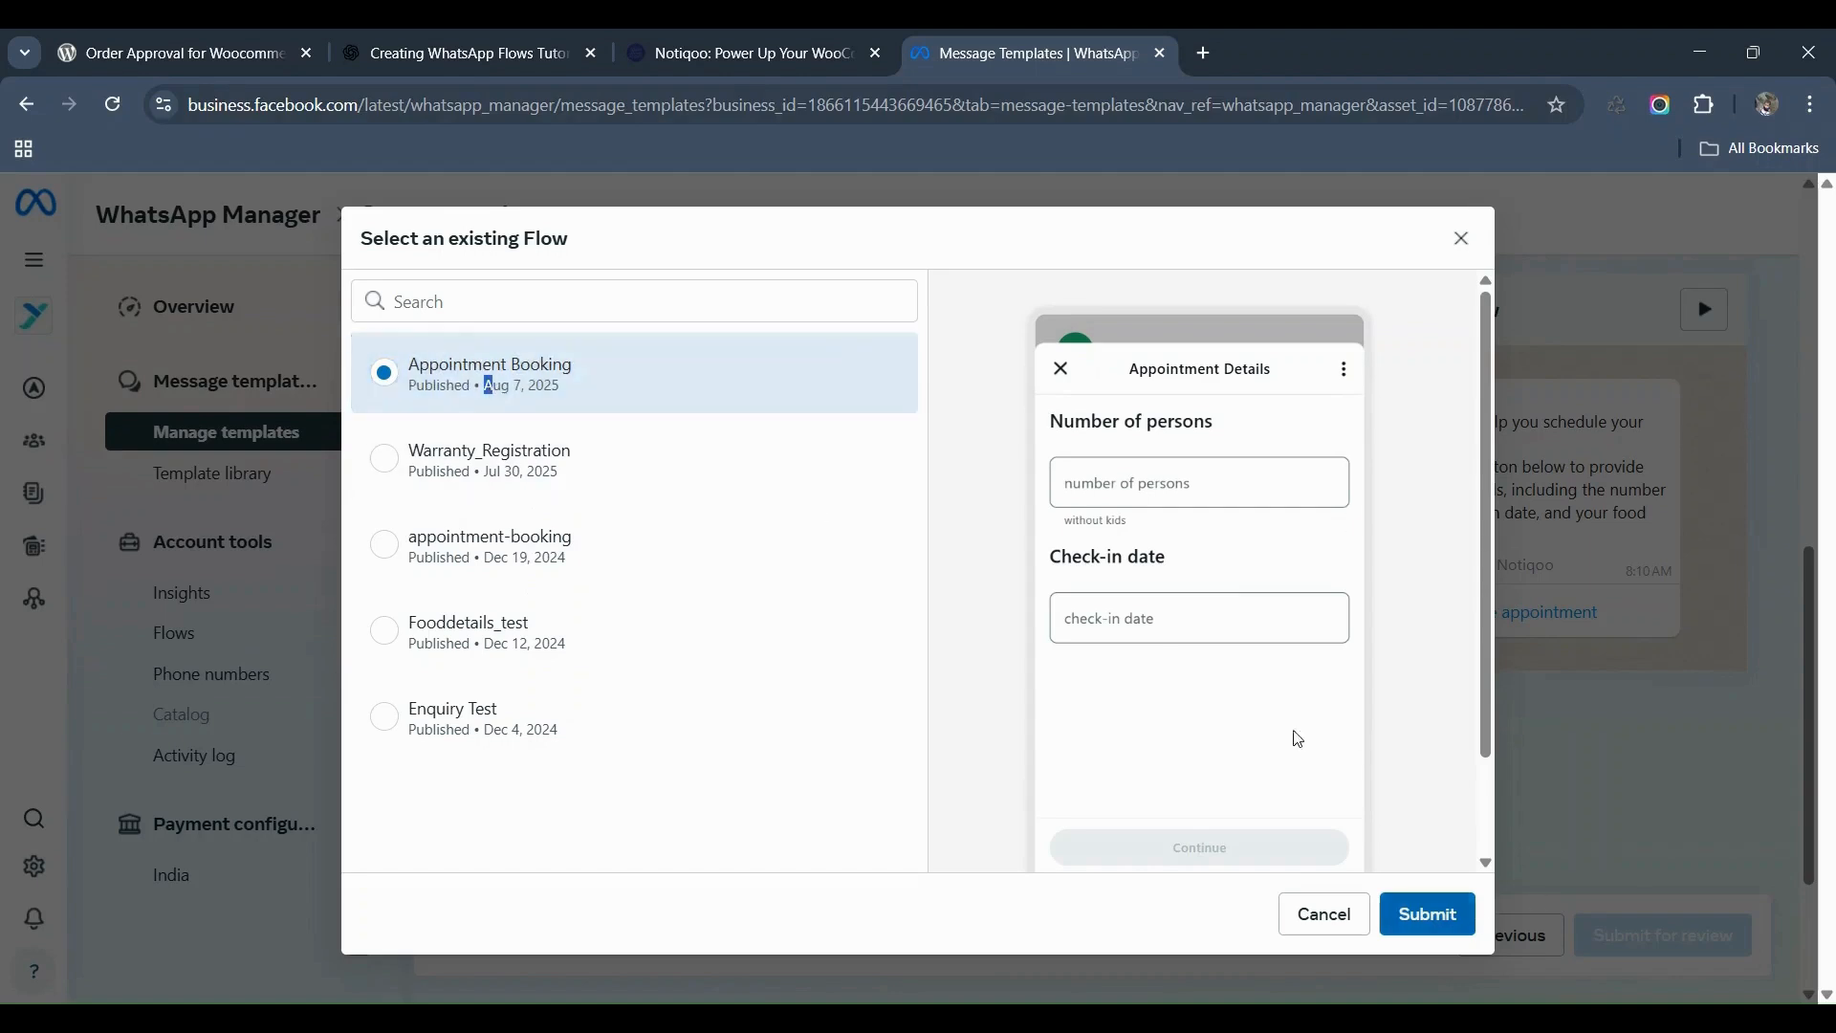
pyautogui.moveTo(1487, 716); pyautogui.dragTo(1506, 824)
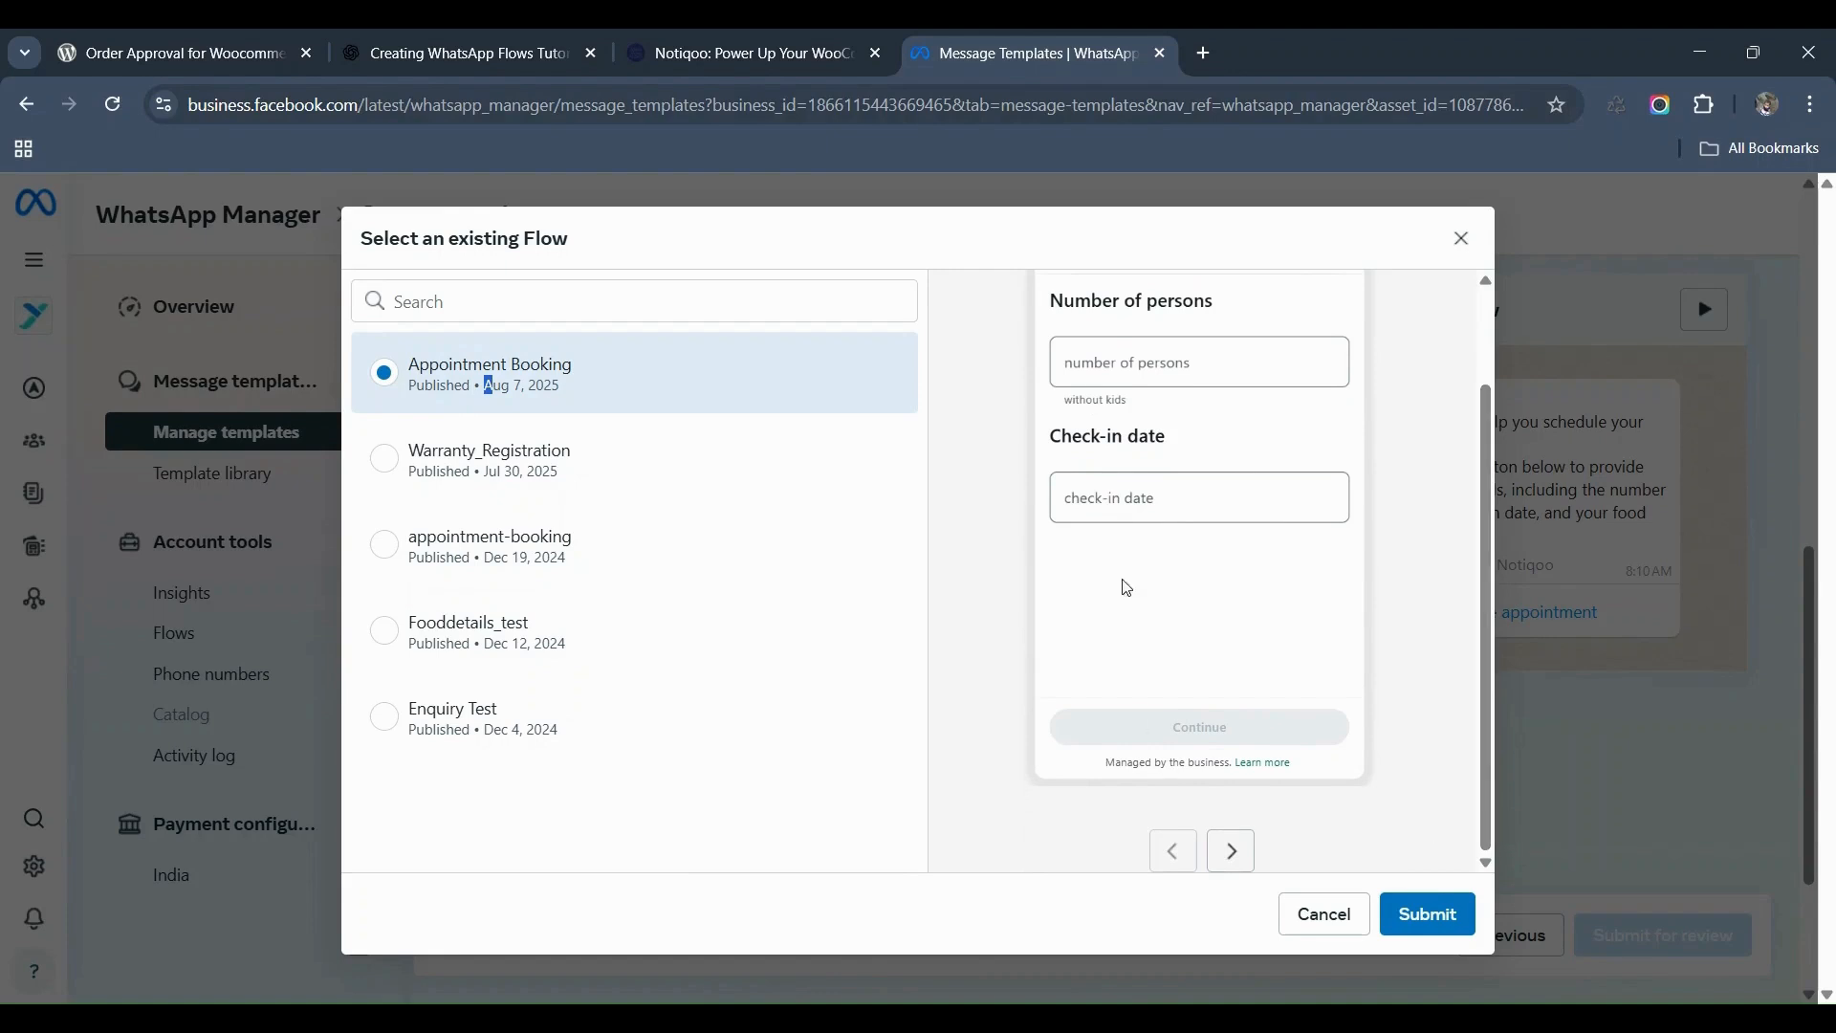
pyautogui.click(1231, 849)
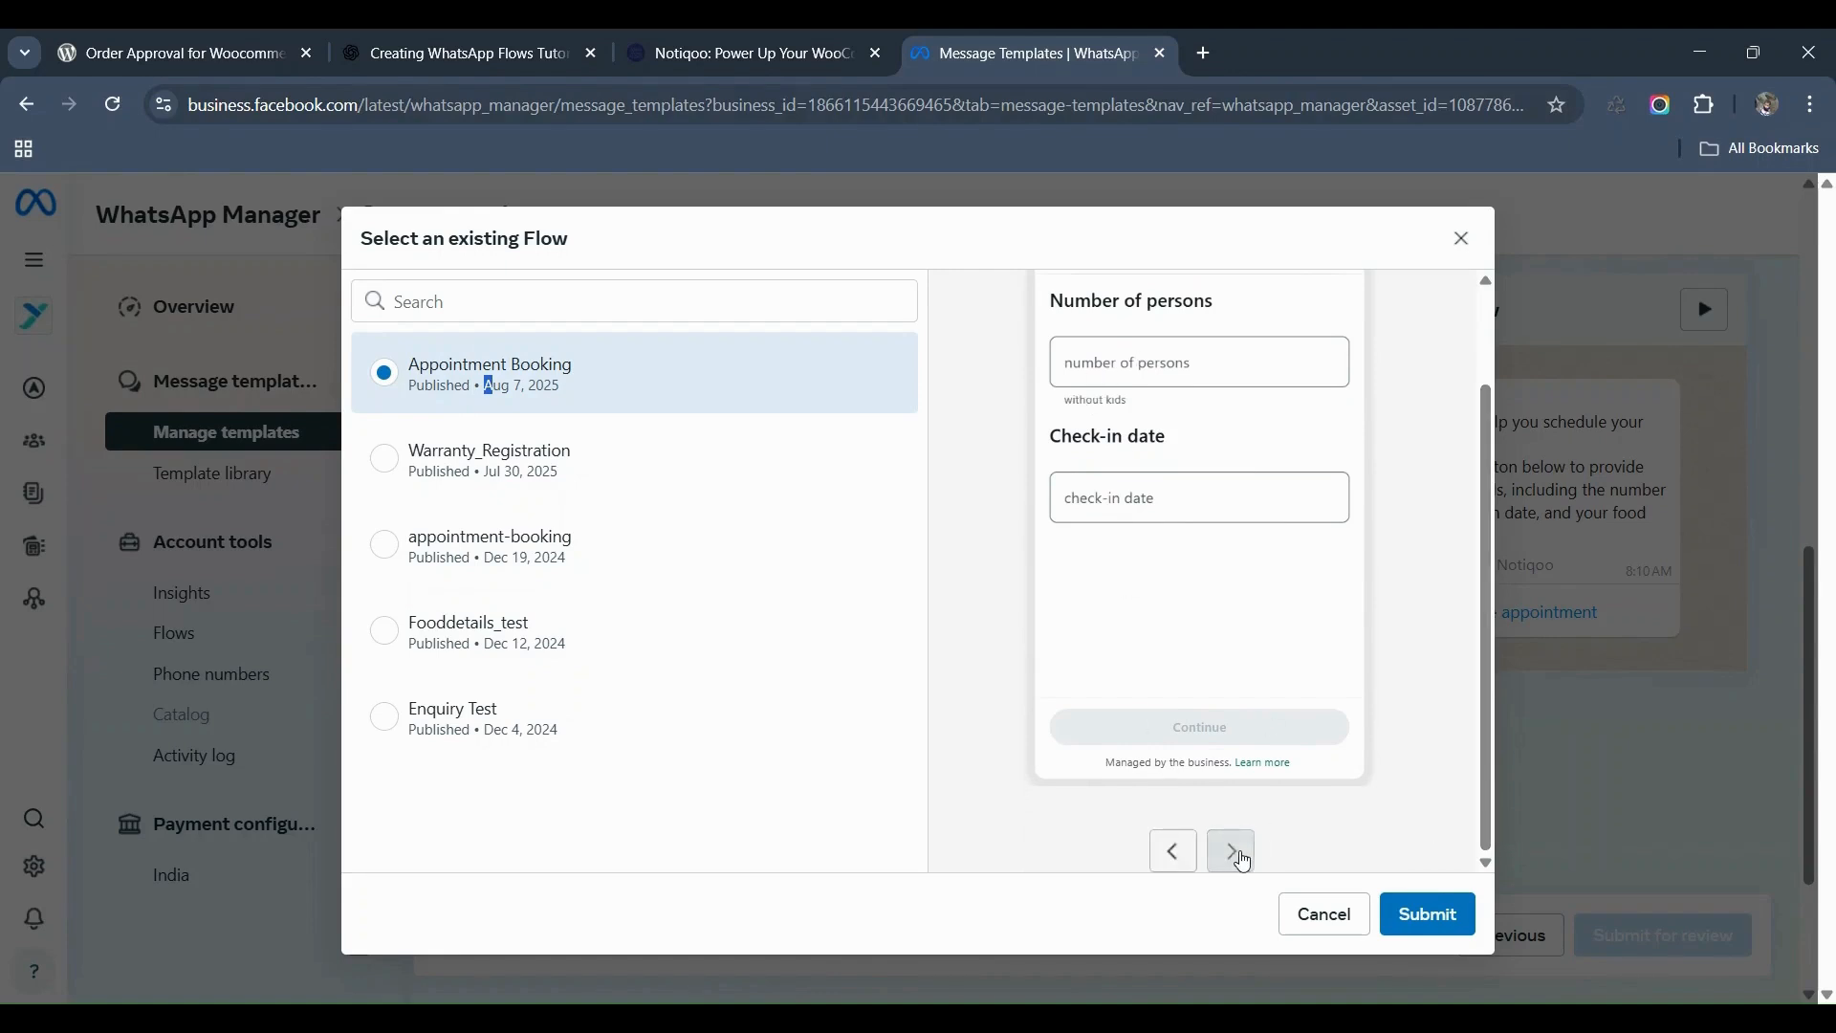
pyautogui.moveTo(1490, 455); pyautogui.dragTo(1477, 368)
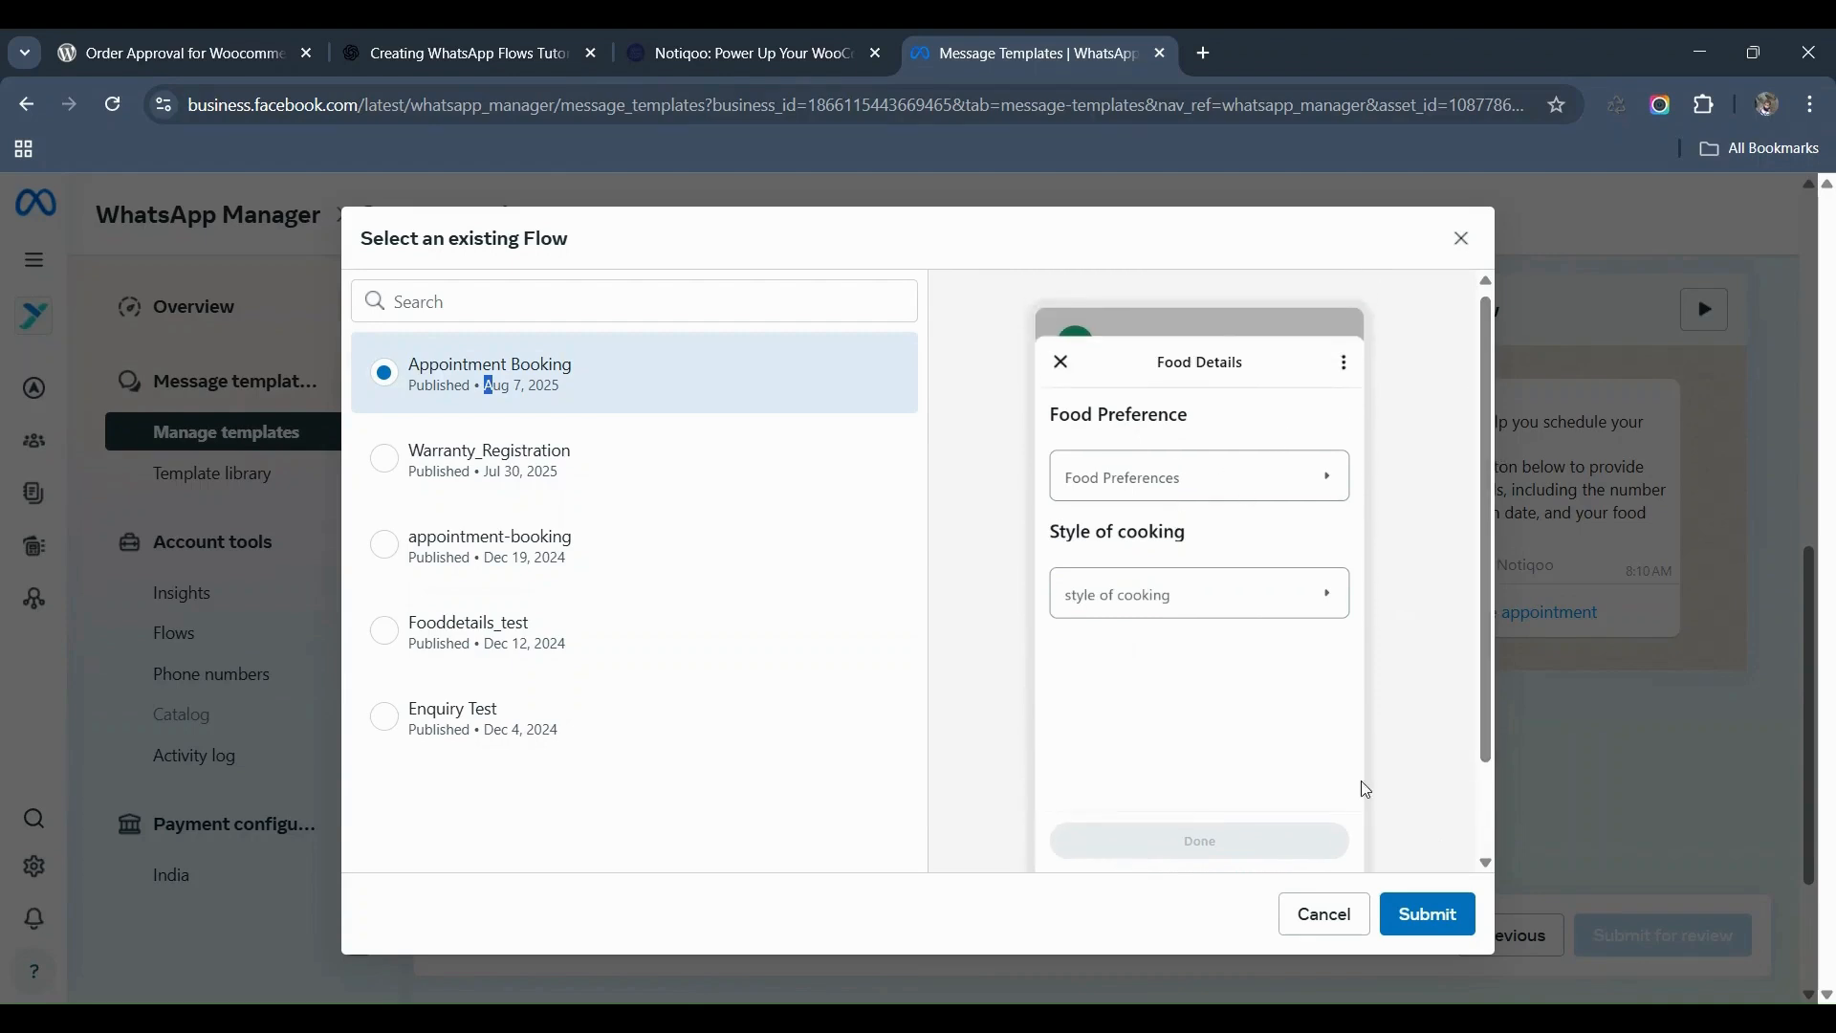
pyautogui.click(1442, 935)
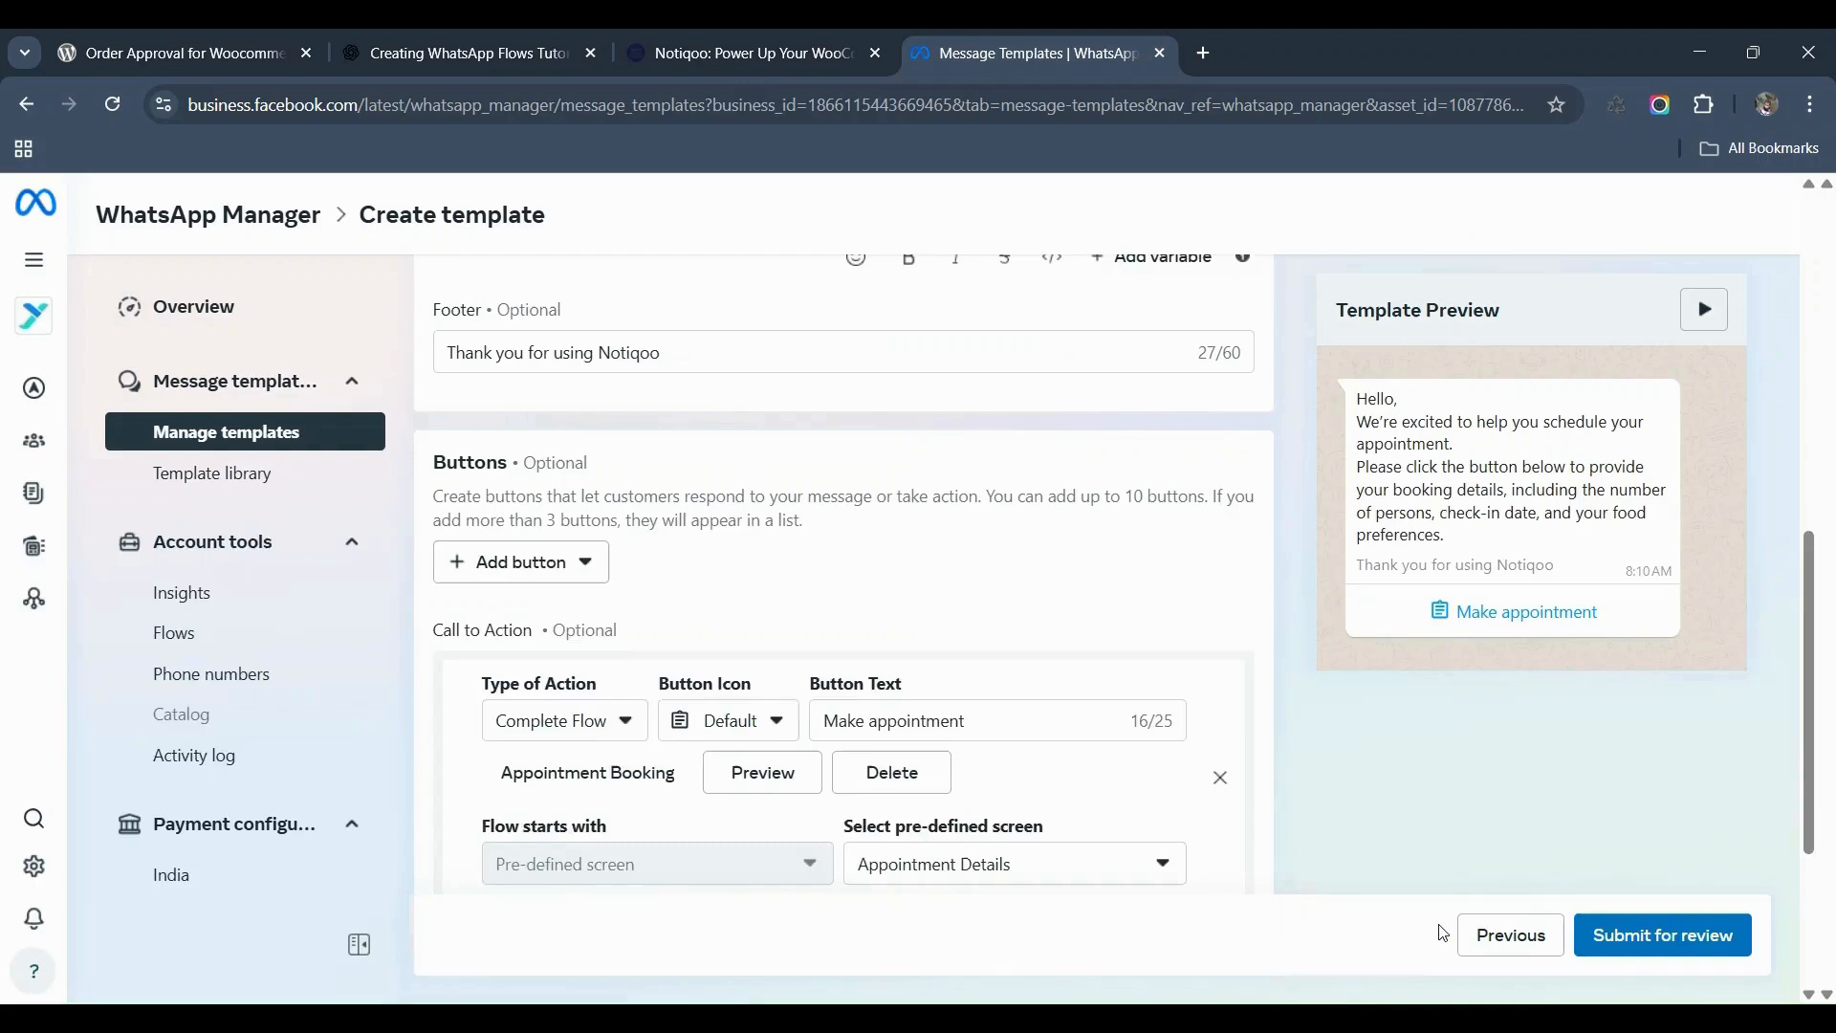
# Step: Submit appointment_booking_flow for review, confirming the English content, and close the confirmation
pyautogui.scroll(-1, 1250, 708)
pyautogui.scroll(-1, 1252, 715)
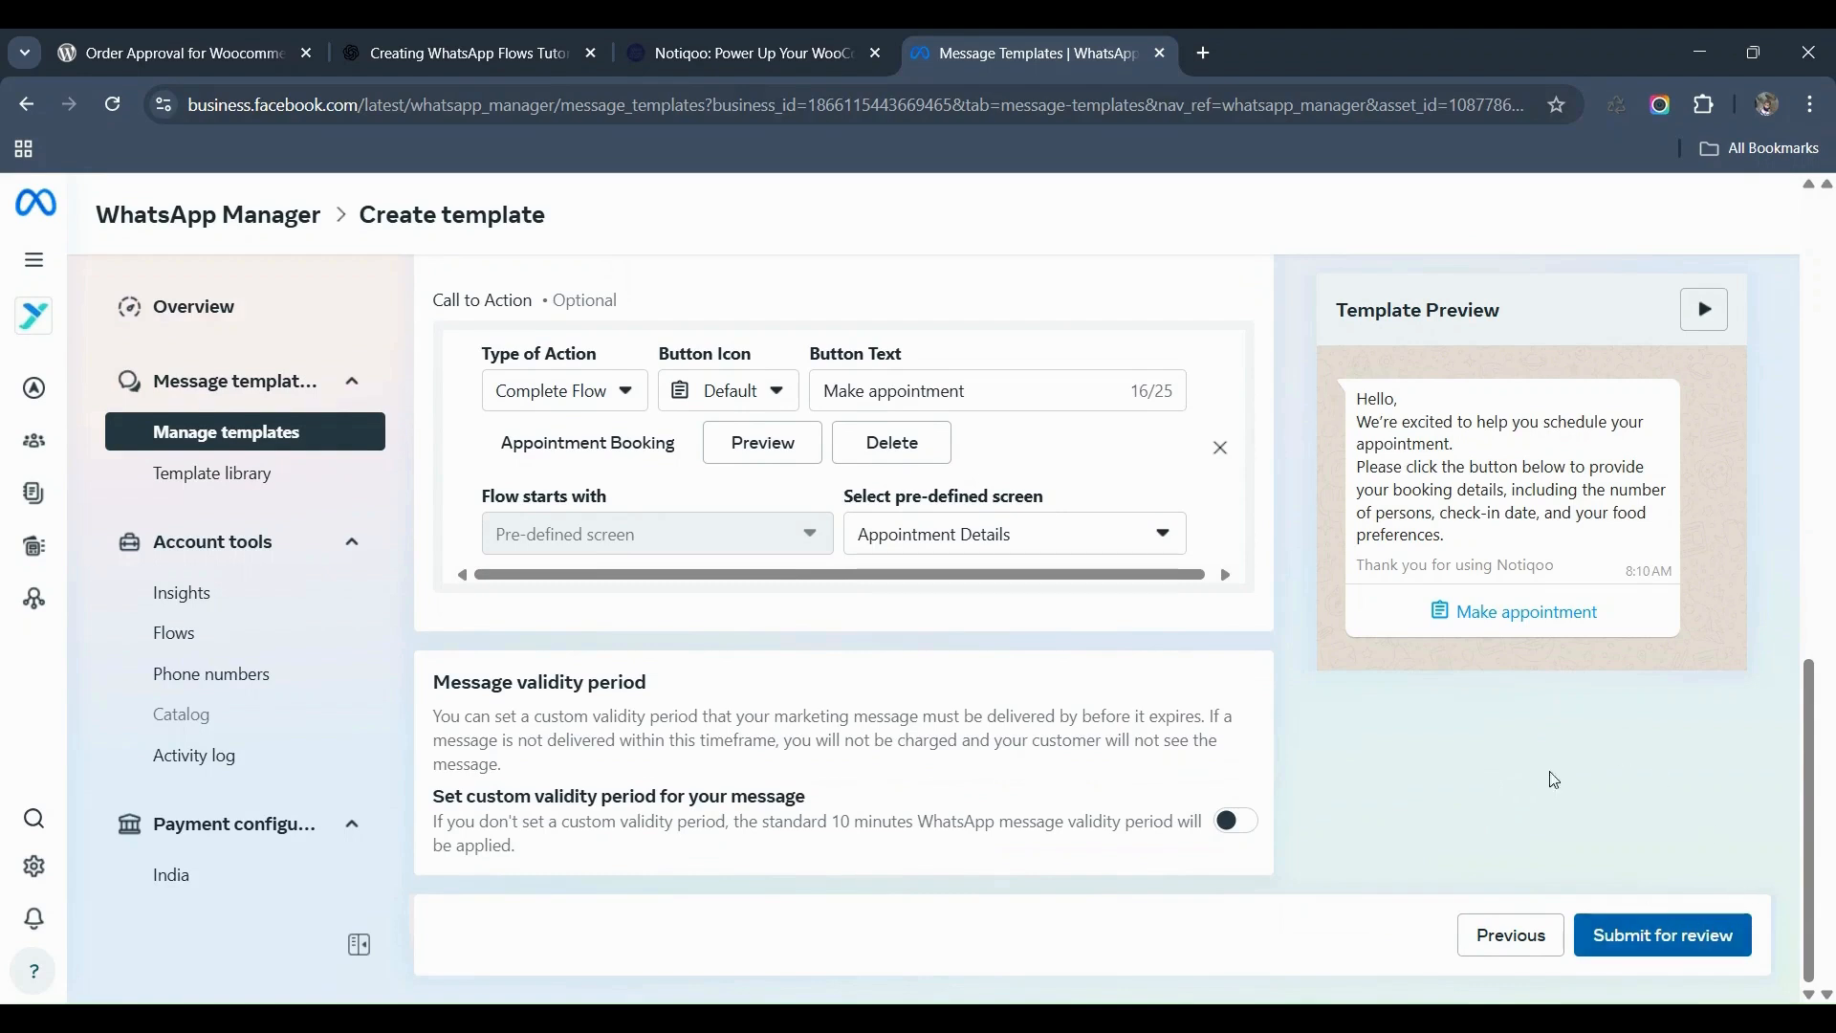
pyautogui.click(1701, 944)
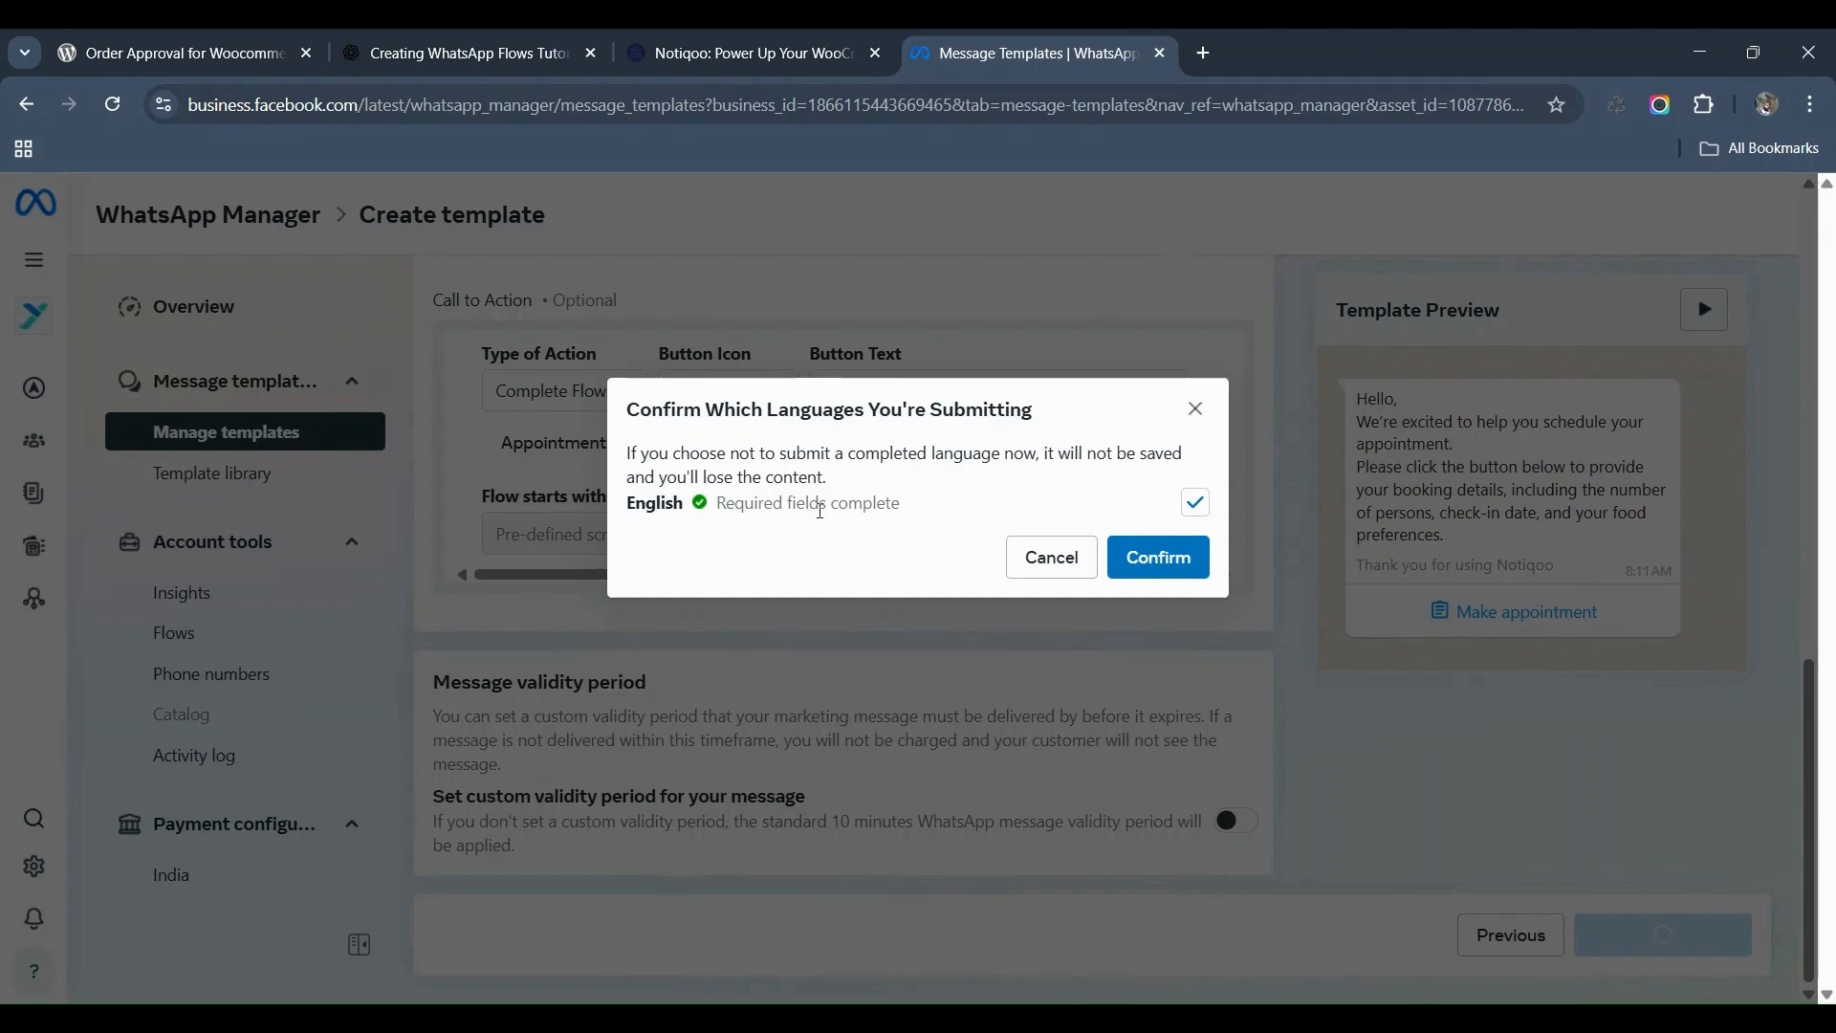
pyautogui.click(1131, 556)
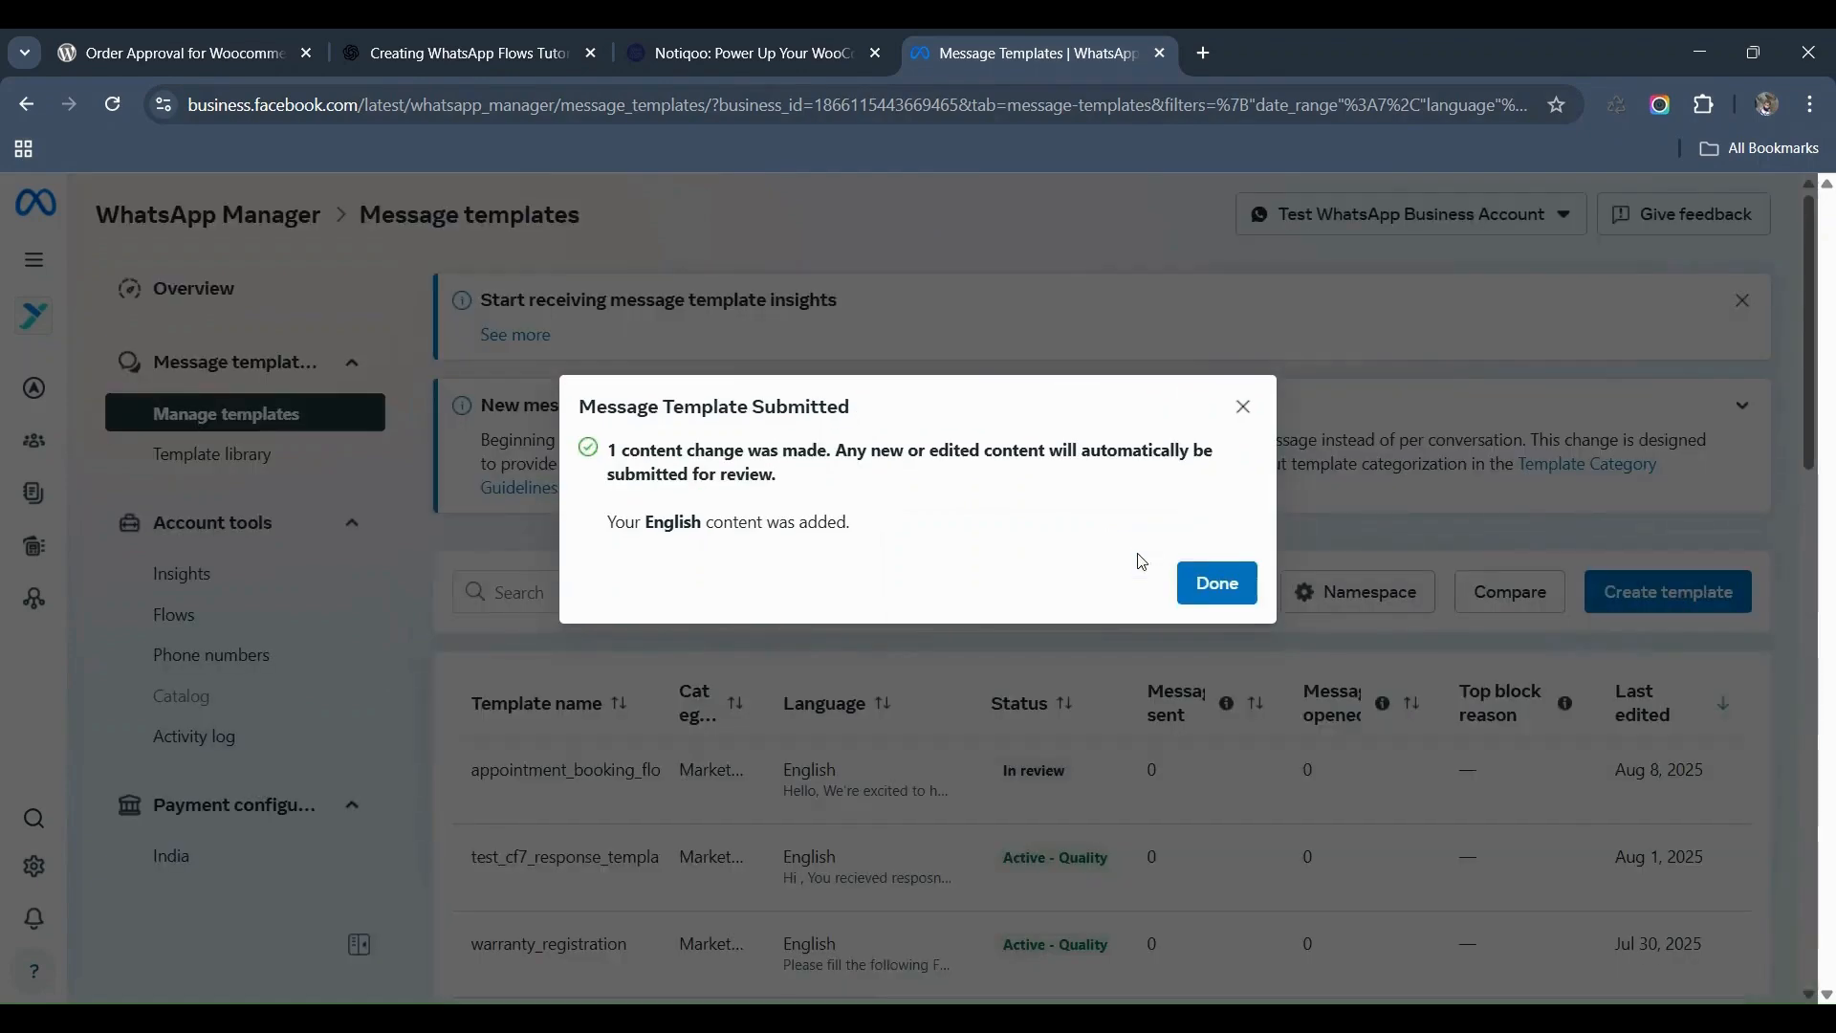
pyautogui.click(1217, 585)
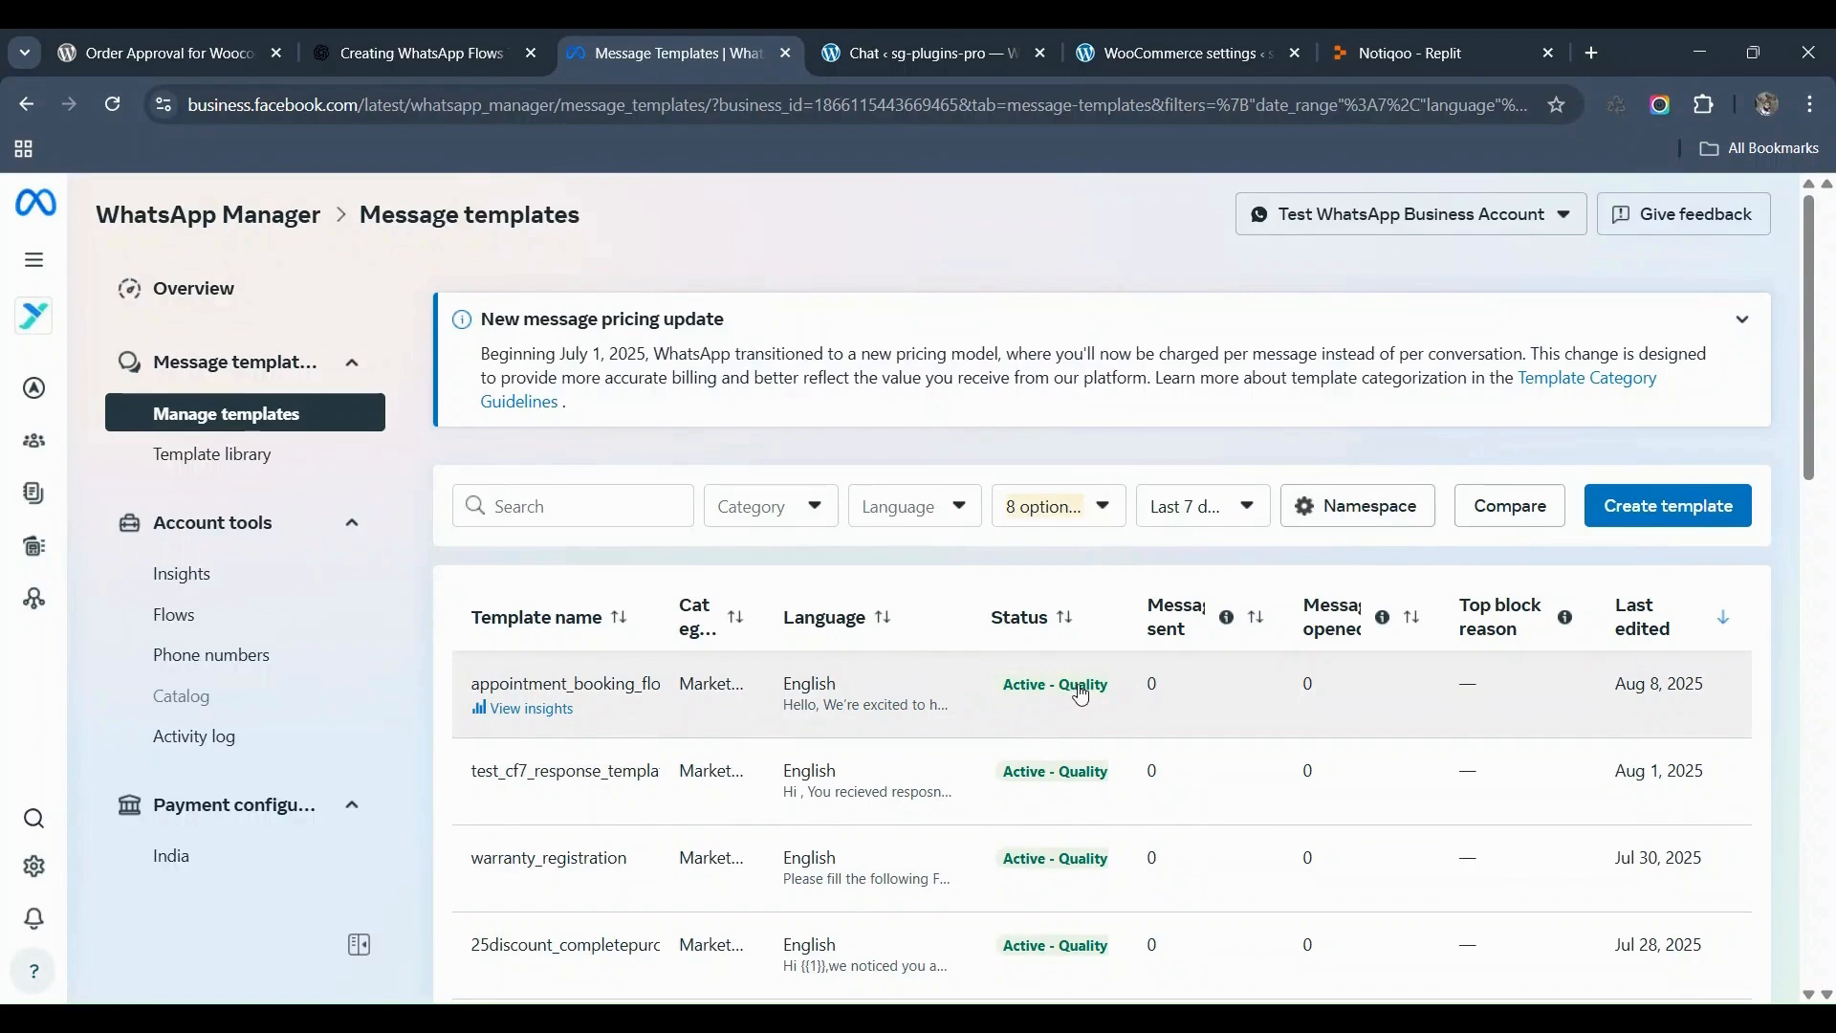
# Step: Check that appointment_booking_flow shows Active - Quality status in the templates list
pyautogui.moveTo(1063, 696)
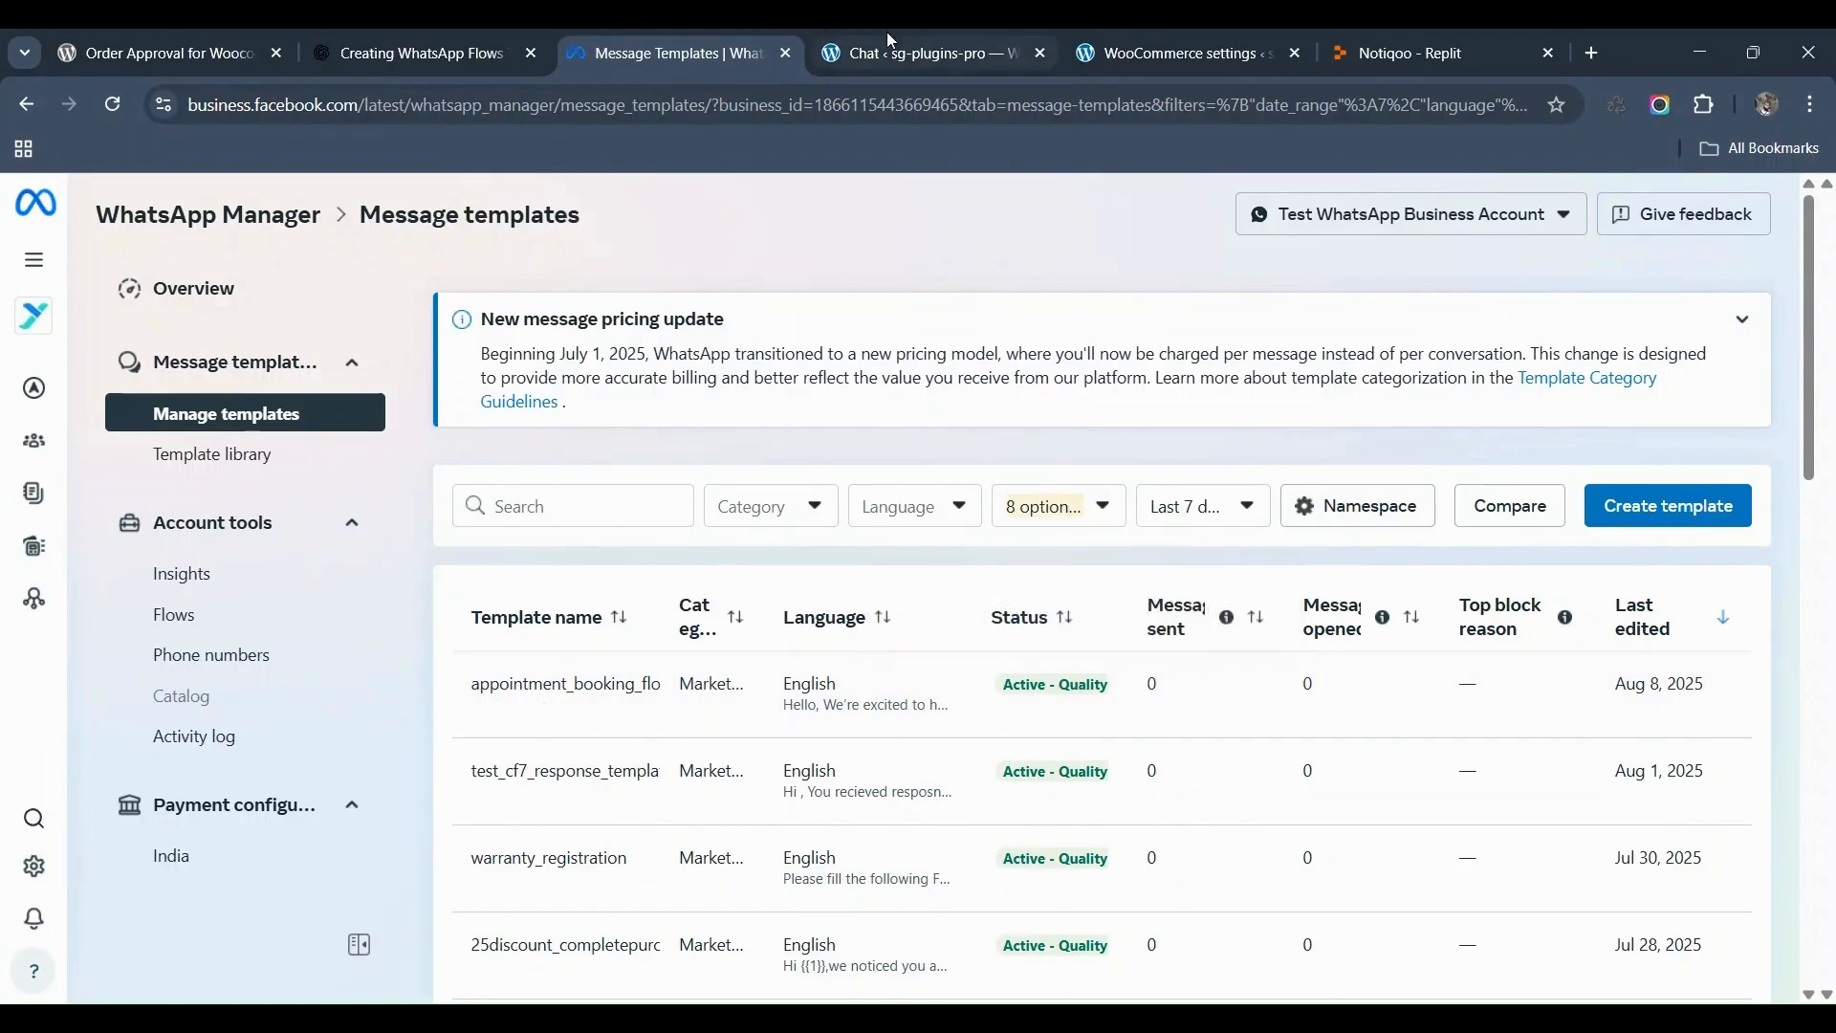
# Step: Sync Notiqoo's WhatsApp templates from Facebook in WooCommerce settings, then reload the Notiqoo chat page
pyautogui.click(935, 57)
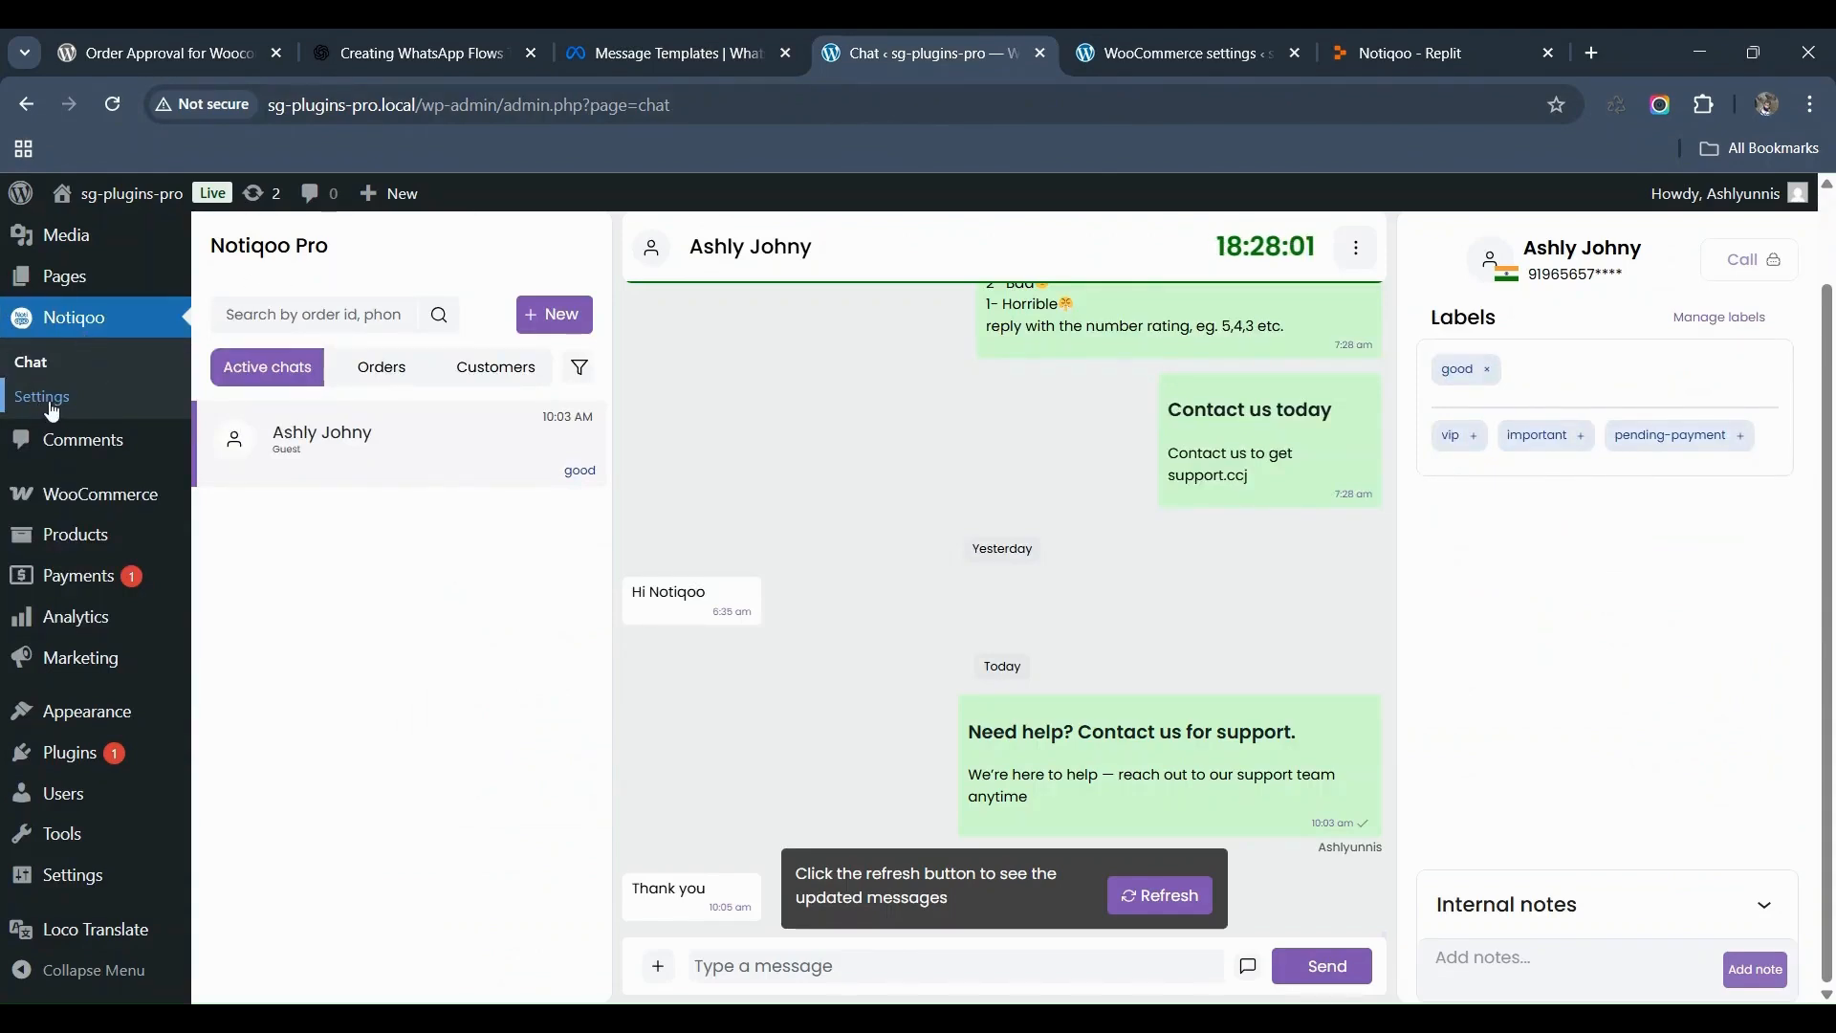
pyautogui.click(1173, 39)
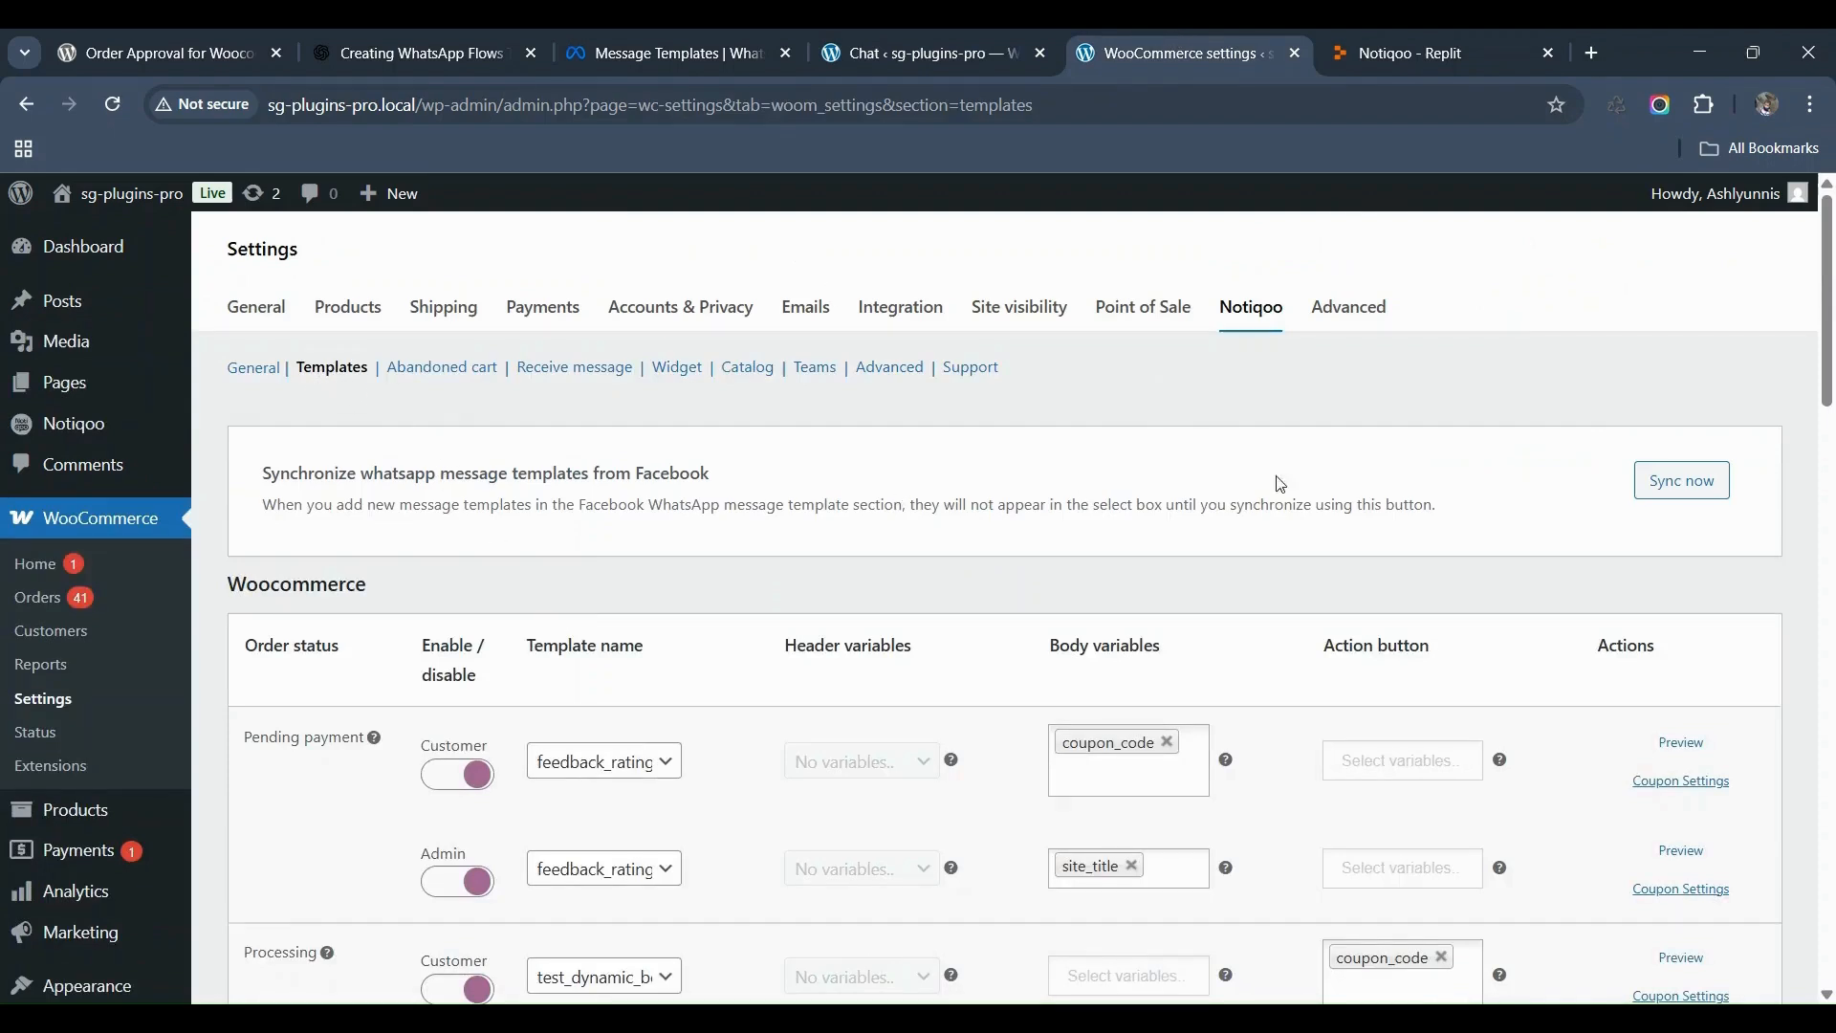
pyautogui.click(1710, 498)
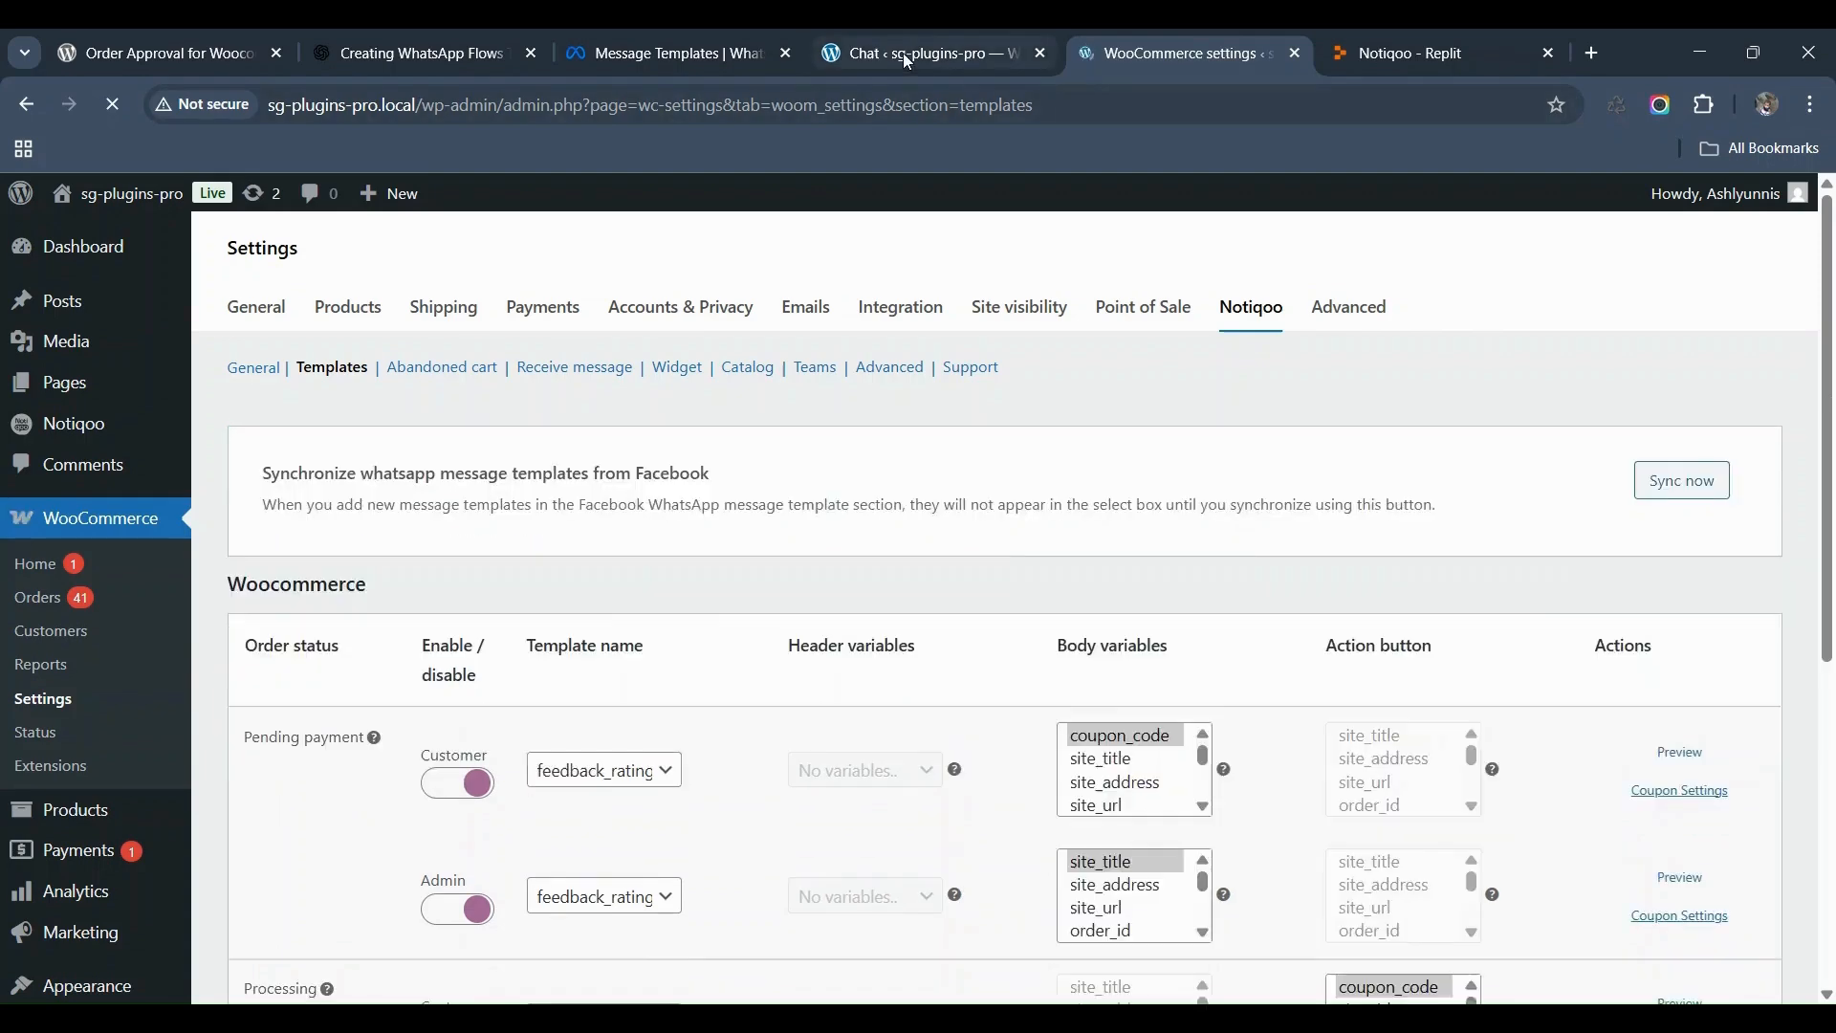
pyautogui.click(903, 54)
pyautogui.click(116, 109)
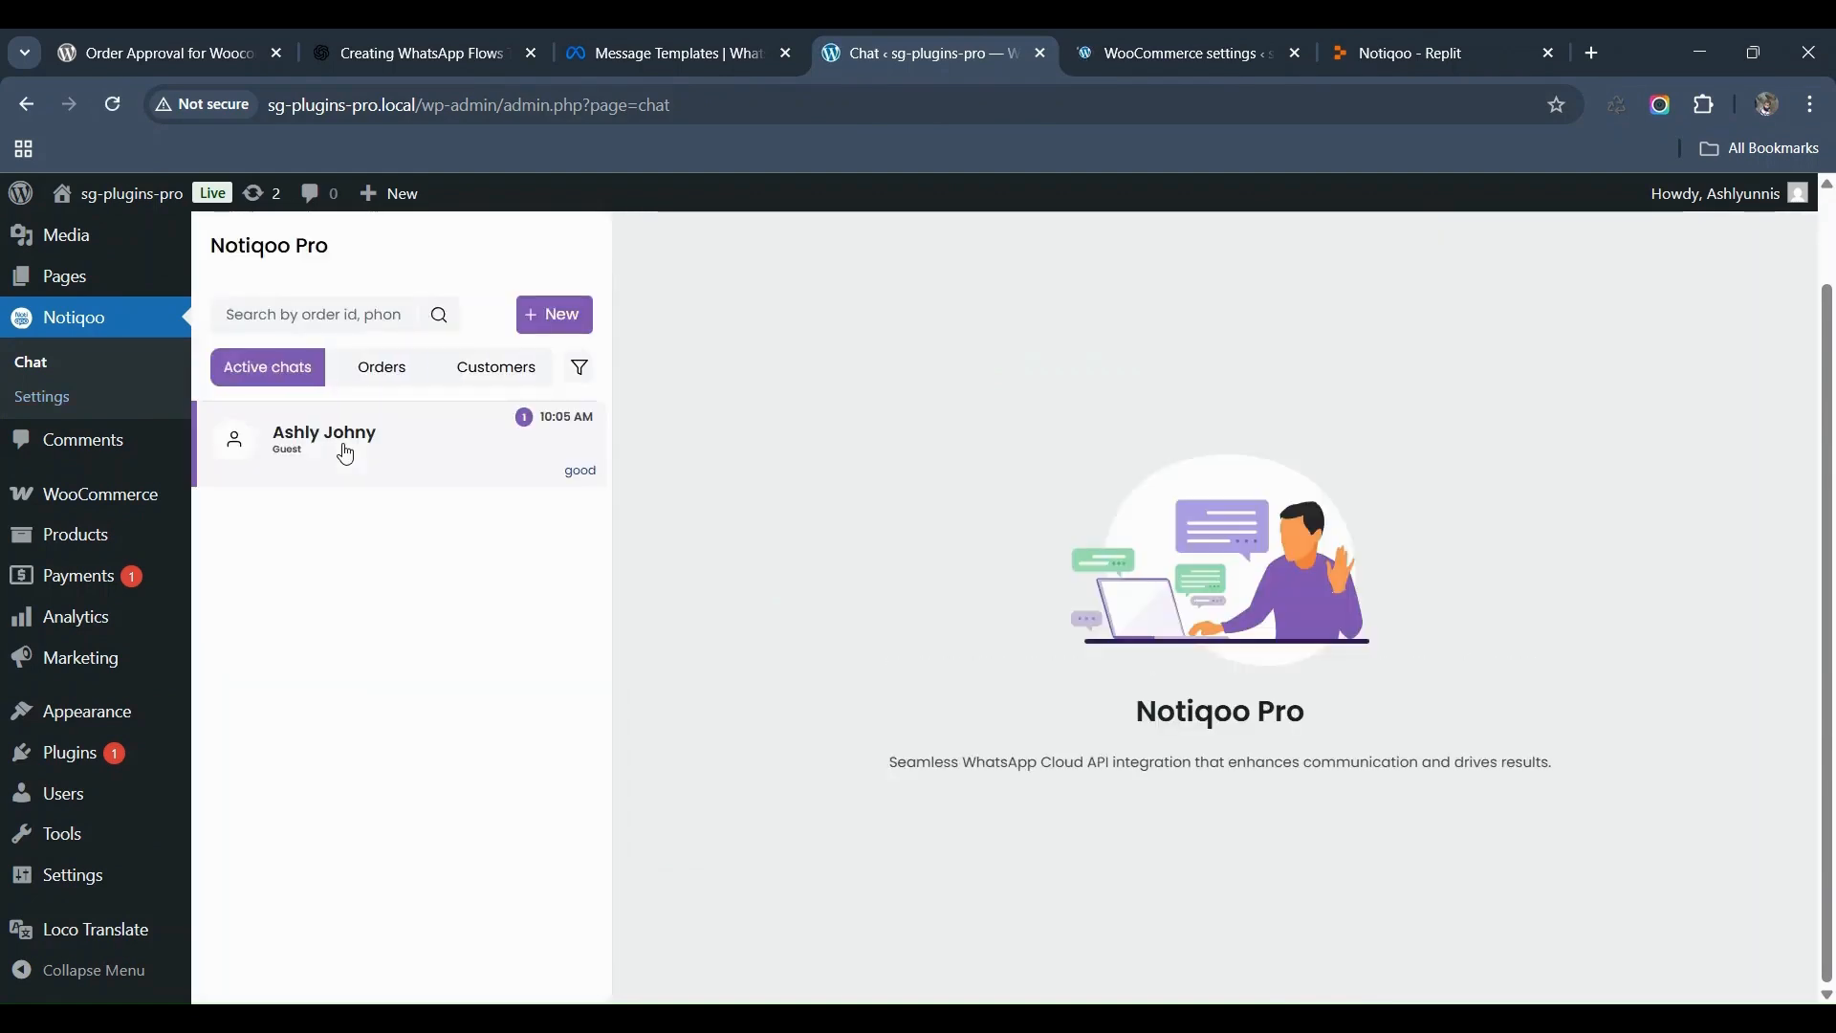
# Step: Send the appointment_booking_flow template to the customer's chat and refresh to see the booking reply
pyautogui.click(346, 455)
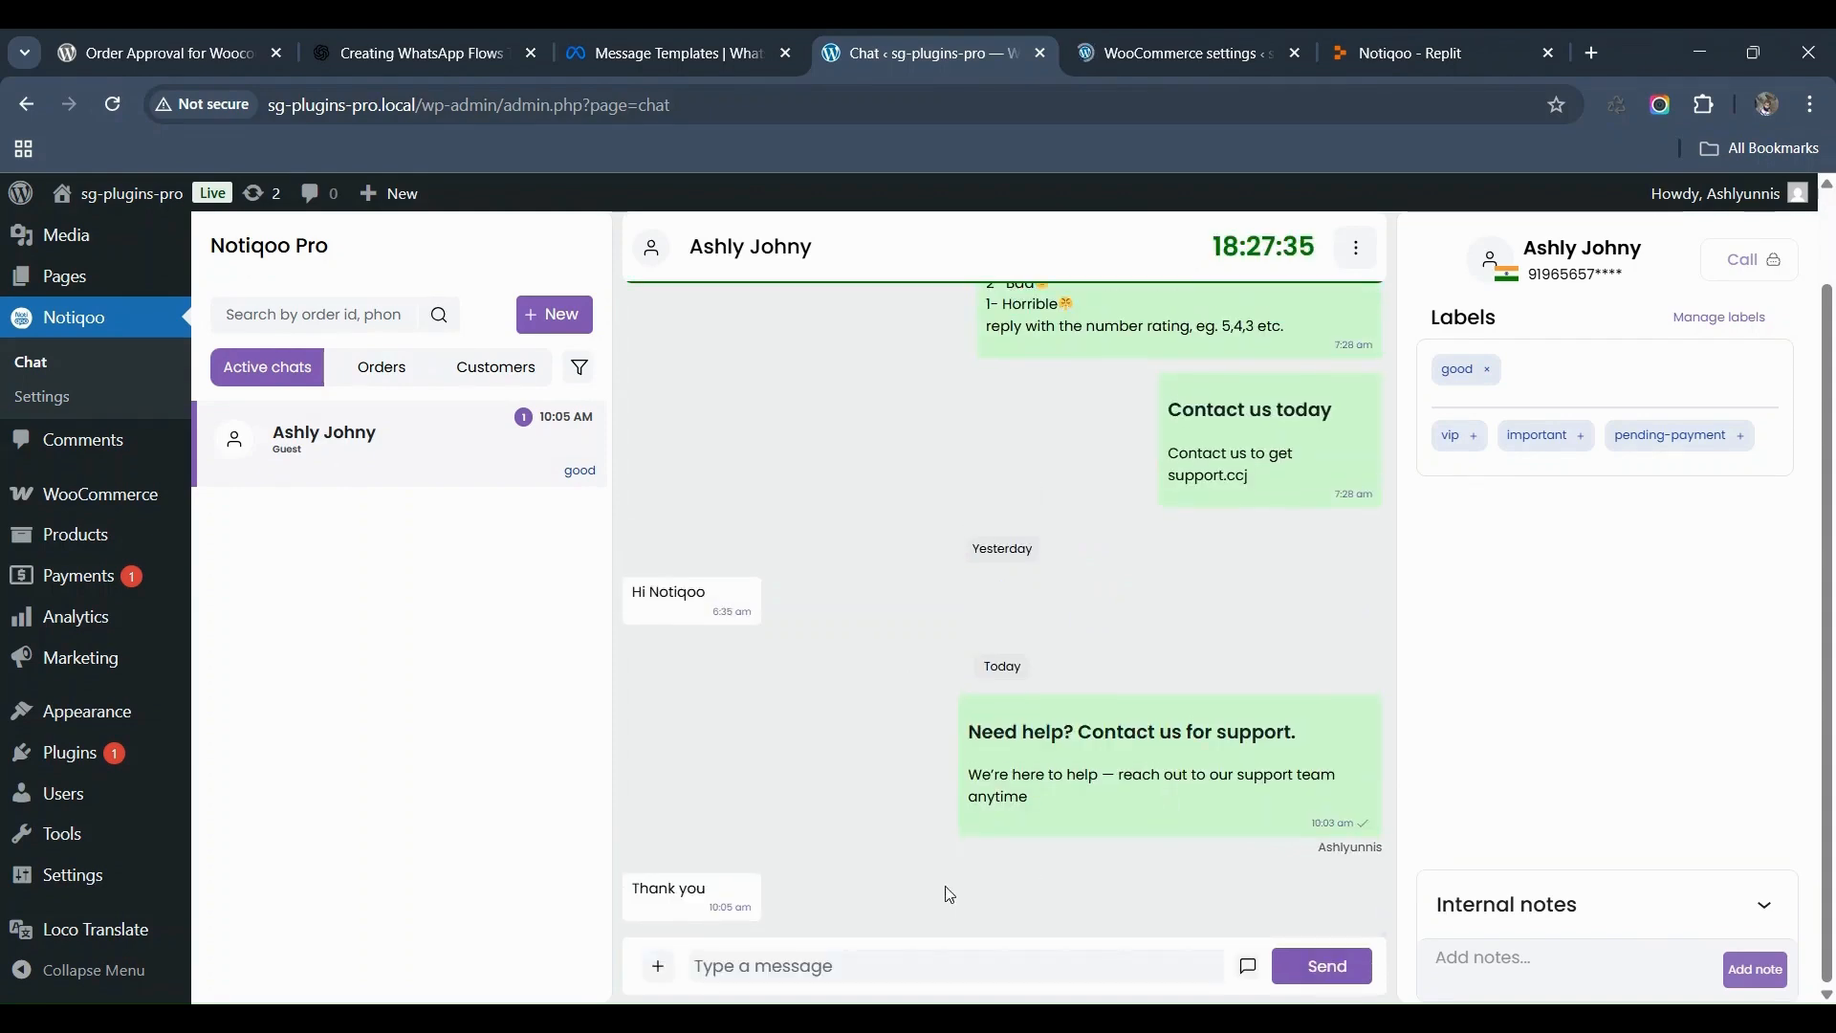
pyautogui.click(654, 970)
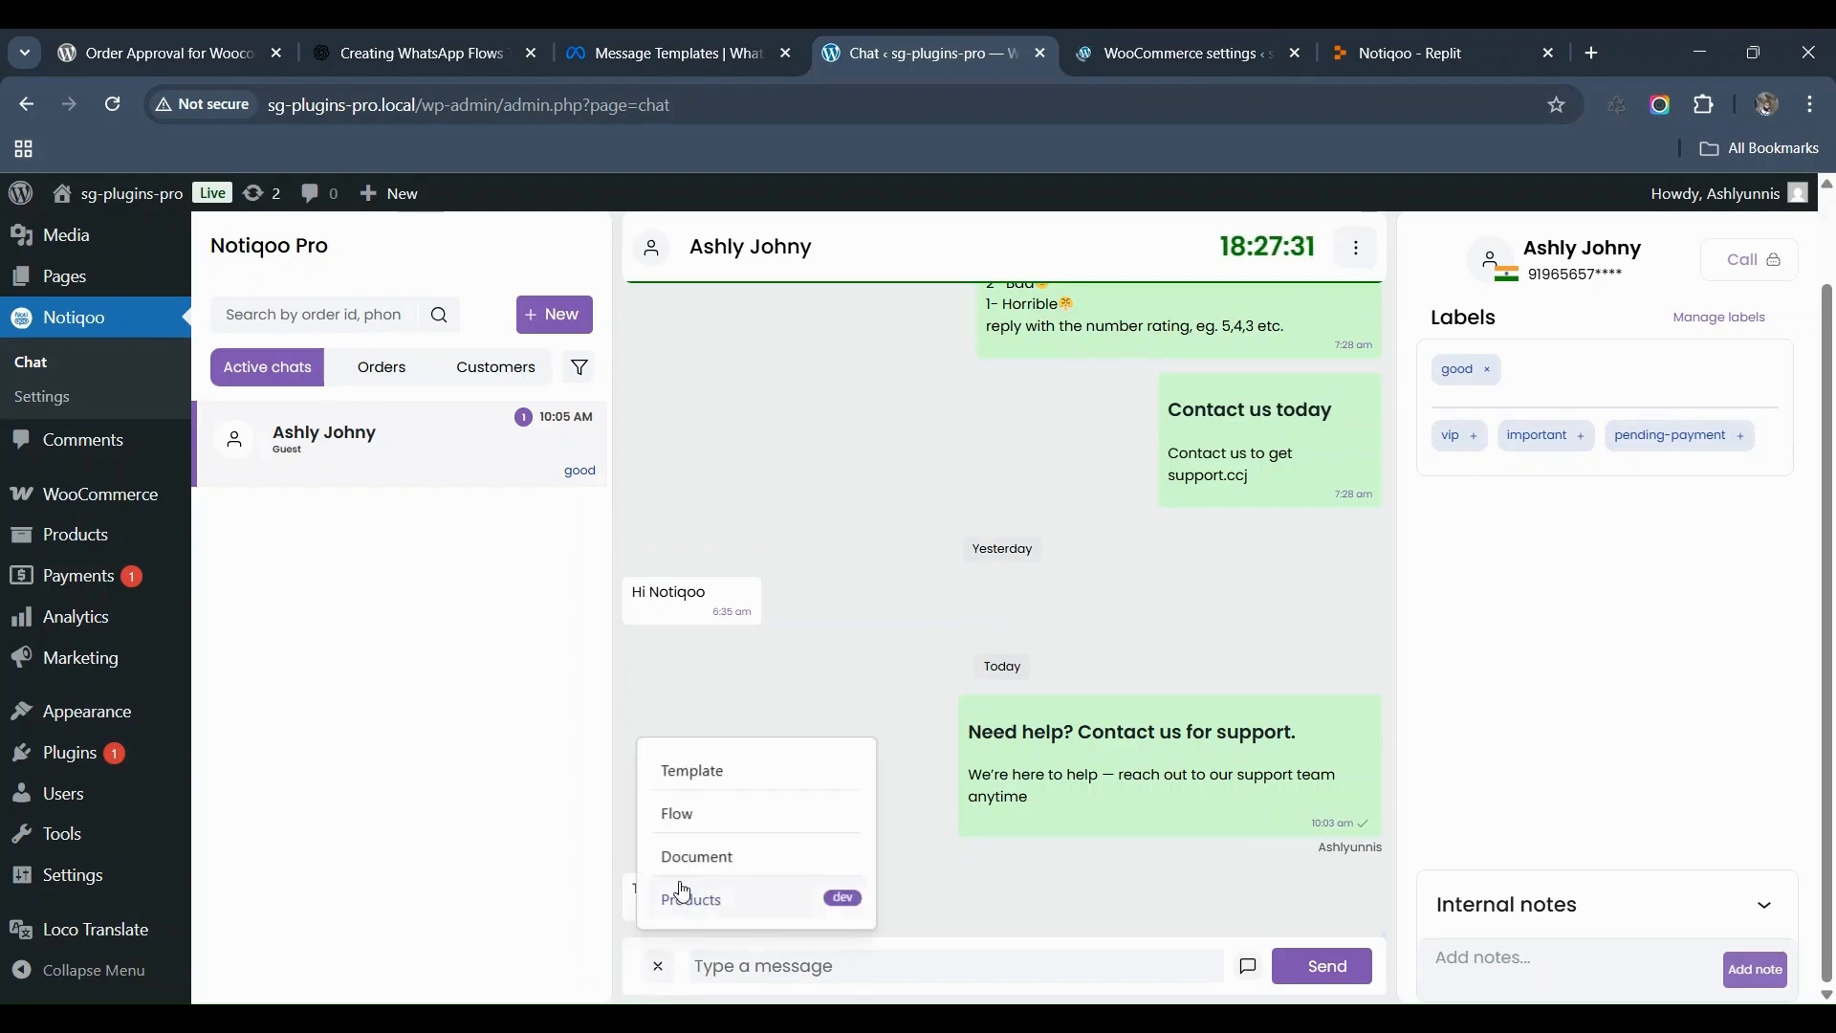
pyautogui.click(689, 823)
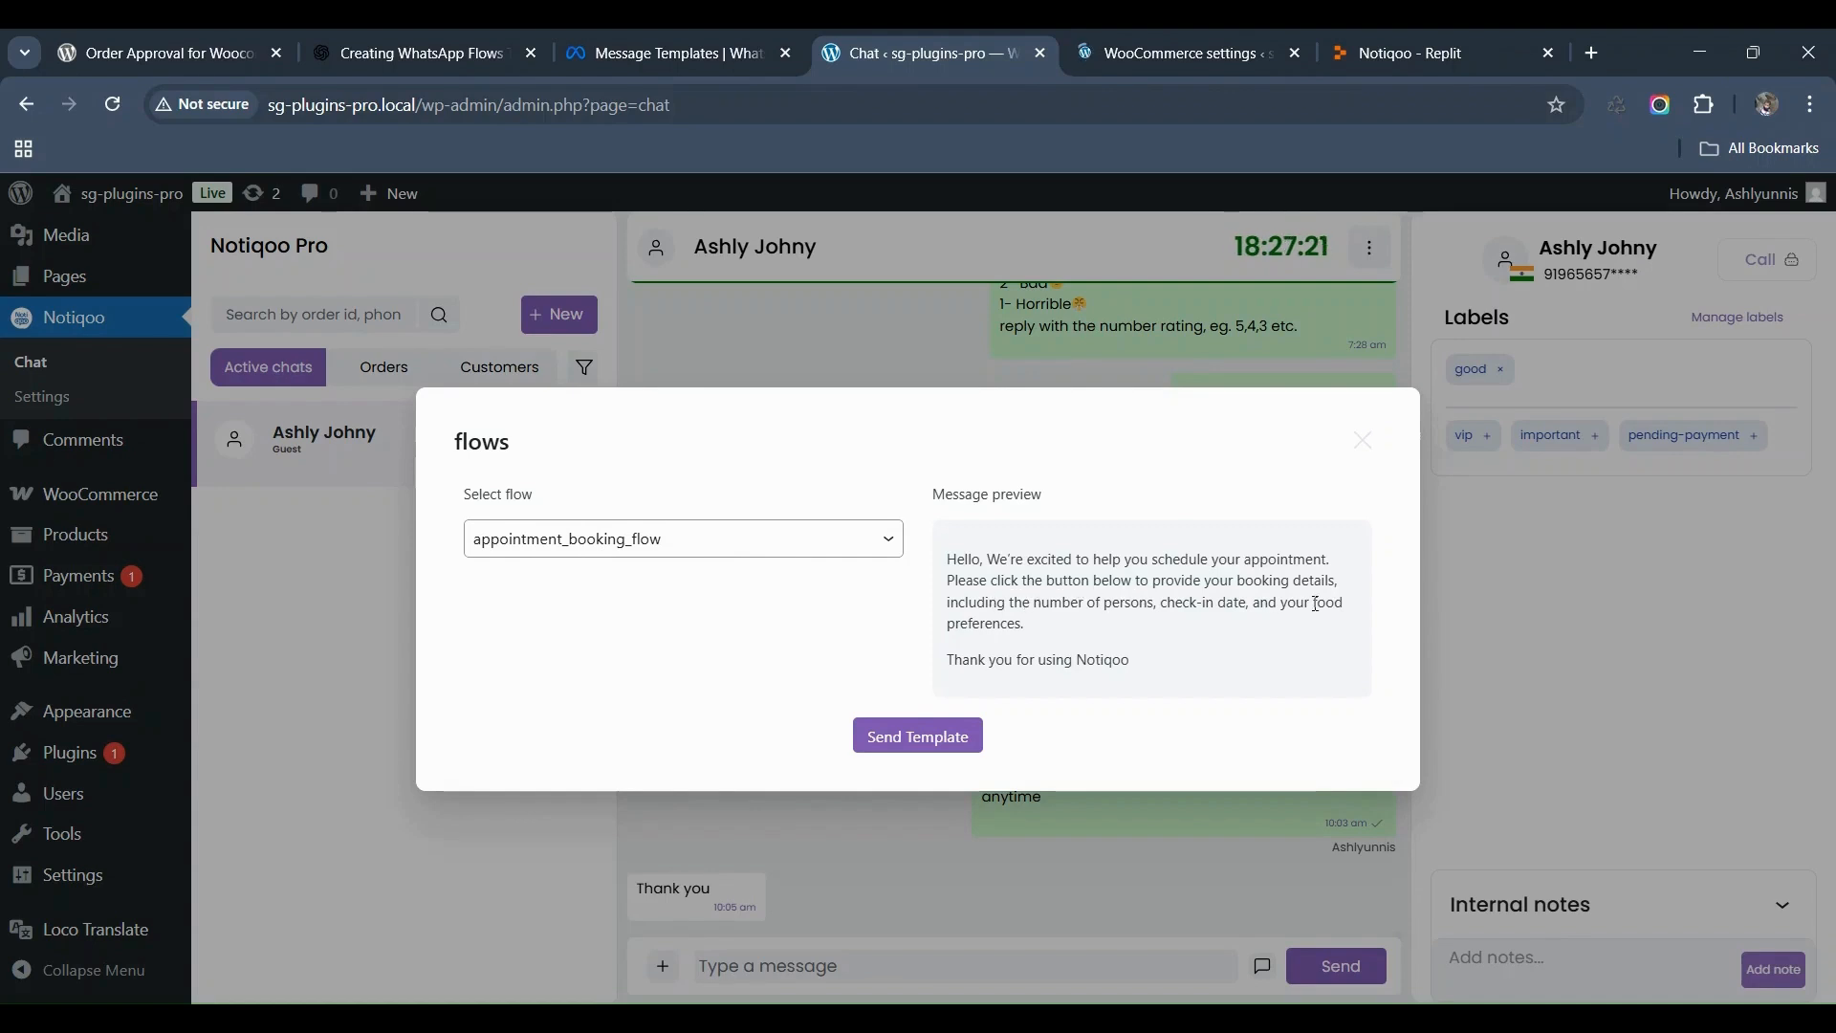
pyautogui.click(904, 744)
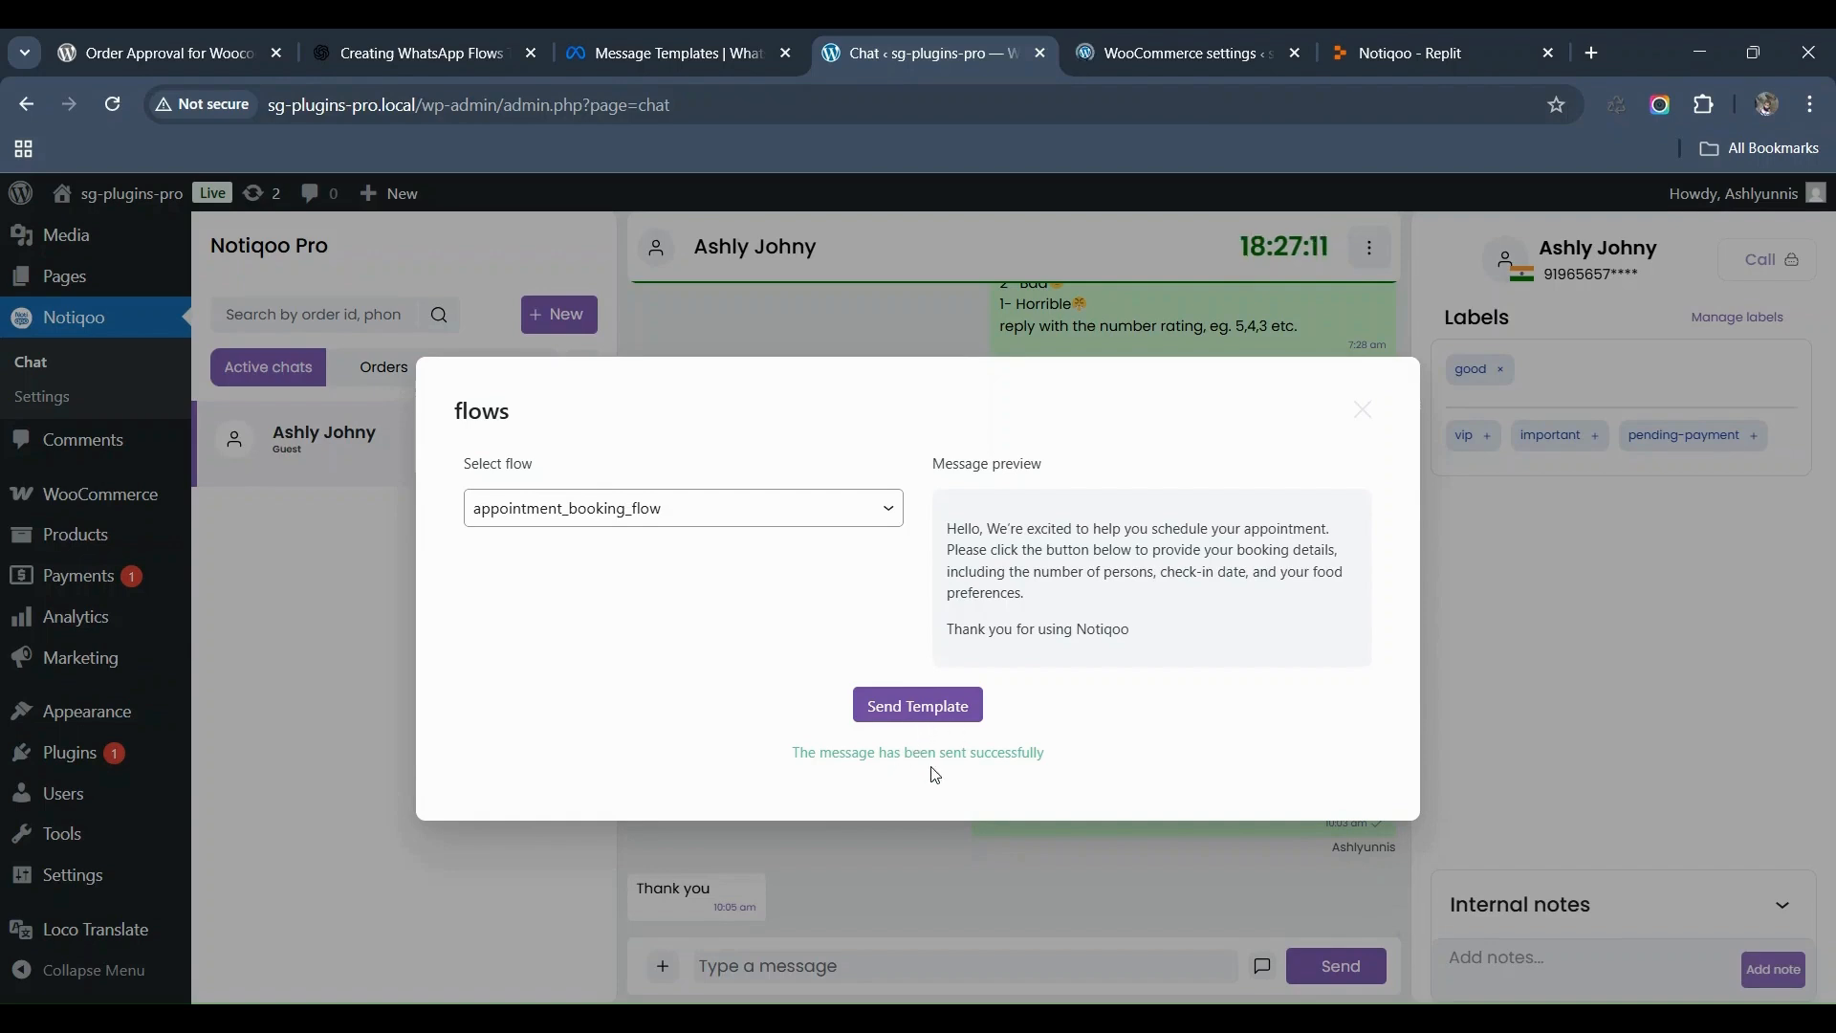
pyautogui.click(1364, 411)
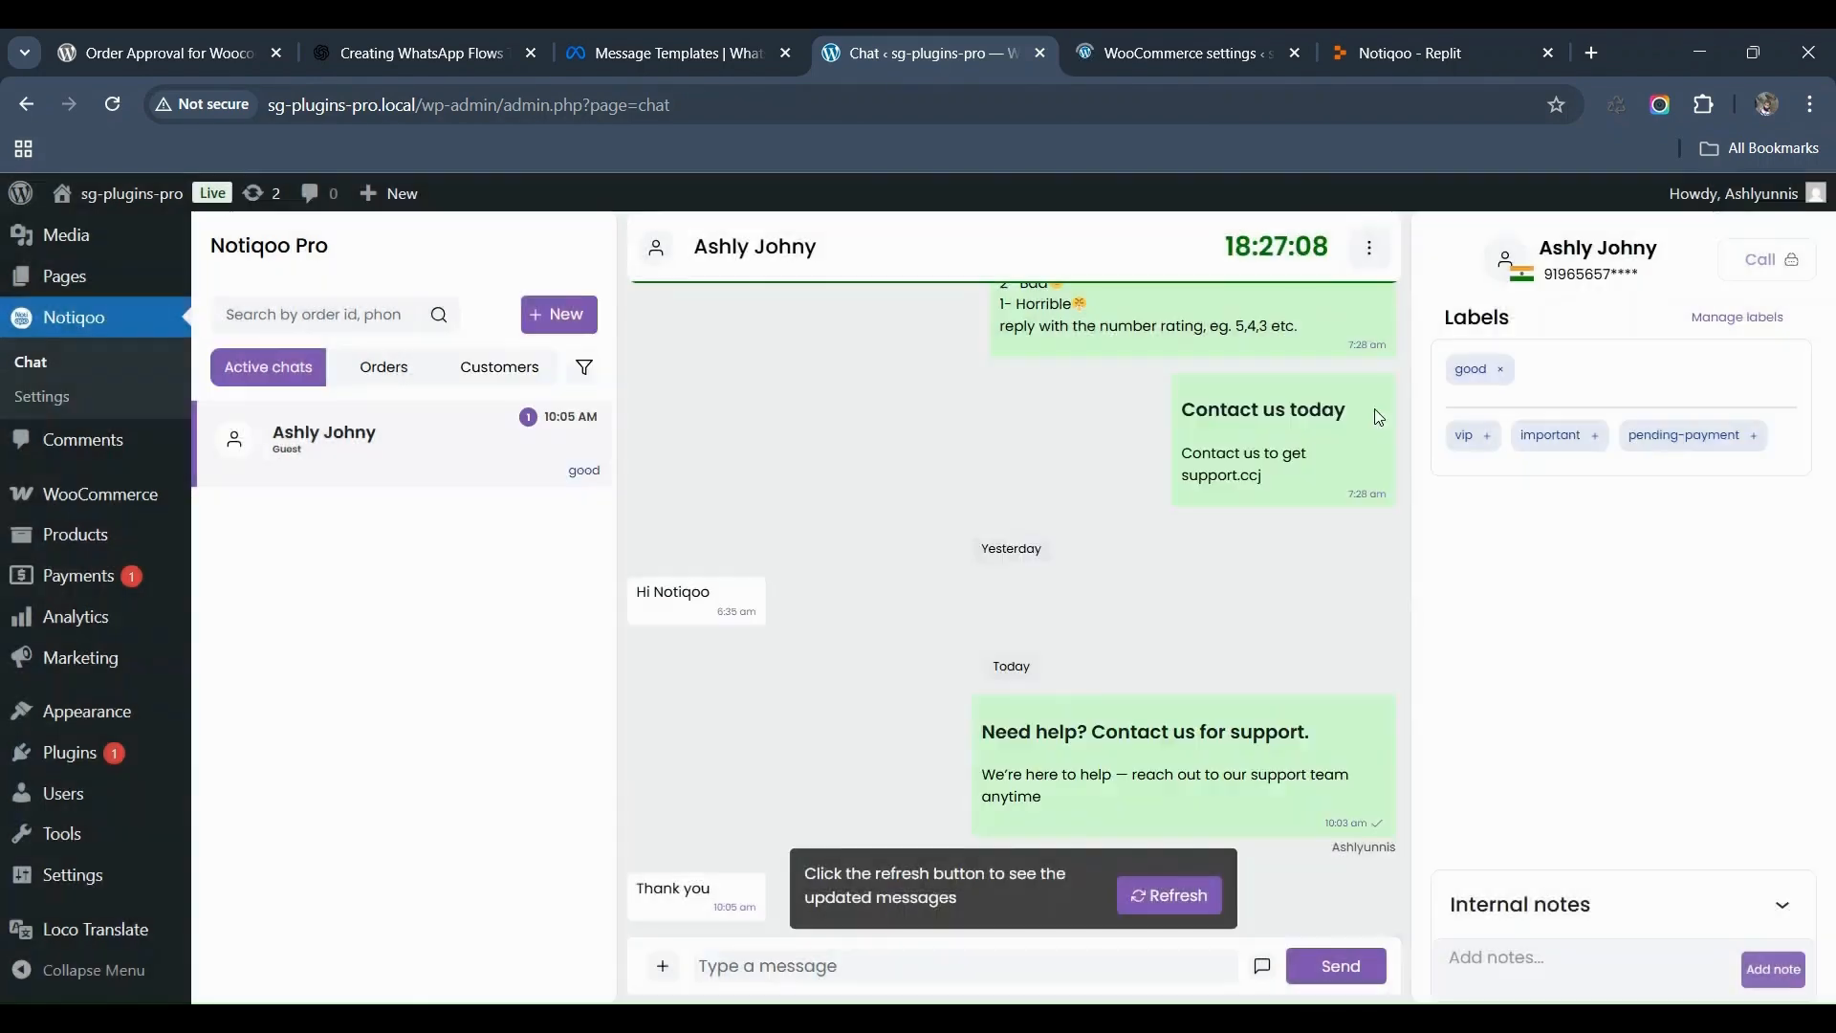
pyautogui.click(1169, 909)
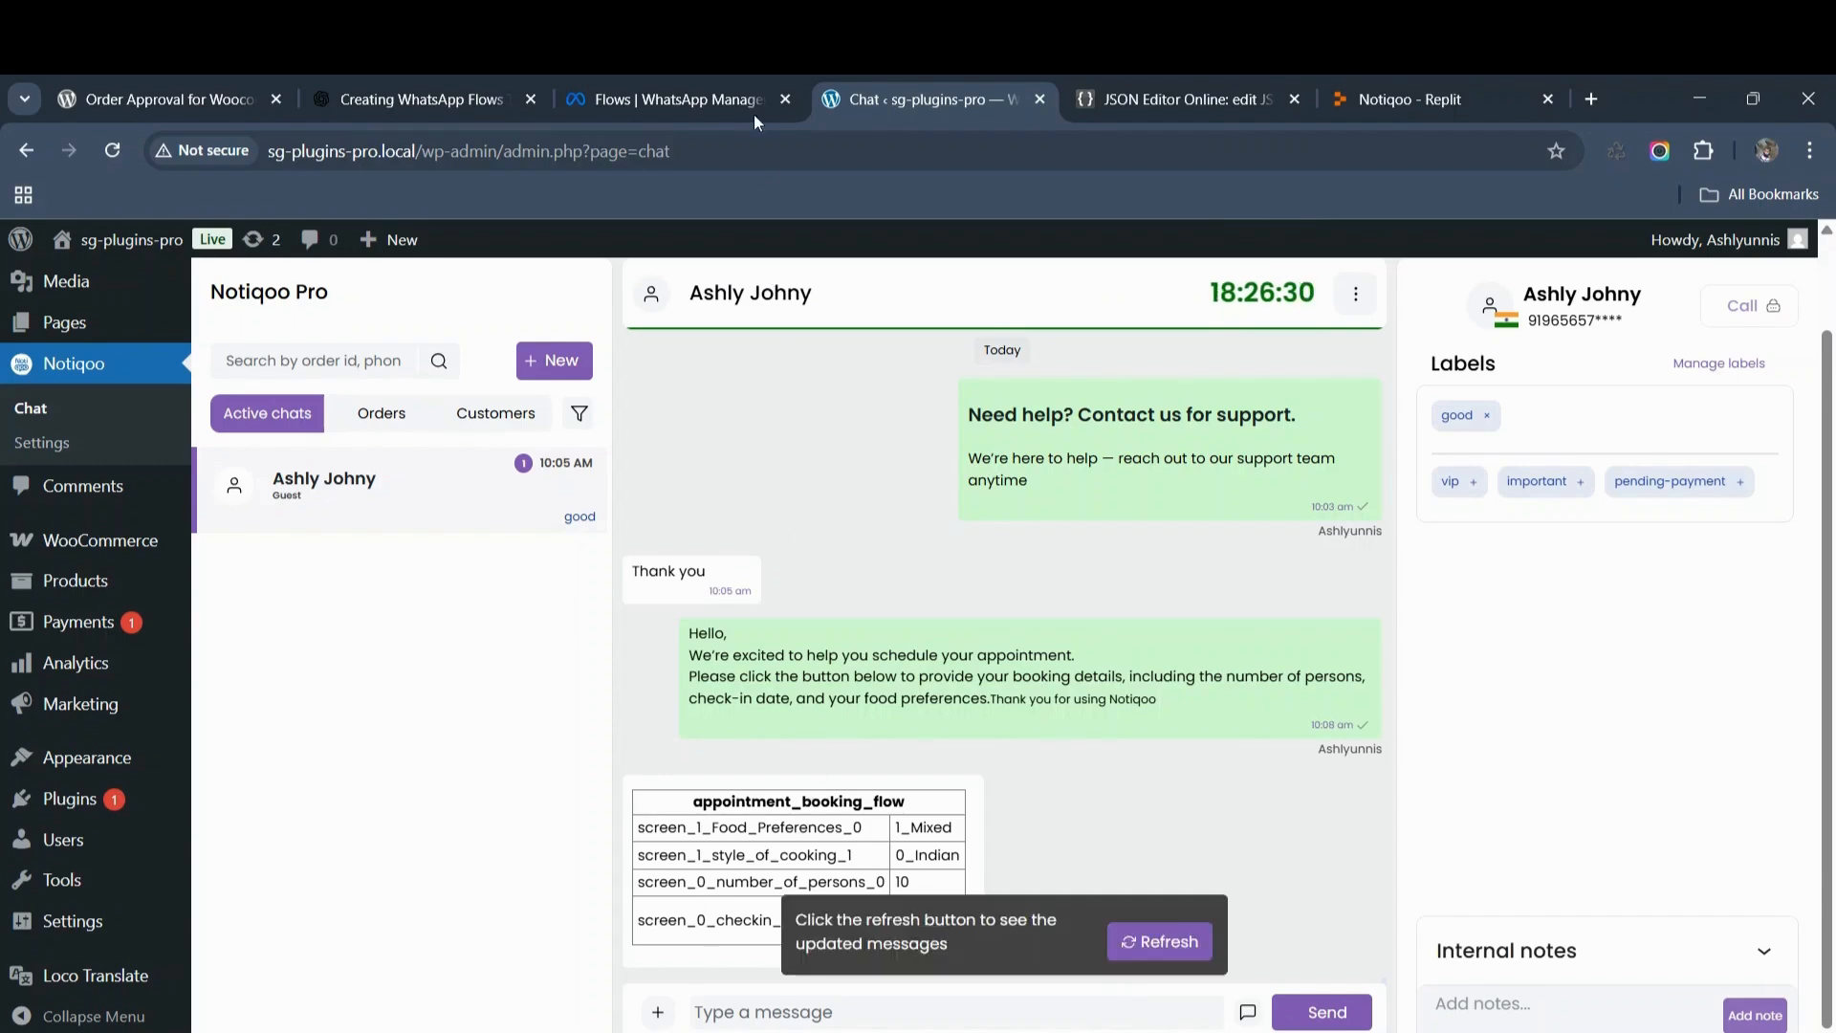
pyautogui.click(685, 91)
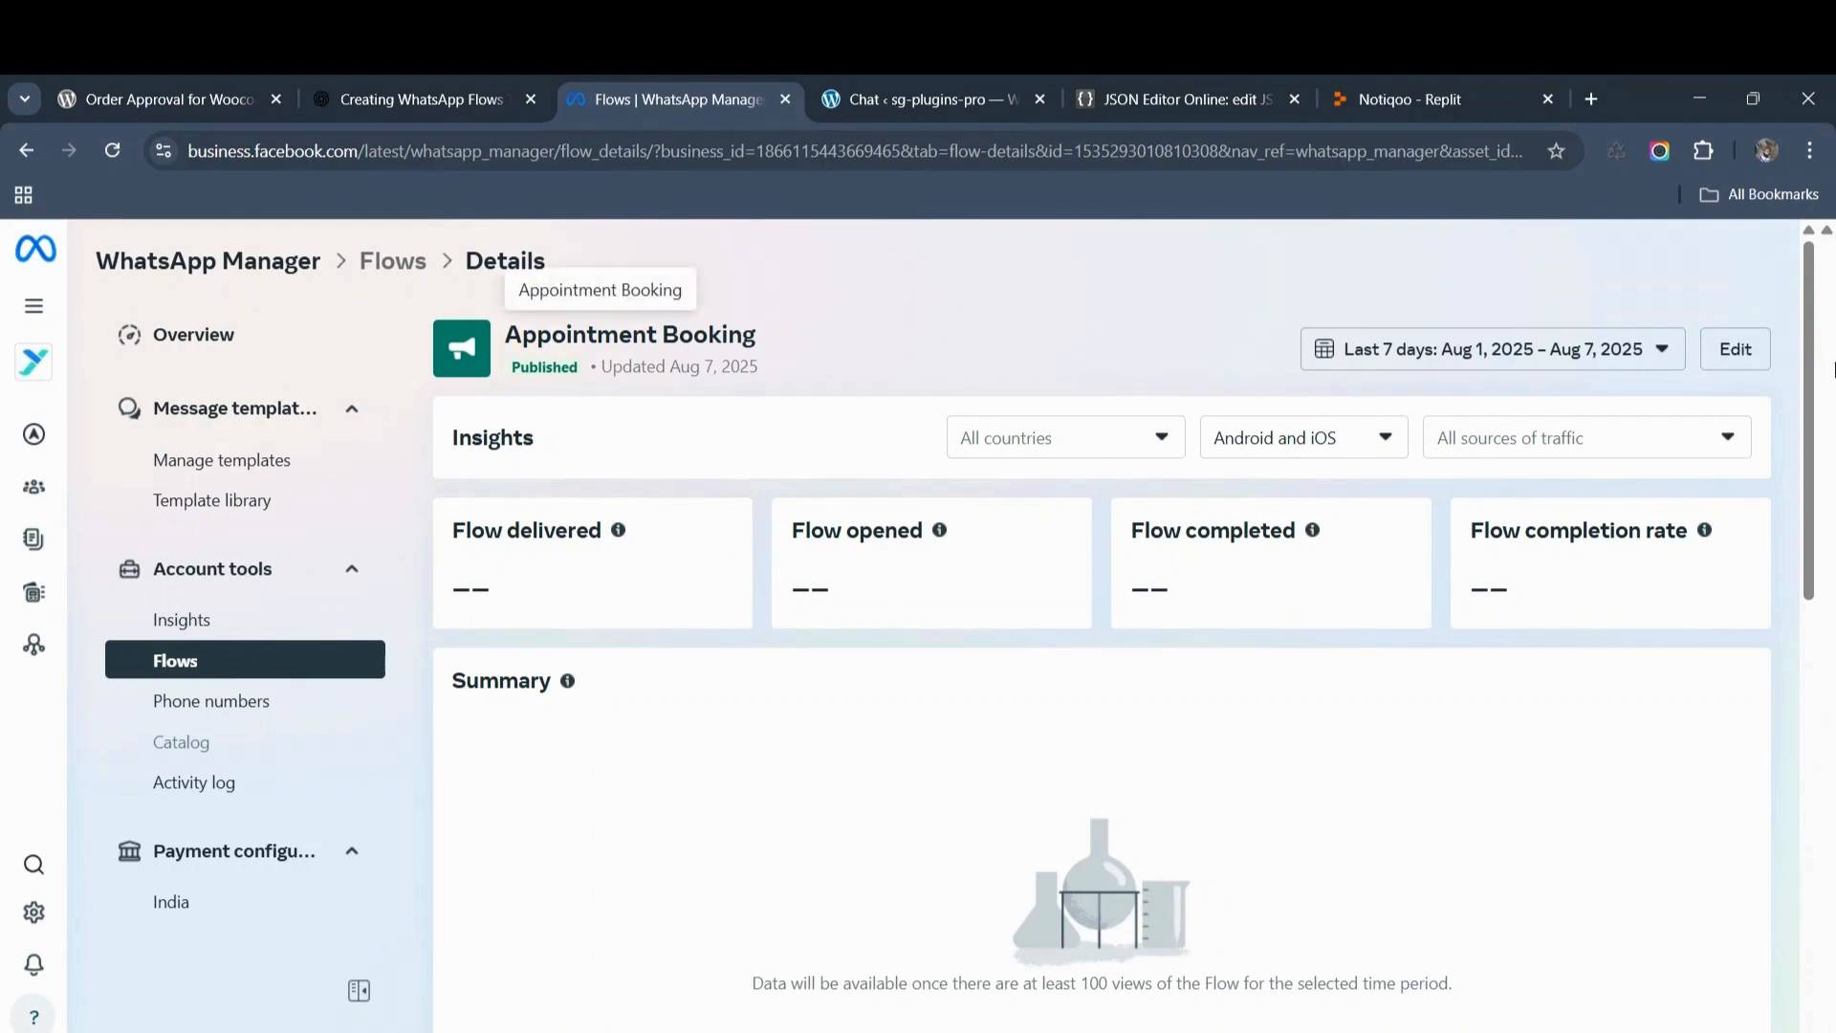
# Step: Reopen the Appointment Booking flow's JSON editor, then move over to JSON Editor Online
pyautogui.click(1731, 353)
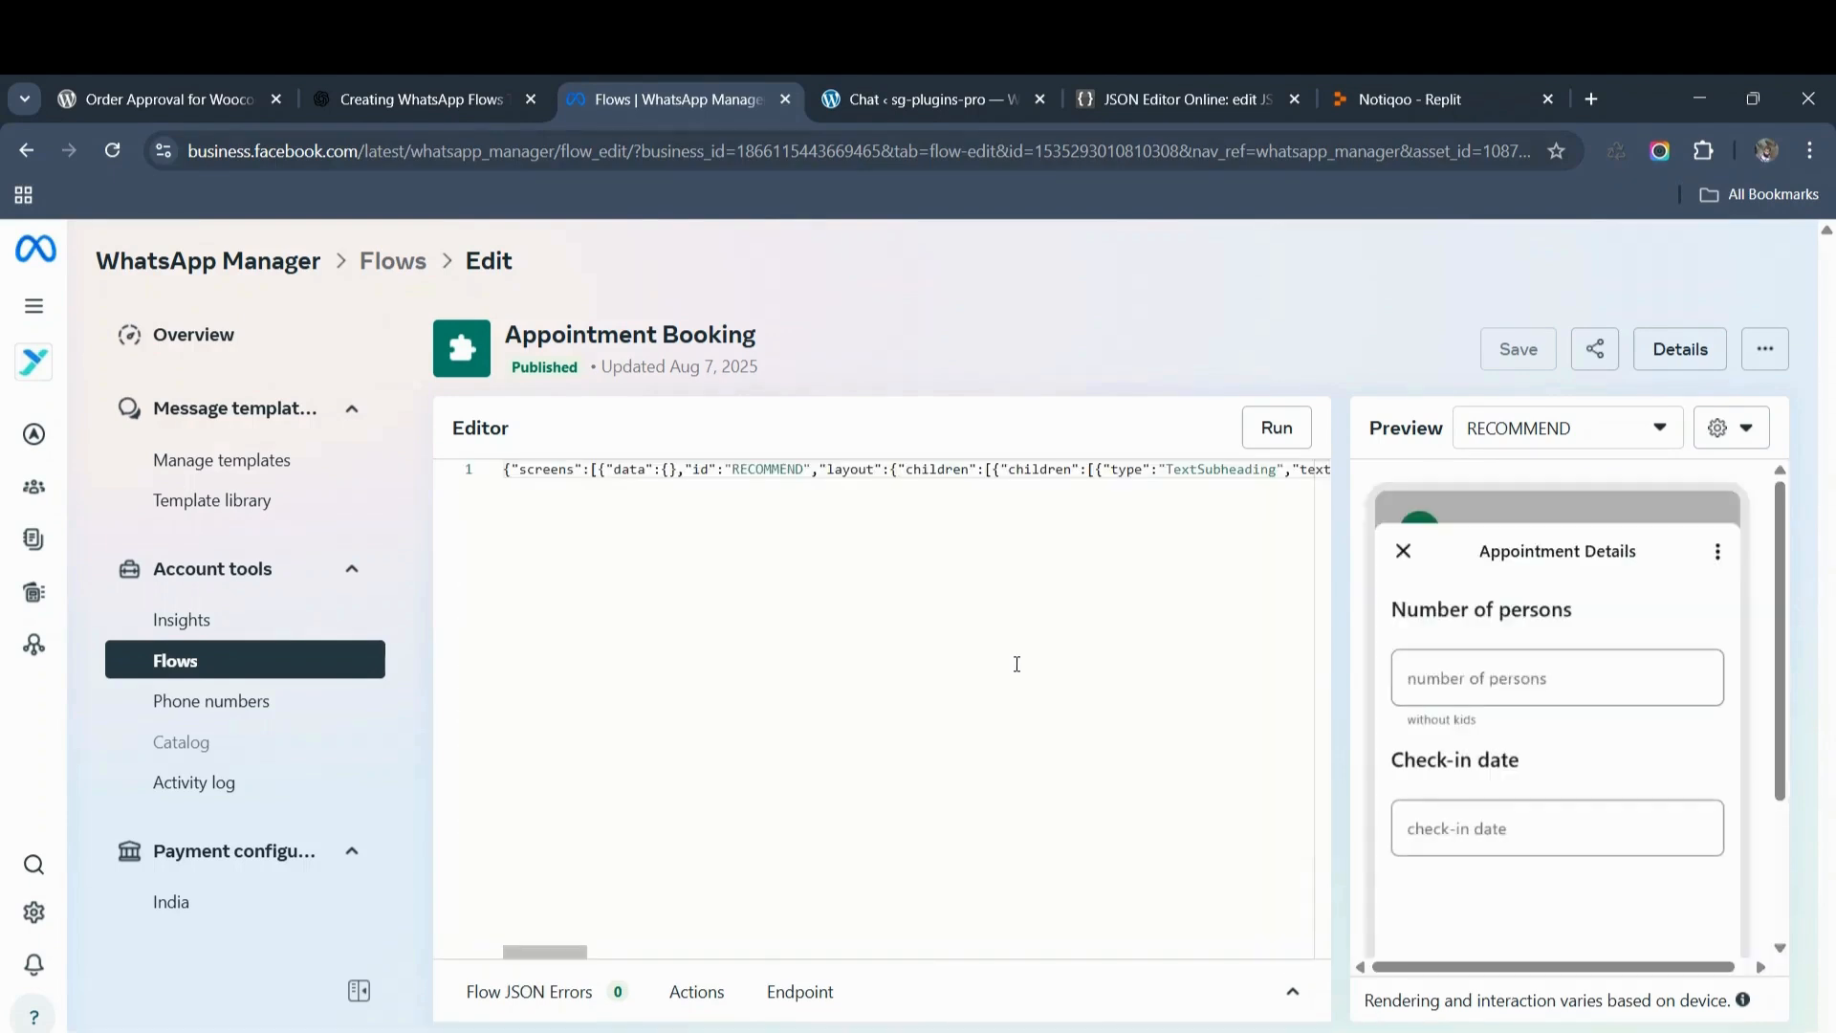
pyautogui.click(1055, 470)
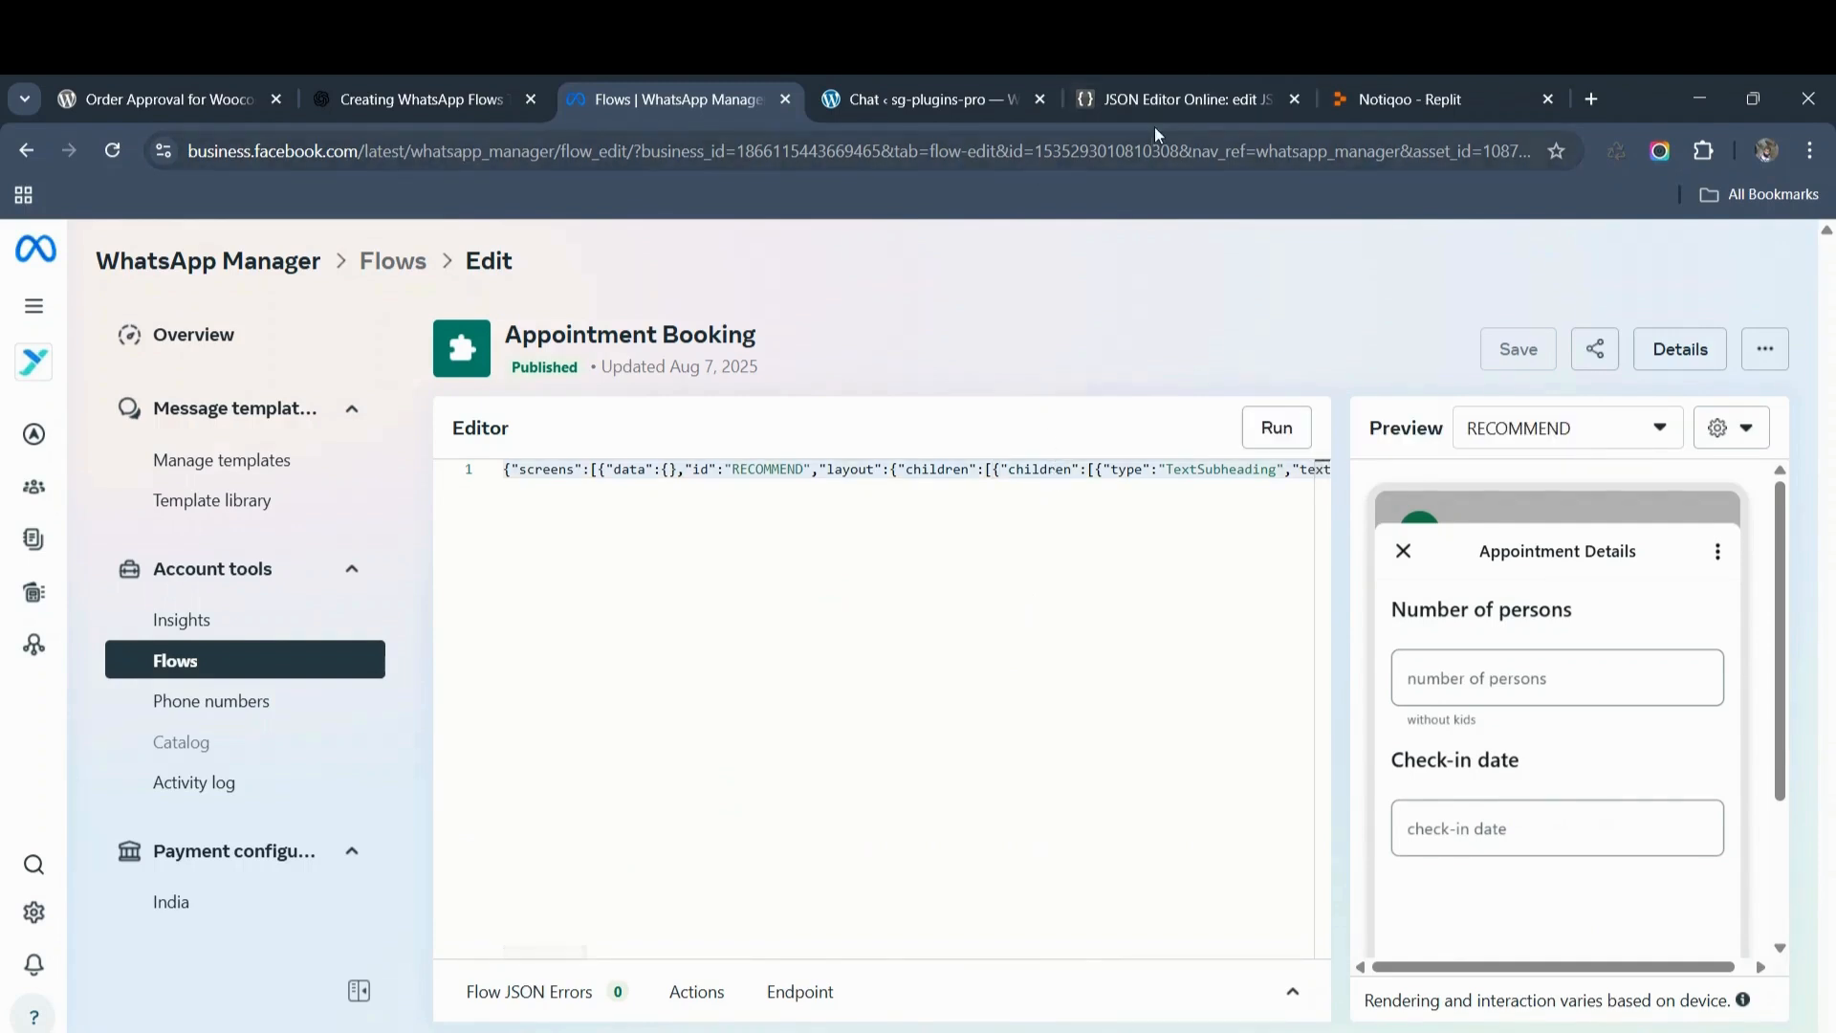
pyautogui.click(1179, 99)
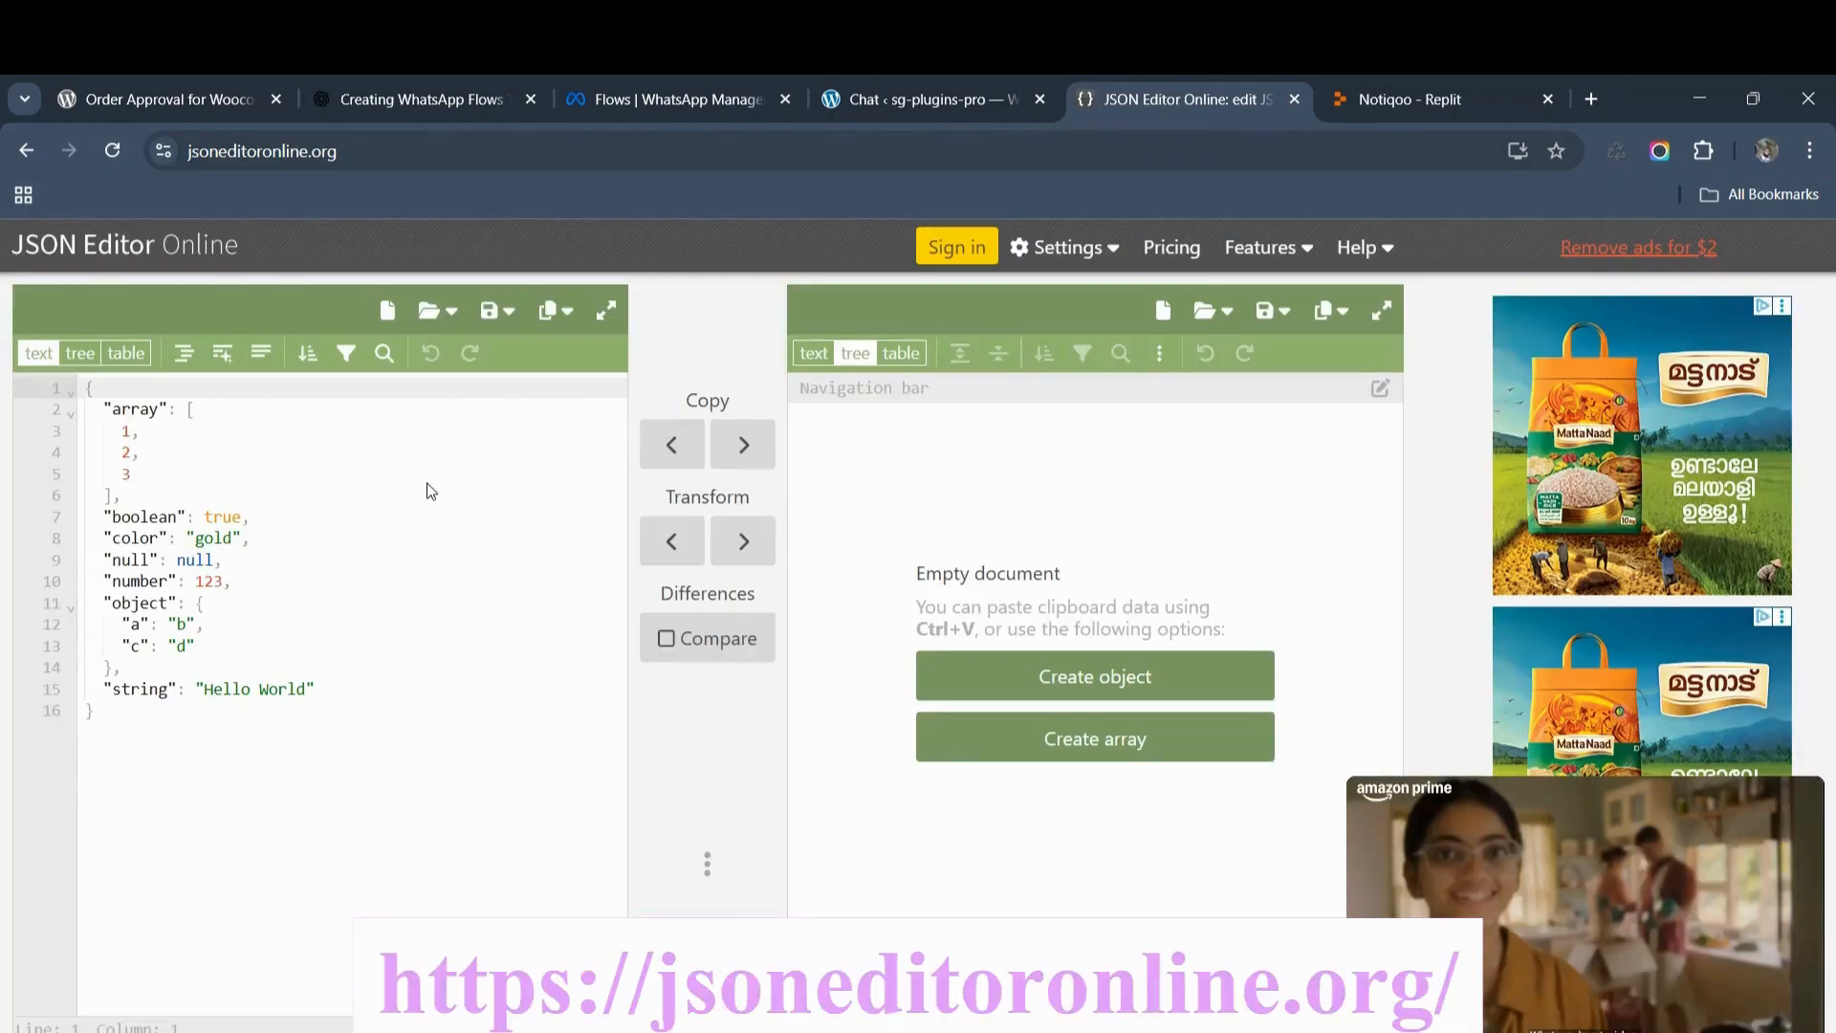
# Step: Replace the sample JSON with the Appointment Booking flow JSON and format it to 145 lines
pyautogui.click(294, 559)
pyautogui.hotkey('ctrl', 'a')
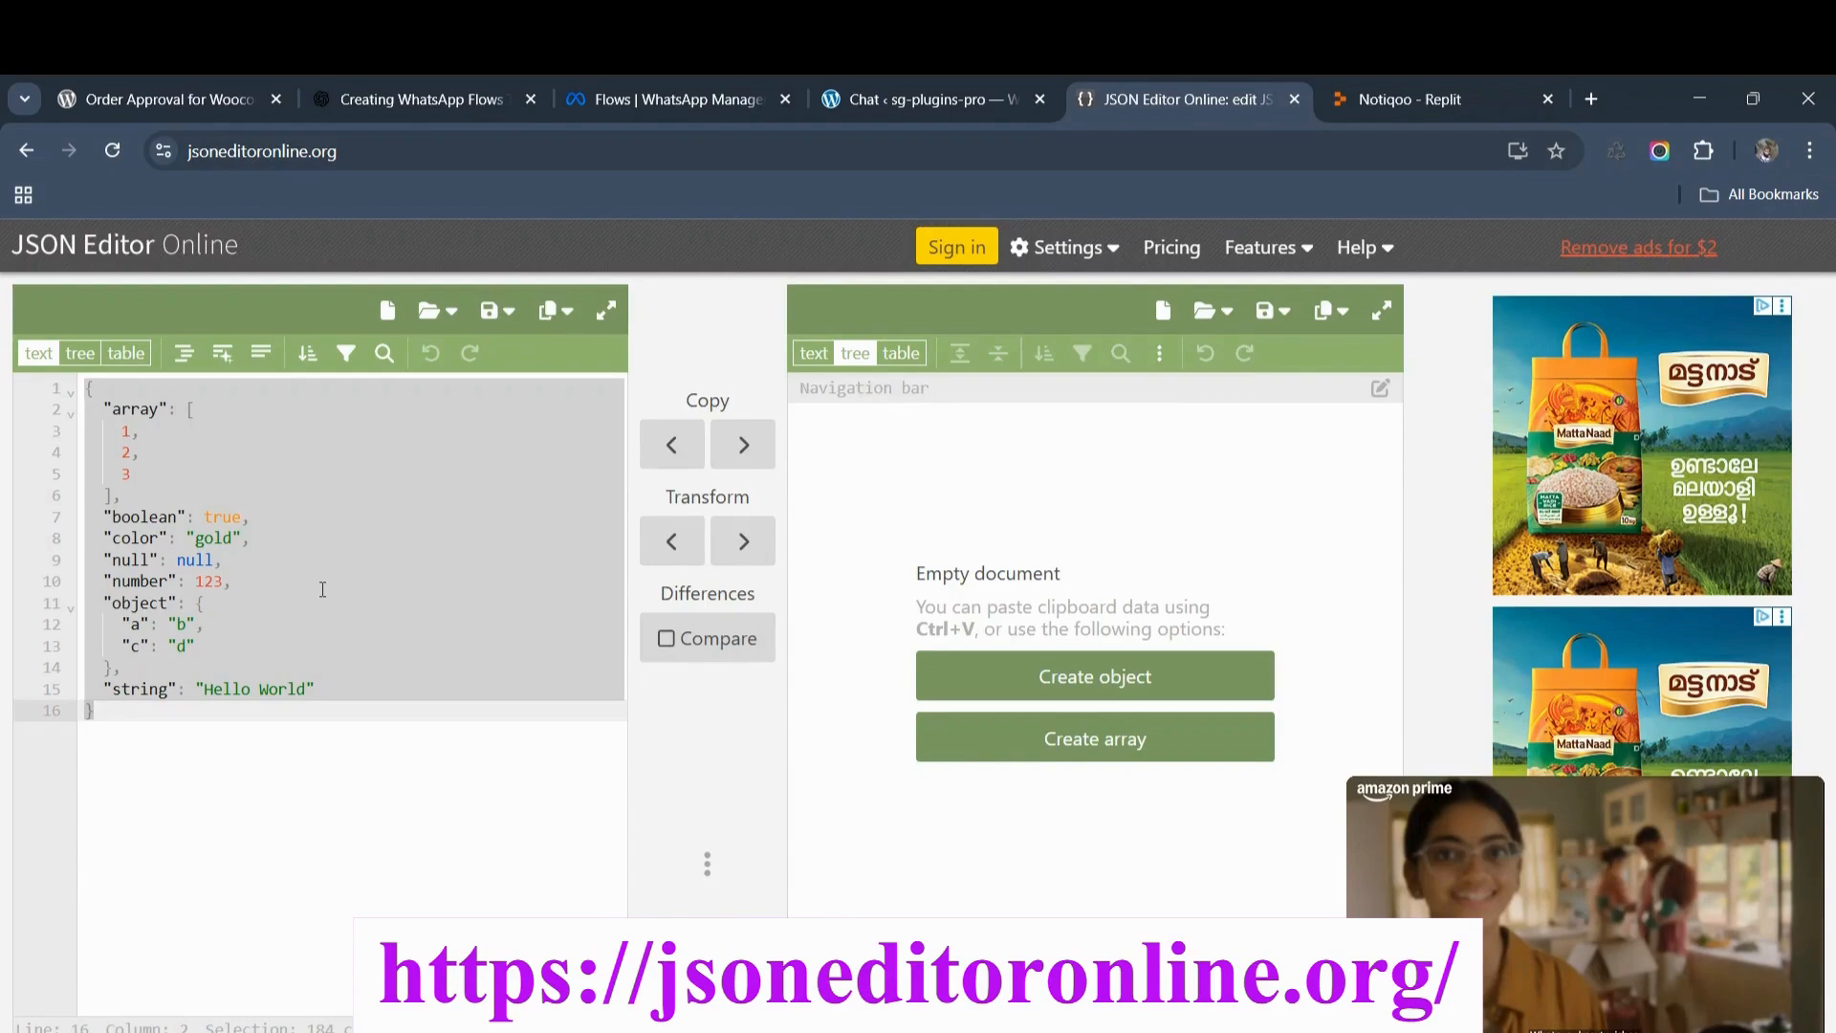
pyautogui.hotkey('ctrl', 'v')
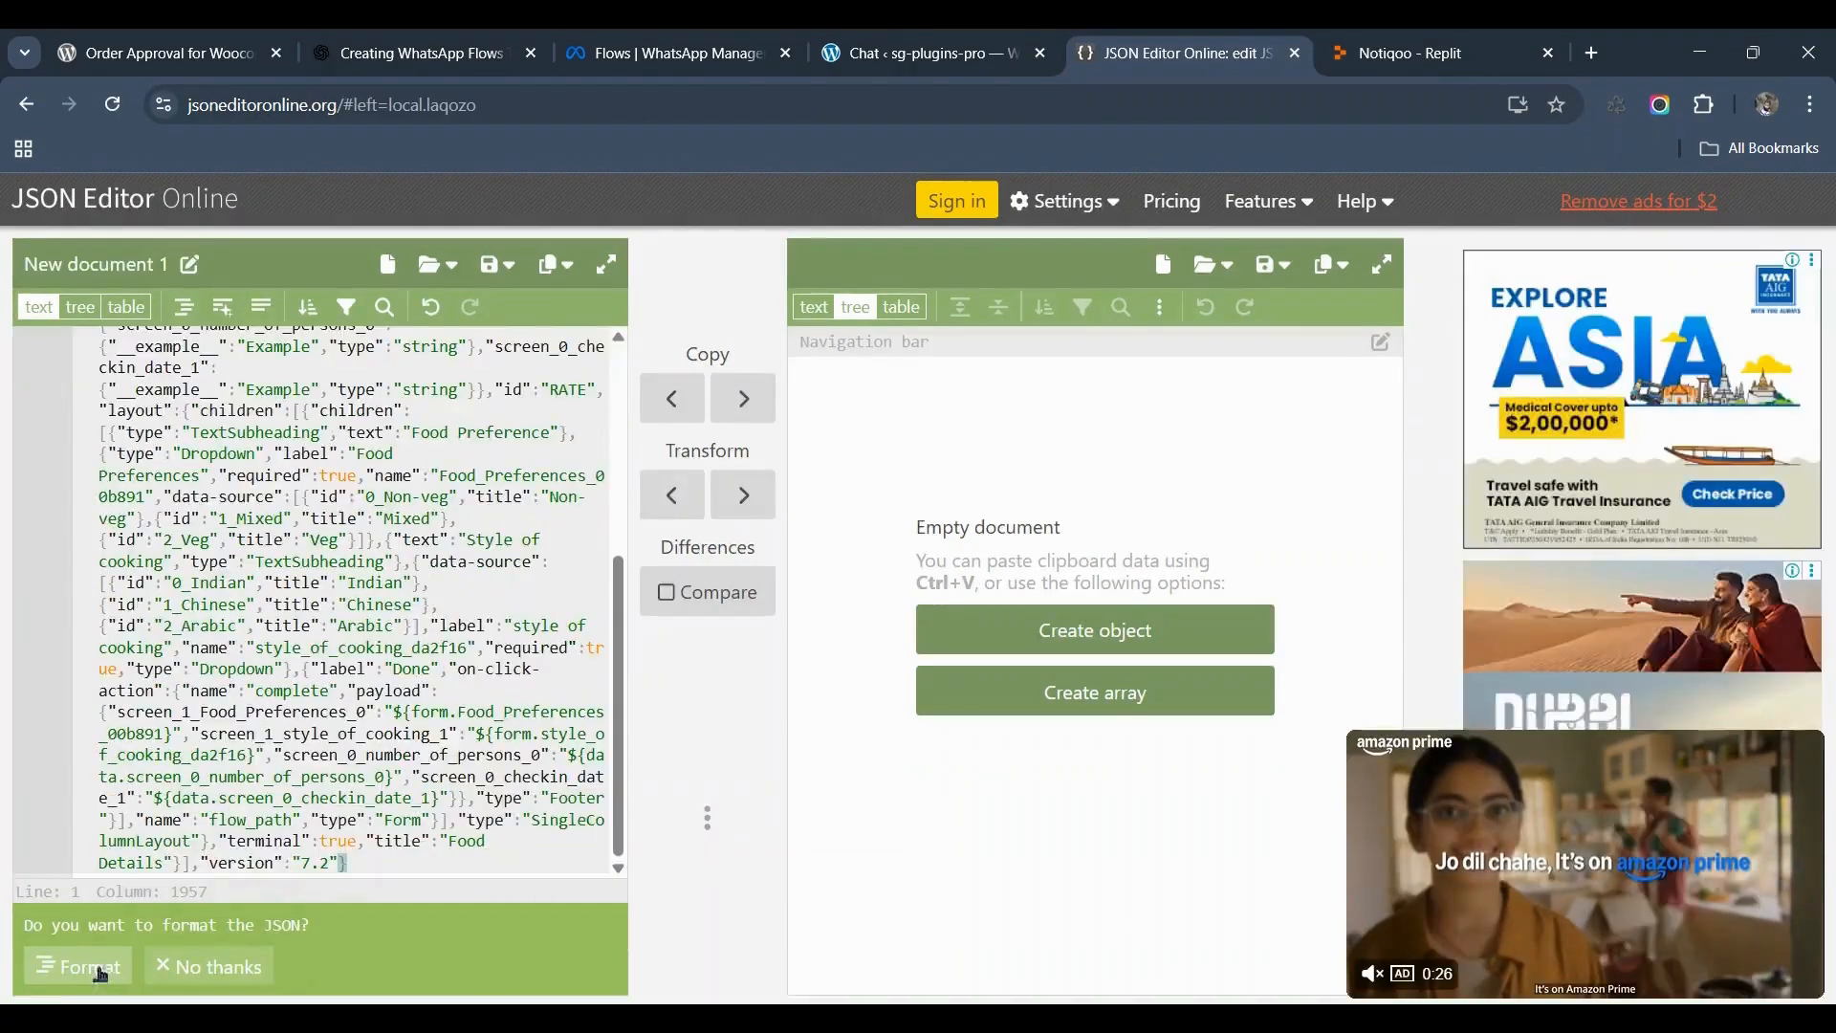
pyautogui.click(101, 968)
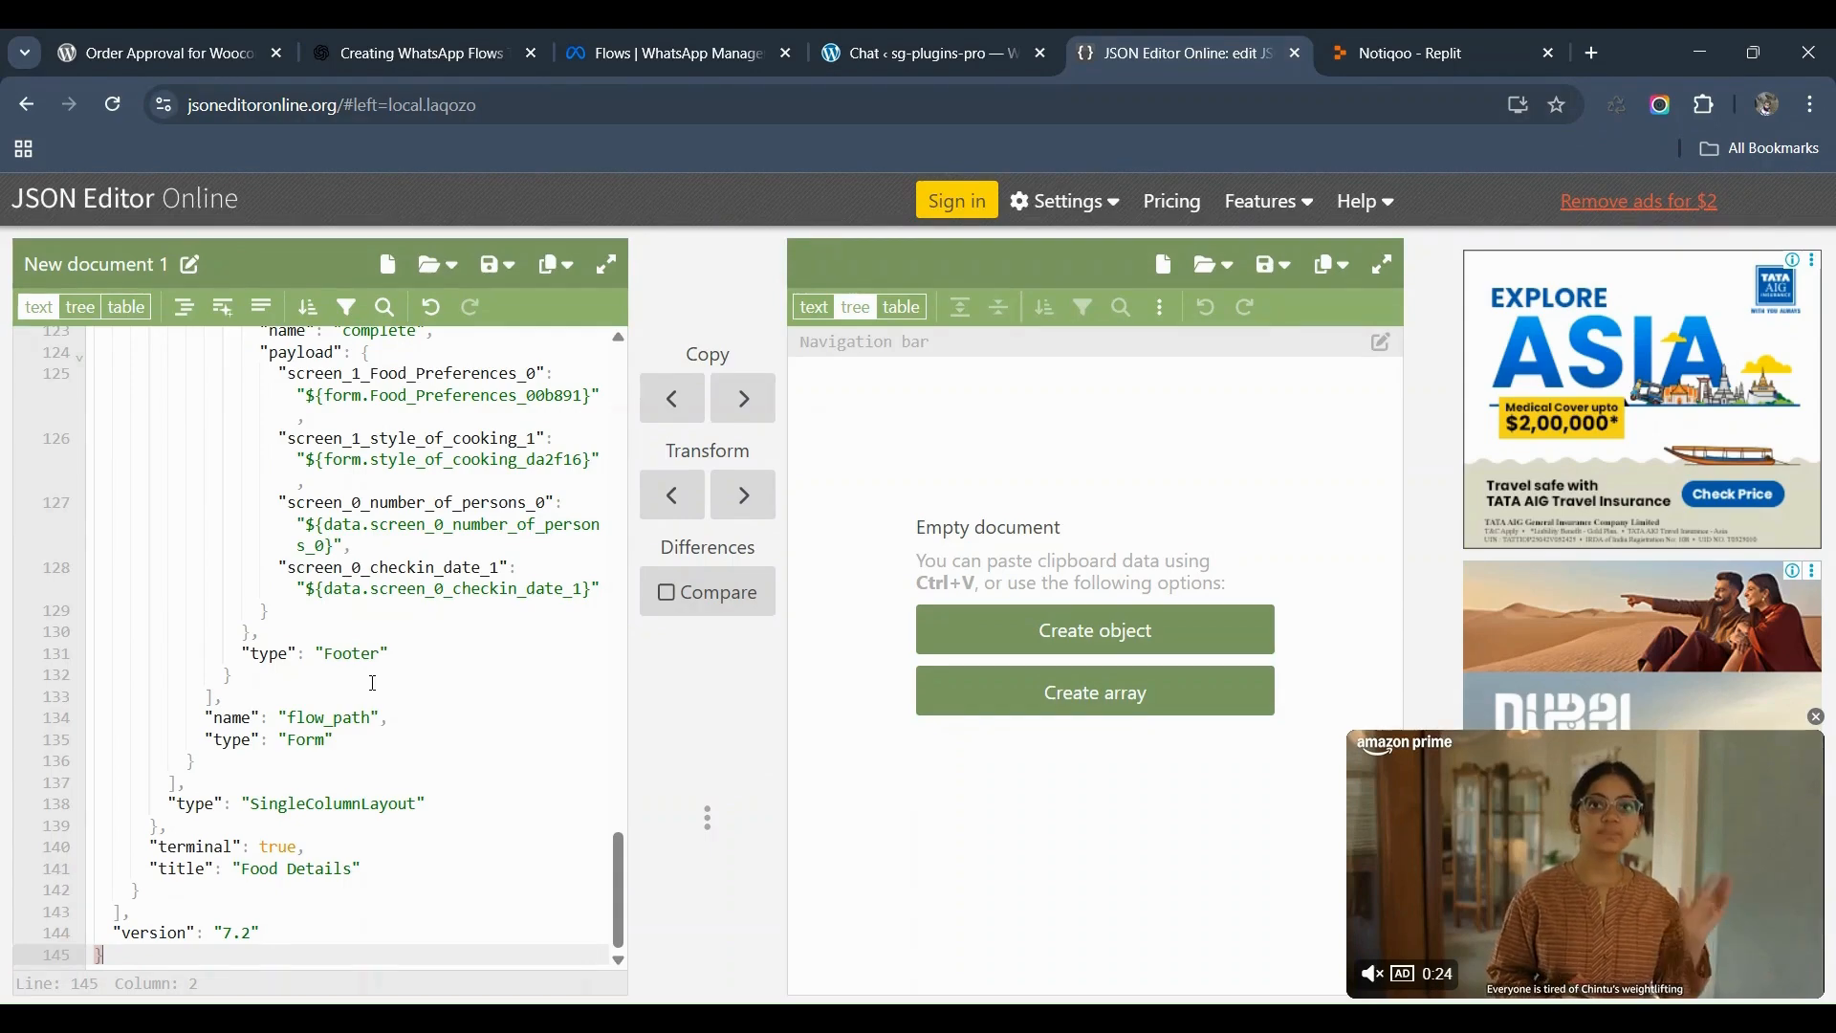
pyautogui.scroll(1, 444, 644)
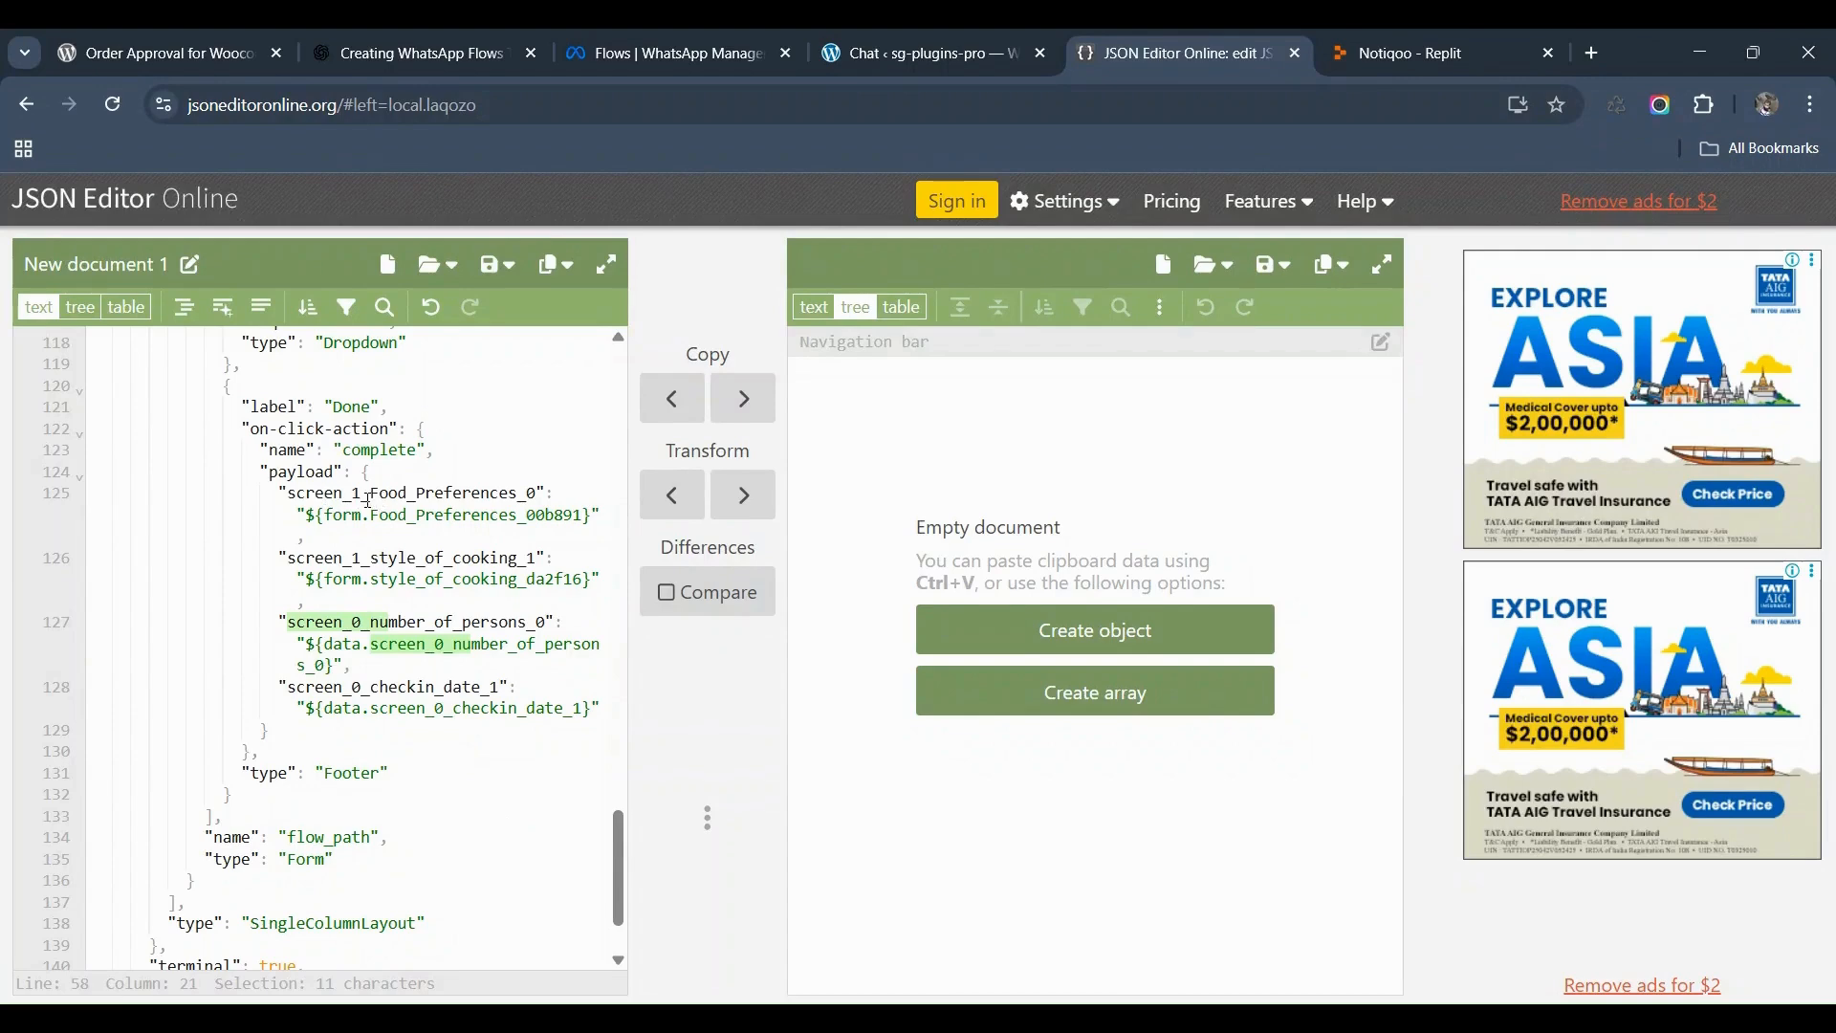
# Step: Strip the screen_1_ prefixes and _0 suffix to get the Food_Preferences and style_of_cooking keys
pyautogui.moveTo(370, 498); pyautogui.dragTo(290, 495)
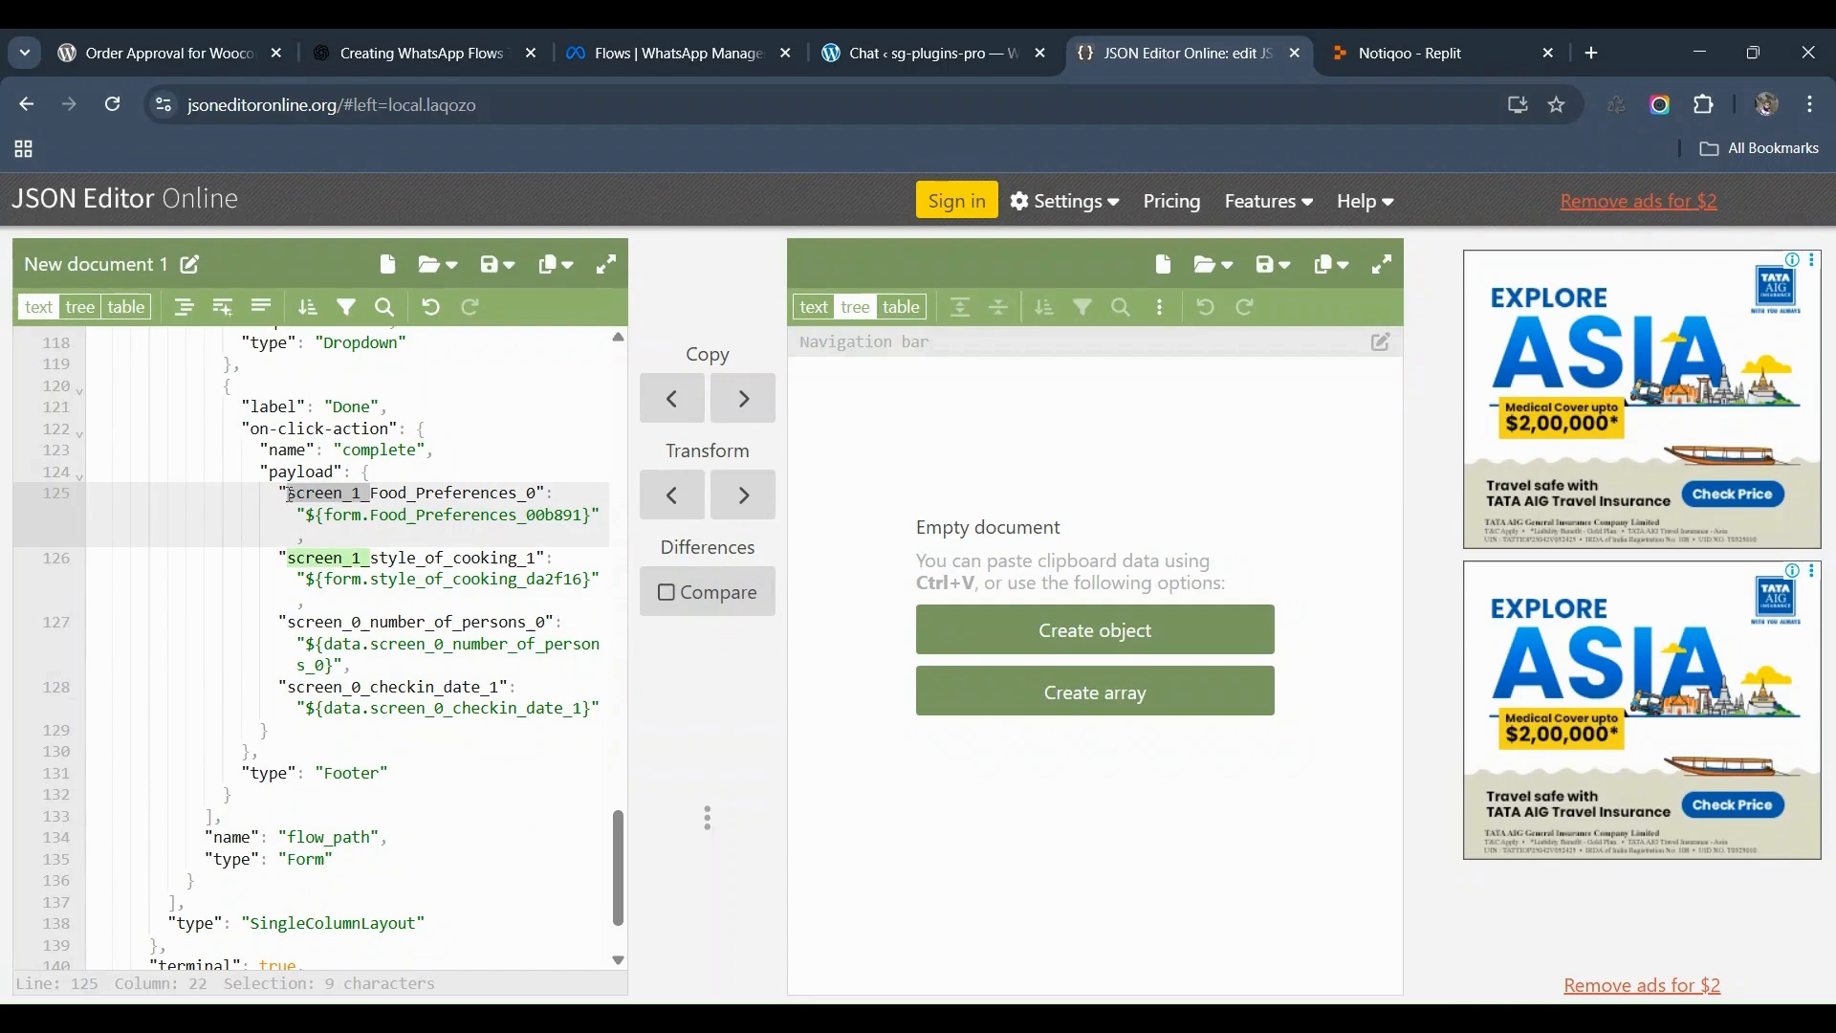
pyautogui.press('BackSpace')
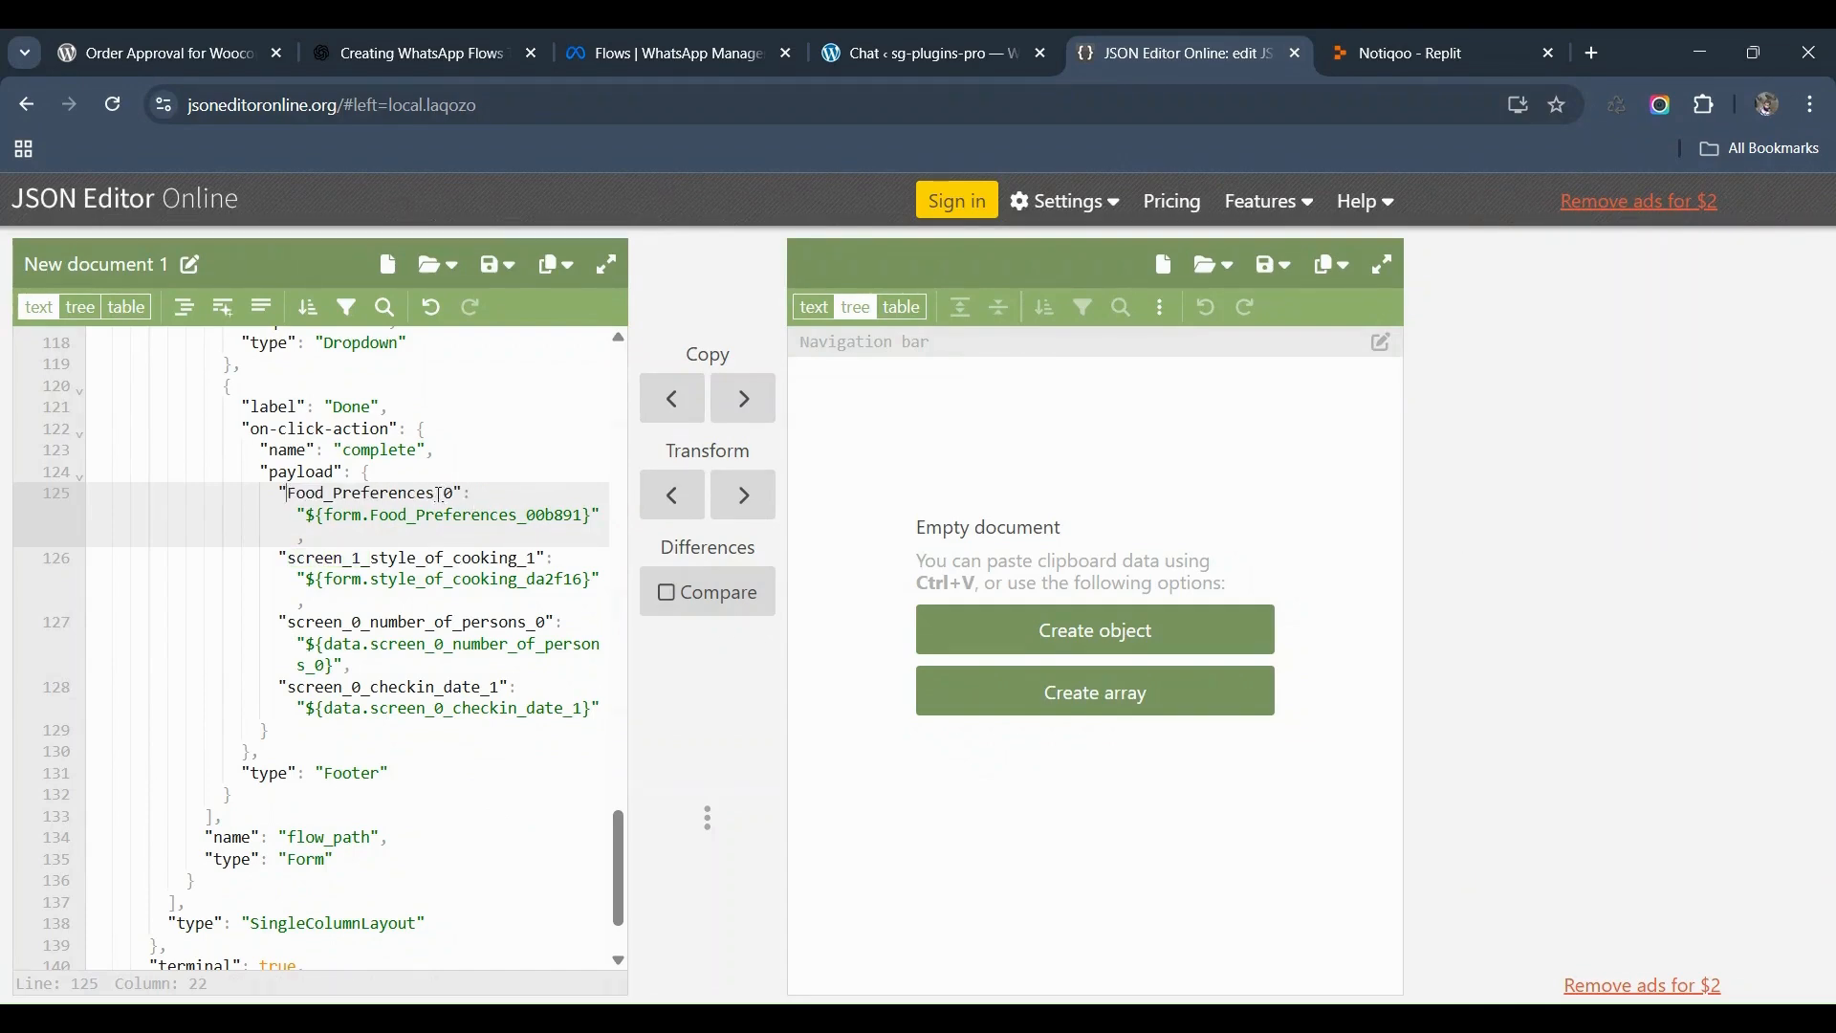
pyautogui.press('BackSpace')
pyautogui.press('BackSpace')
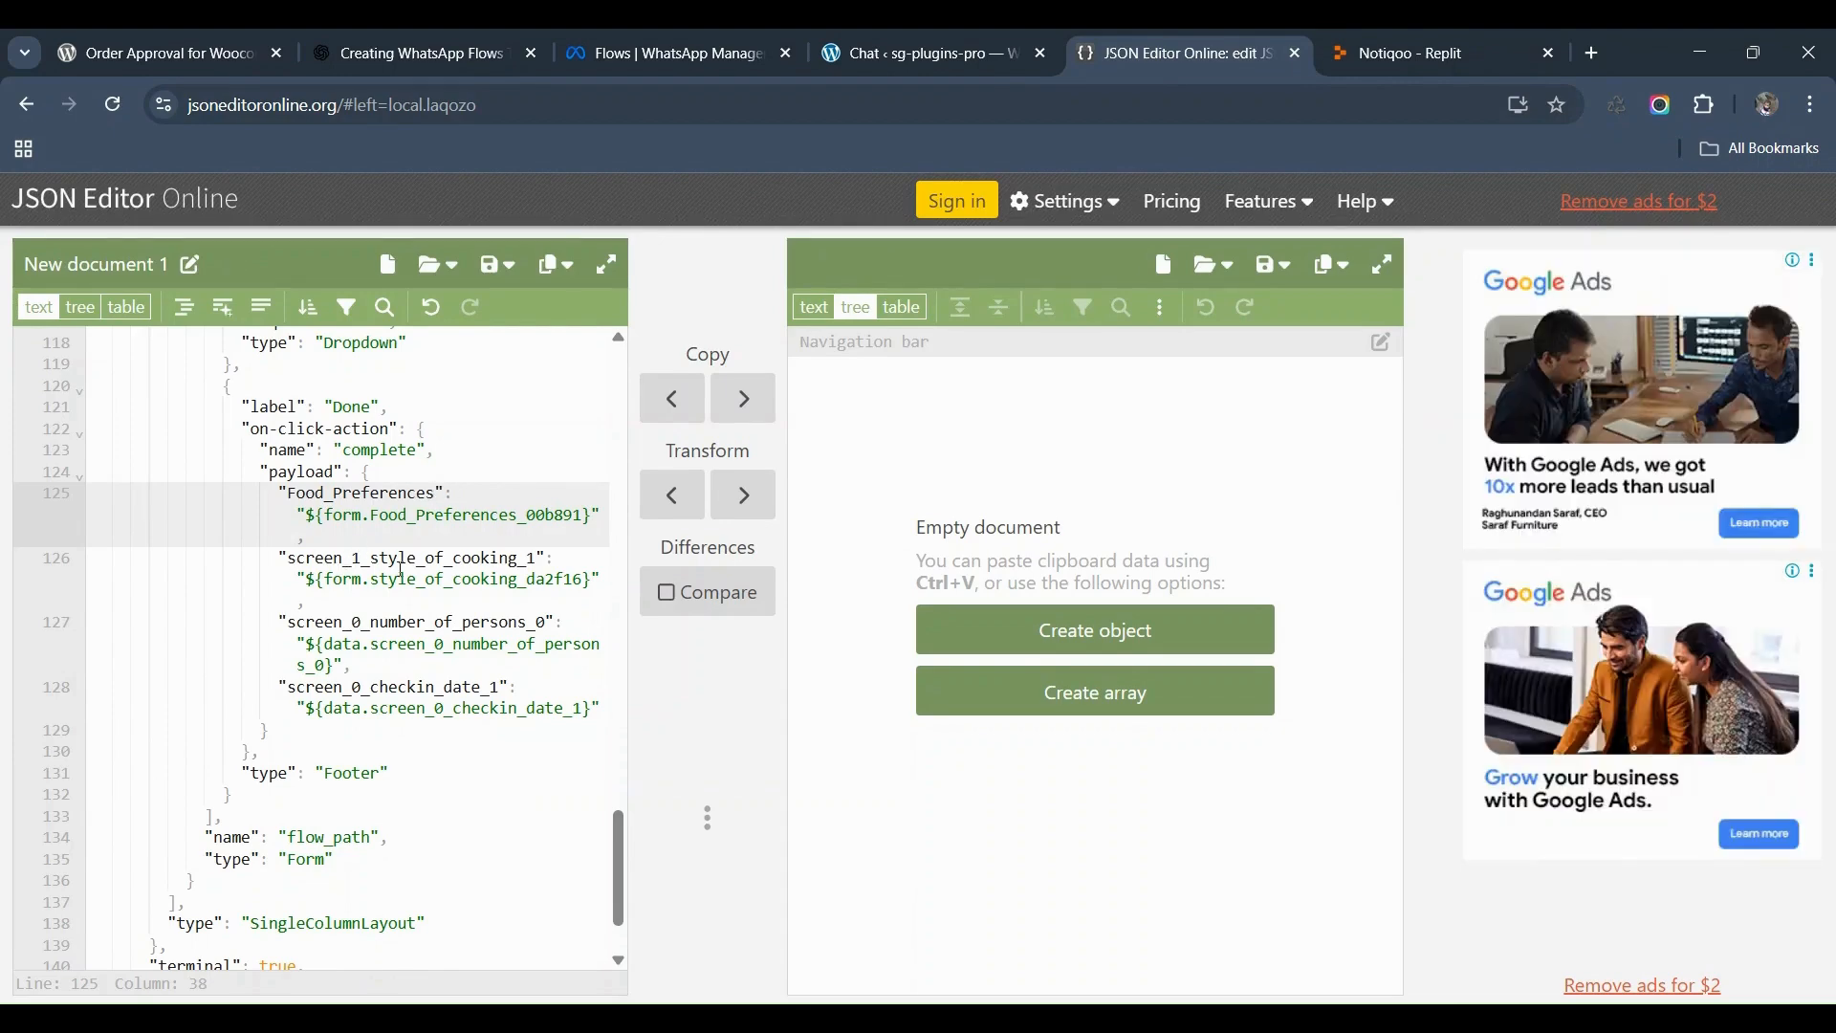
pyautogui.moveTo(374, 562); pyautogui.dragTo(291, 559)
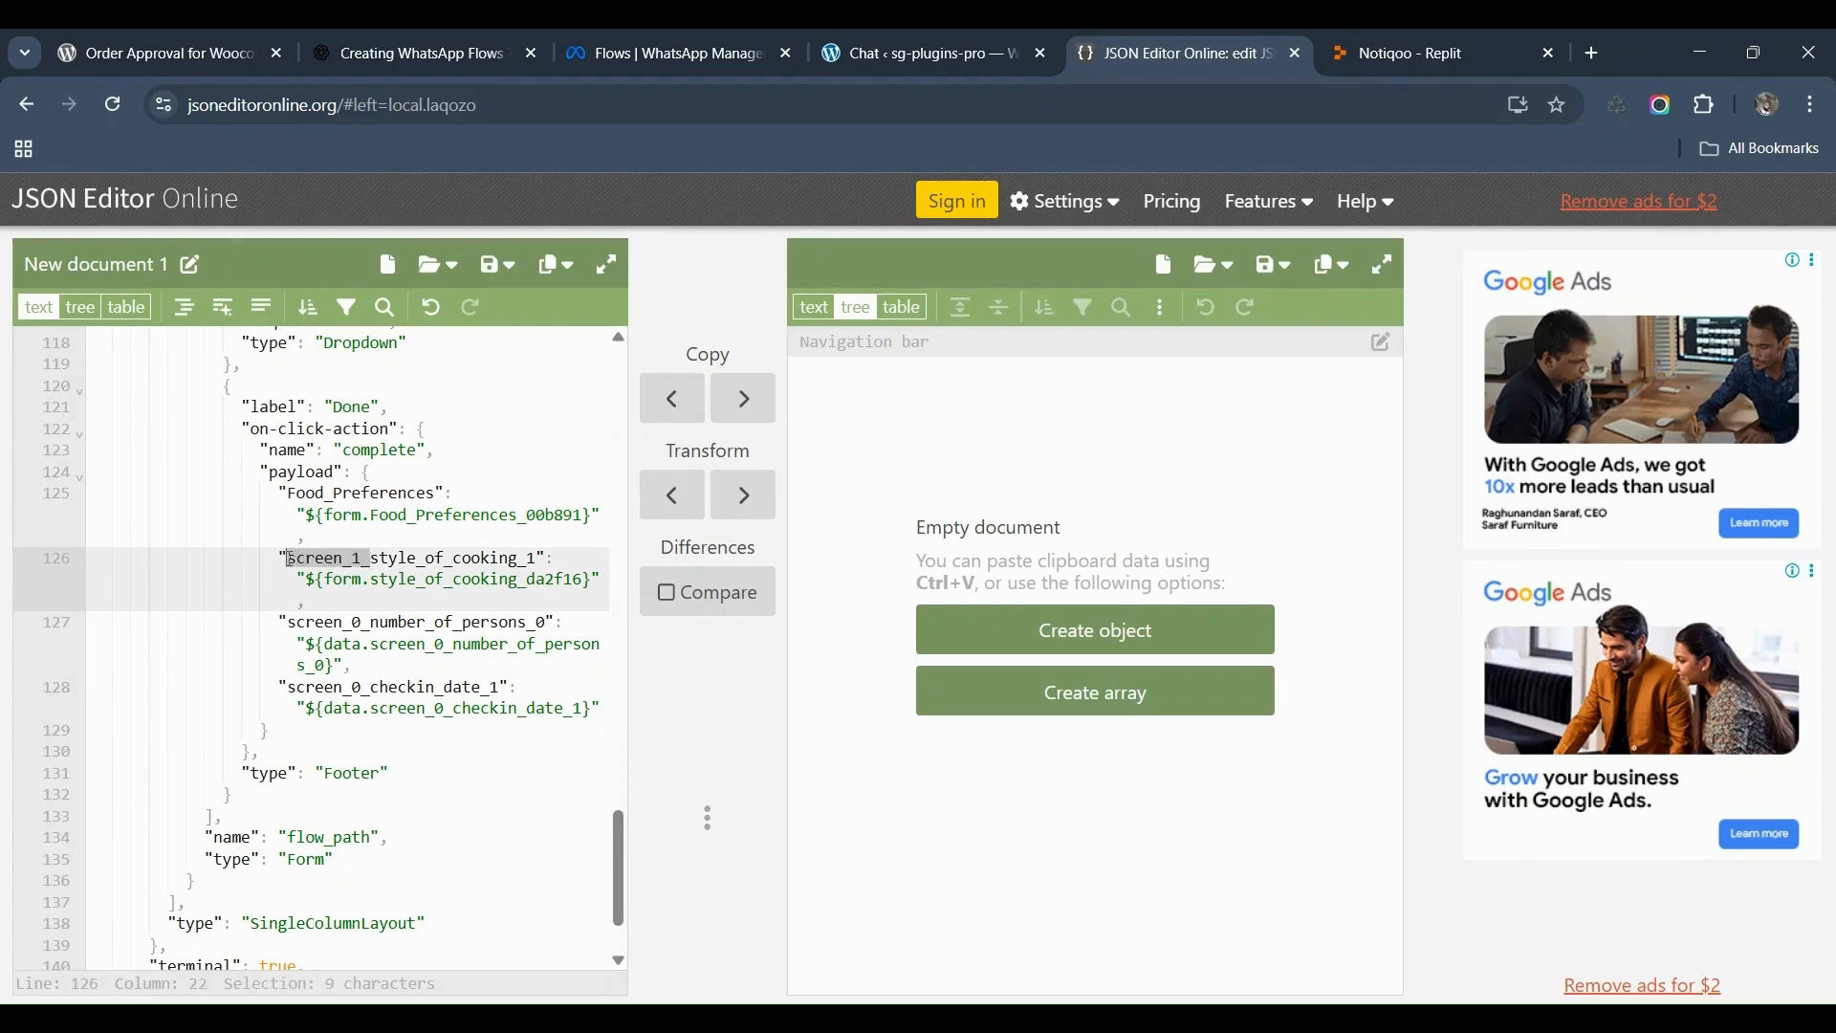
pyautogui.press('BackSpace')
pyautogui.click(438, 558)
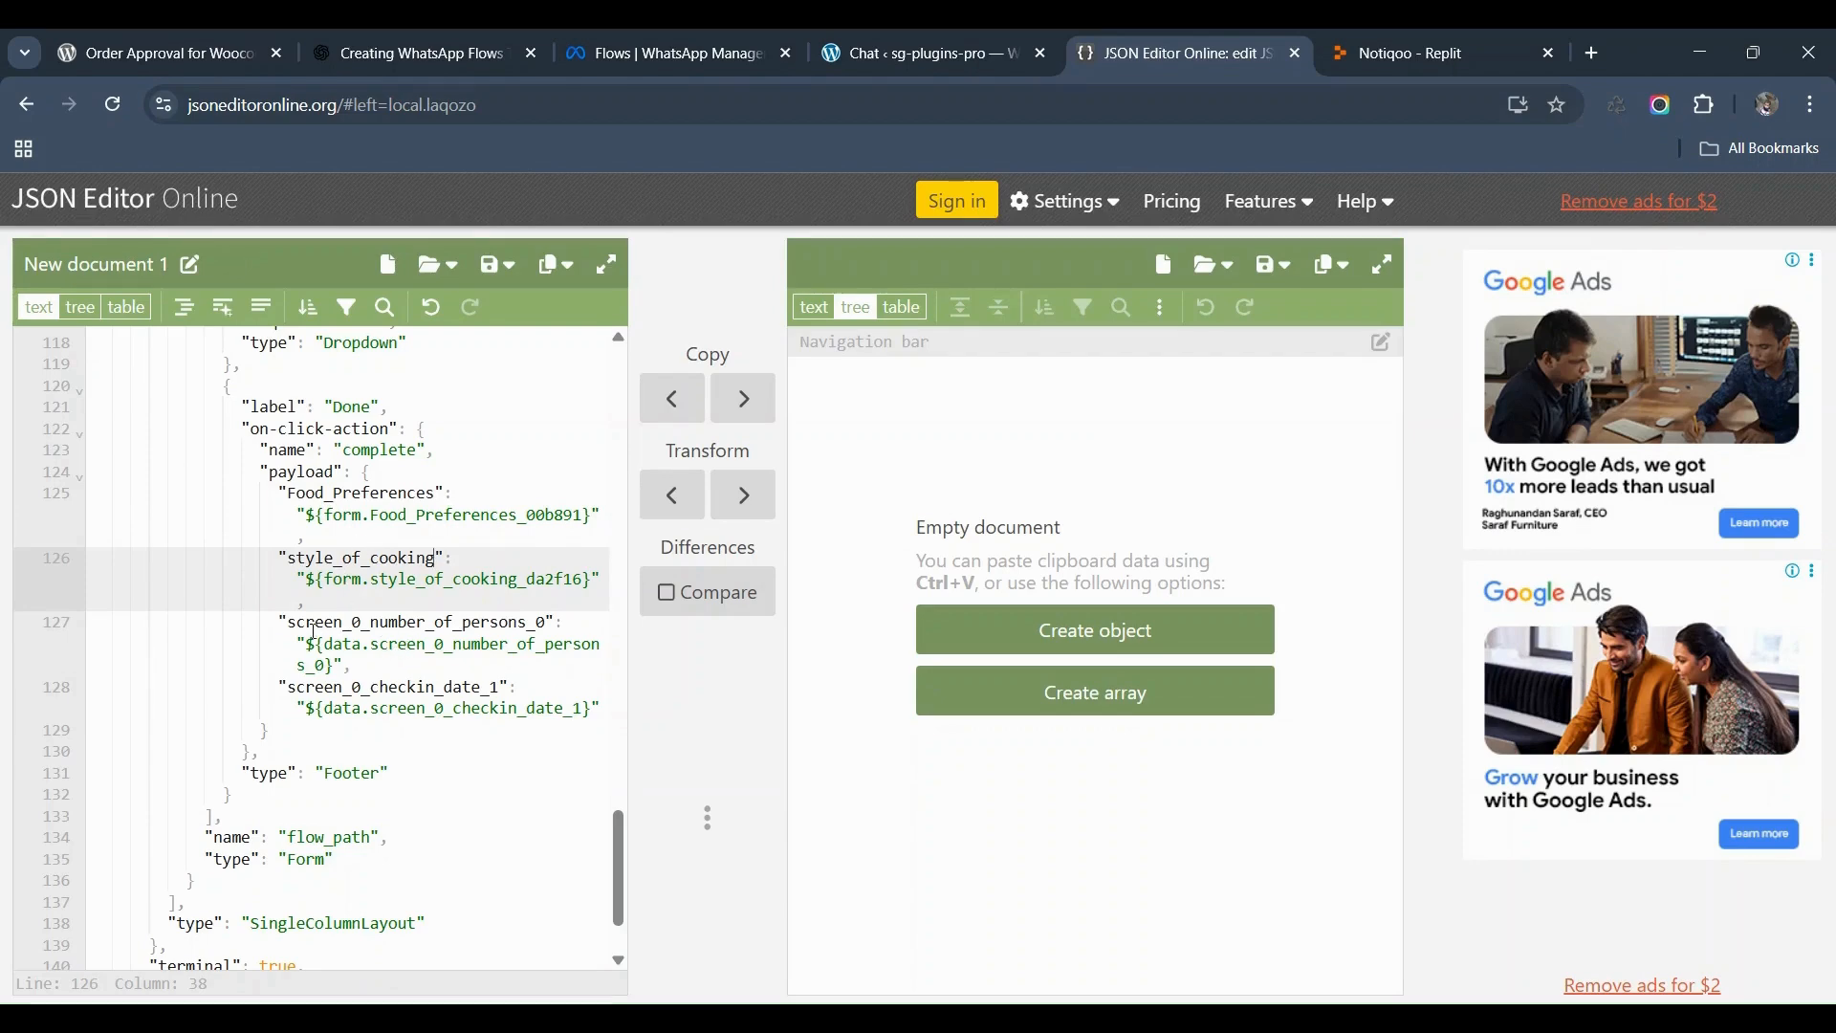
# Step: Trim the persons and checkin keys to snumber_of_persons and checkin_date, then select the whole edited JSON
pyautogui.moveTo(298, 628); pyautogui.dragTo(374, 624)
pyautogui.press('BackSpace')
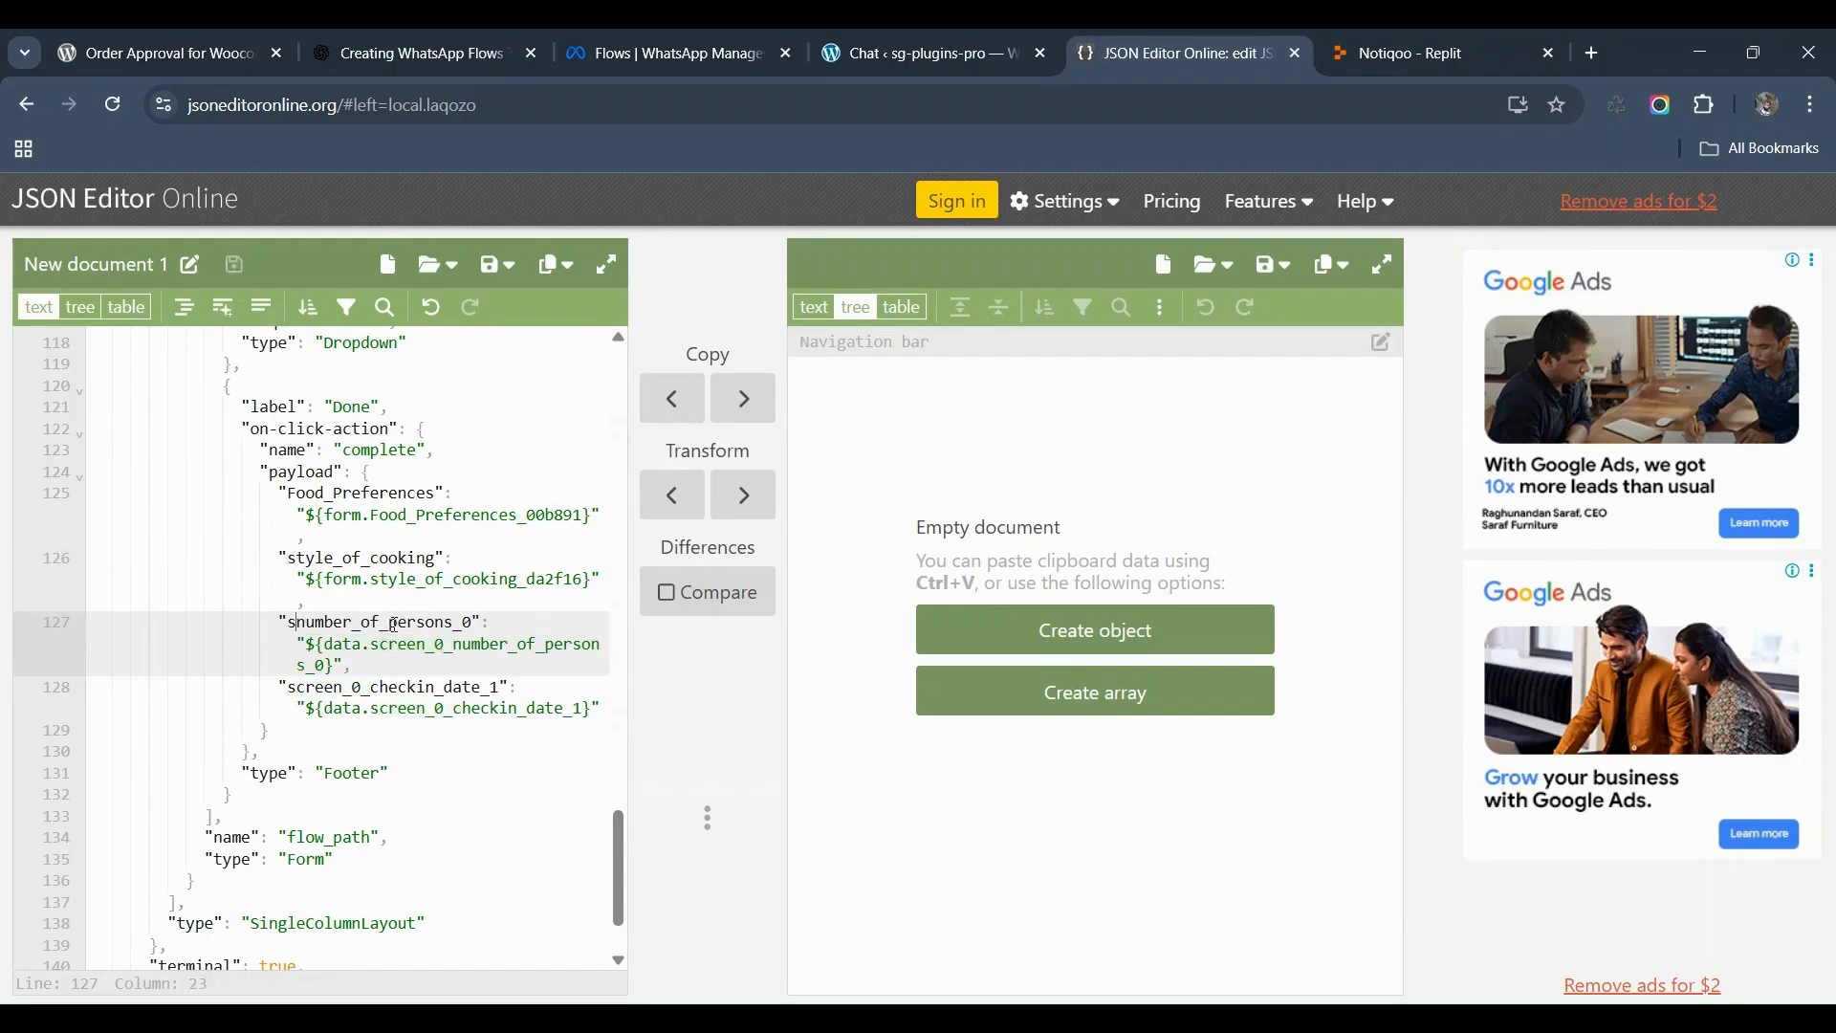
pyautogui.click(457, 623)
pyautogui.press('Delete')
pyautogui.press('Delete')
pyautogui.moveTo(287, 689); pyautogui.dragTo(418, 687)
pyautogui.press('Delete')
pyautogui.press('Delete')
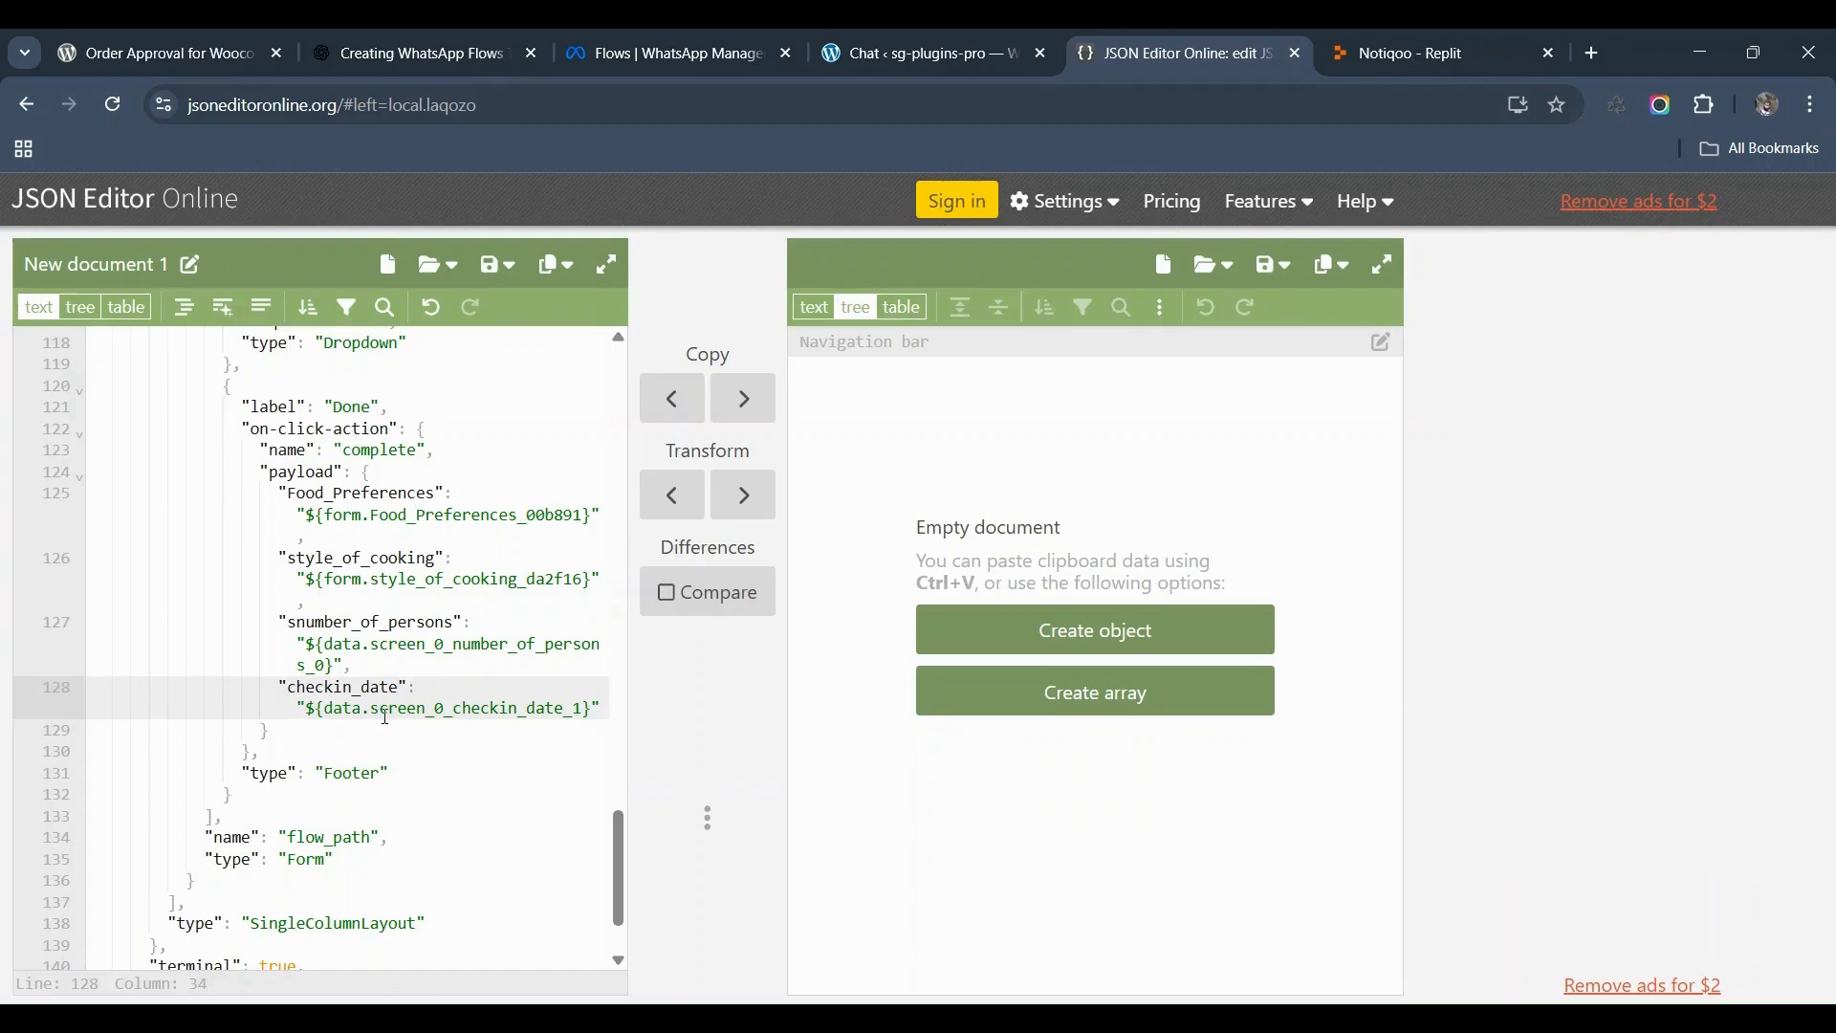
pyautogui.scroll(-1, 386, 717)
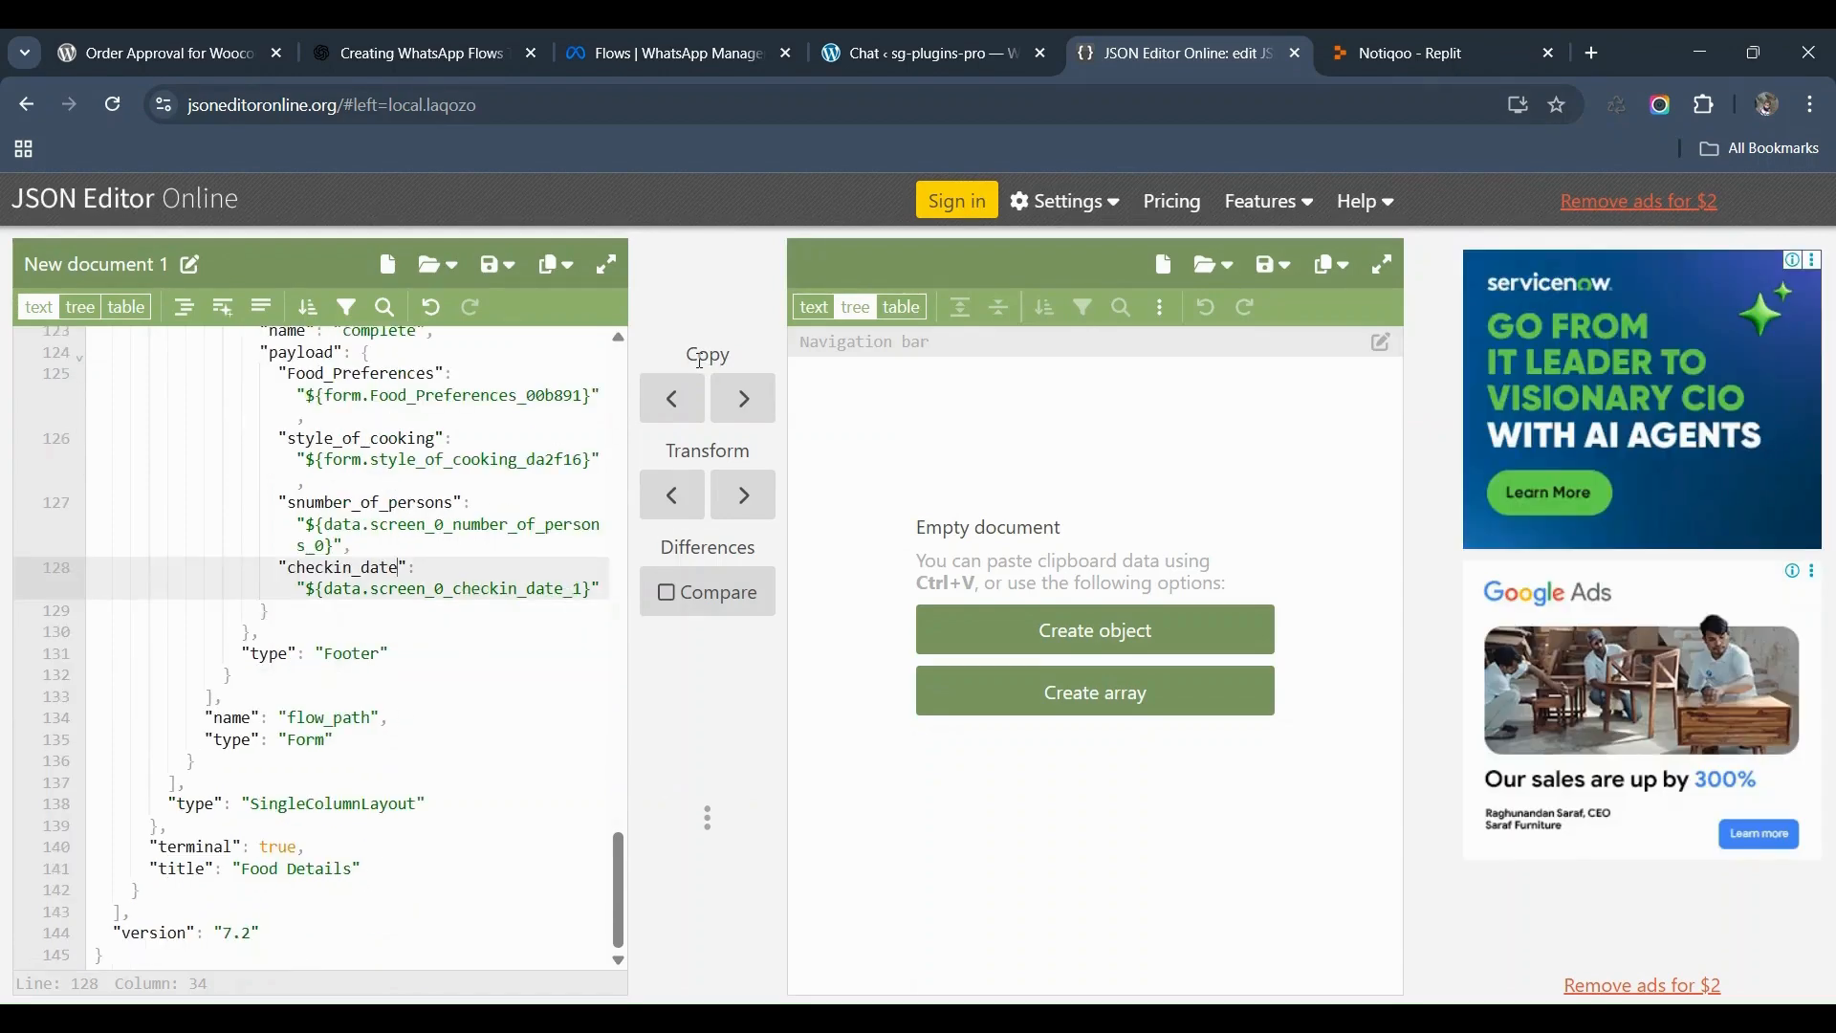
pyautogui.click(416, 655)
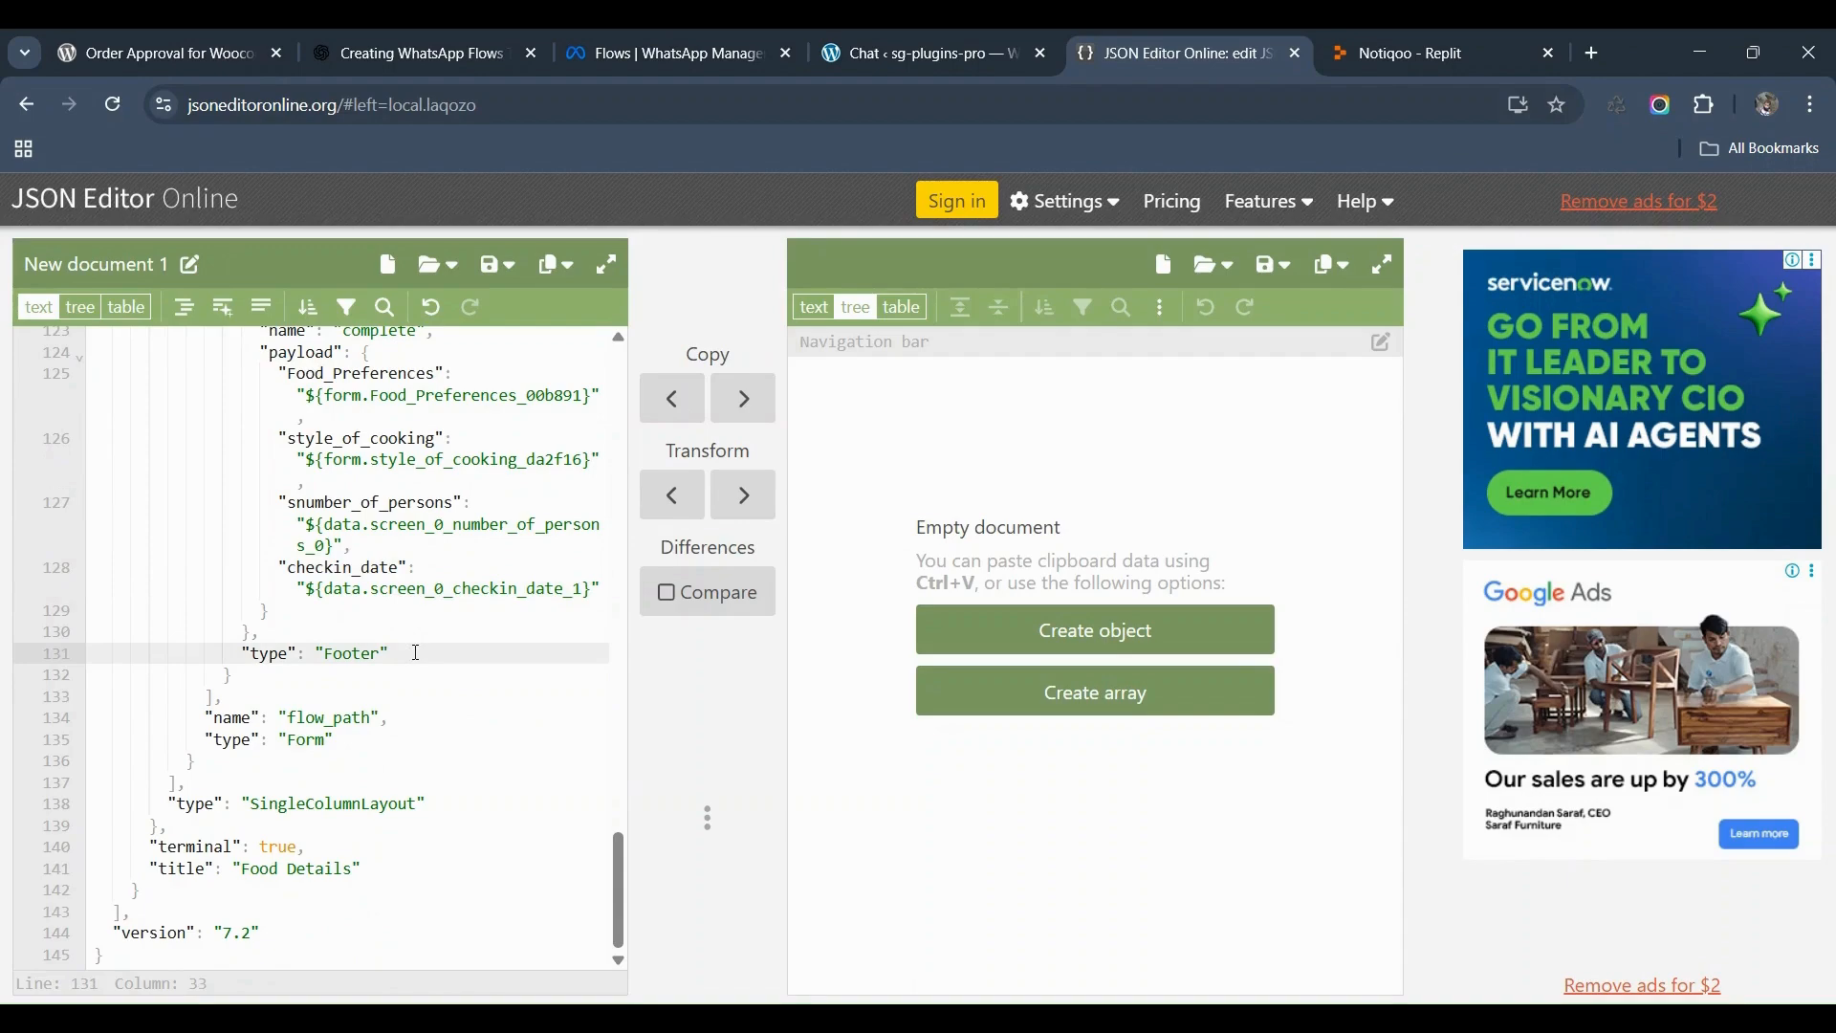
pyautogui.hotkey('ctrl', 'a')
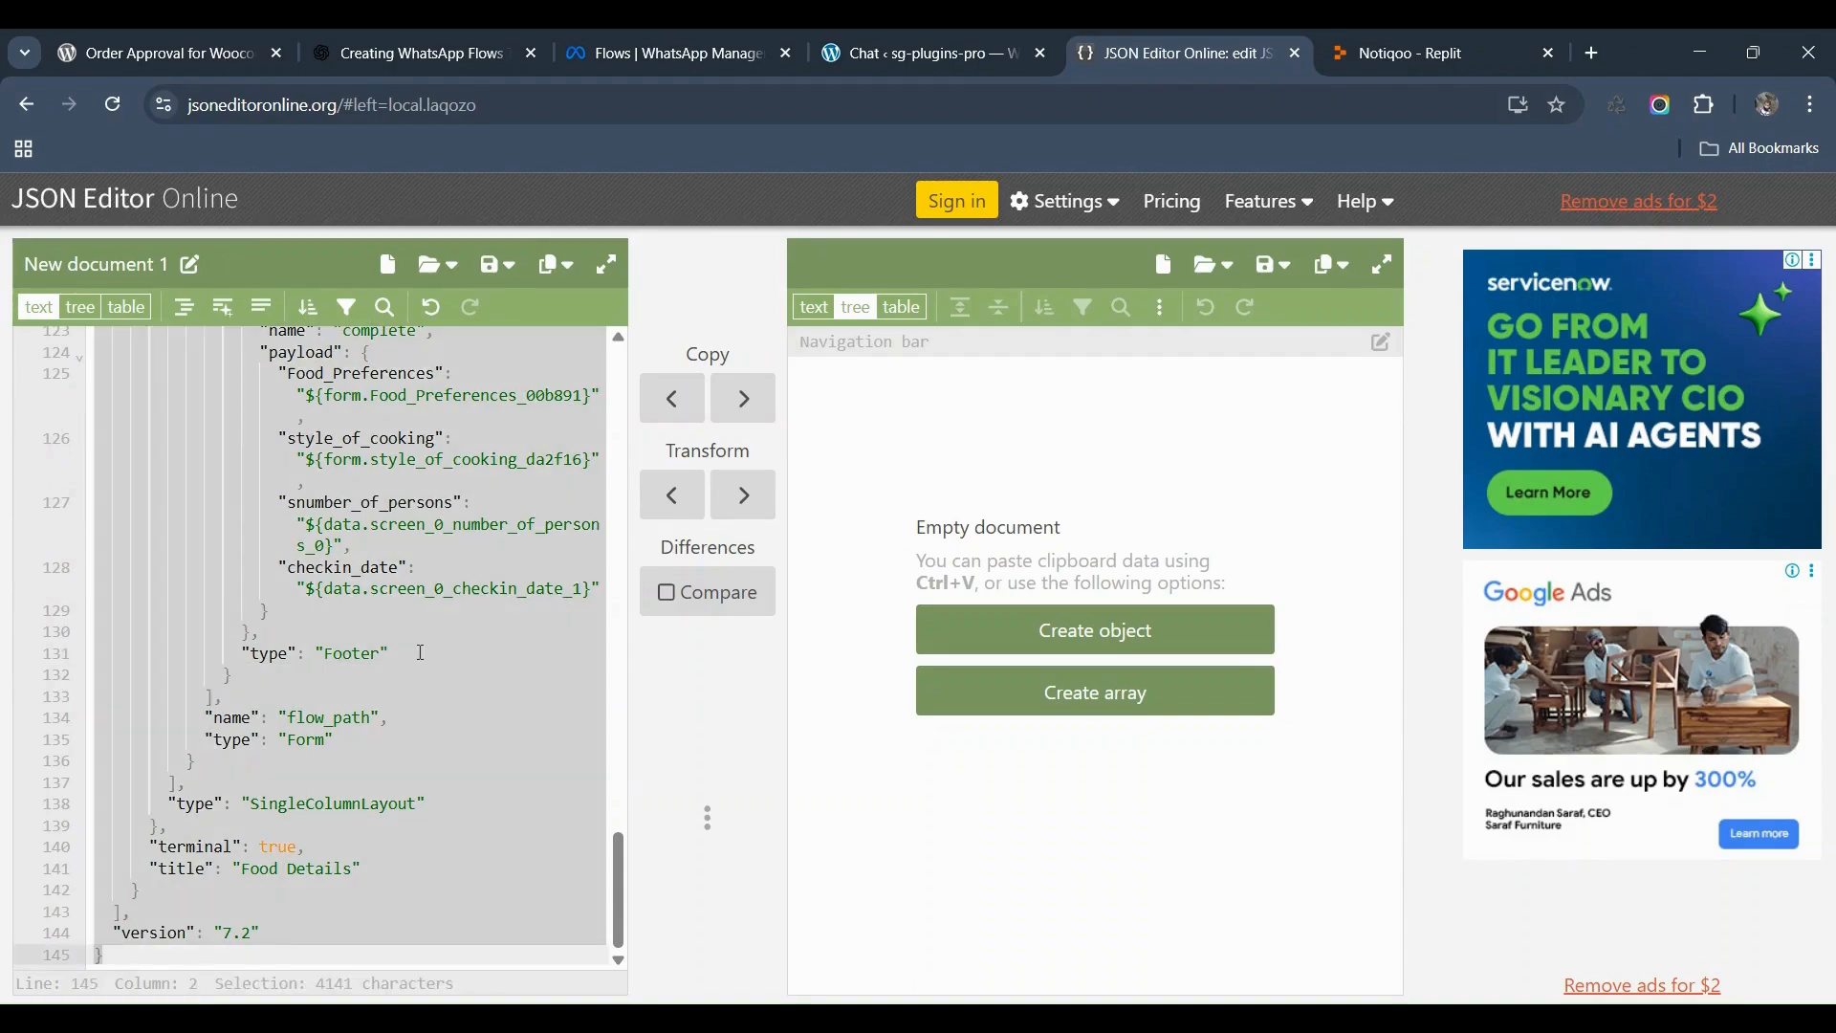
pyautogui.click(677, 54)
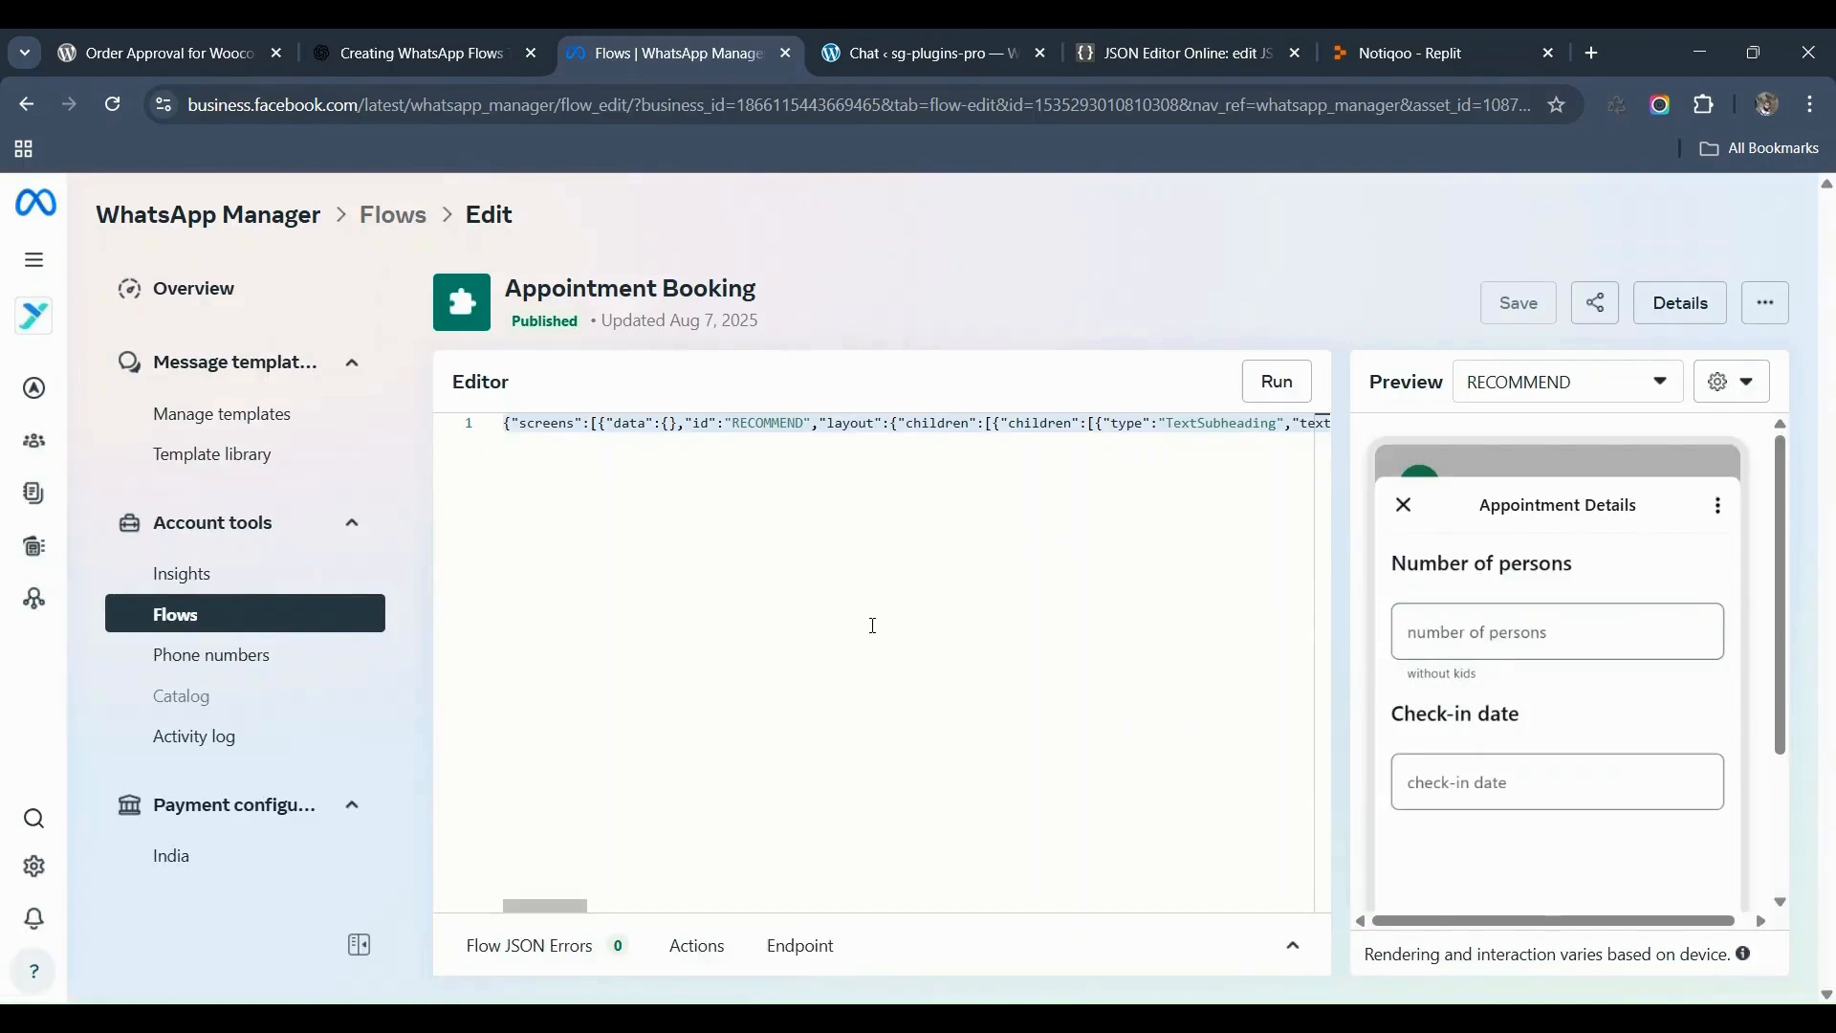
# Step: Replace the flow's JSON with the edited version and run the preview
pyautogui.click(889, 601)
pyautogui.hotkey('ctrl', 'a')
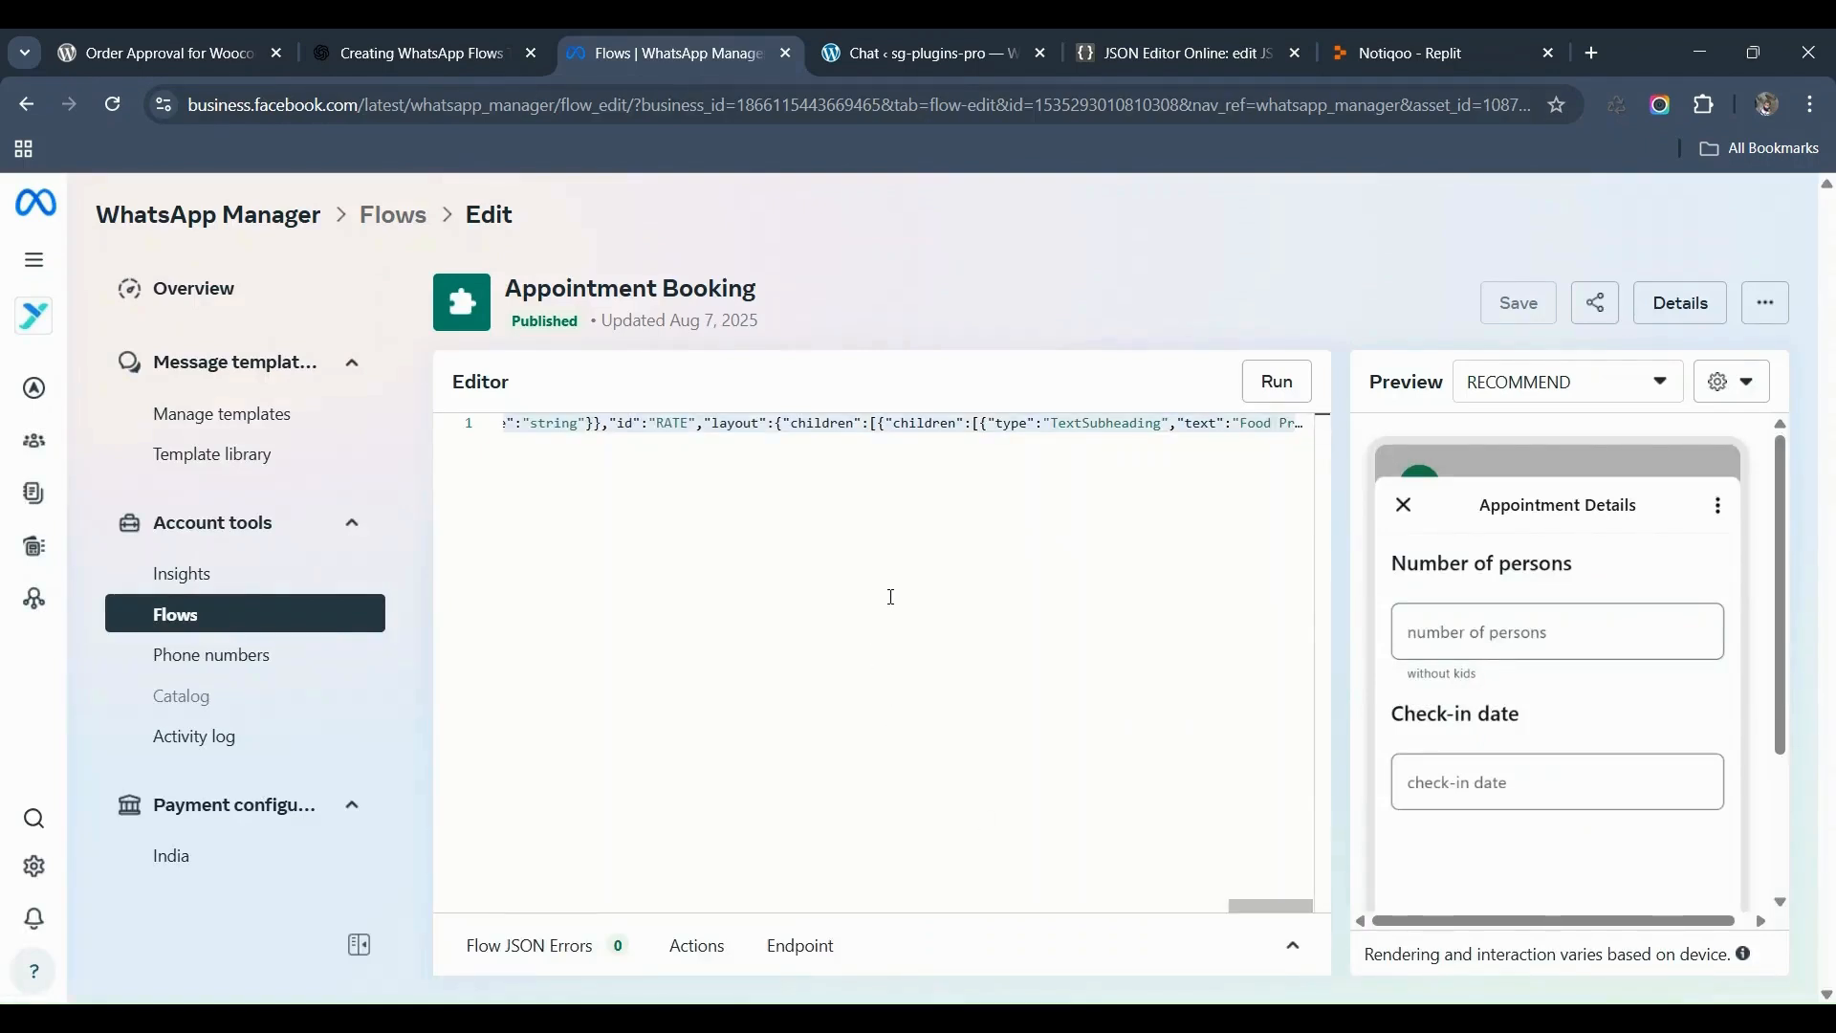
pyautogui.hotkey('ctrl', 'v')
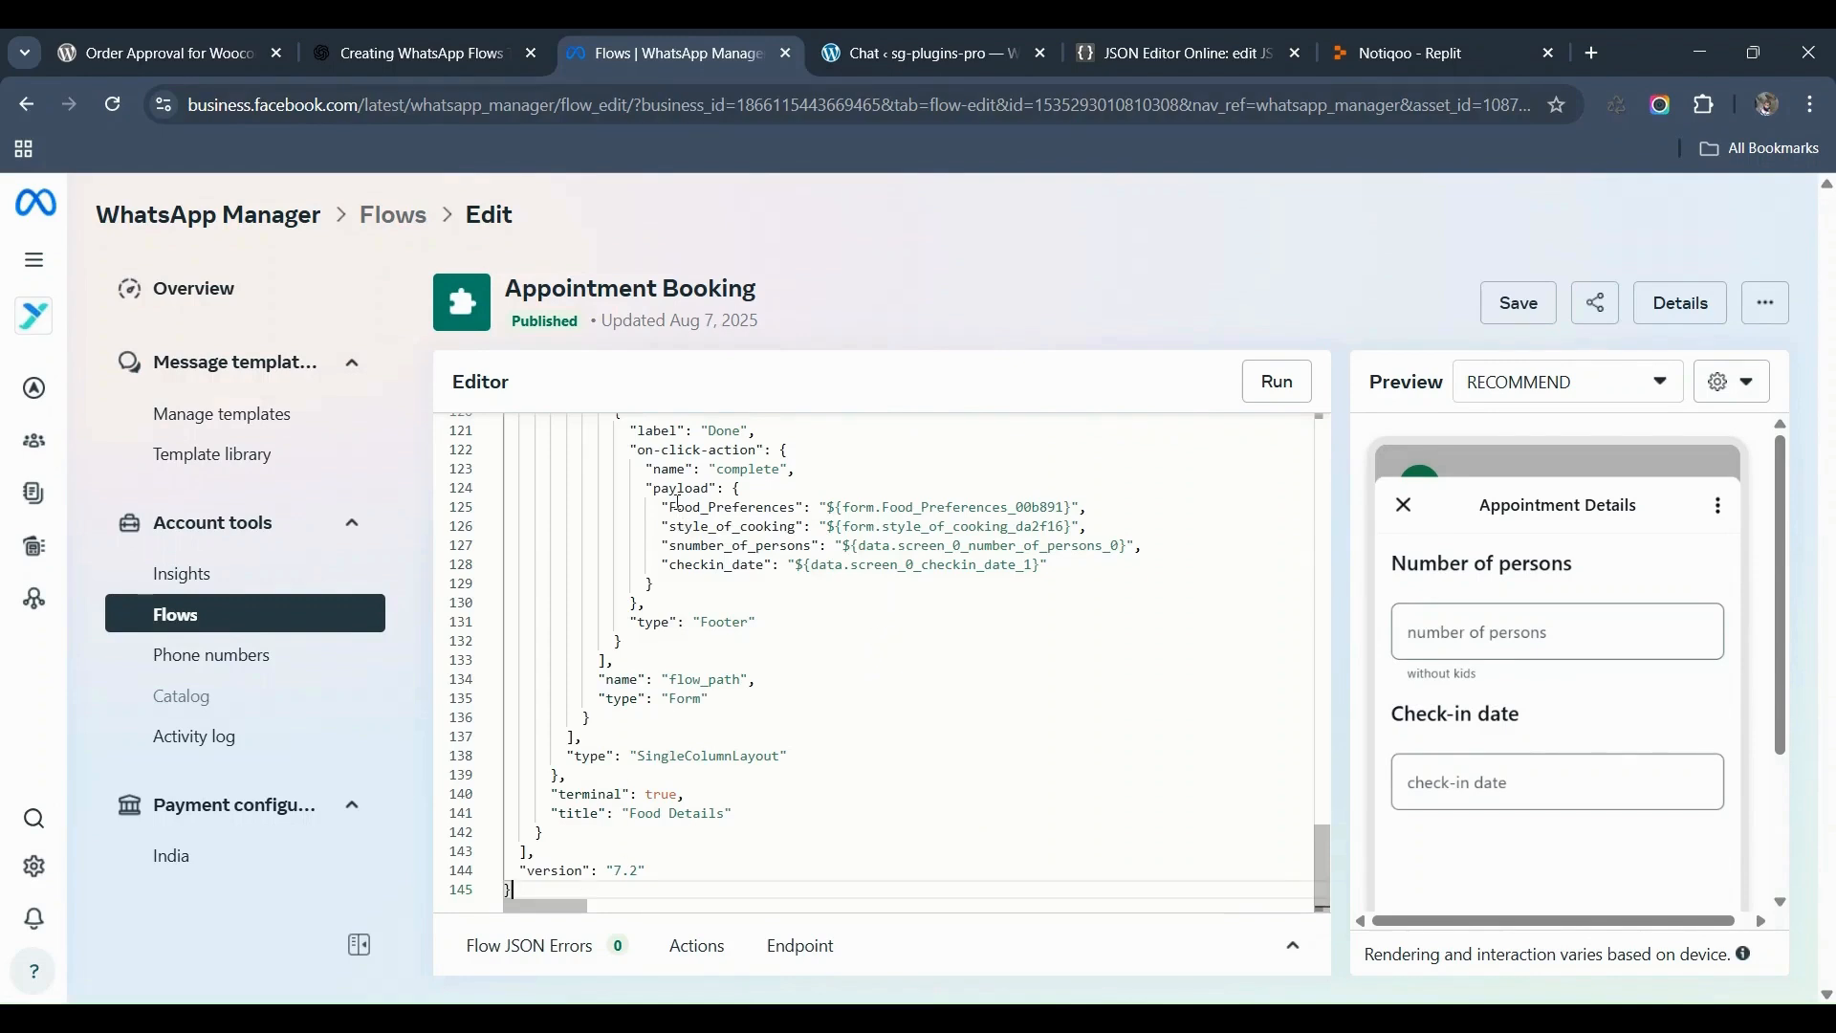
pyautogui.click(1276, 392)
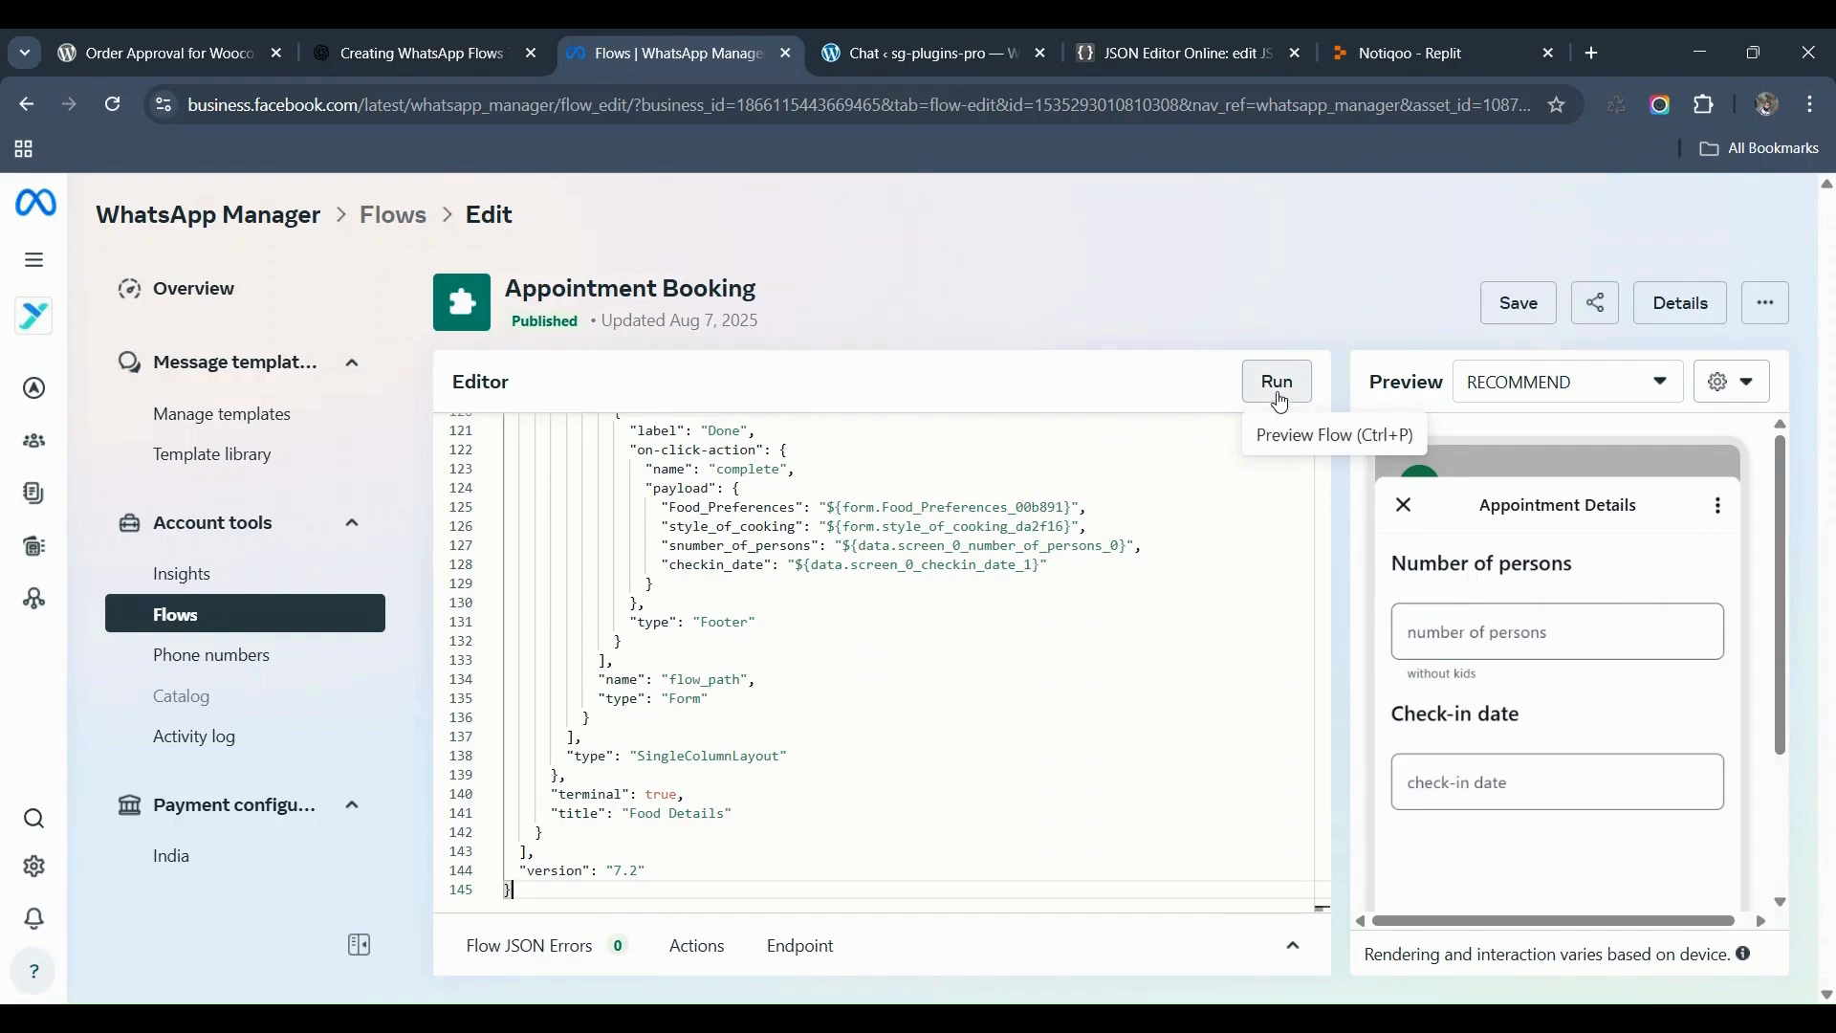
# Step: Save the modified Appointment Booking flow and republish it
pyautogui.click(1518, 311)
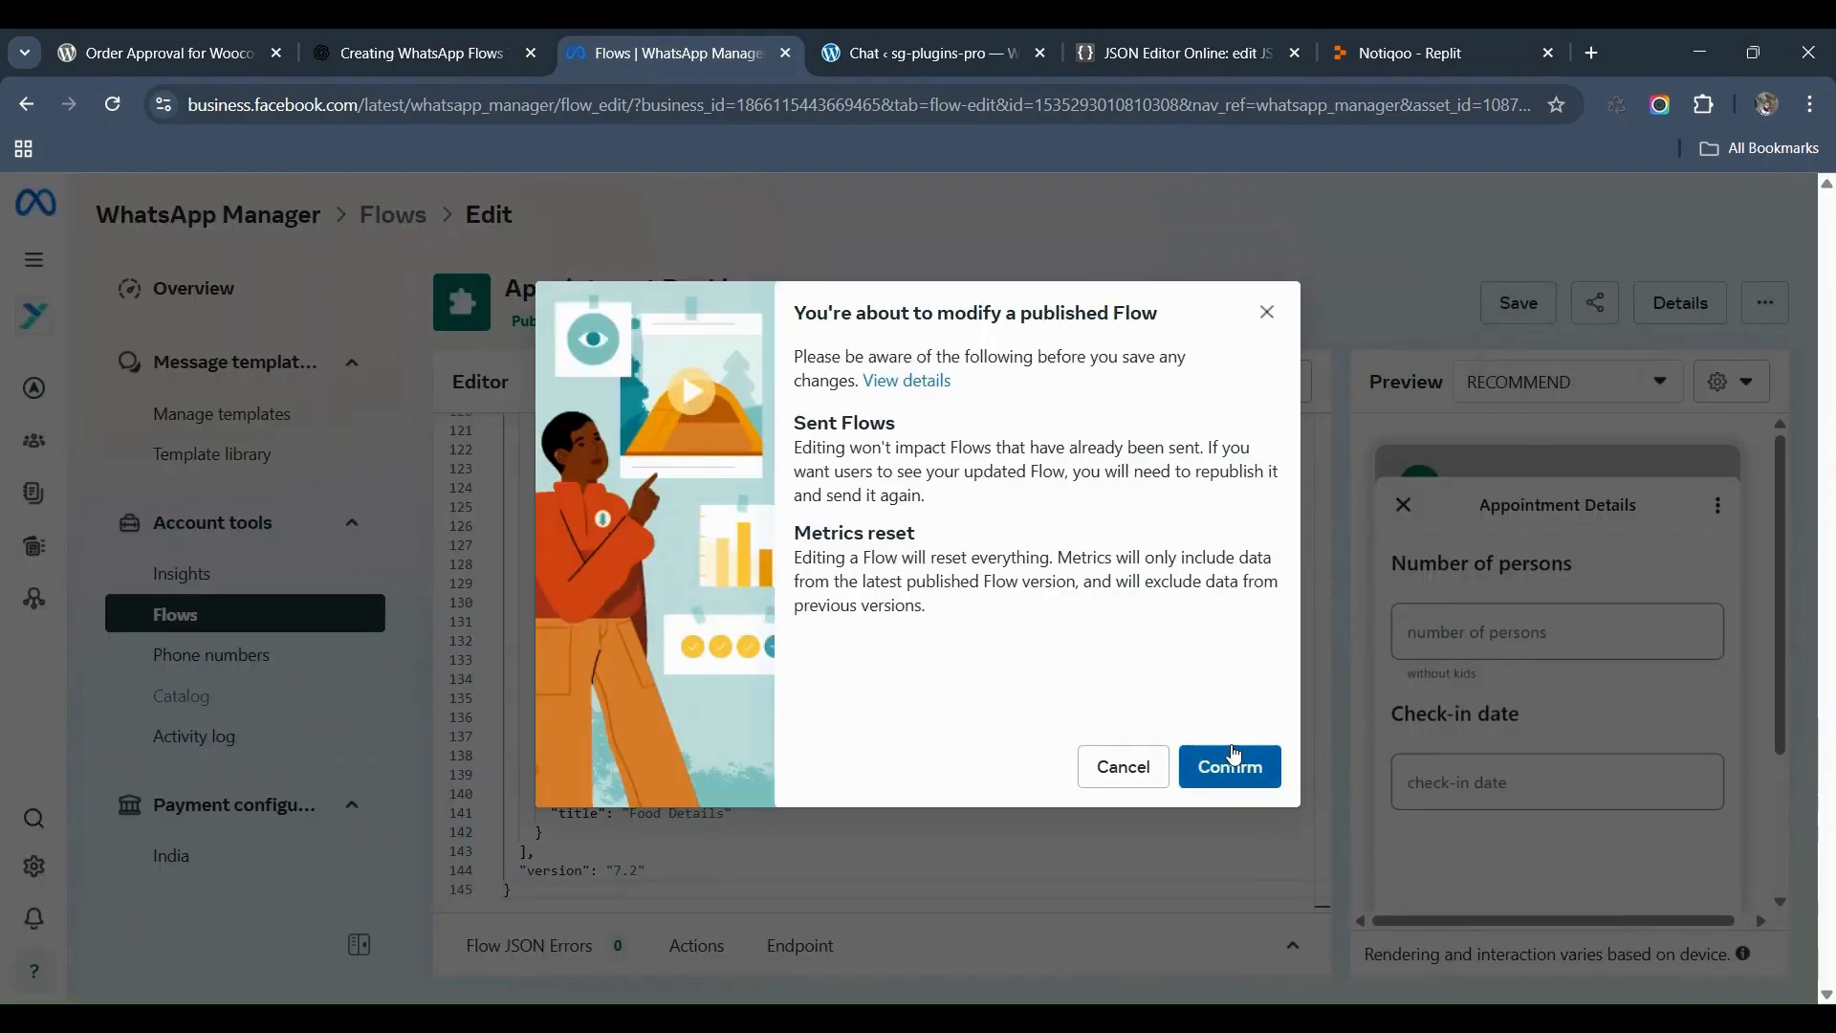
pyautogui.click(1229, 766)
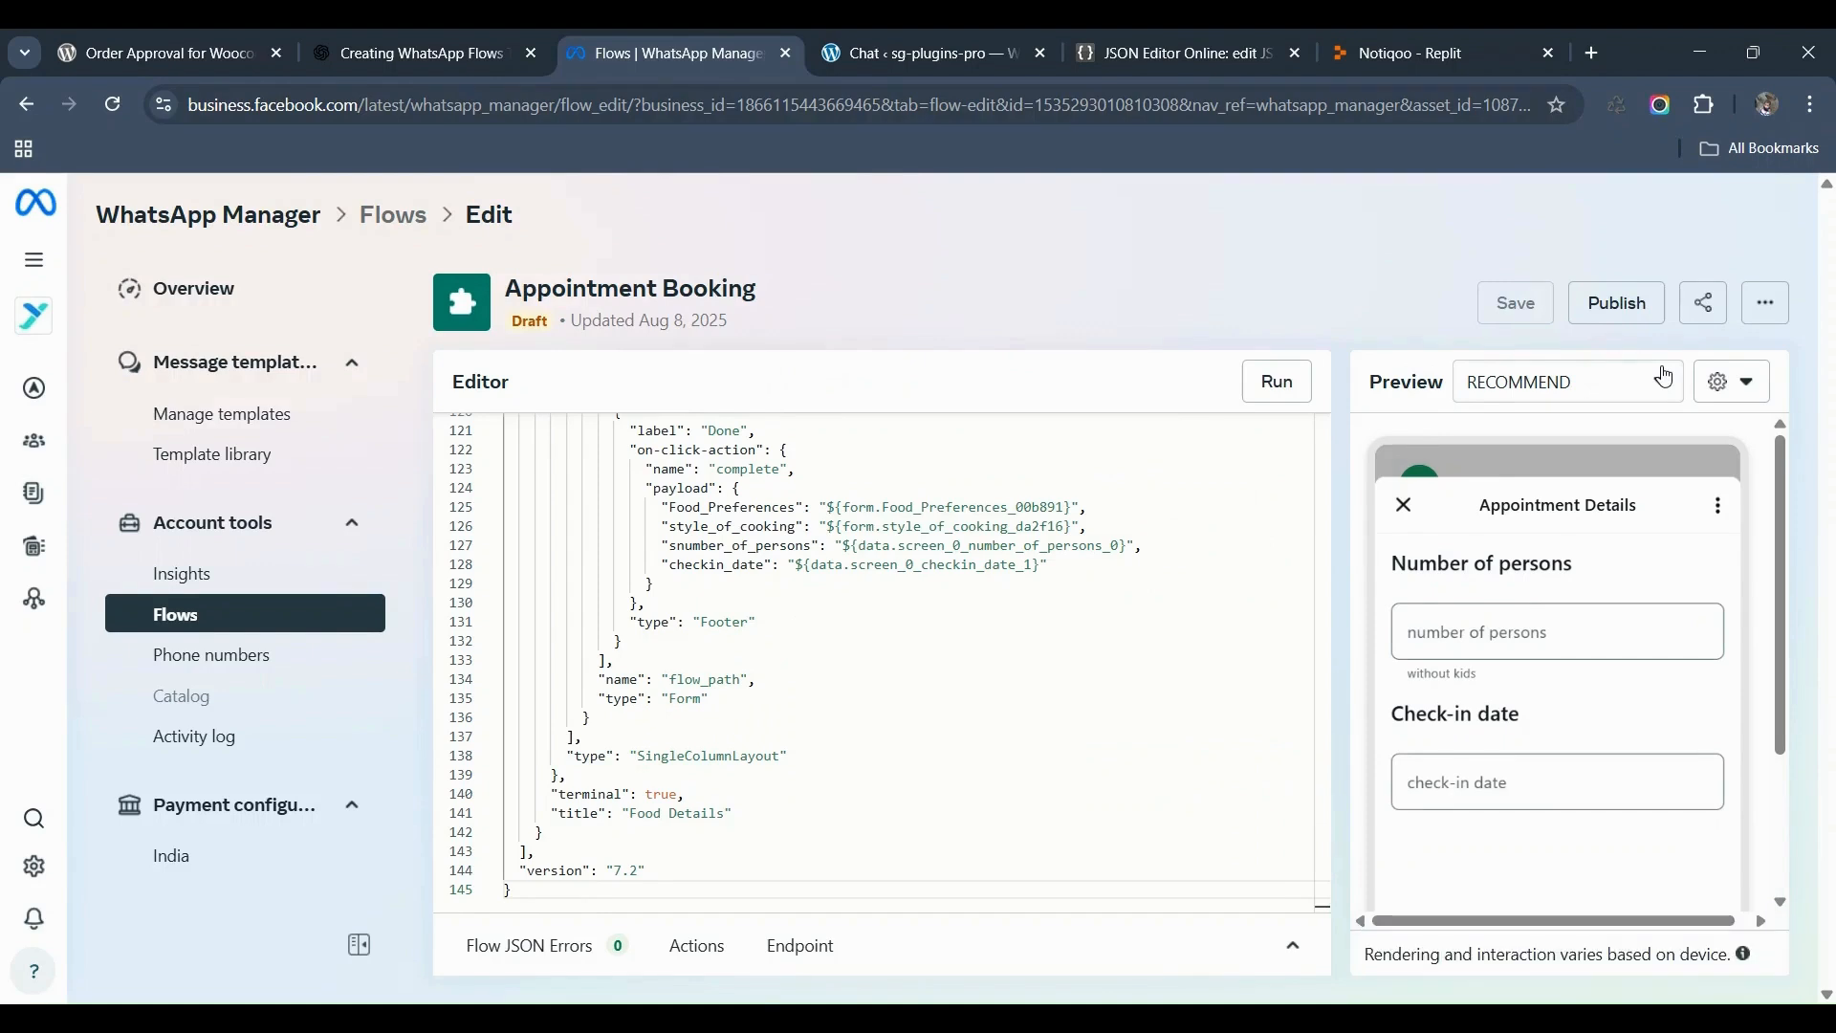
pyautogui.click(1617, 302)
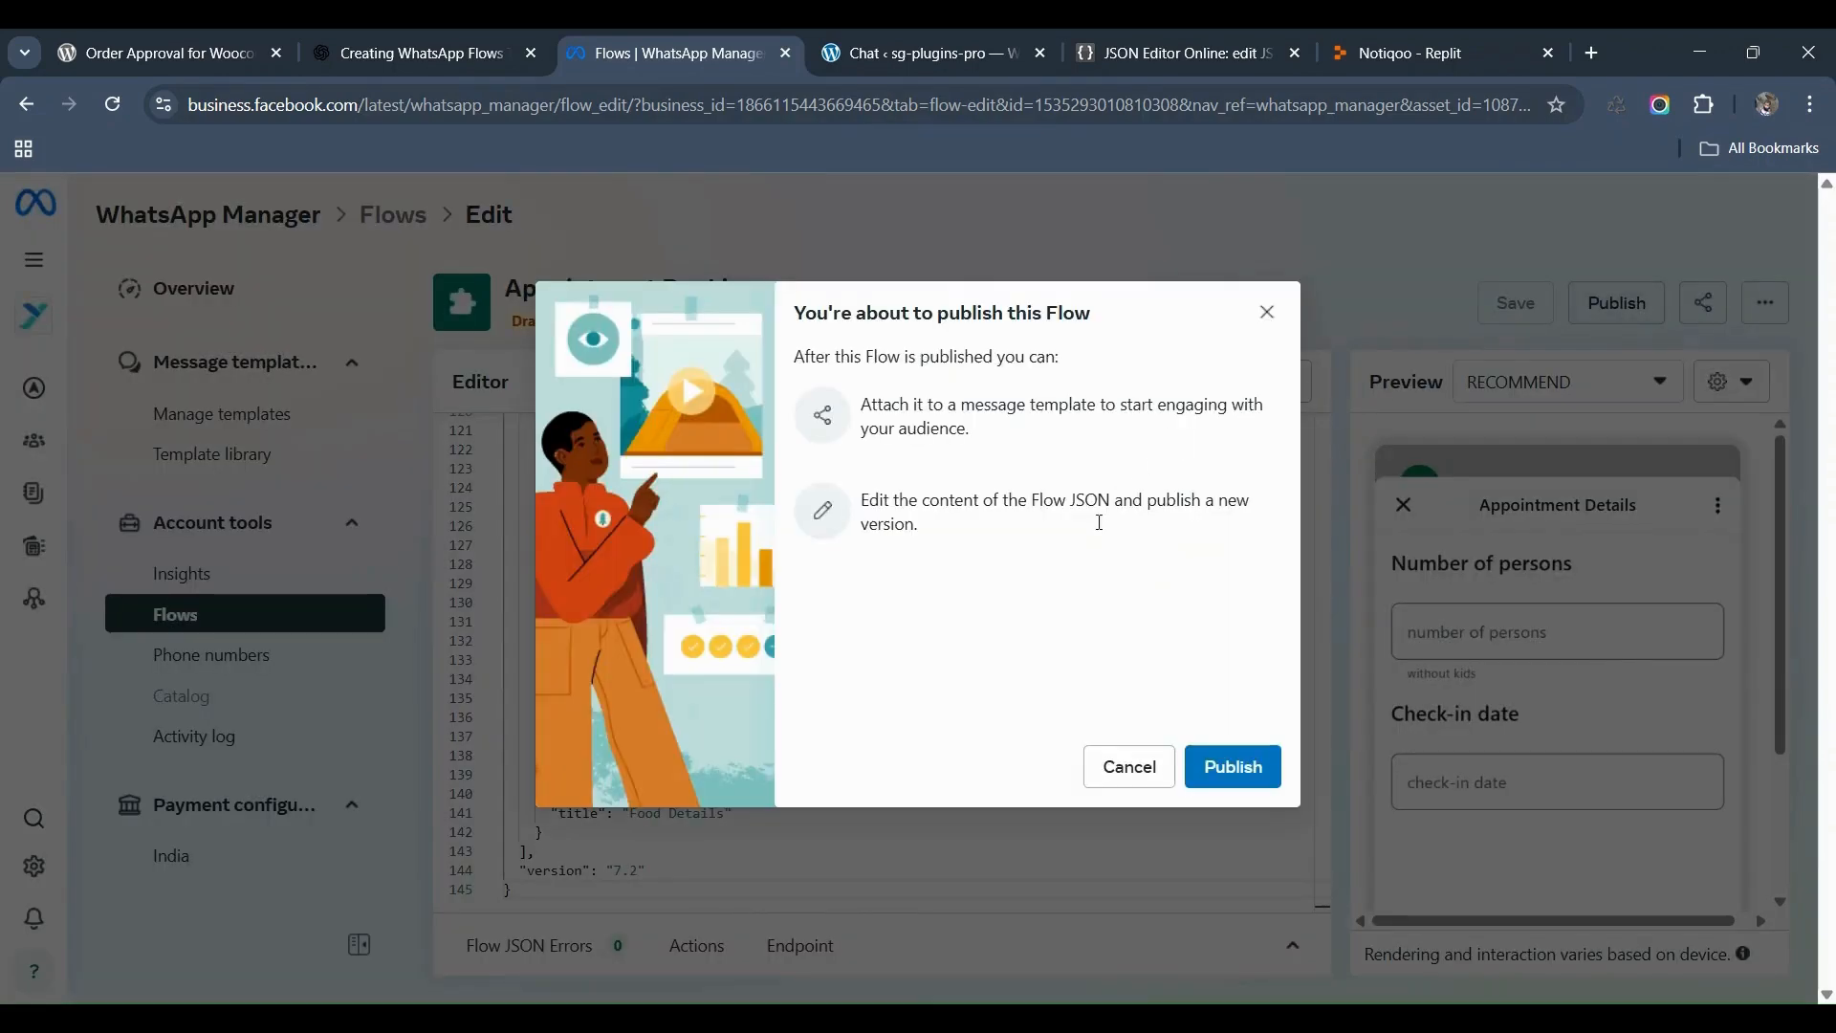
pyautogui.click(1247, 766)
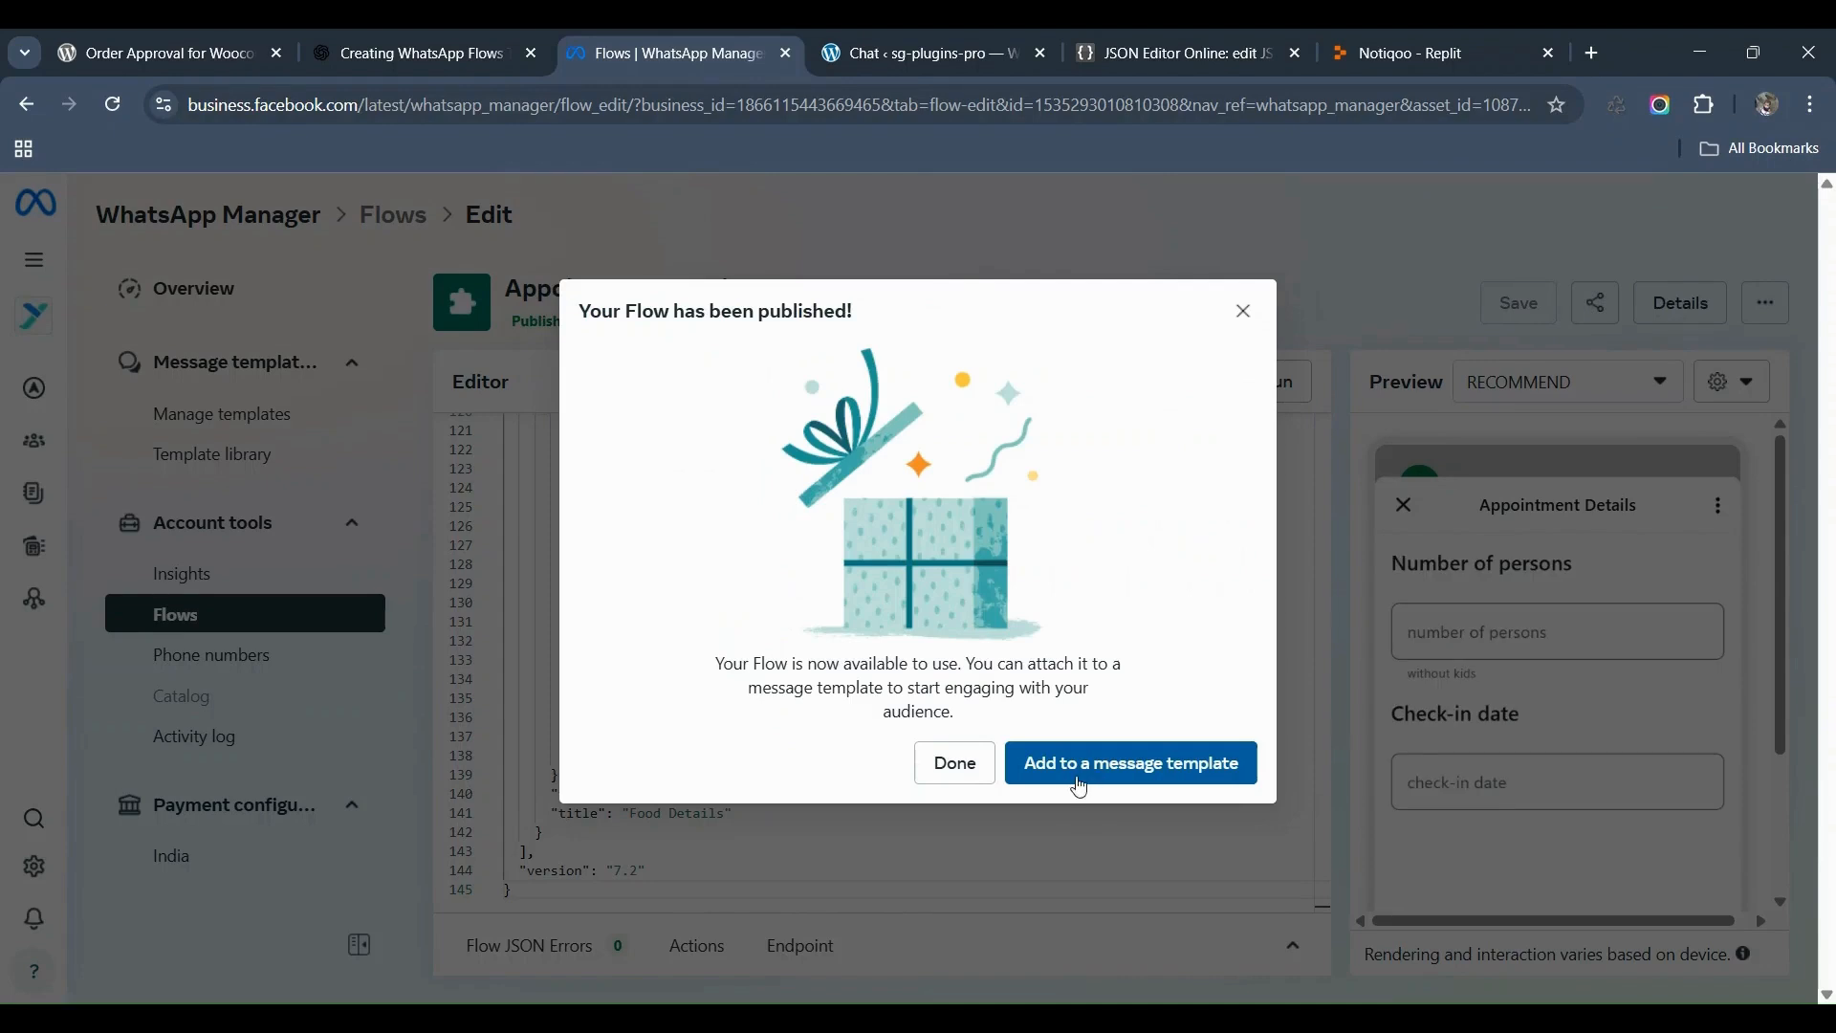
pyautogui.click(955, 768)
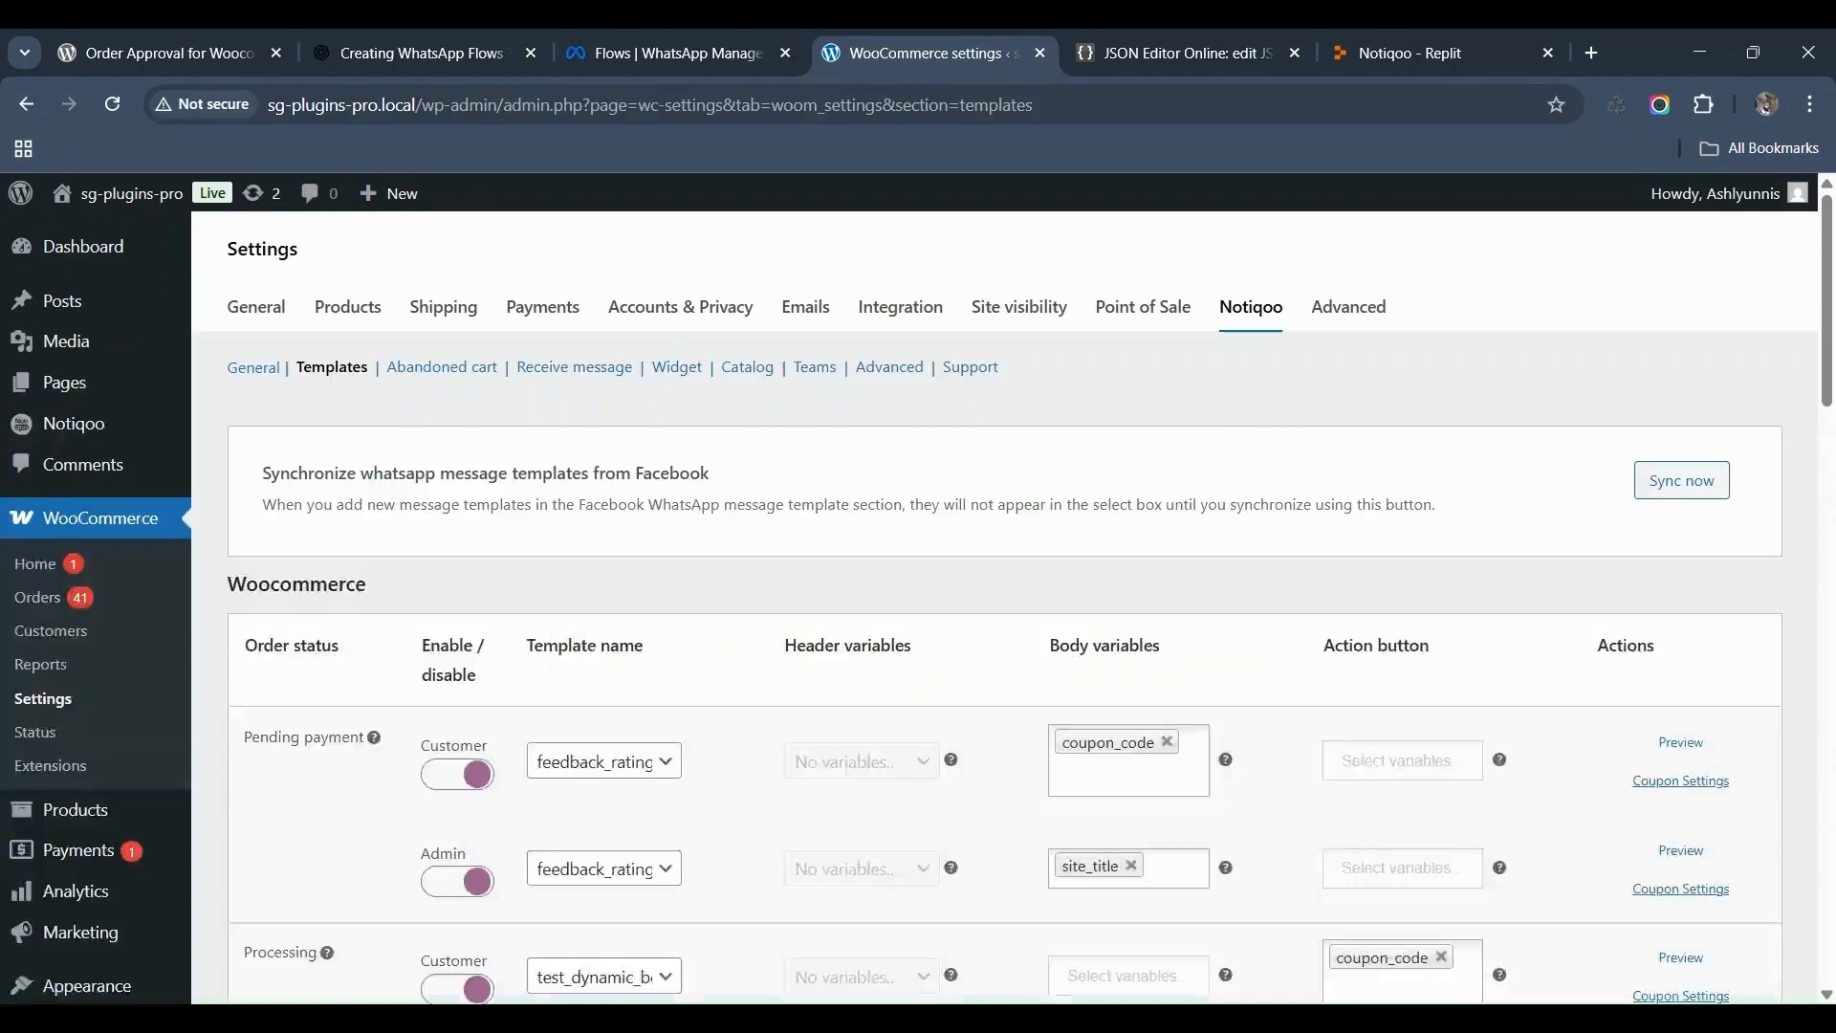
# Step: Re-sync the message templates and resend appointment_booking_flow from the Notiqoo chat
pyautogui.click(1673, 501)
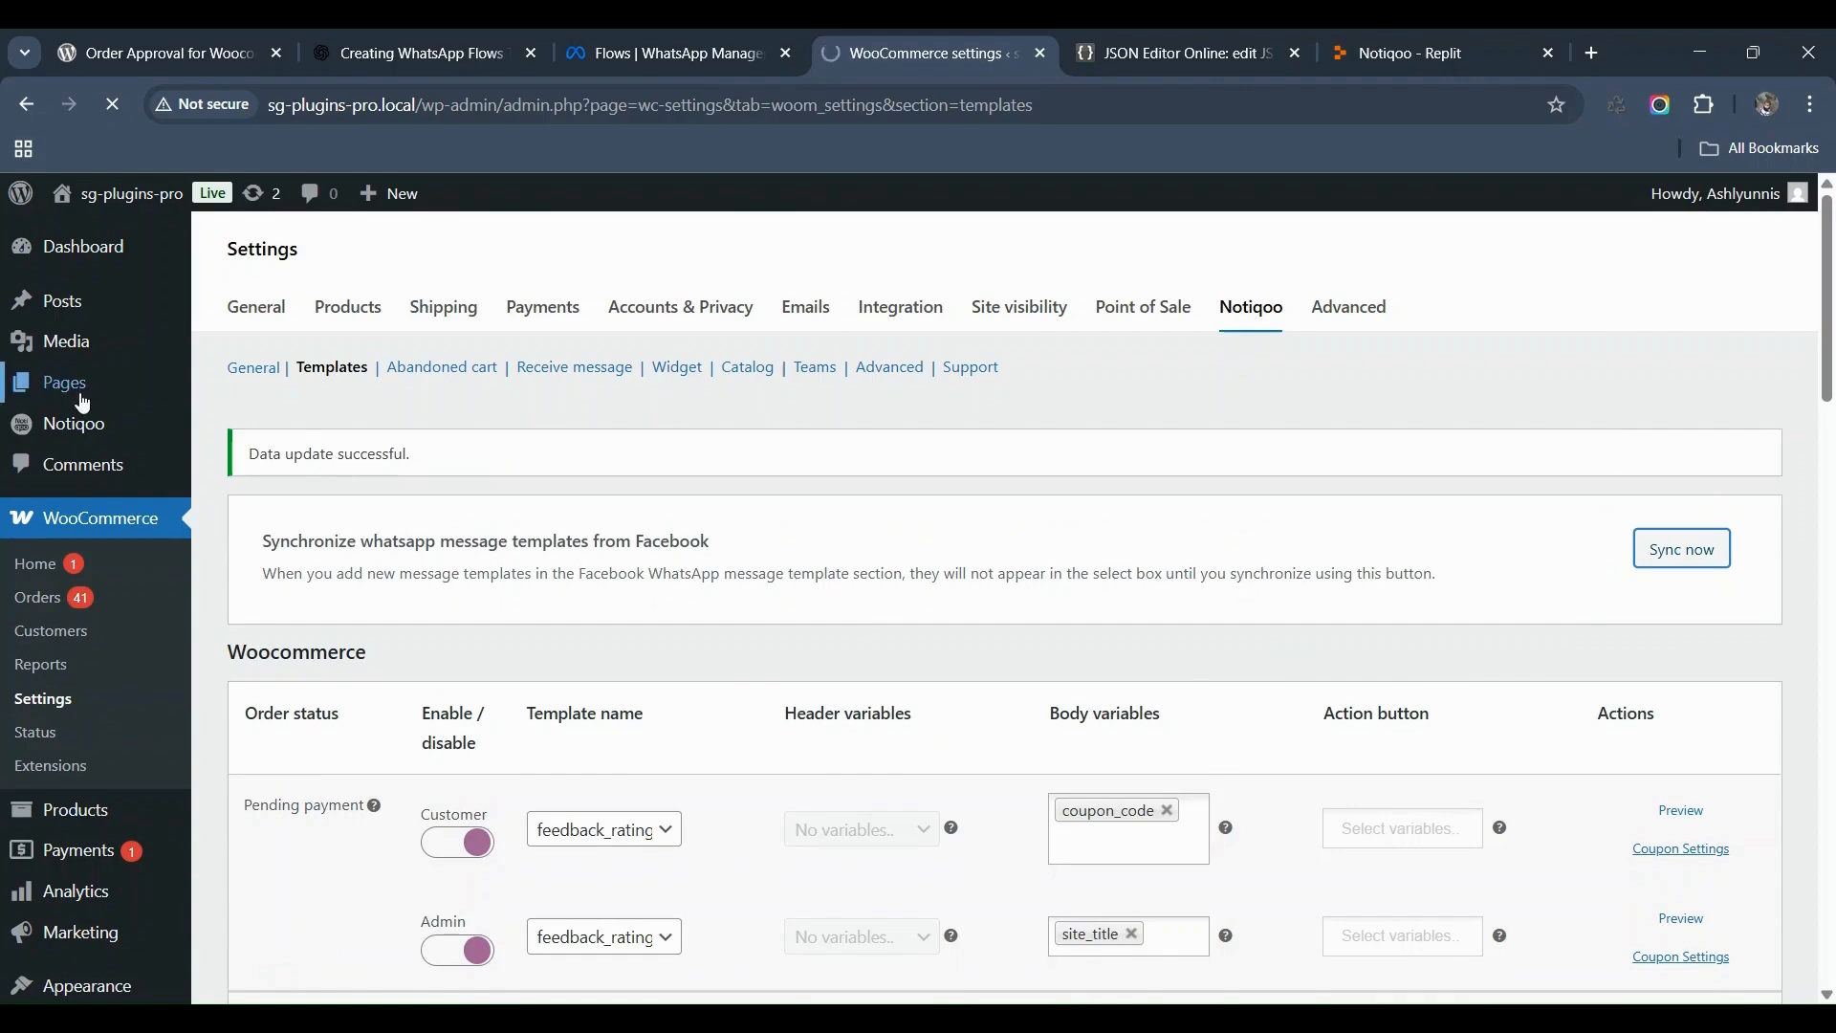
pyautogui.click(73, 436)
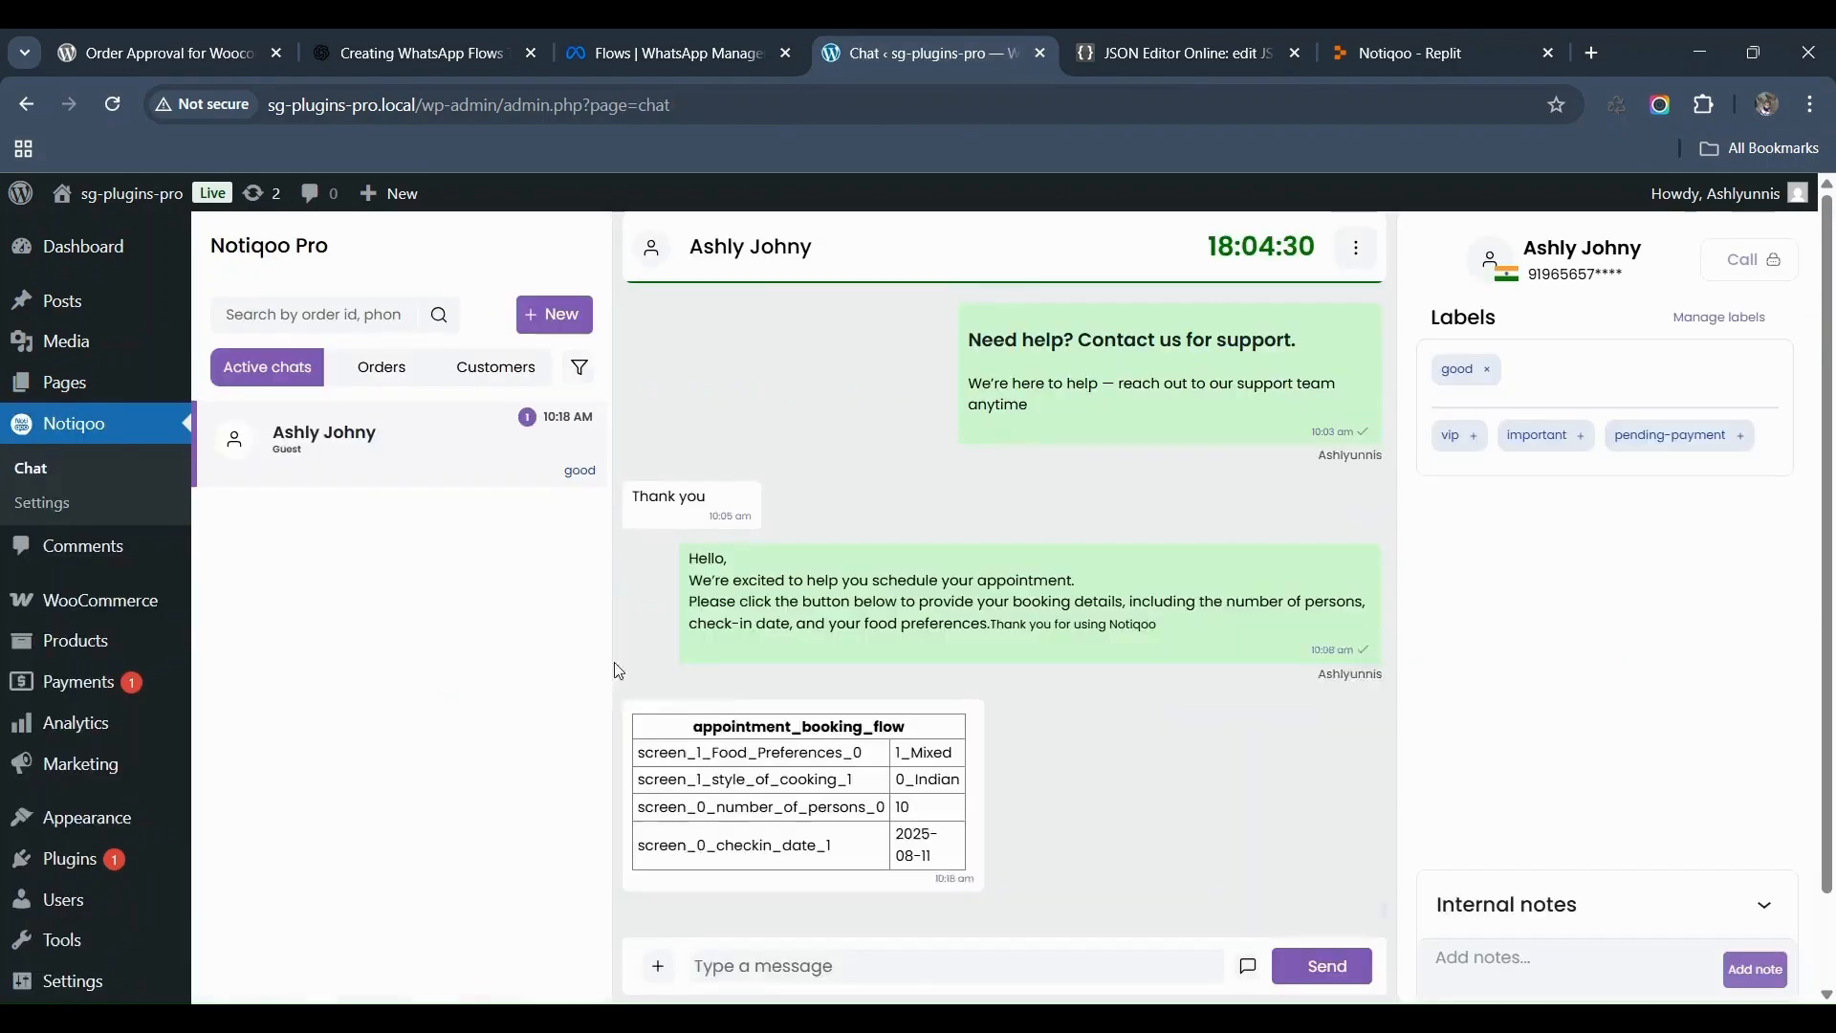
pyautogui.click(661, 968)
pyautogui.click(699, 816)
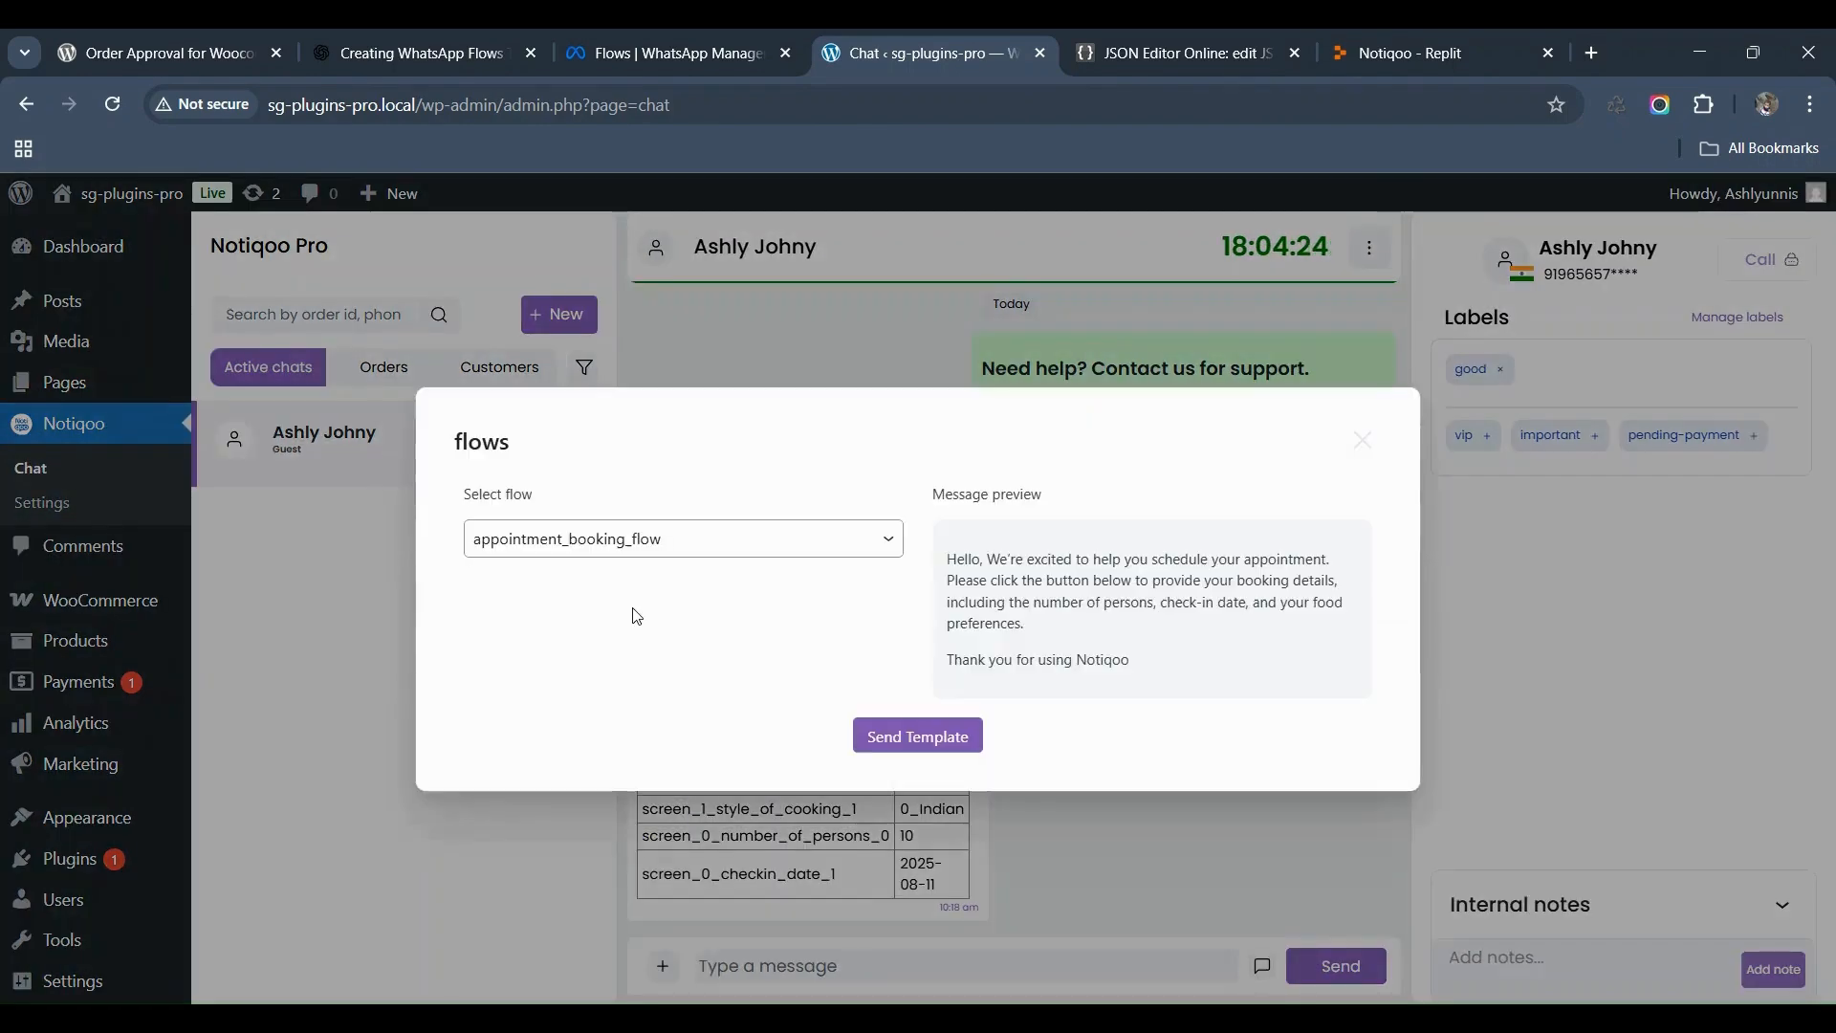
pyautogui.click(944, 754)
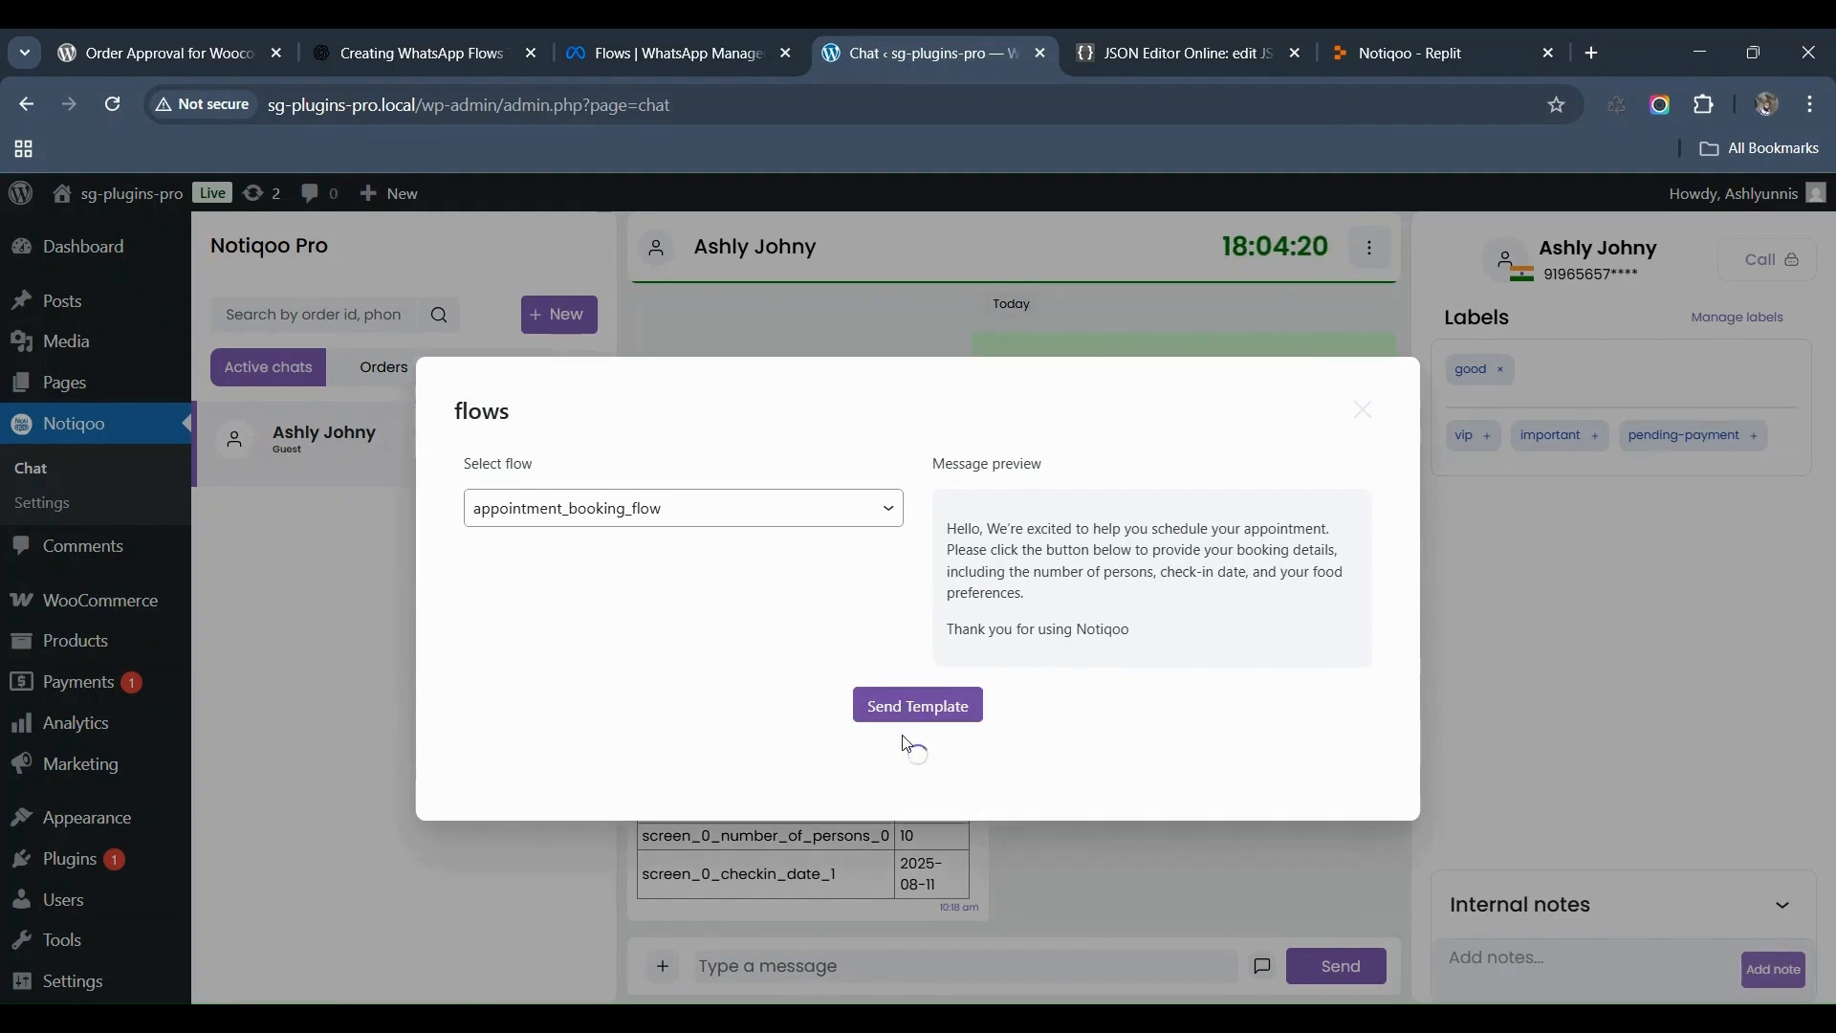